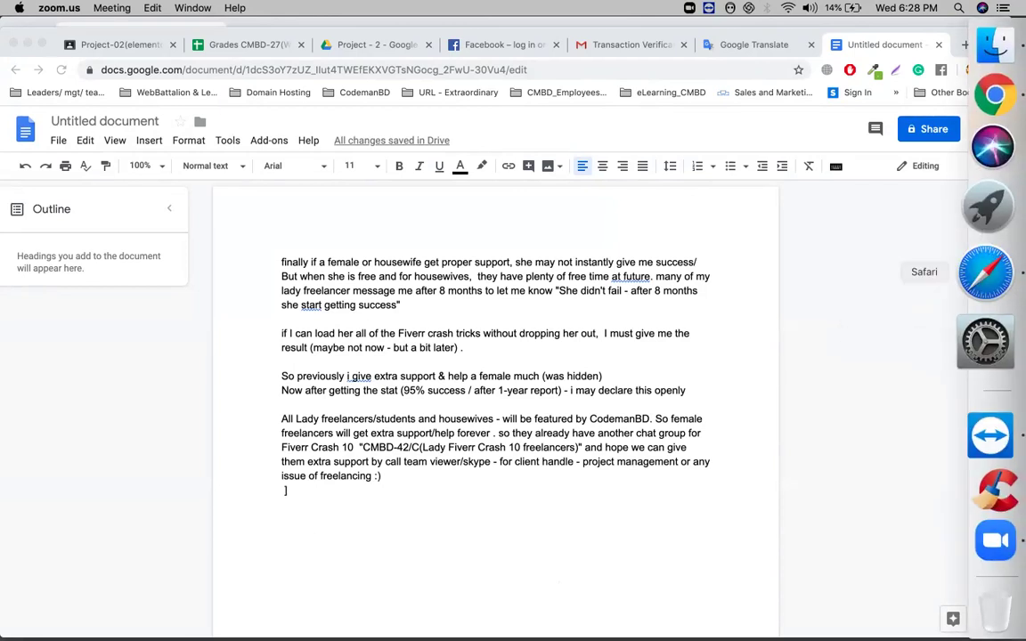
# Step: Switch to Safari, review the site links in the portfolio team responses sheet and open the Mayfair theme preview link
pyautogui.click(989, 272)
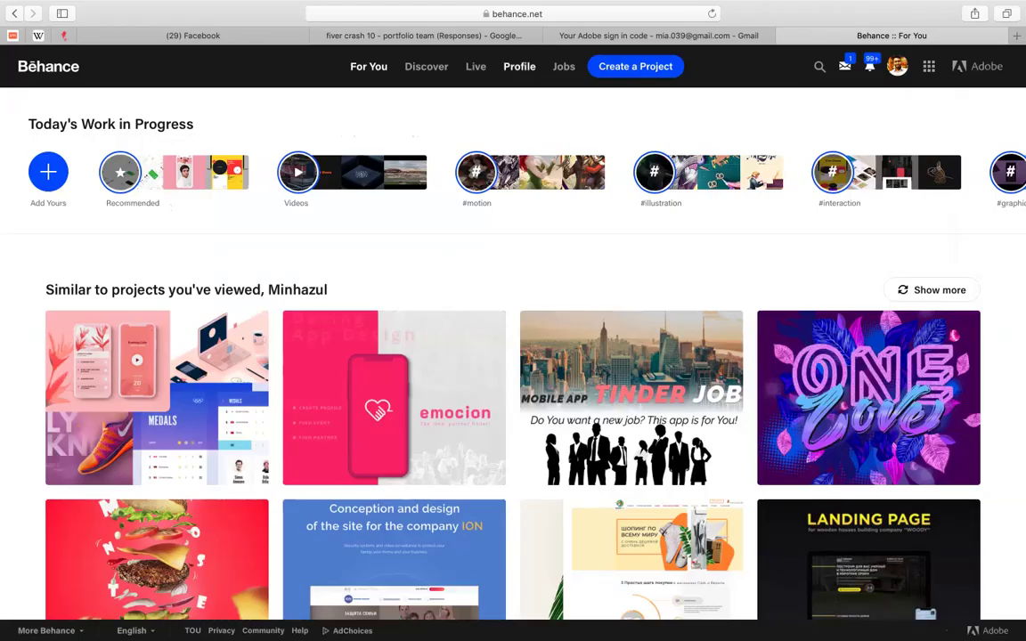
pyautogui.click(424, 36)
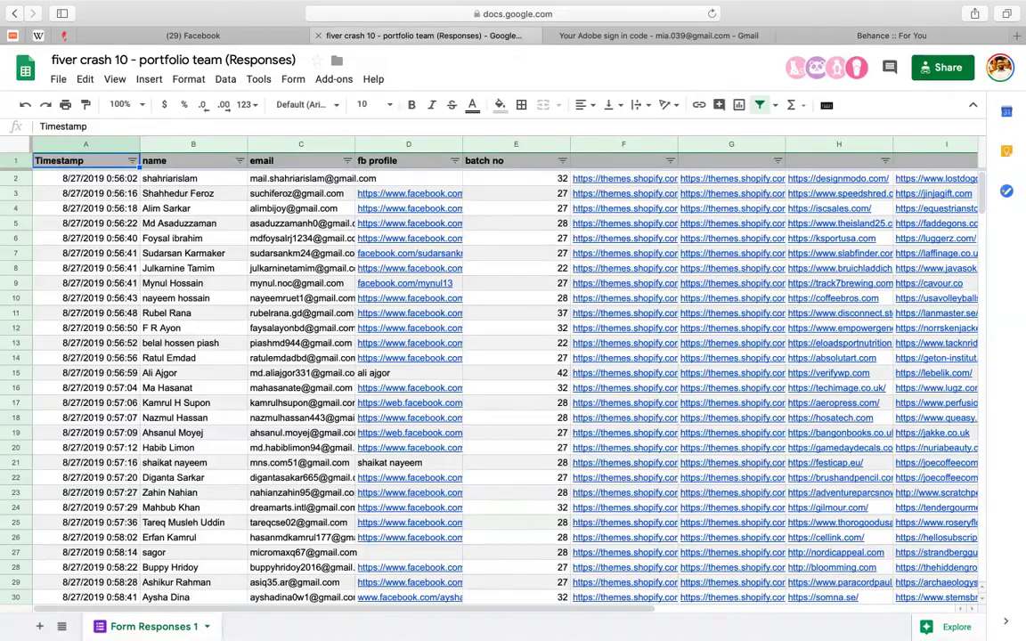
pyautogui.click(194, 179)
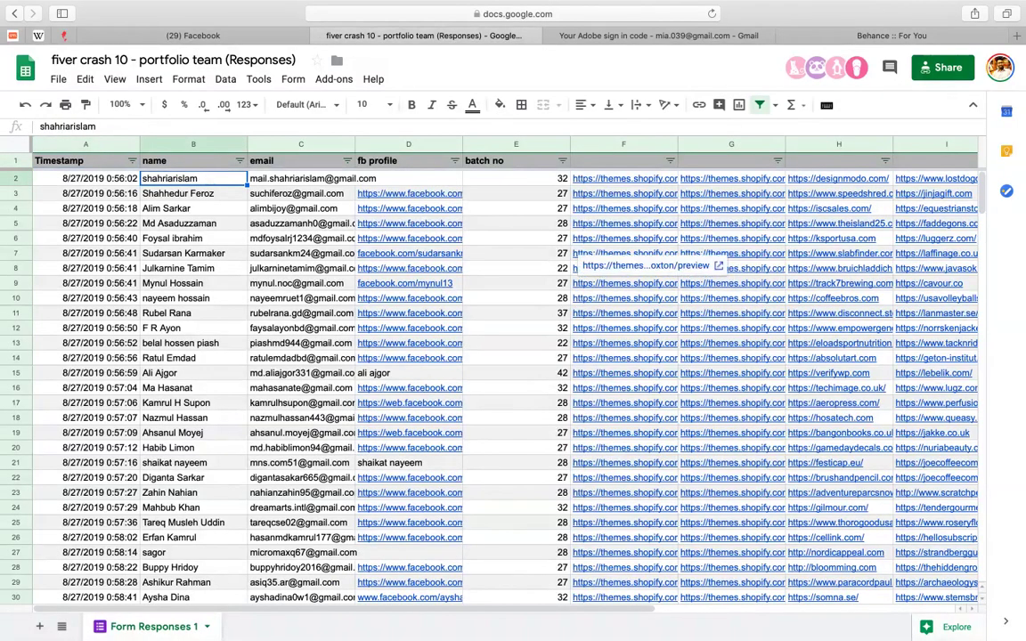
pyautogui.hscroll(5, 623, 259)
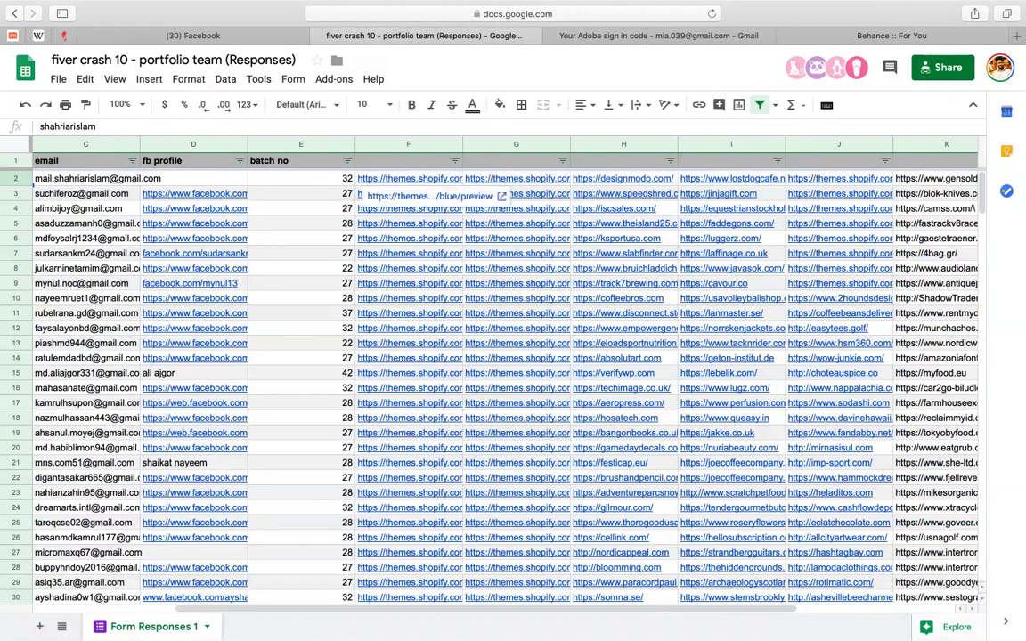
pyautogui.hscroll(5, 641, 214)
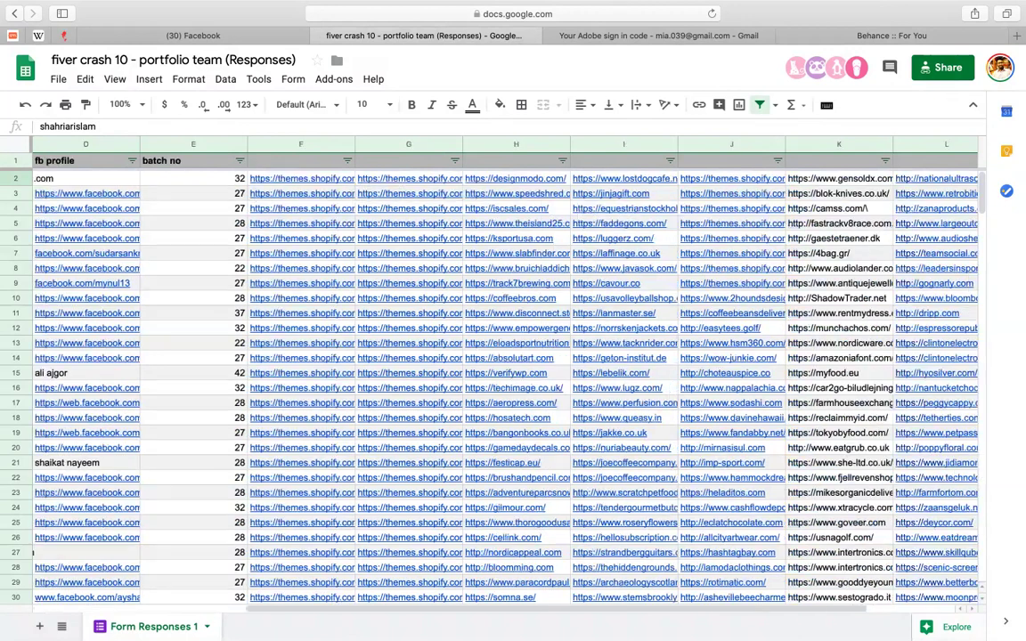
pyautogui.scroll(-1, 641, 214)
pyautogui.hscroll(-3, 507, 374)
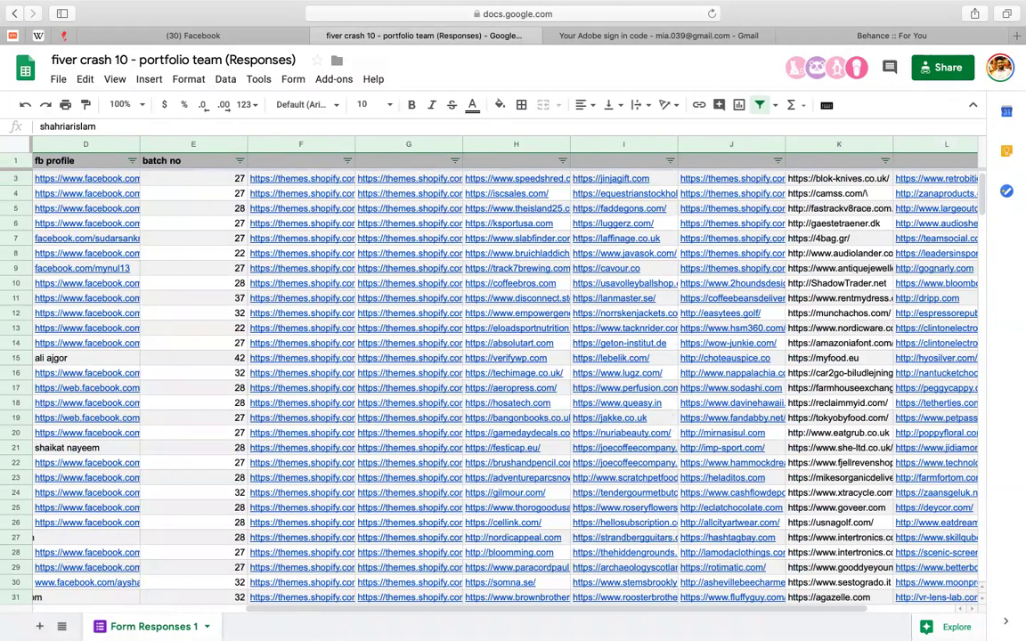
pyautogui.click(307, 179)
pyautogui.click(317, 196)
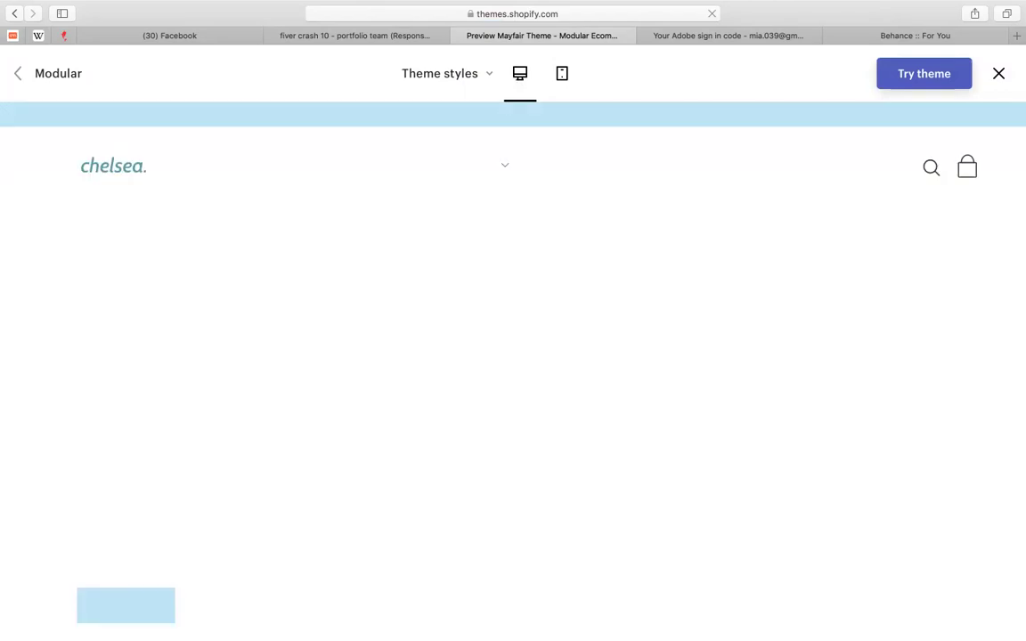
# Step: Open Google Drive in a new tab and look through the My Drive folders
pyautogui.press('super+t')
pyautogui.write('dr')
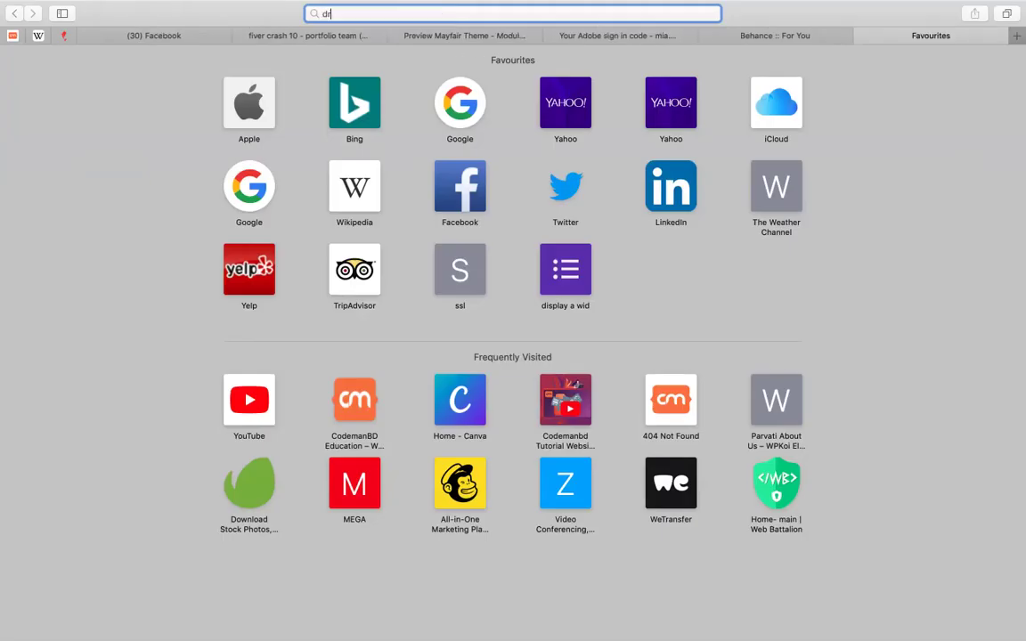
pyautogui.press('Return')
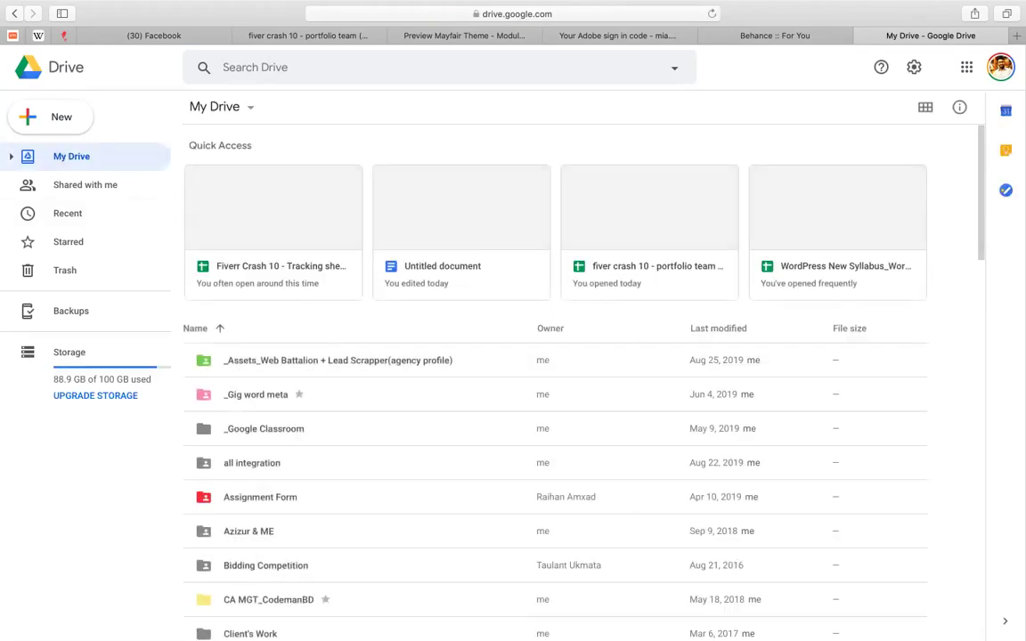
pyautogui.scroll(-8, 552, 400)
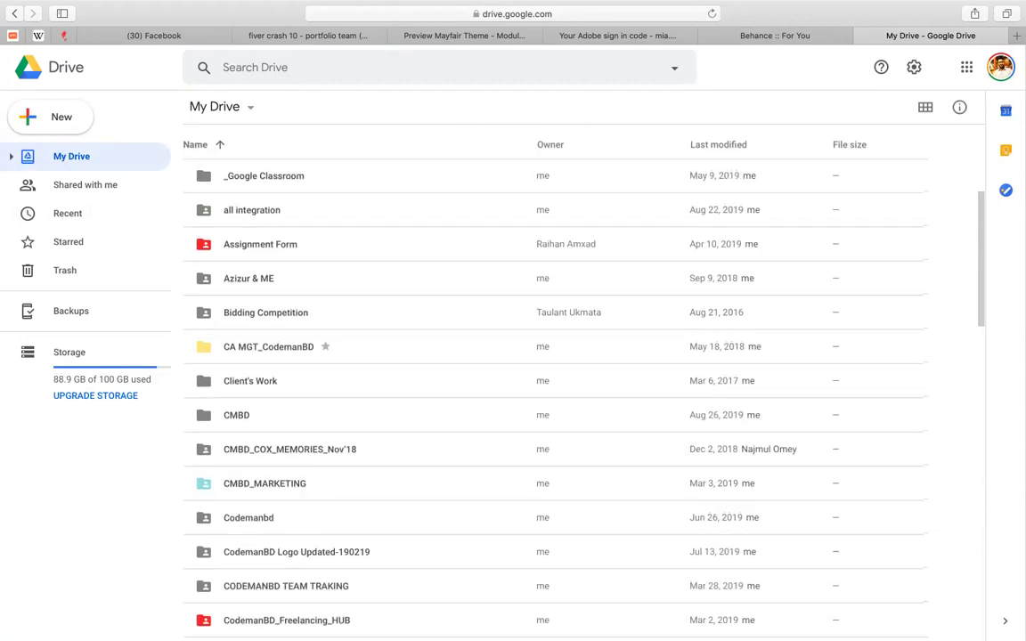
pyautogui.scroll(-5, 552, 401)
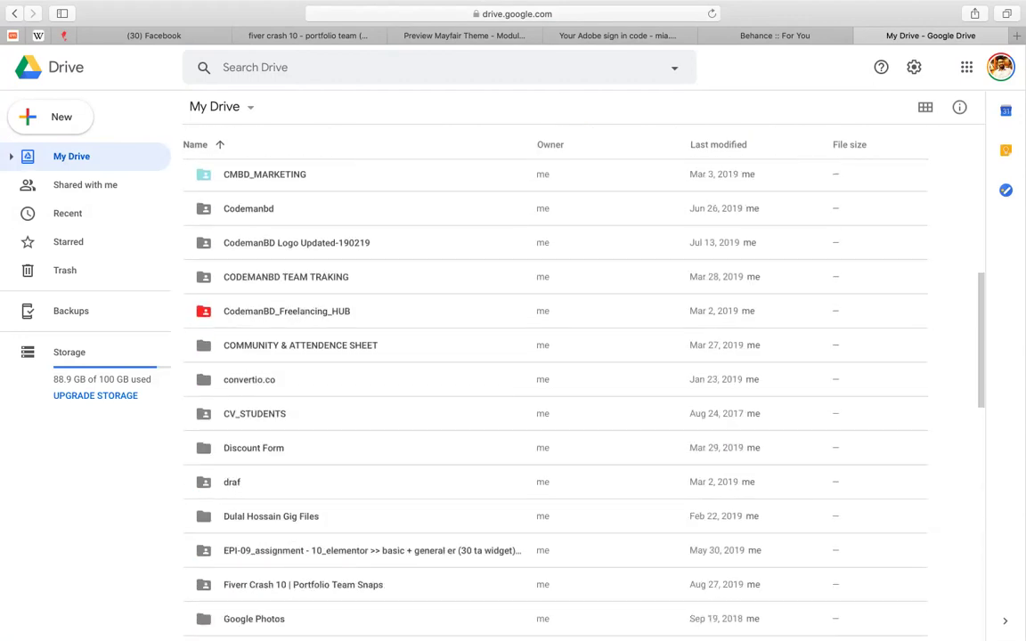
pyautogui.scroll(-5, 553, 400)
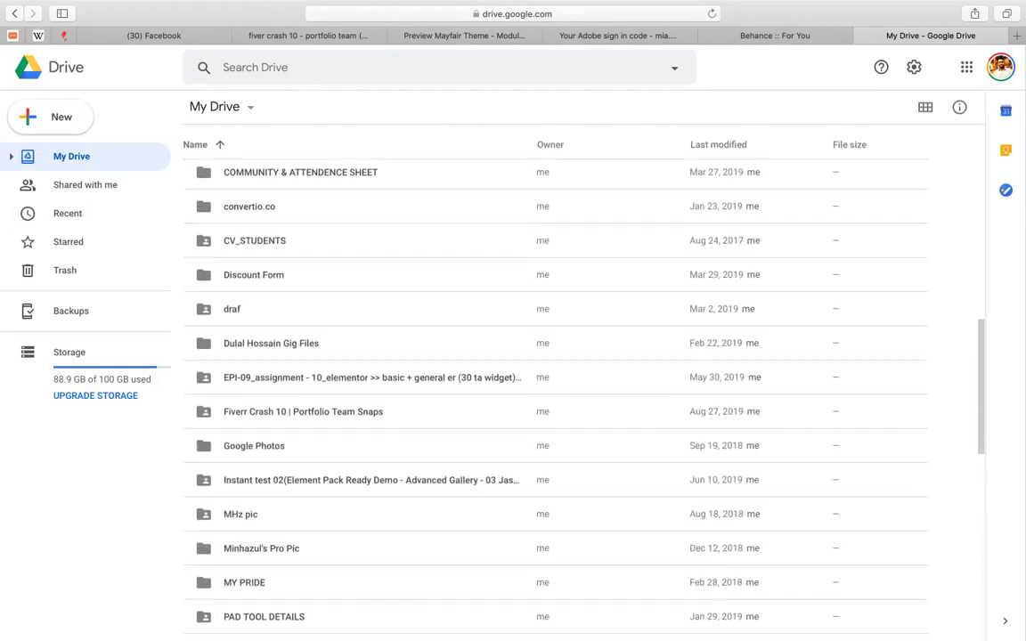
pyautogui.scroll(-6, 552, 400)
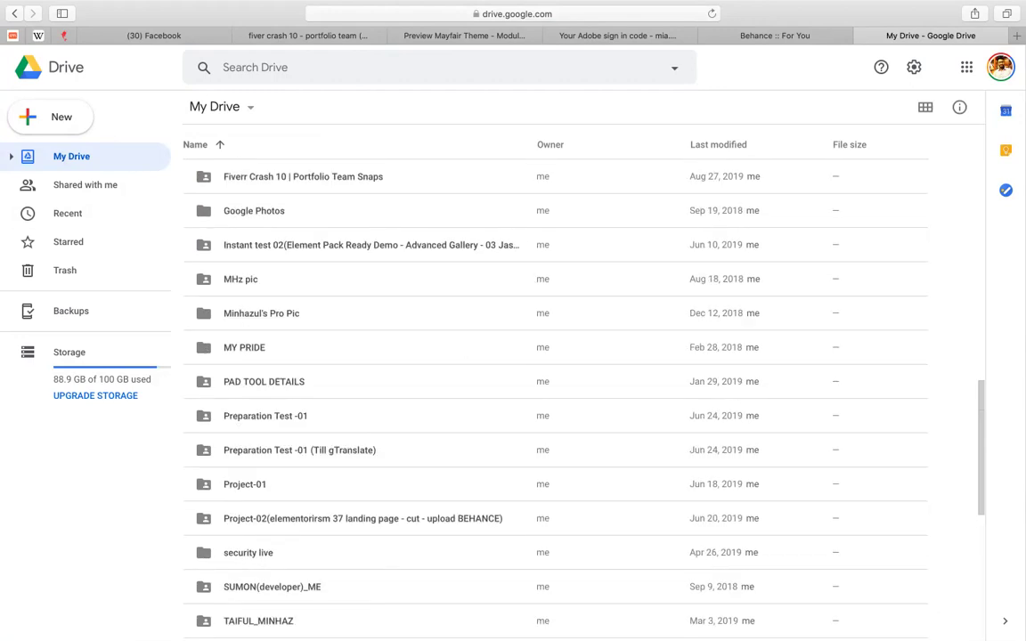
pyautogui.scroll(-9, 552, 401)
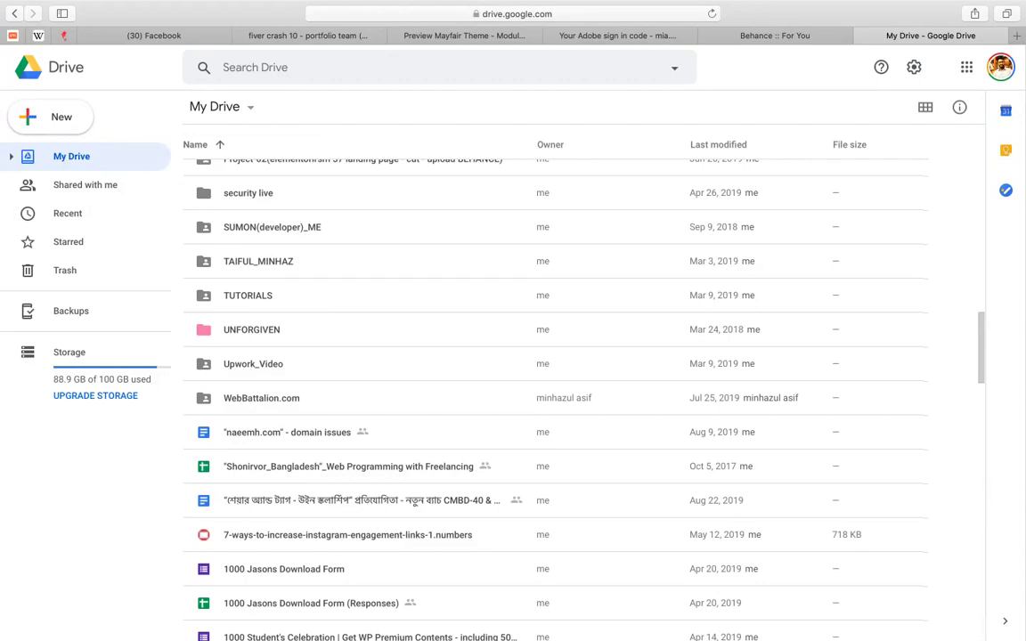
# Step: Search Drive for "crash portfolio" and open the folder "Fiverr Crash 10 | Portfolio Team Snaps"
pyautogui.click(267, 67)
pyautogui.write('crash portfolio')
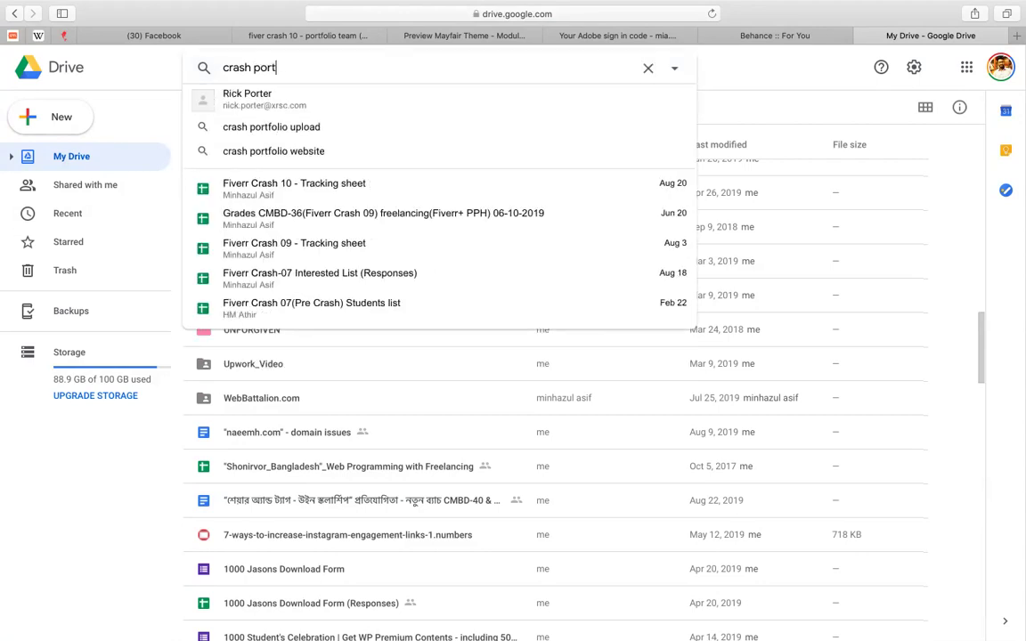
pyautogui.press('Return')
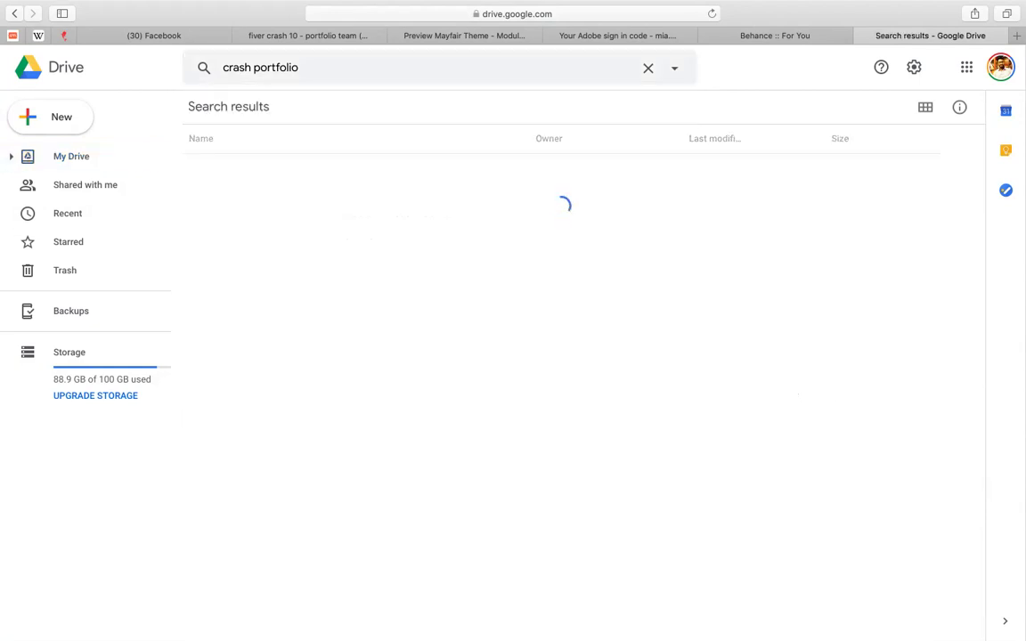
pyautogui.doubleClick(561, 206)
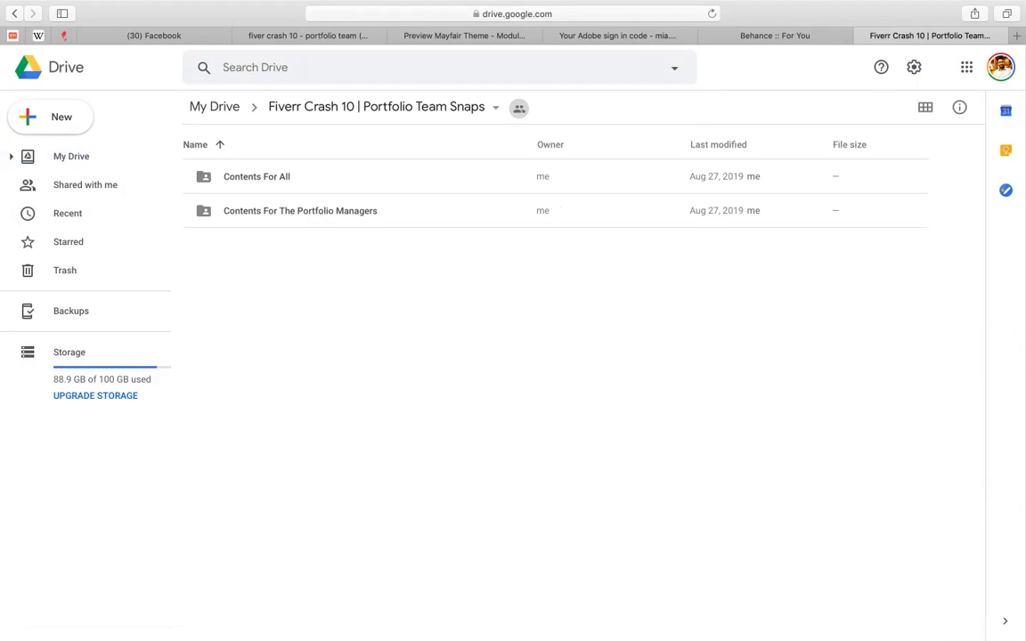
# Step: Get a shareable link for the "Fiverr Crash 10 | Portfolio Team Snaps" folder, turning on its link sharing
pyautogui.click(376, 106)
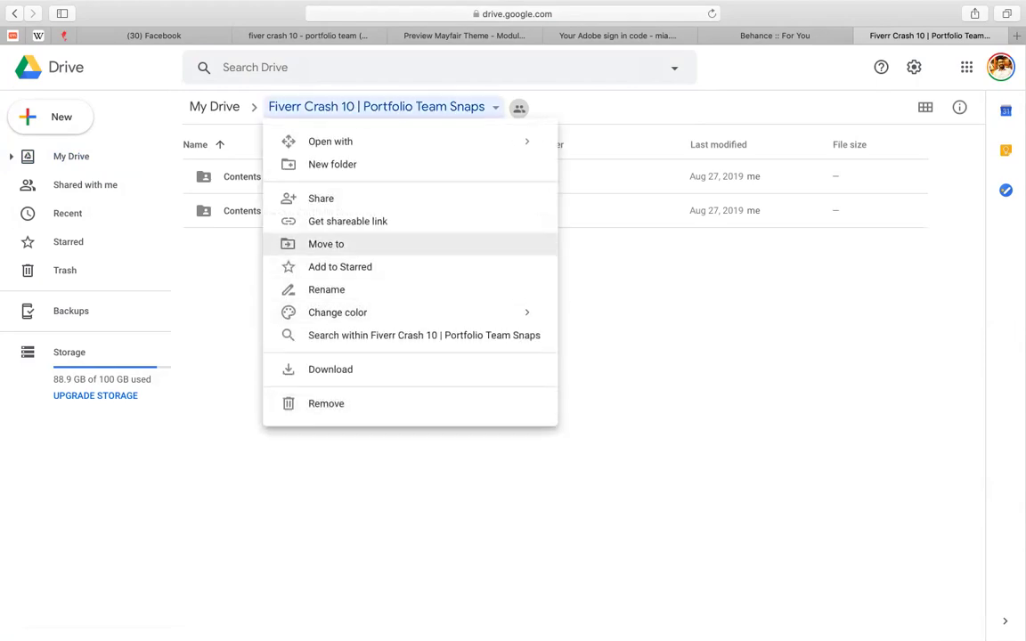
pyautogui.click(347, 221)
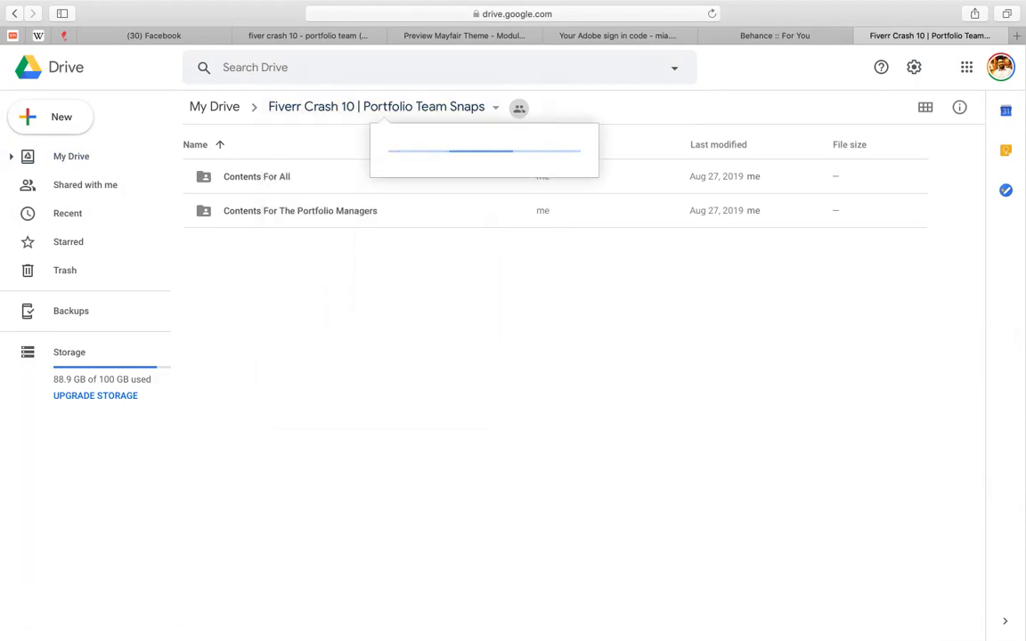
pyautogui.click(347, 216)
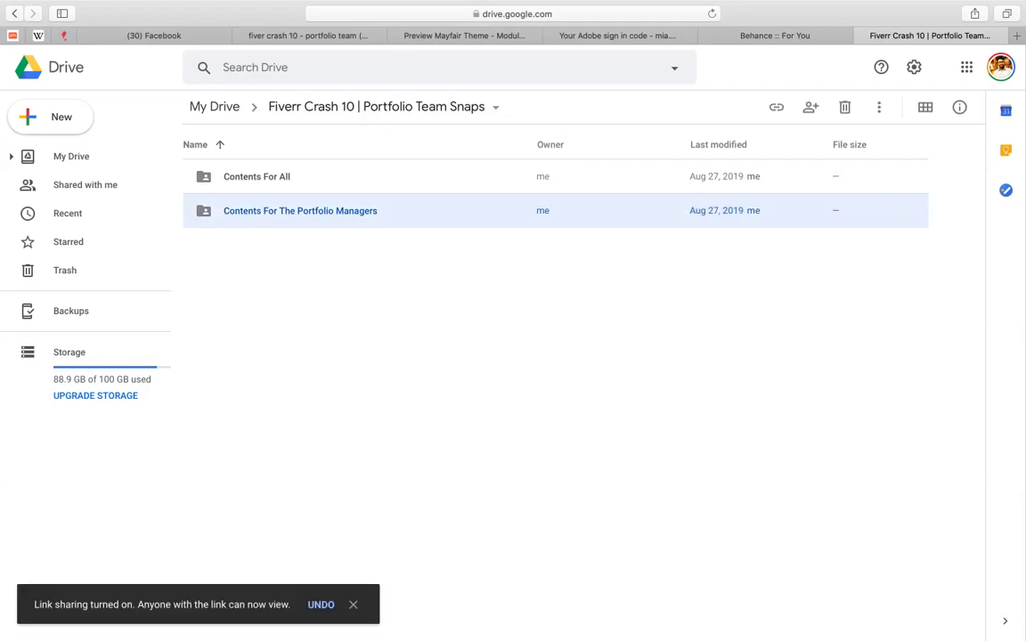
pyautogui.click(295, 177)
pyautogui.rightClick(295, 176)
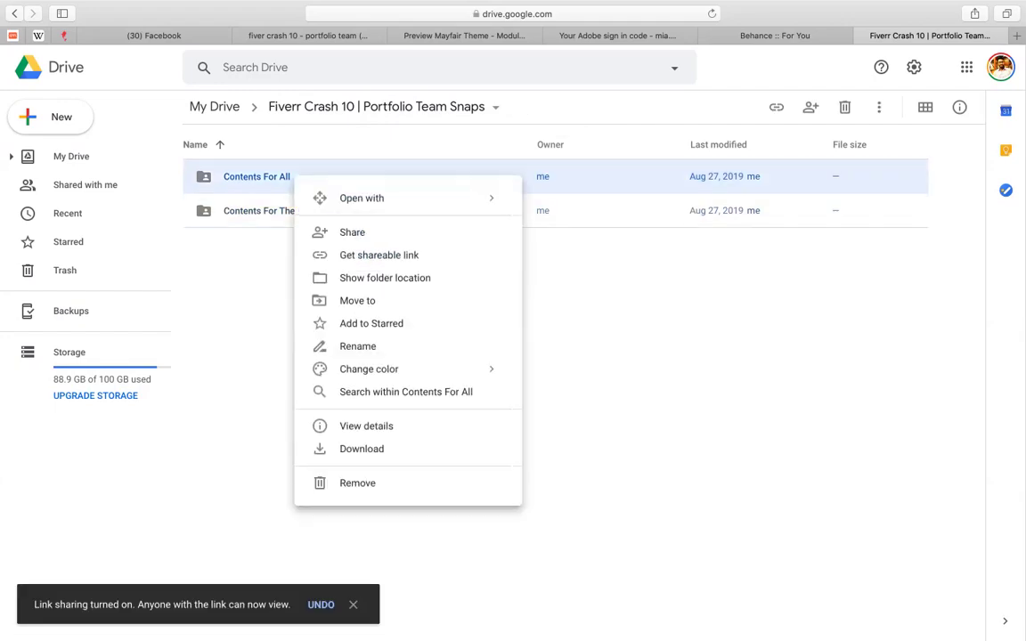
pyautogui.click(606, 356)
# Step: Get the shareable link of the folder "Contents For The Portfolio Managers" and copy it
pyautogui.click(324, 210)
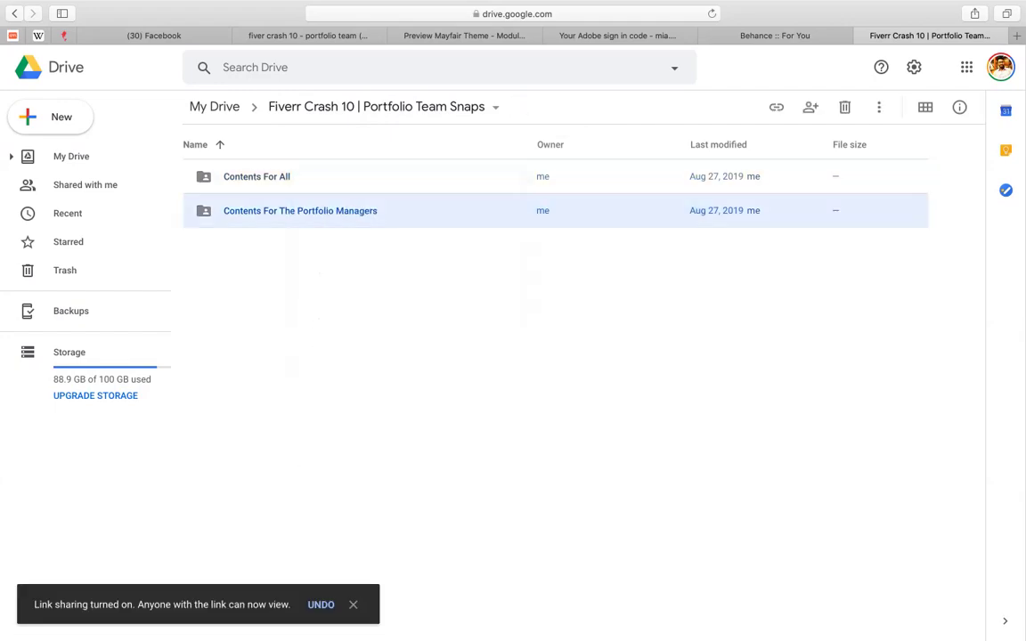
pyautogui.rightClick(323, 210)
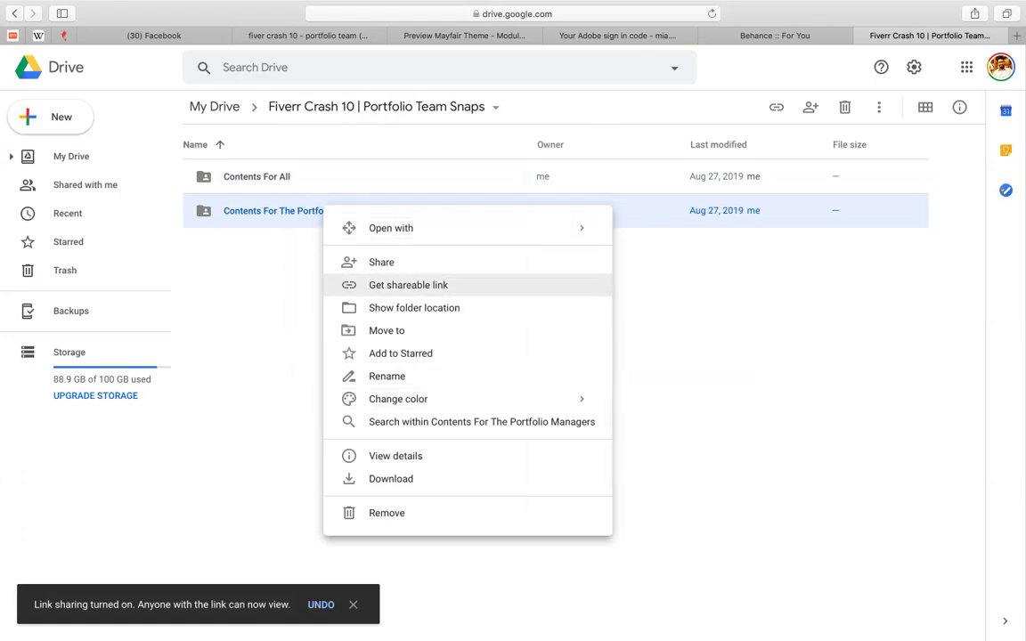
pyautogui.click(408, 285)
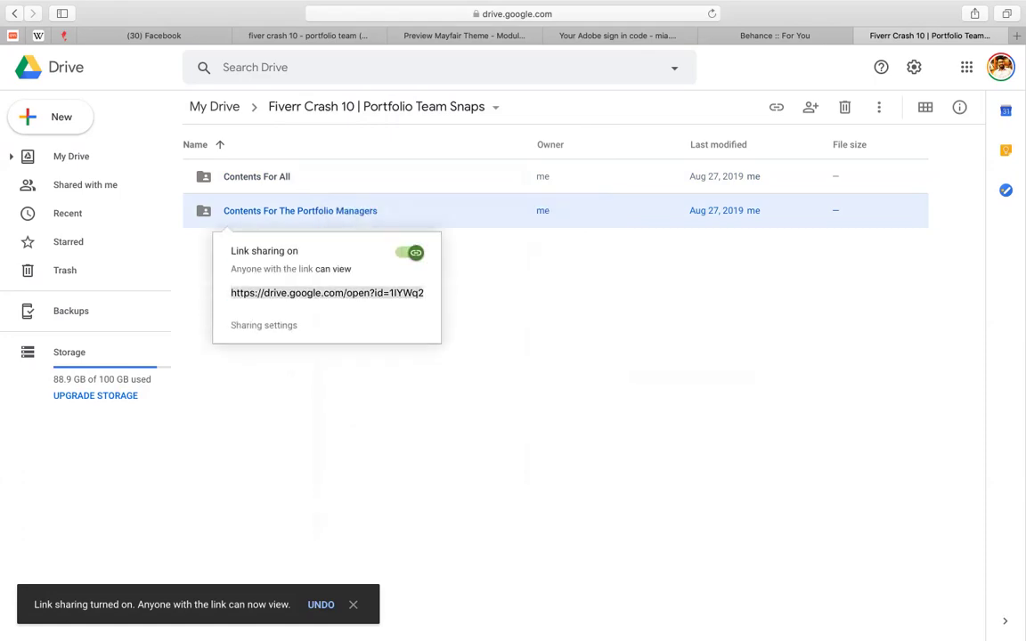
pyautogui.press('super+c')
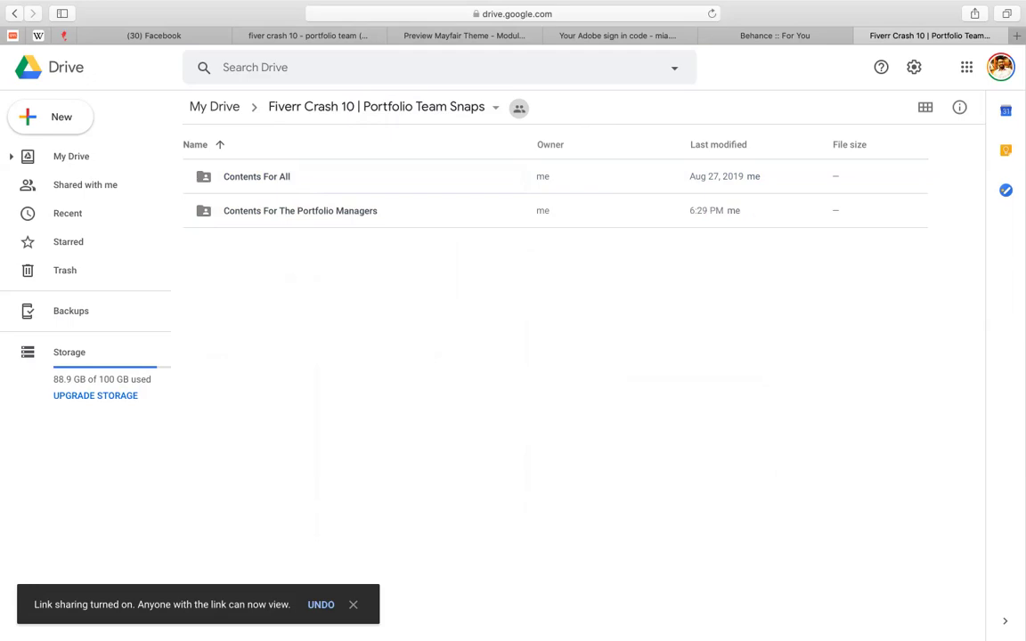
# Step: Open a notepad.pw note in a new tab and write "main foder:" followed by the copied Drive folder link
pyautogui.press('super+t')
pyautogui.write('n')
pyautogui.press('Return')
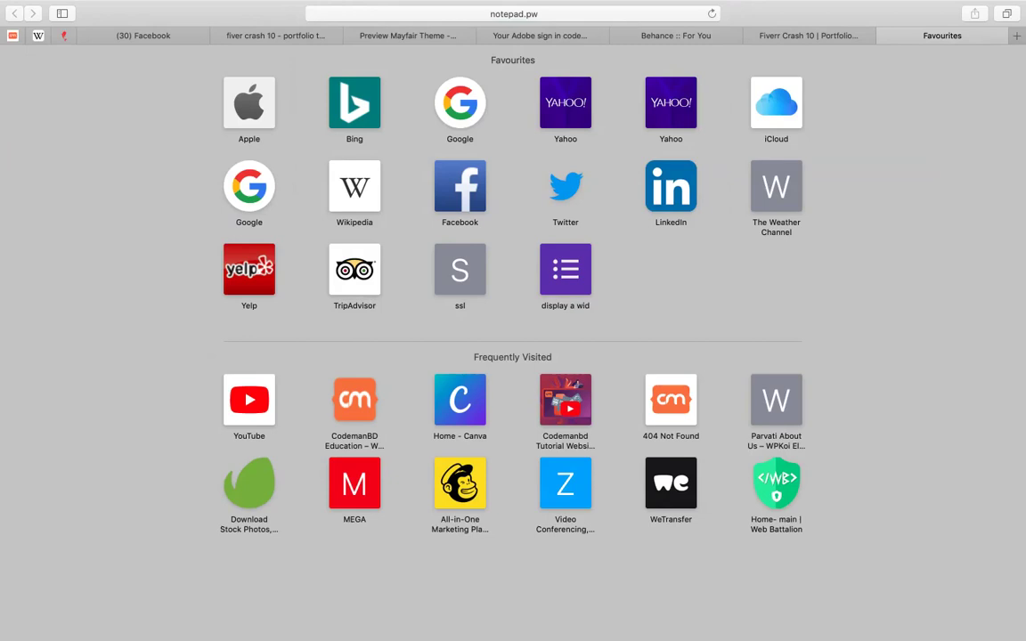
pyautogui.press('Return')
pyautogui.press('Return')
pyautogui.press('Return')
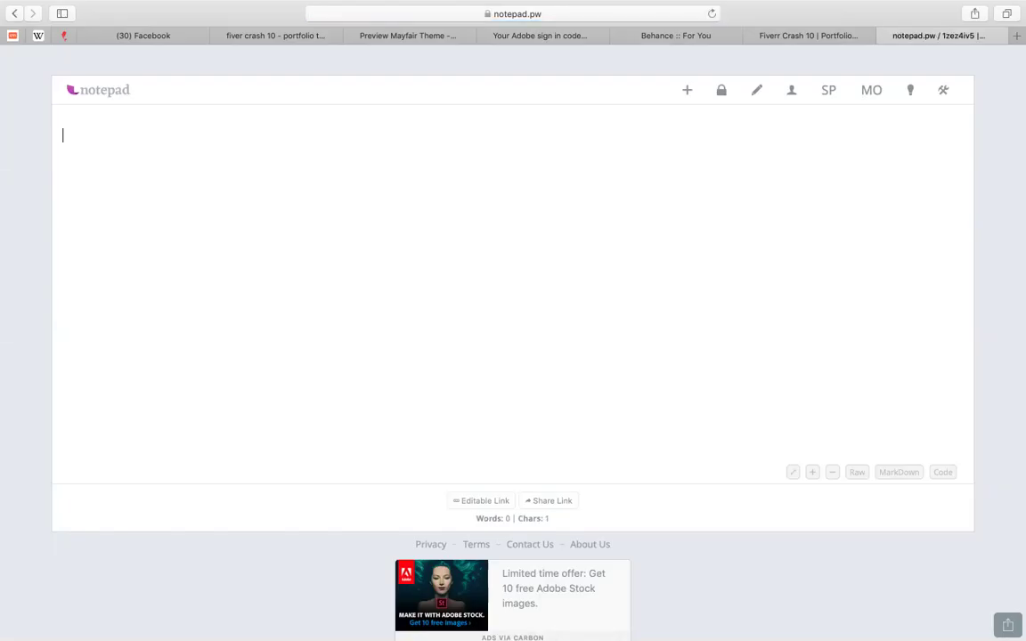
pyautogui.write('main fo')
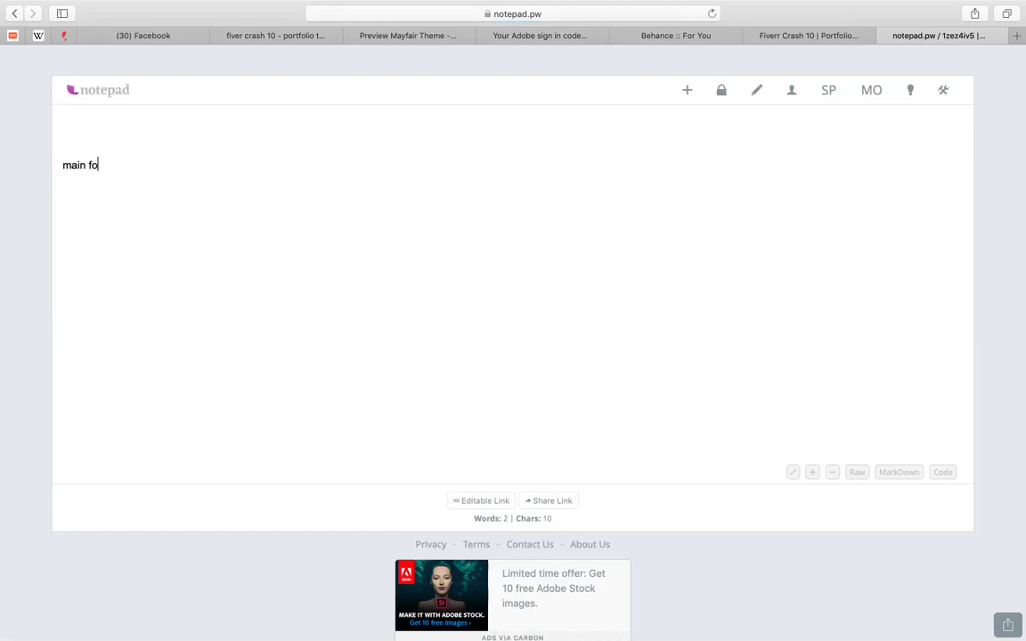
pyautogui.write('der:')
pyautogui.press('super+v')
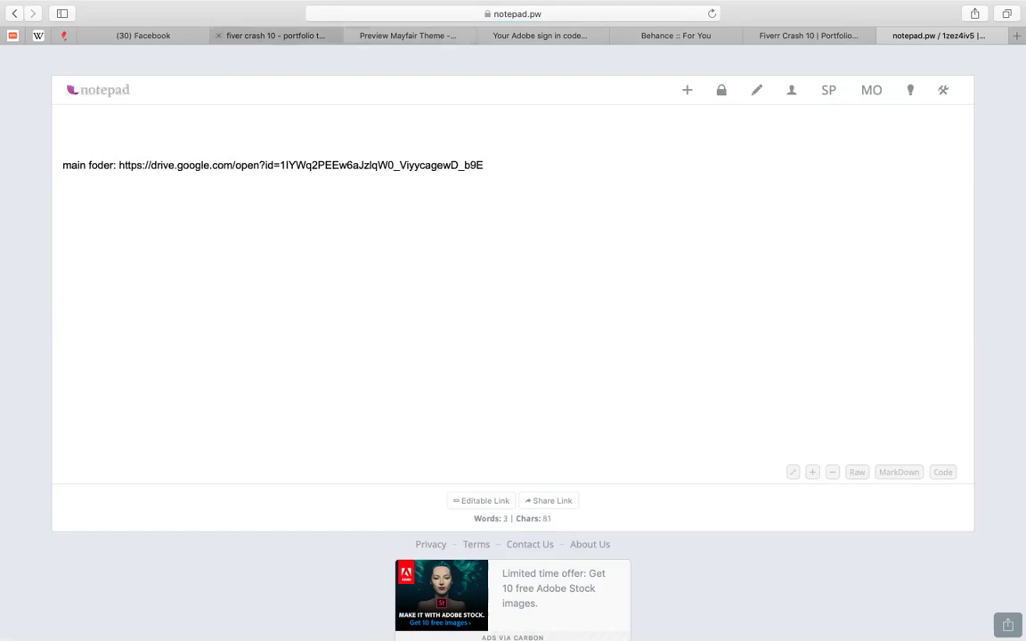
# Step: Copy the responses spreadsheet's URL and add it to the note on its own line labelled "site link(for all):"
pyautogui.click(276, 35)
pyautogui.press('super+l')
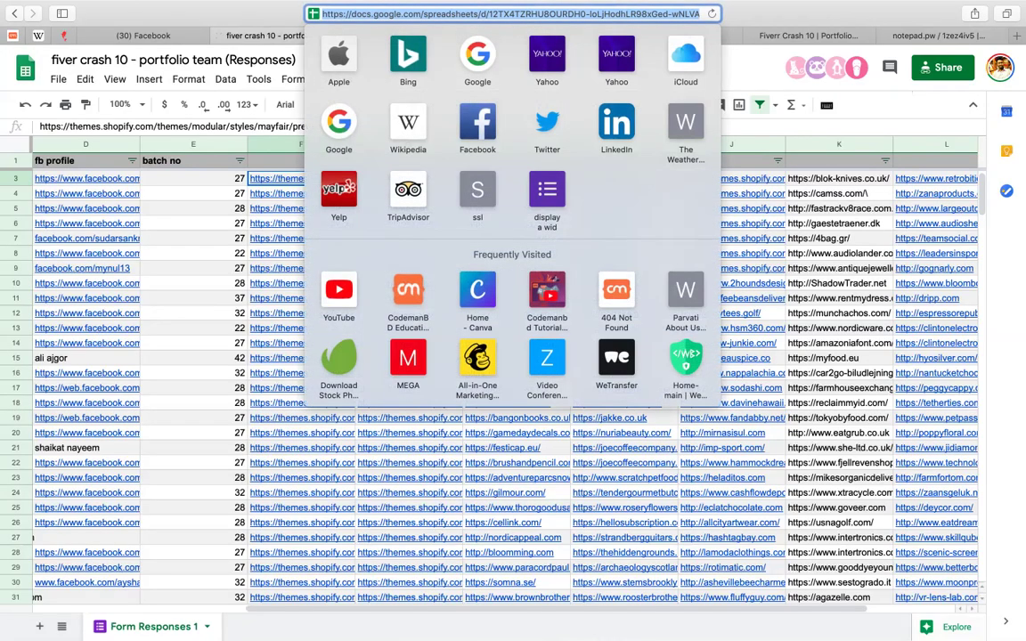
pyautogui.click(937, 35)
pyautogui.press('Return')
pyautogui.press('Return')
pyautogui.write('site')
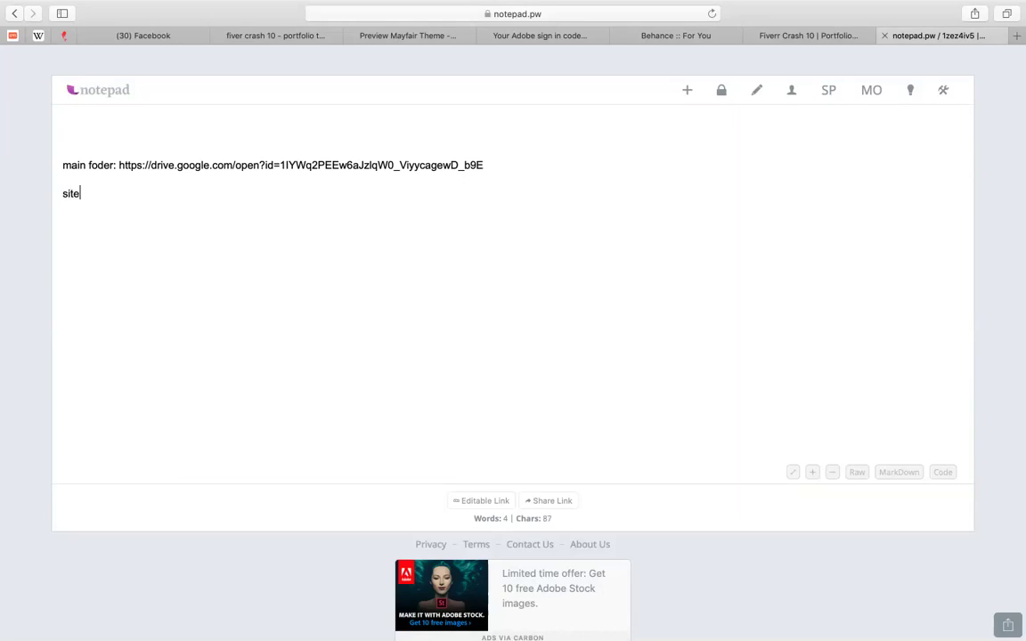
pyautogui.write(' link(for all) -')
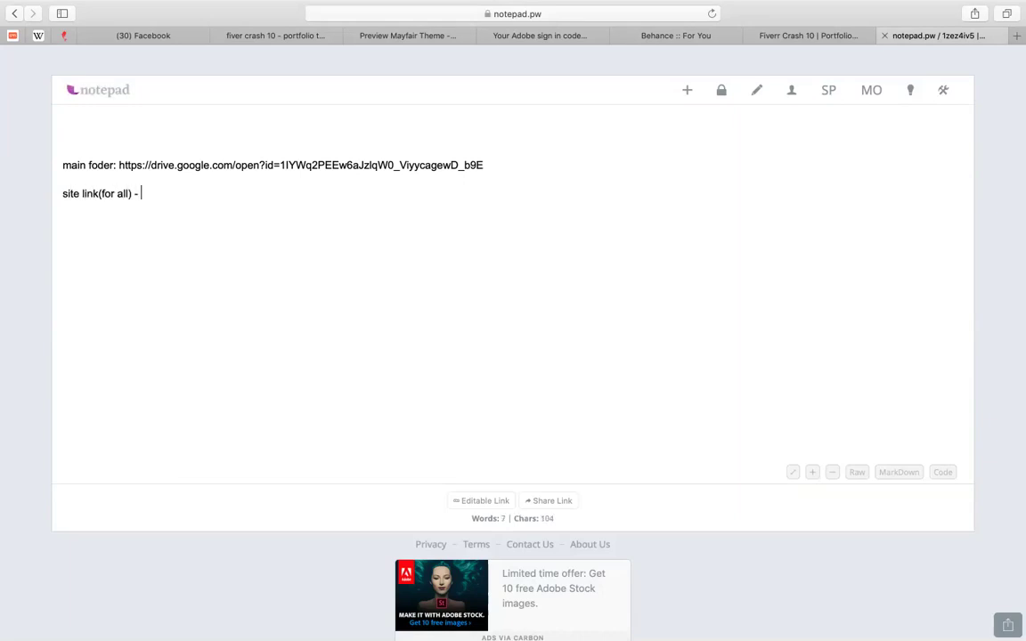
pyautogui.press('super+v')
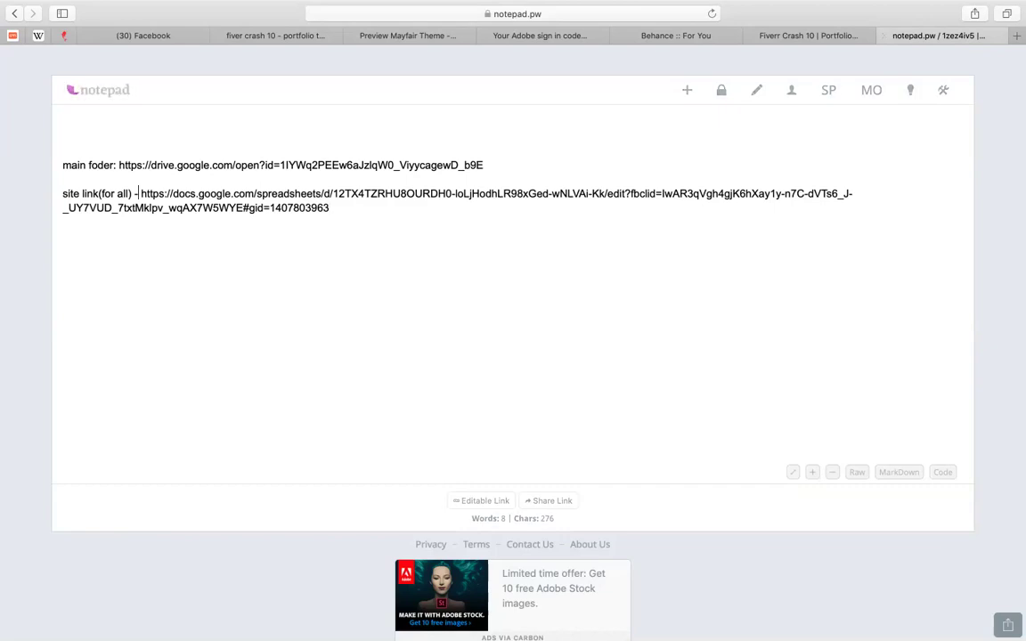
pyautogui.press('BackSpace')
pyautogui.press('BackSpace')
pyautogui.write(':')
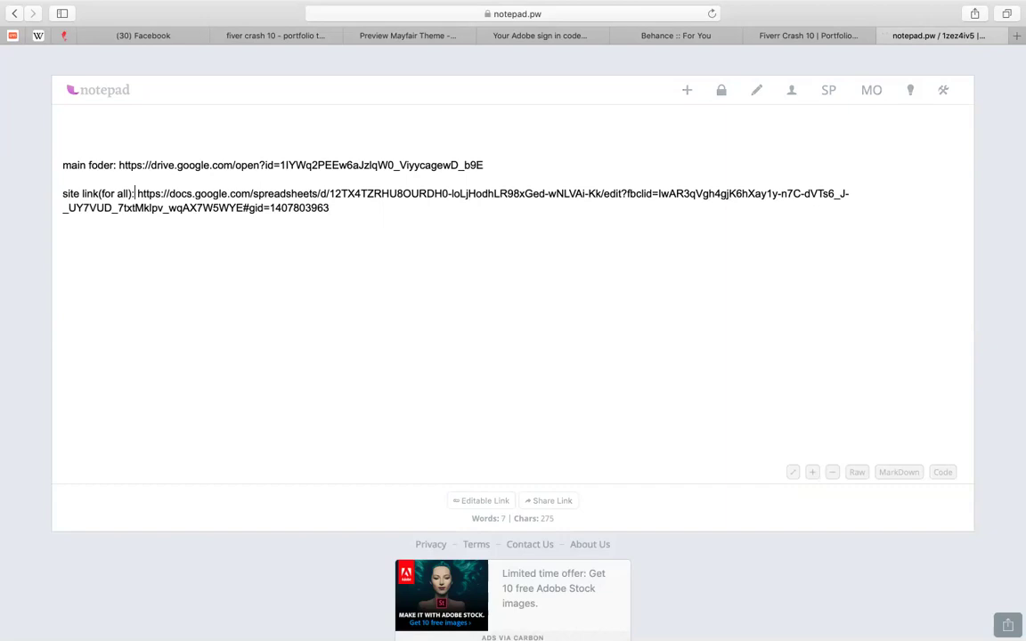
# Step: Open the "Fiverr Crash 10 | Portfolio Managers // Instructions" document from the "Contents For The Portfolio Managers" Drive folder and copy its URL
pyautogui.click(806, 36)
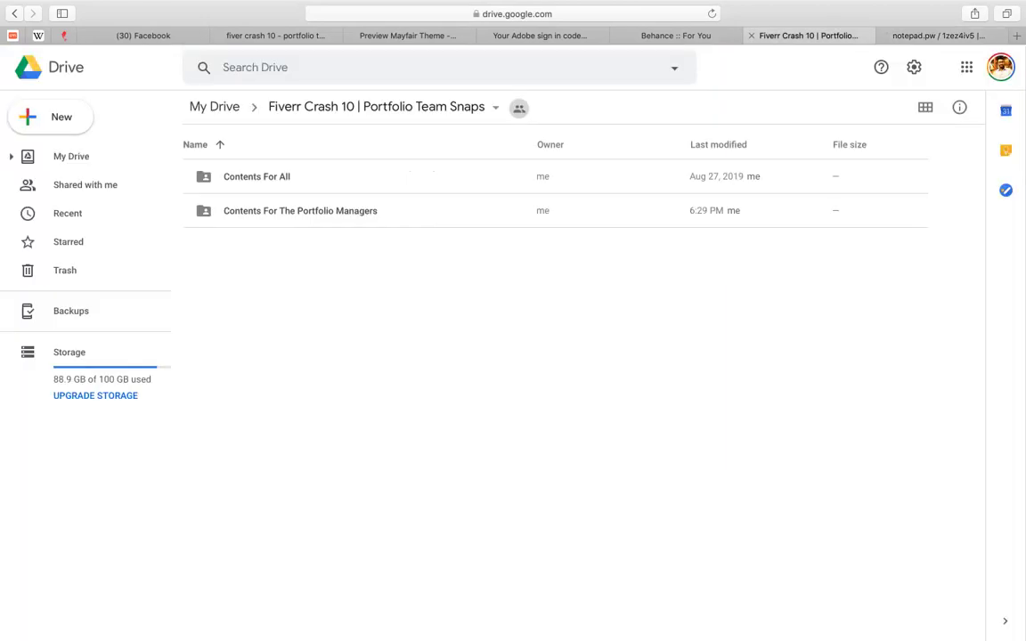
pyautogui.doubleClick(300, 212)
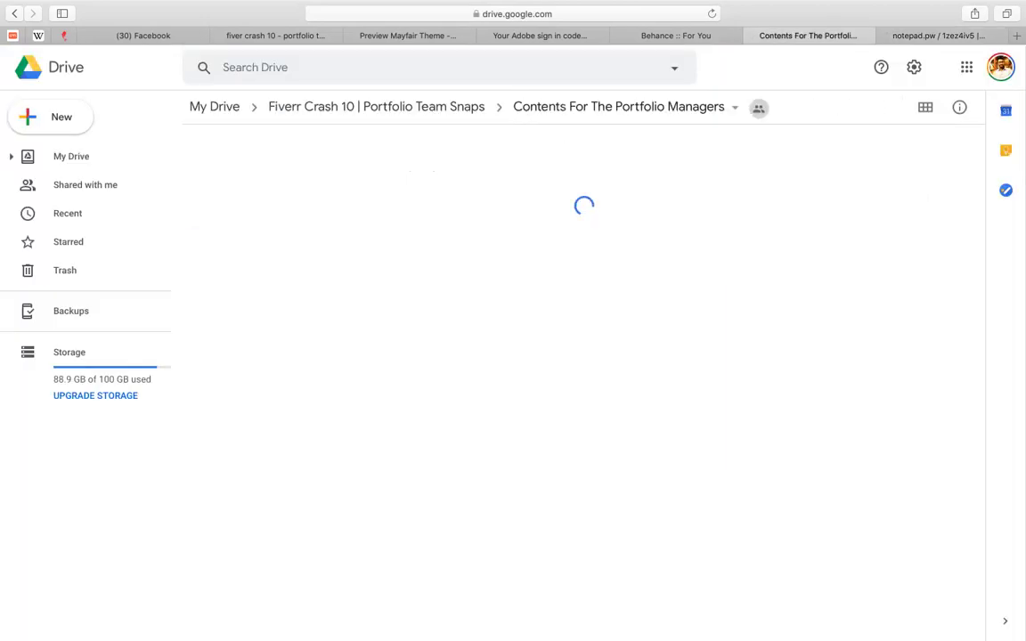
pyautogui.doubleClick(328, 279)
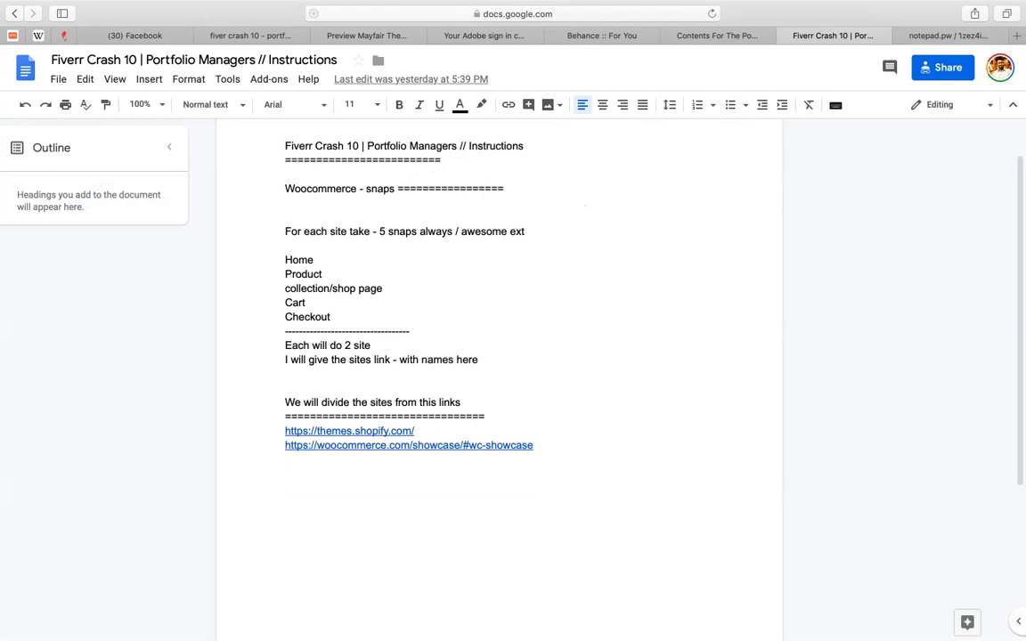
pyautogui.press('super+l')
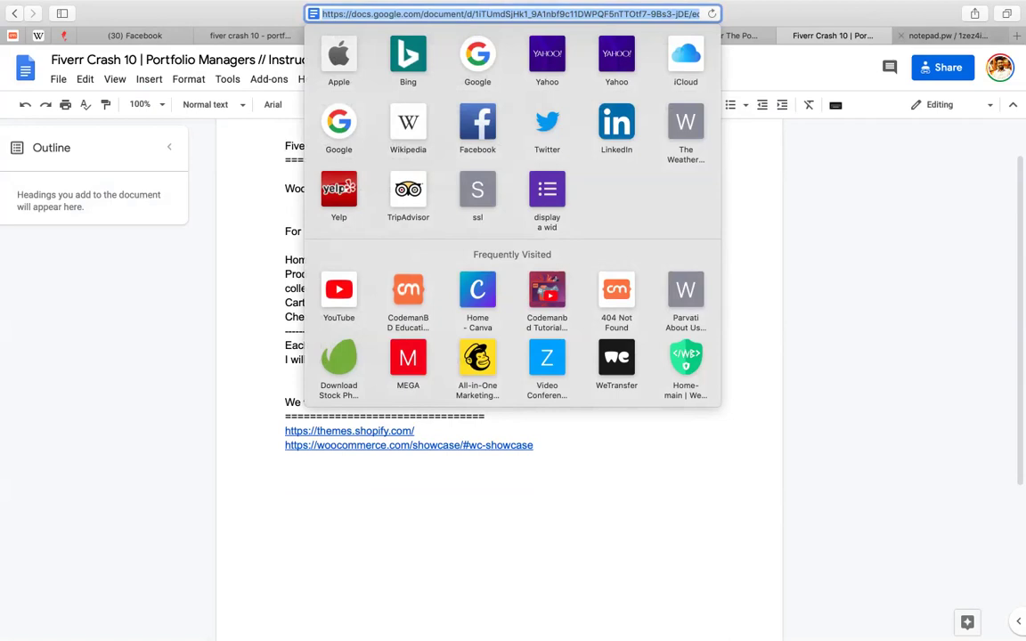
# Step: Add the copied document URL to the end of the notepad.pw note on its own line labelled "instructions docs:"
pyautogui.click(946, 36)
pyautogui.press('super+Down')
pyautogui.press('Return')
pyautogui.press('Return')
pyautogui.write('instr')
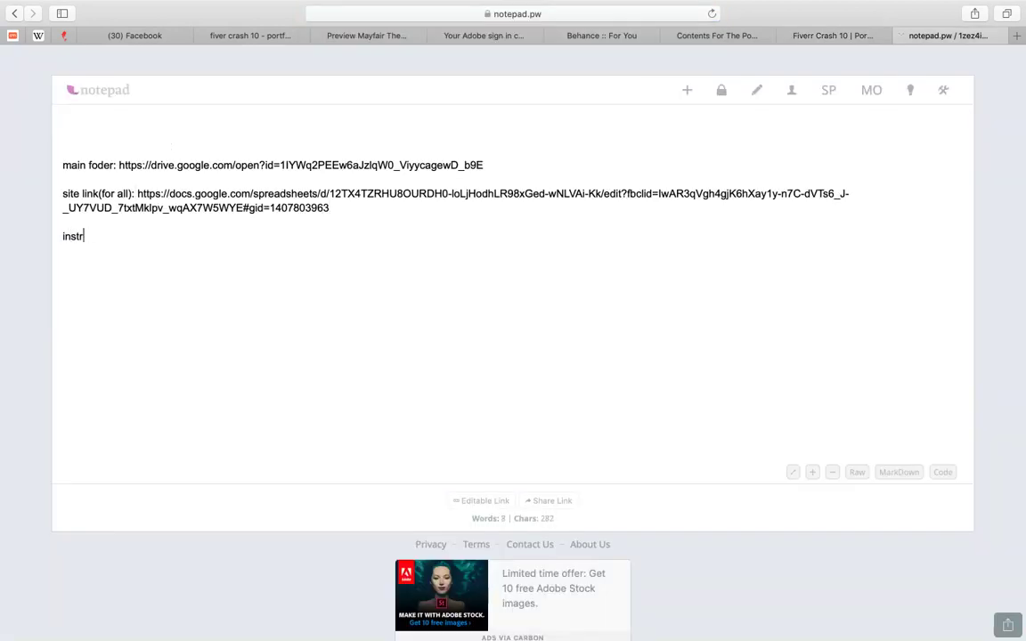
pyautogui.write('uctions docs:')
pyautogui.press('super+v')
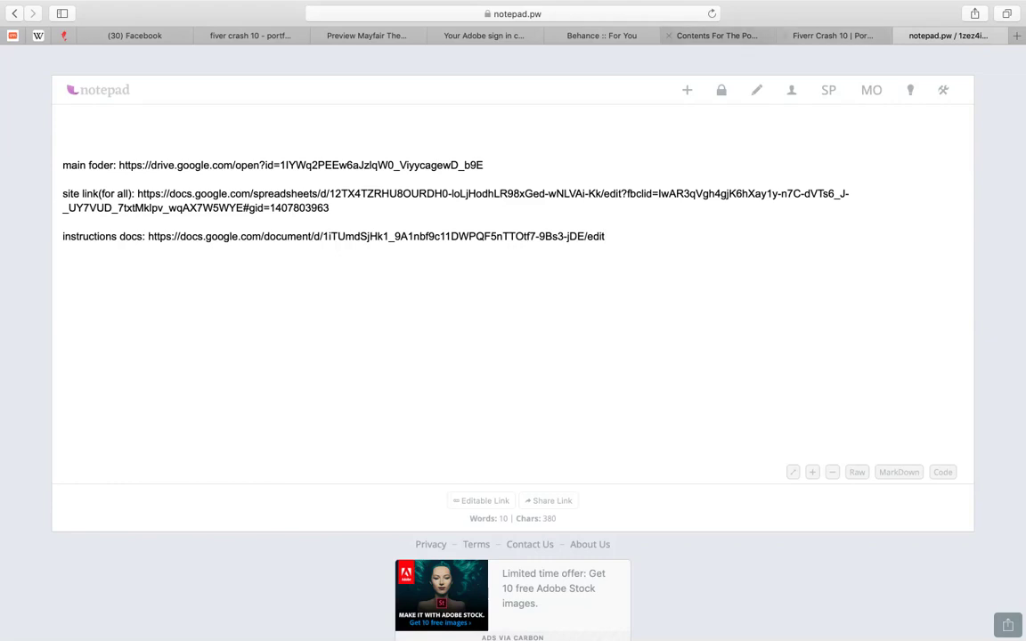
# Step: Close the Gmail tab and bring up the Shopify preview of the Mayfair theme
pyautogui.click(717, 35)
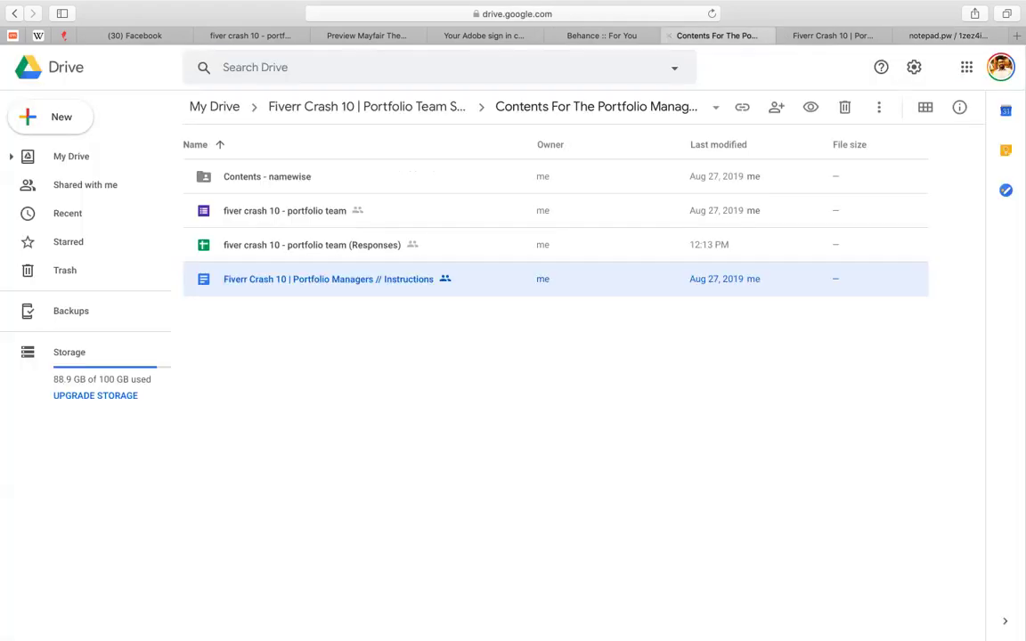
pyautogui.click(602, 36)
pyautogui.click(483, 36)
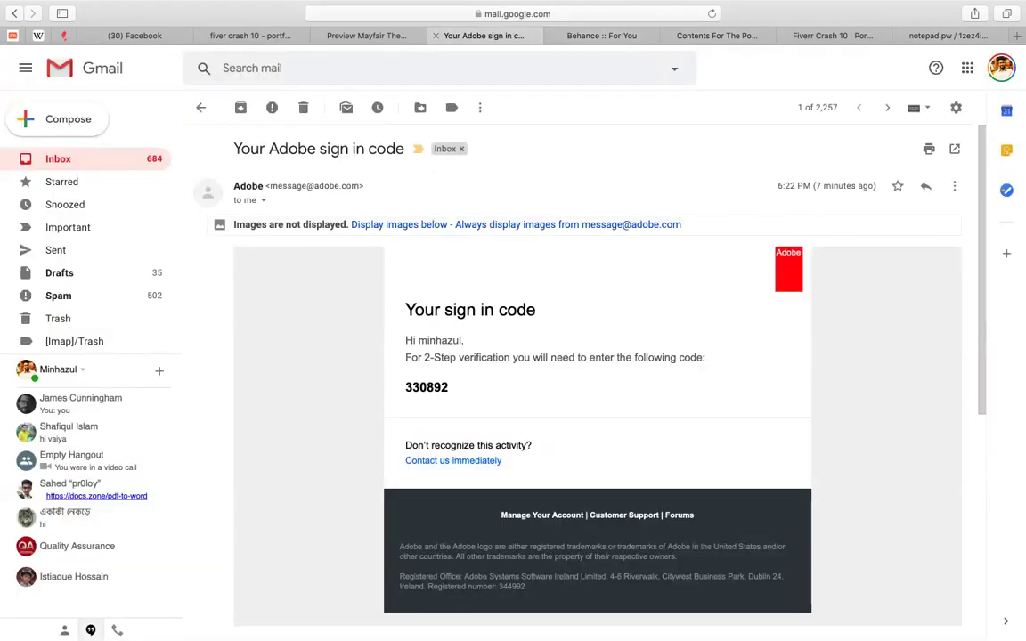
pyautogui.click(366, 36)
pyautogui.click(436, 36)
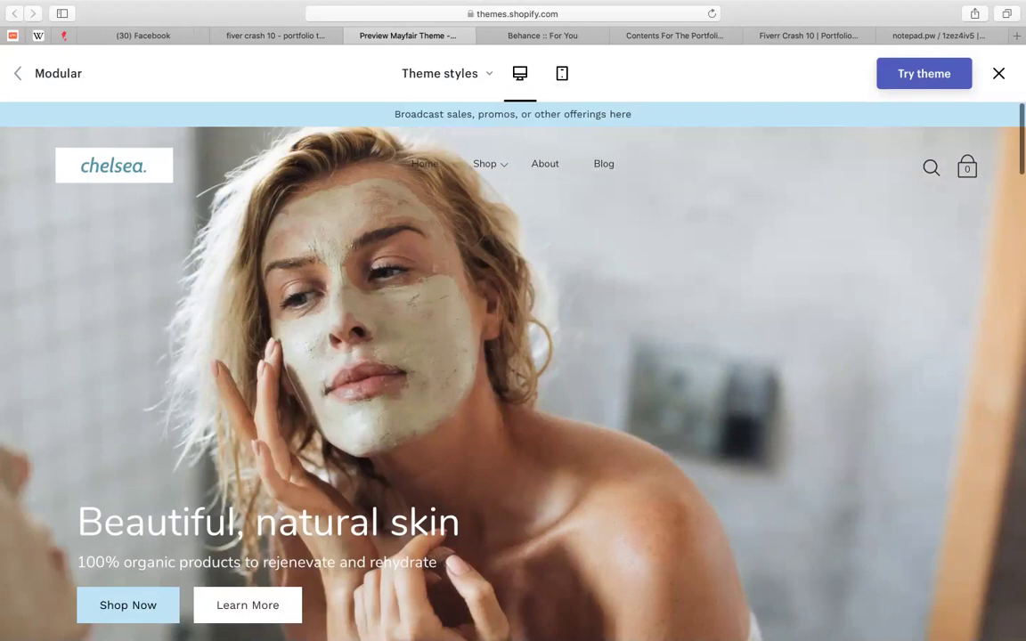
# Step: Look over the theme's home page from the hero banner down to the Instagram section and return to its start
pyautogui.scroll(-10, 513, 374)
pyautogui.scroll(-5, 513, 374)
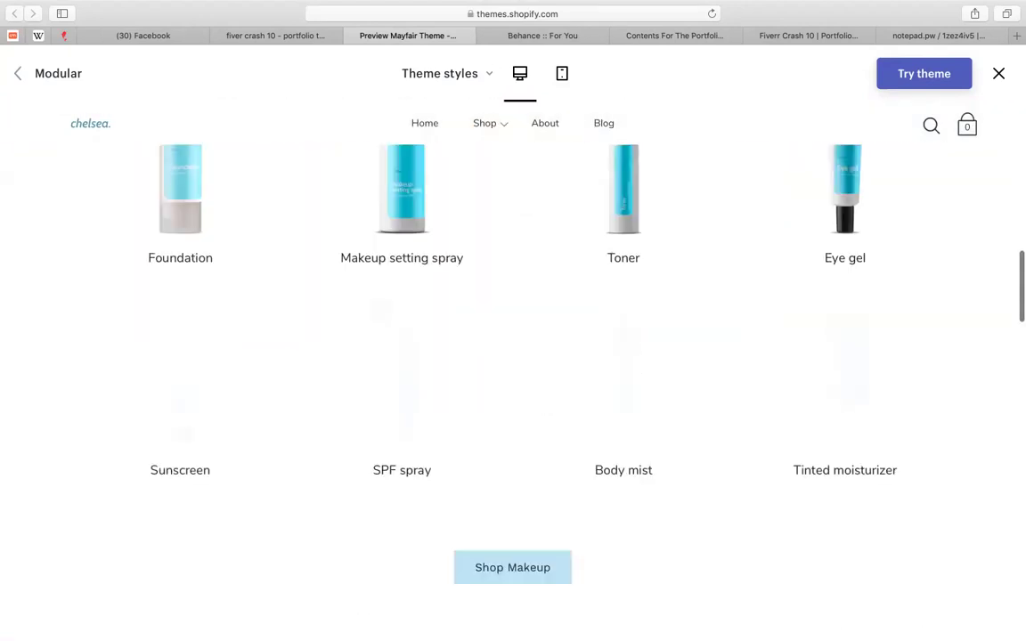
pyautogui.scroll(-5, 513, 374)
pyautogui.scroll(-3, 513, 374)
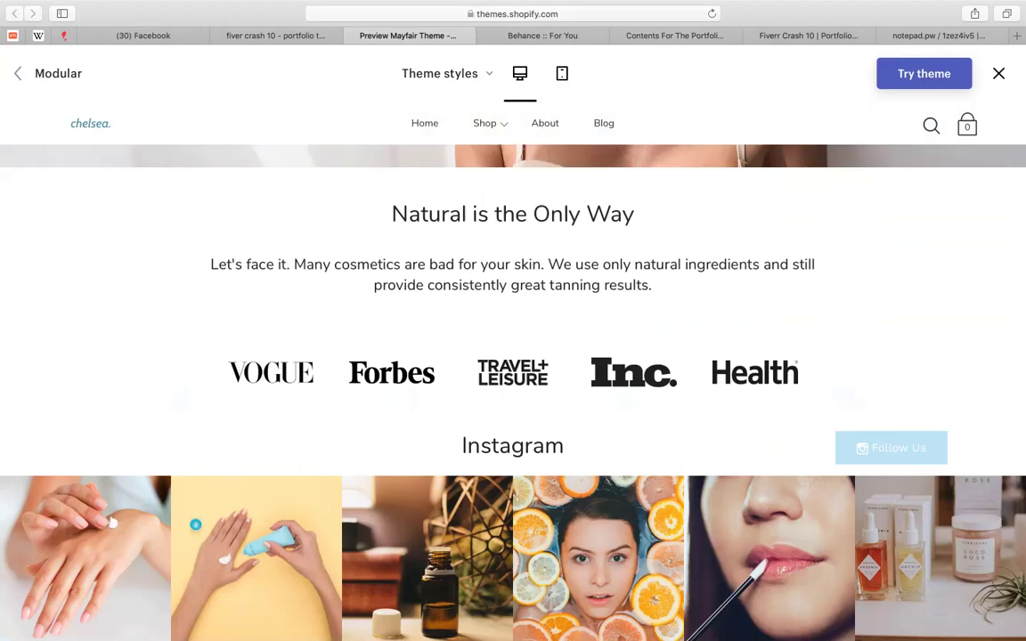
pyautogui.scroll(15, 513, 374)
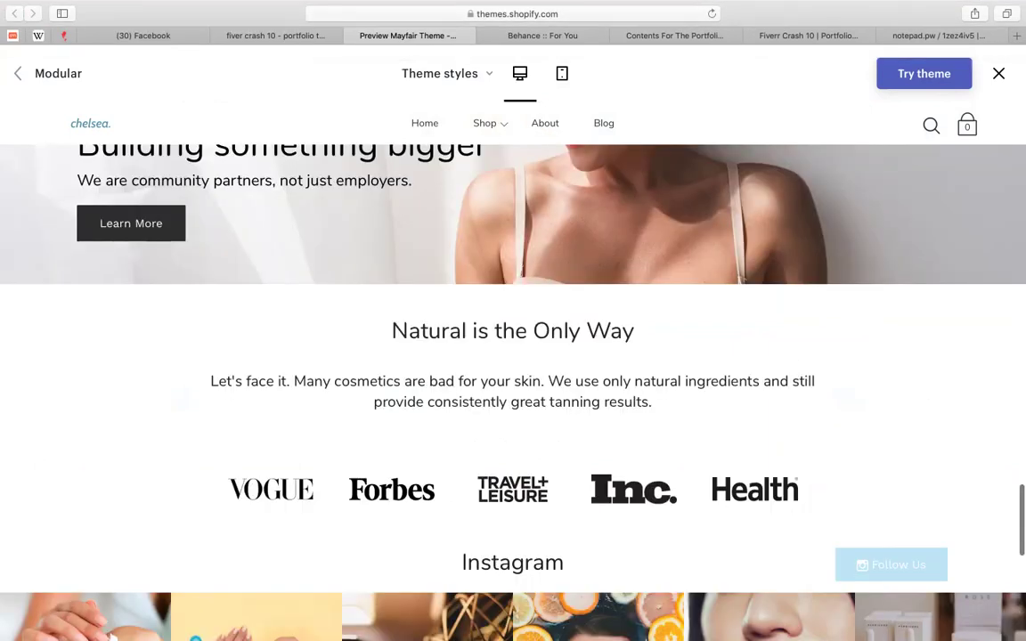
pyautogui.scroll(10, 513, 374)
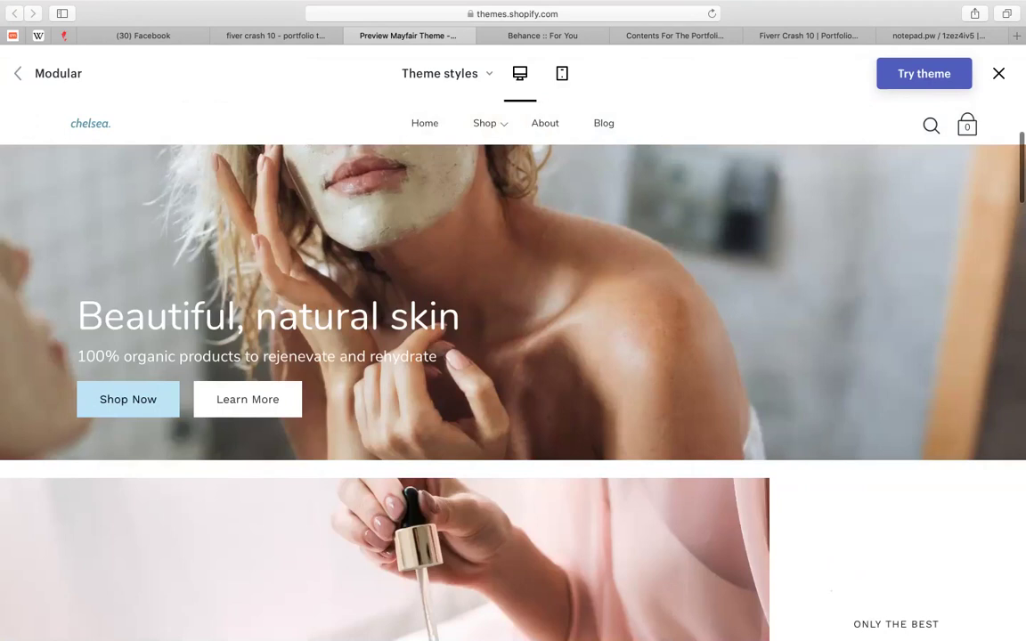
pyautogui.scroll(3, 513, 374)
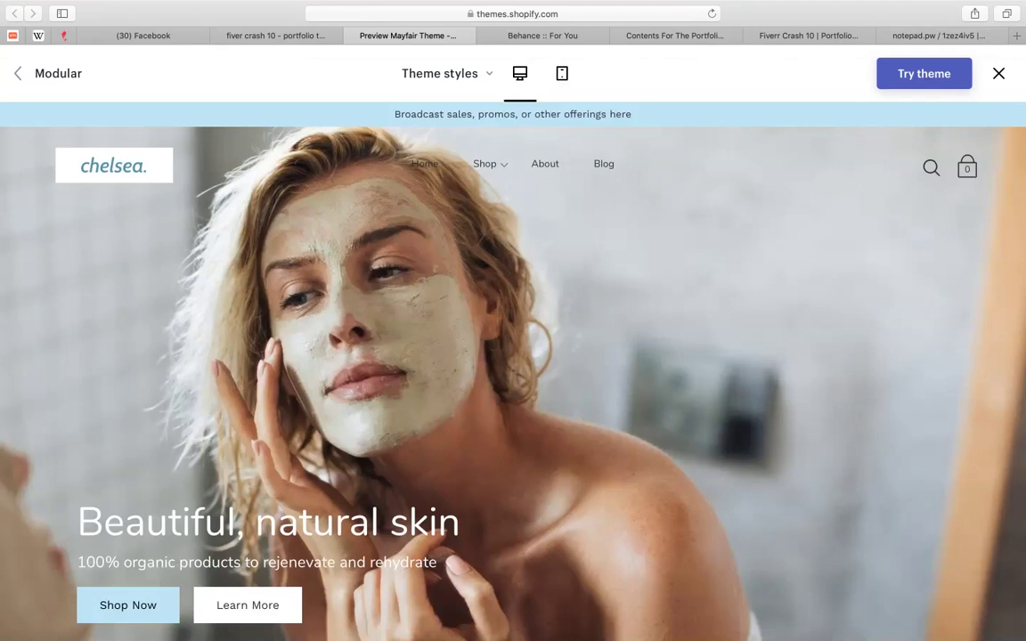
# Step: Take an area screenshot of the home page's hero banner, with the selection covering the whole page area below the browser tabs
pyautogui.press('super+shift+5')
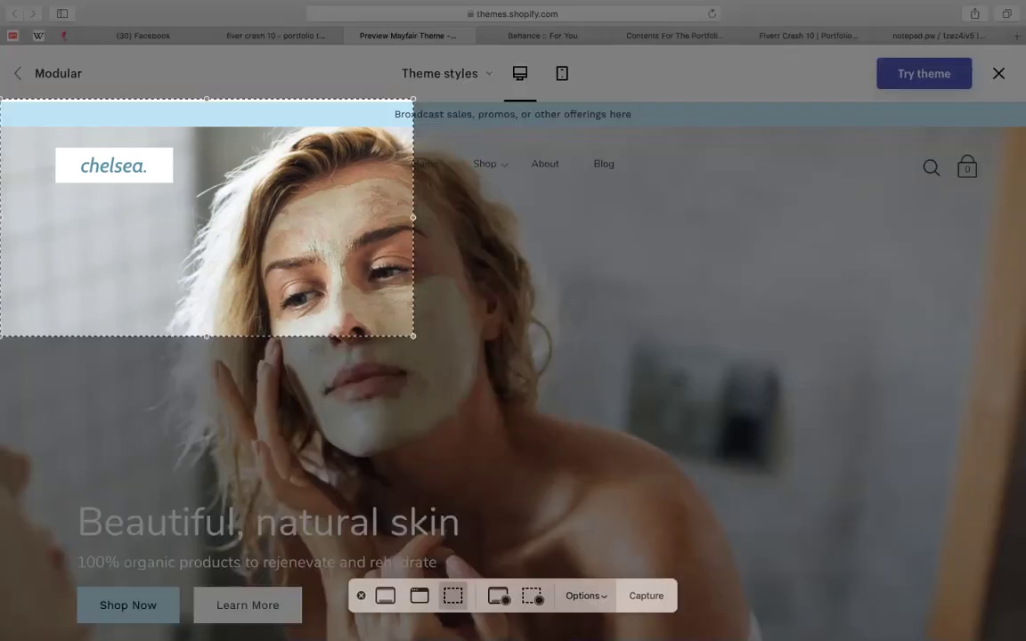
pyautogui.moveTo(206, 218); pyautogui.dragTo(213, 173)
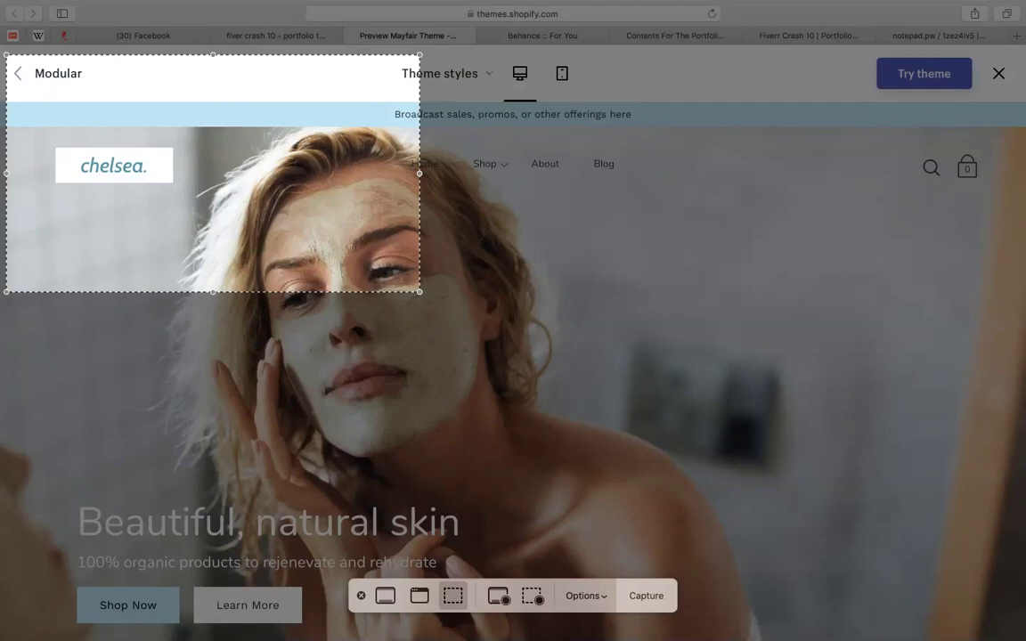
pyautogui.moveTo(420, 291); pyautogui.dragTo(1025, 640)
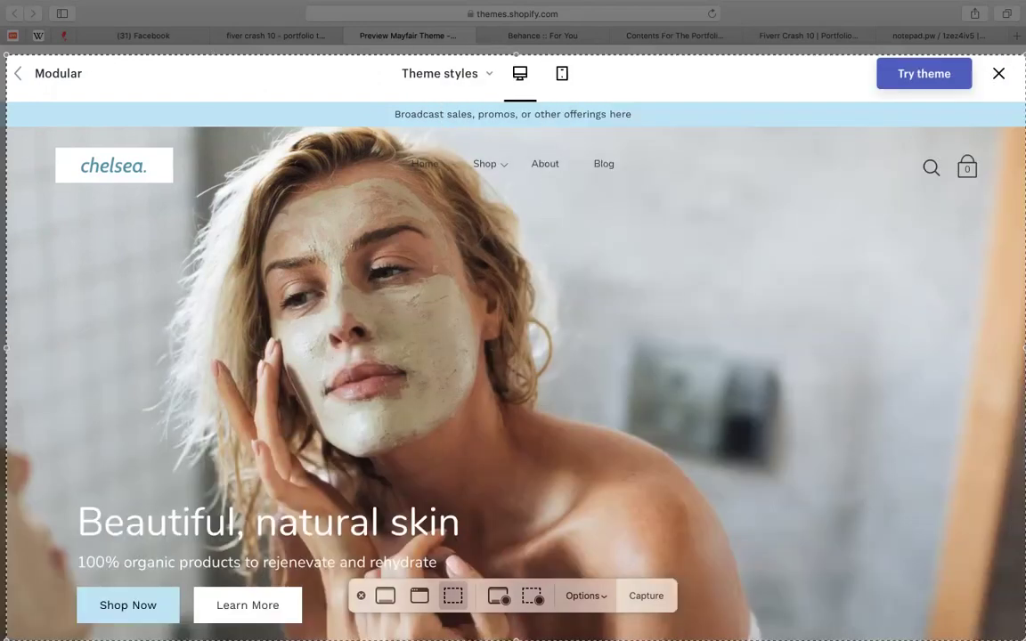
pyautogui.press('Return')
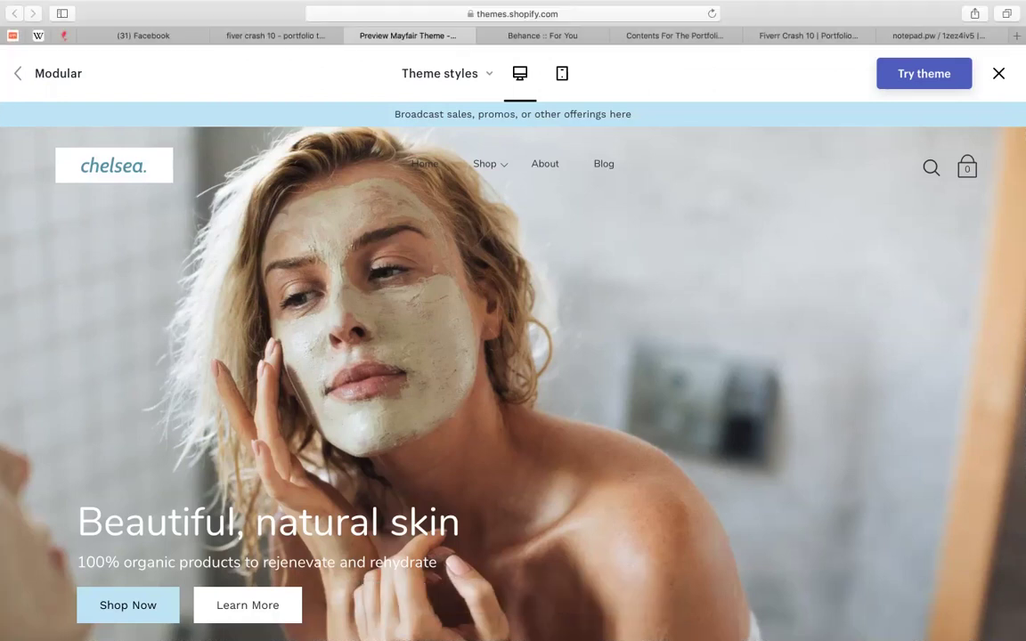
# Step: Take a screenshot of the home page's "Our Favorites" product grid using the same capture area
pyautogui.scroll(-1, 513, 371)
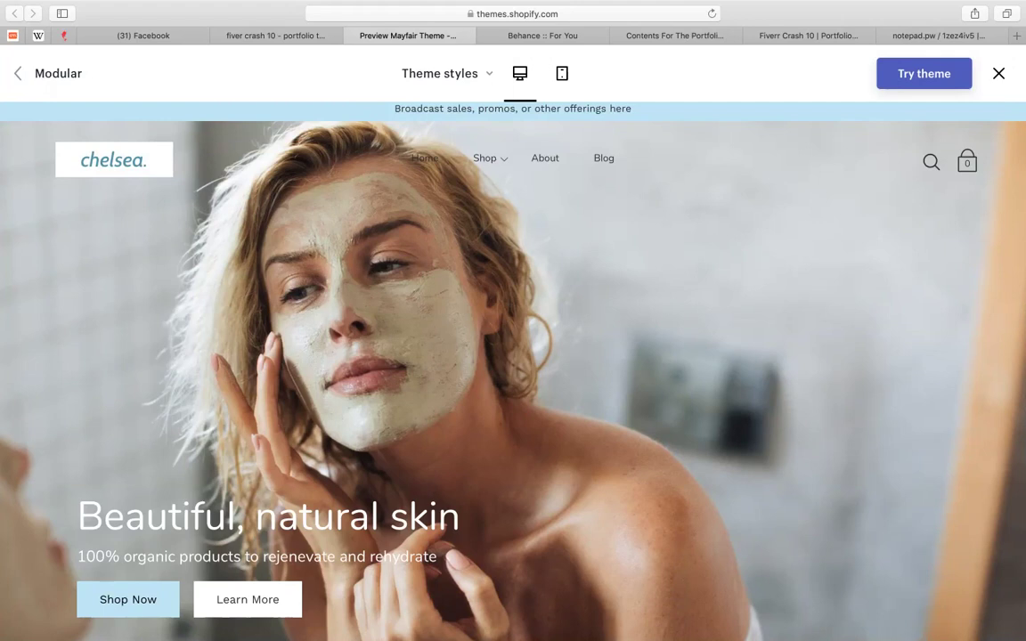
pyautogui.scroll(-10, 513, 356)
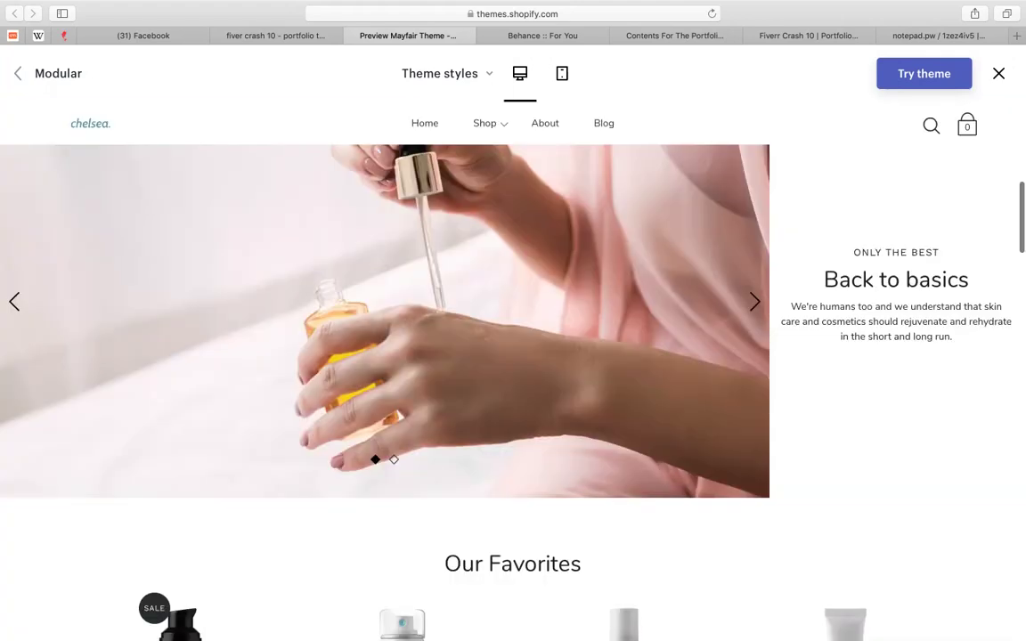
pyautogui.scroll(-5, 844, 294)
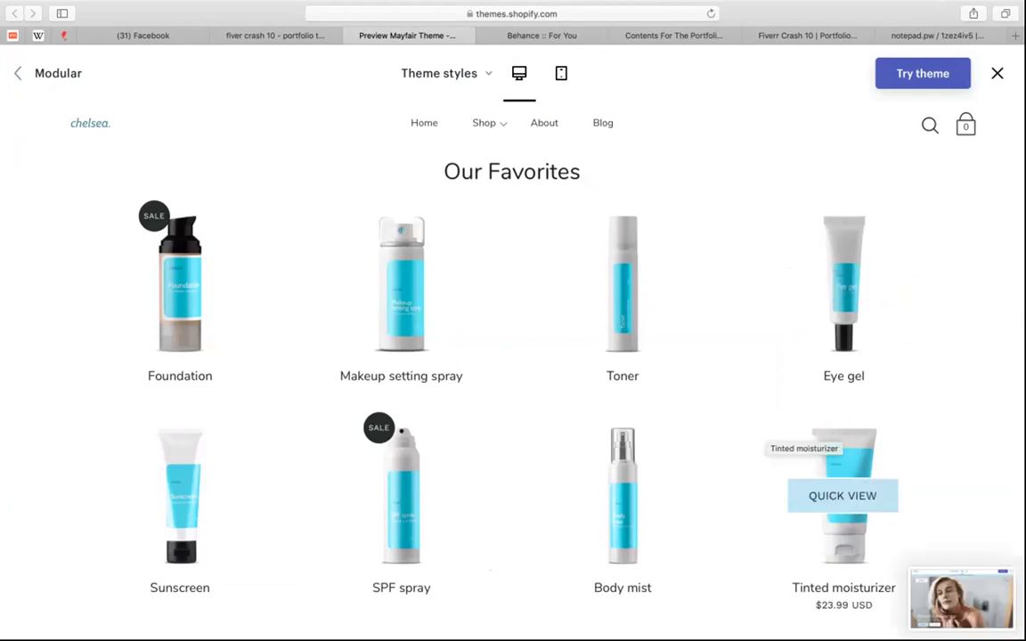
pyautogui.press('super+shift+5')
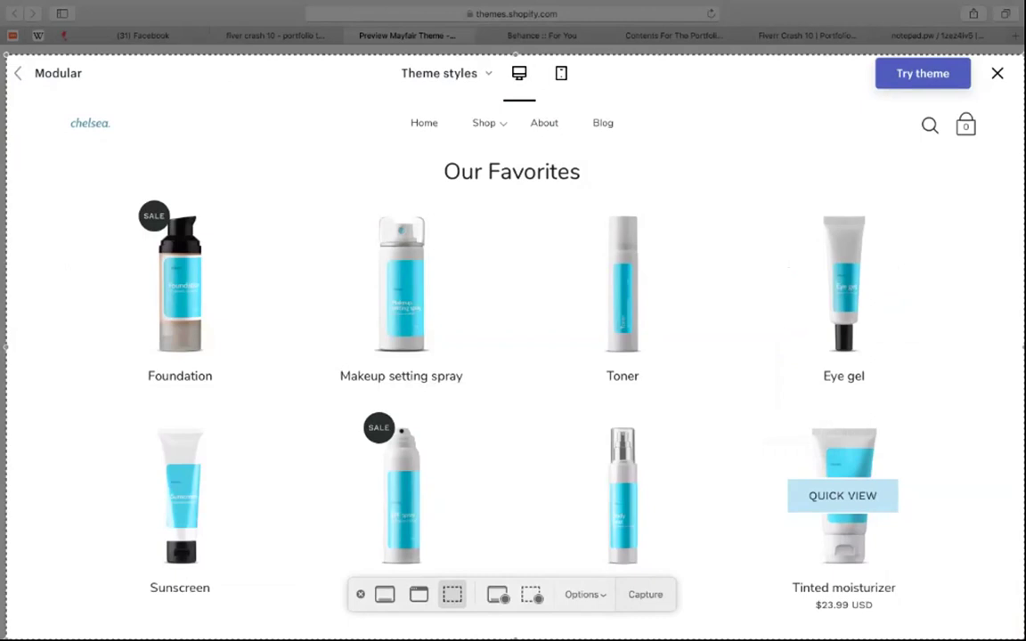
pyautogui.press('Return')
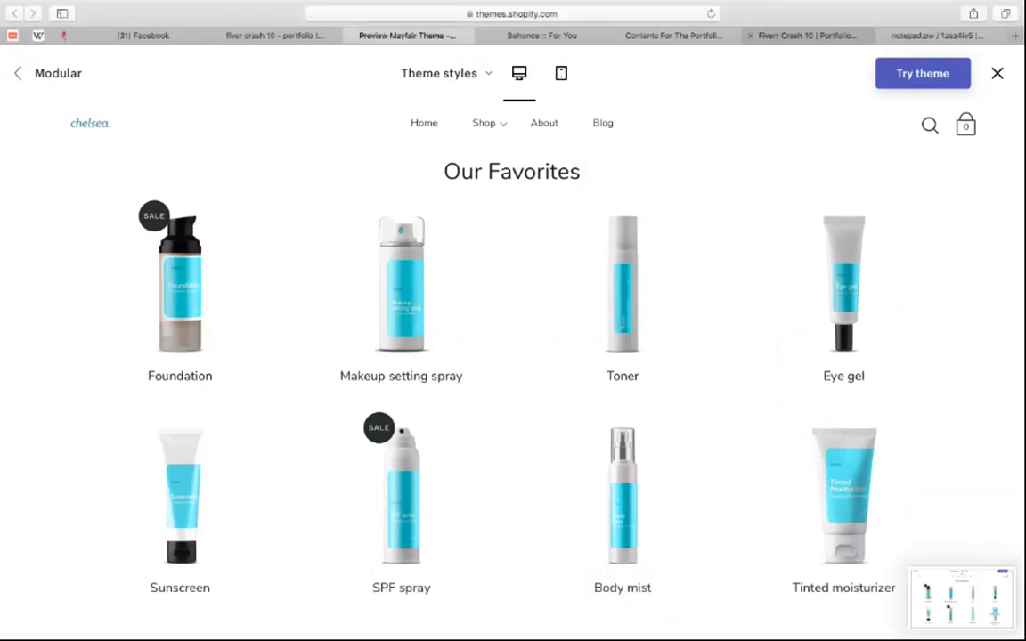
# Step: Check the list of required snaps in the instructions document and open the Foundation product's quick view in the theme preview
pyautogui.click(804, 35)
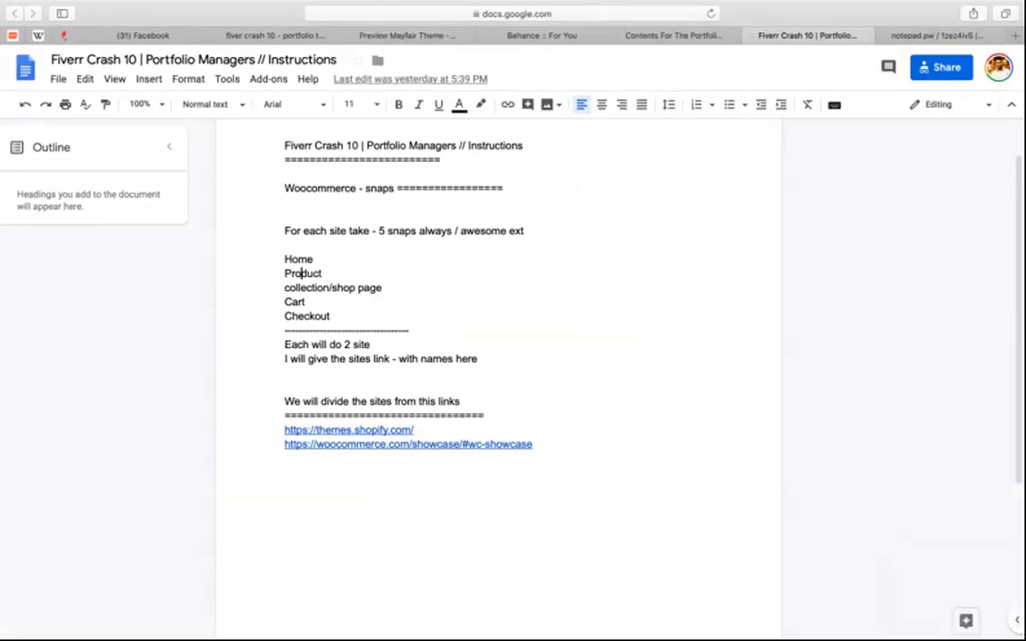
pyautogui.click(407, 36)
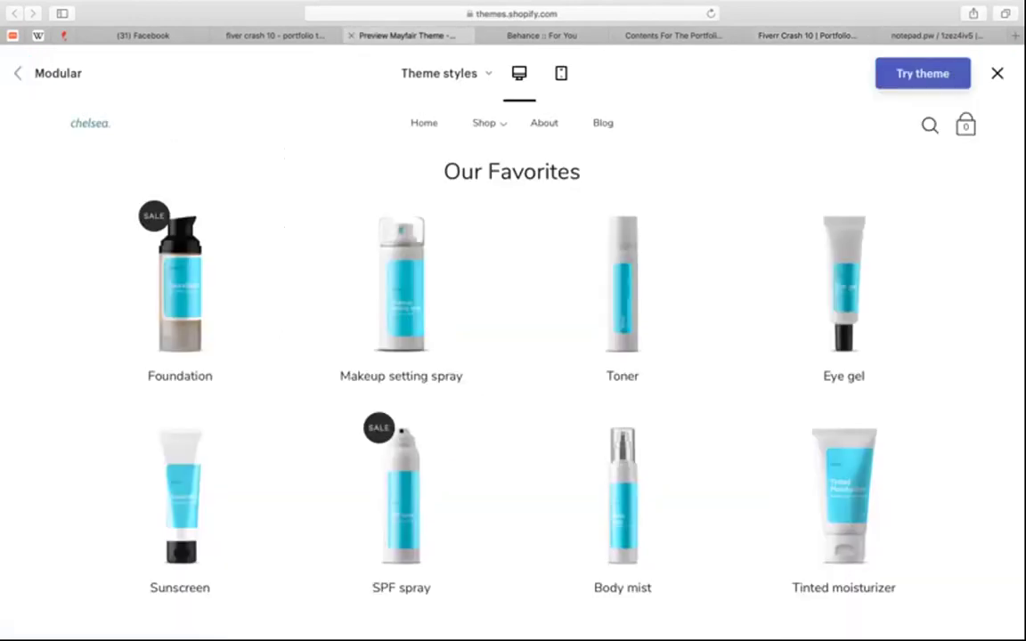
pyautogui.moveTo(180, 285)
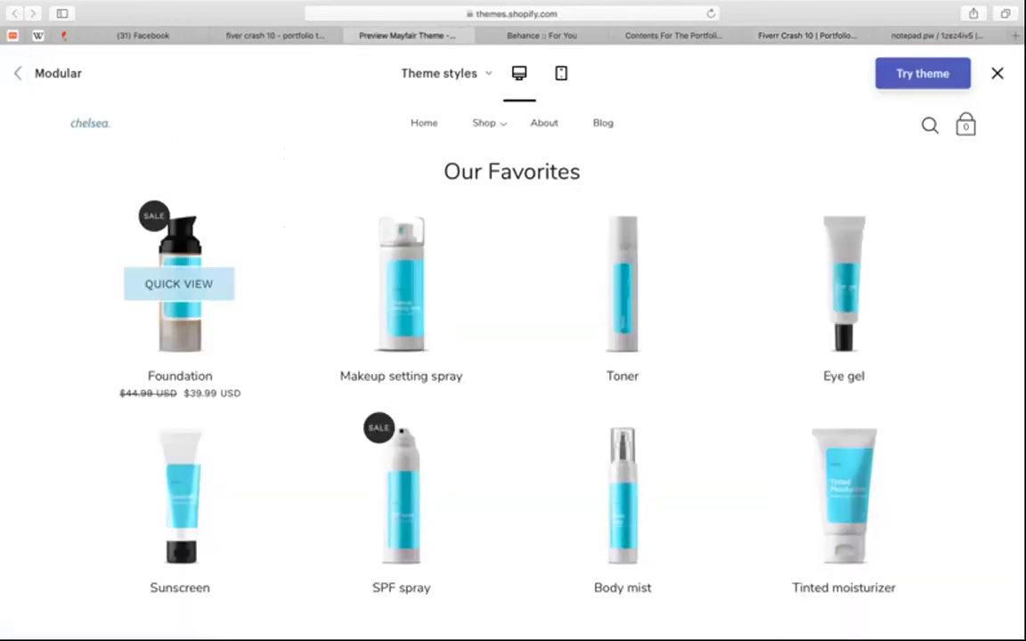
# Step: Frame the Foundation product's quick view with the same screenshot area and leave the capture tool
pyautogui.scroll(-5, 179, 283)
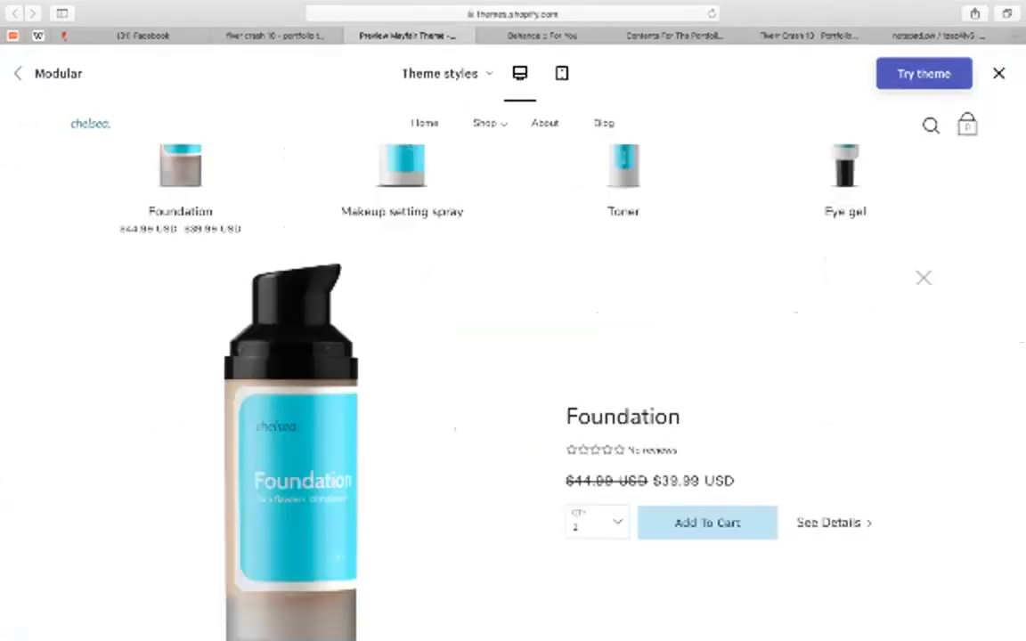
pyautogui.scroll(-1, 513, 374)
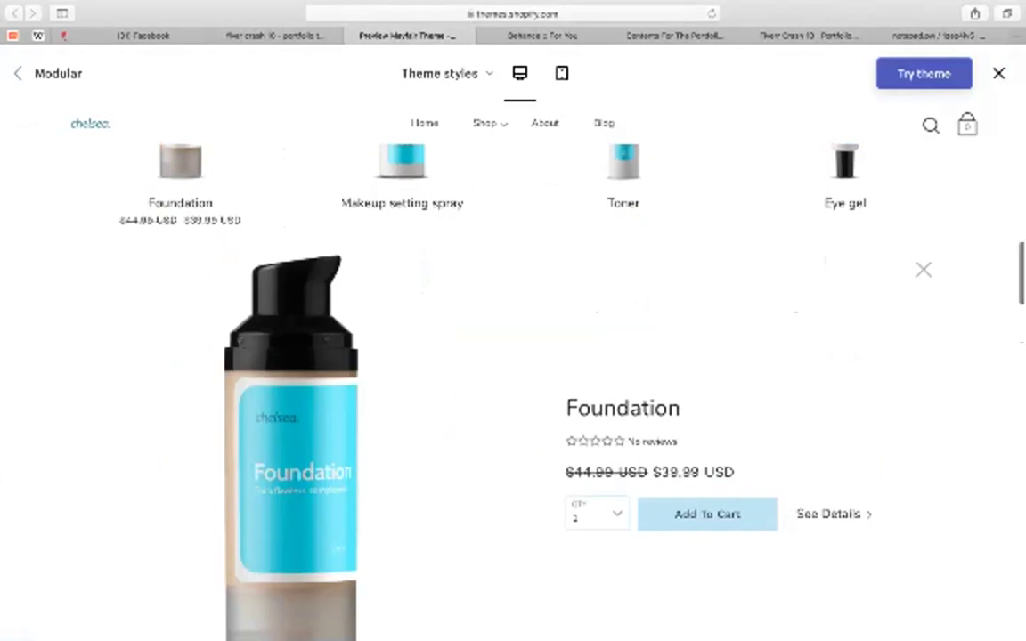
pyautogui.scroll(-3, 513, 374)
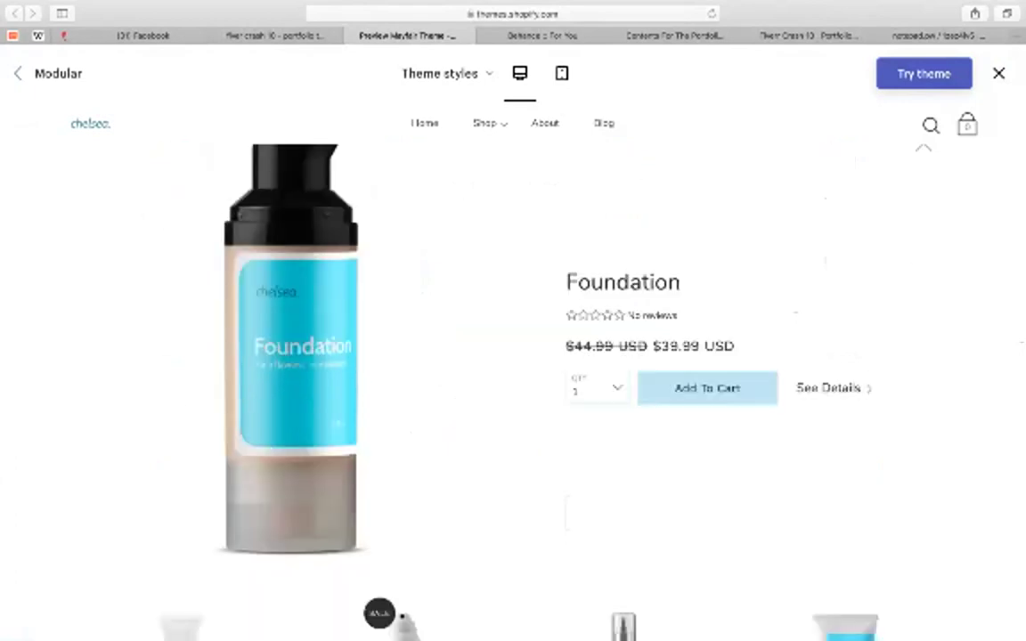
pyautogui.scroll(-3, 513, 374)
pyautogui.scroll(3, 513, 374)
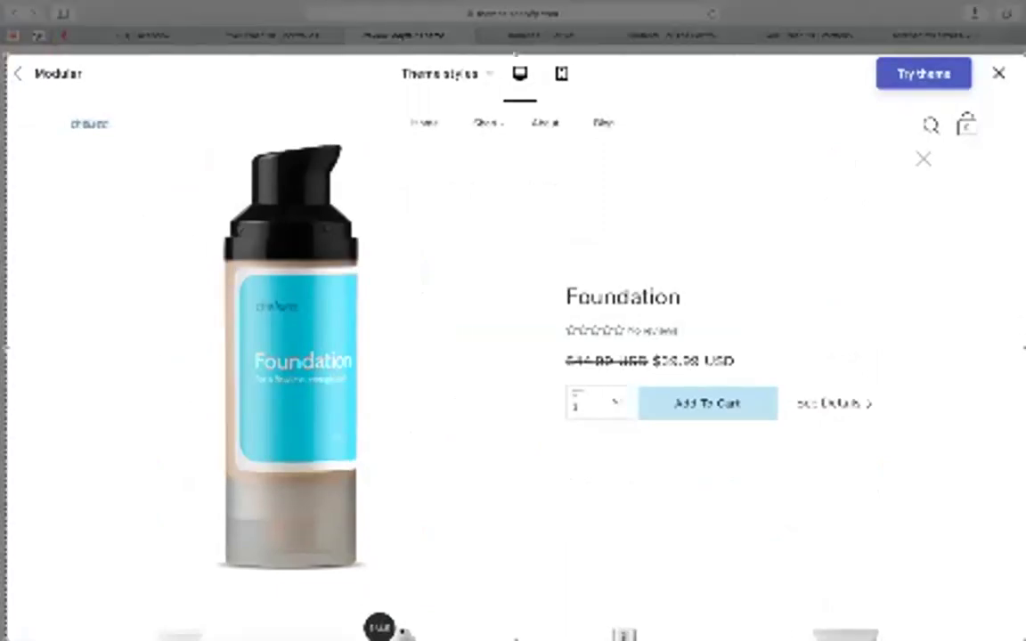
pyautogui.press('super+shift+5')
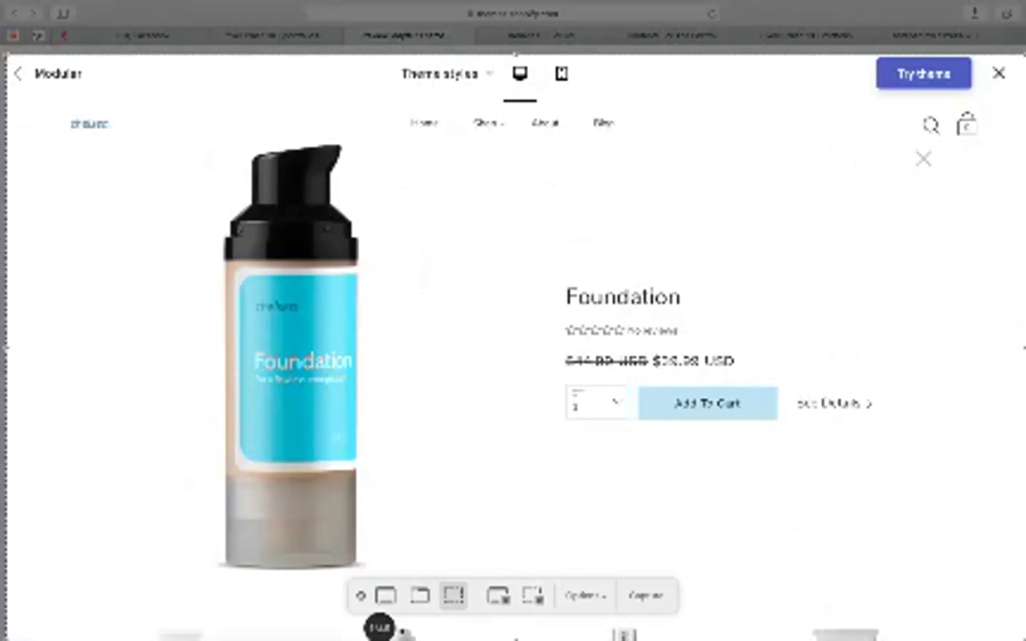
pyautogui.press('Escape')
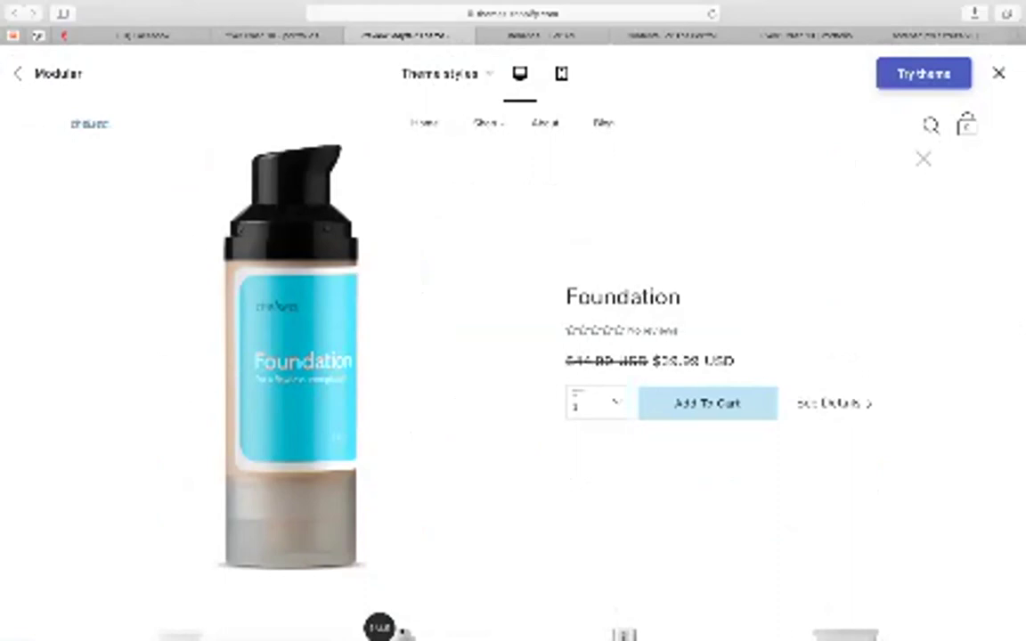
# Step: Open the theme's Collections page from the Shop navigation and look over its collection tiles
pyautogui.moveTo(488, 124)
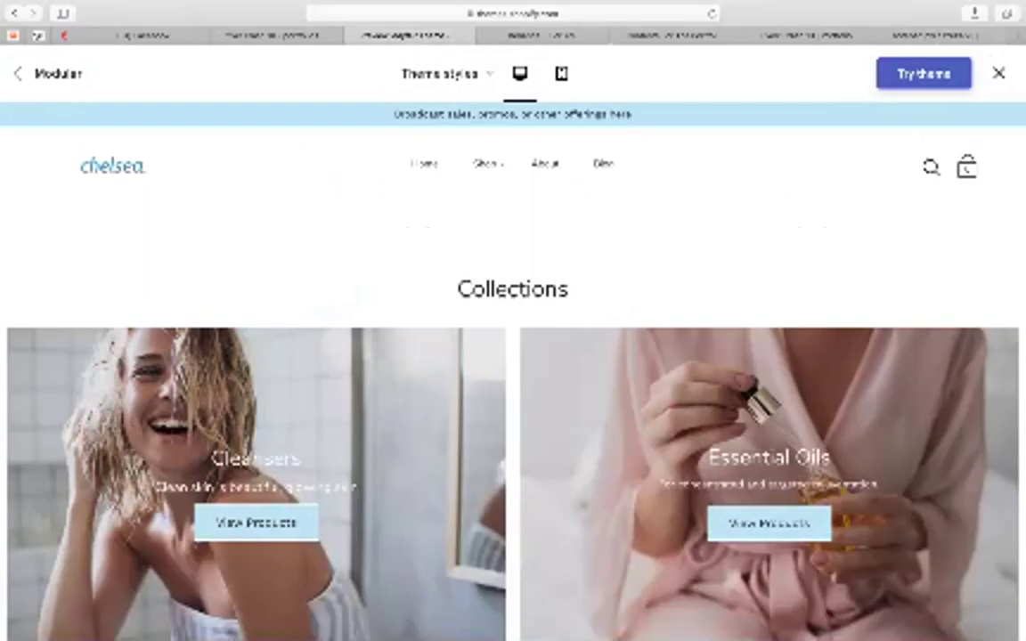
pyautogui.scroll(-3, 512, 392)
pyautogui.scroll(-3, 513, 392)
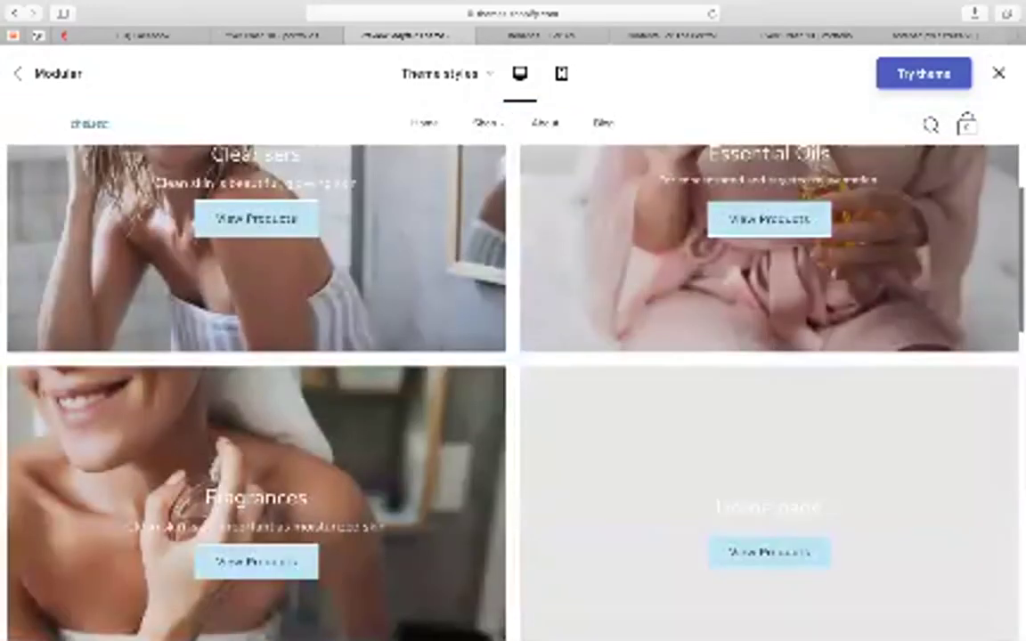
pyautogui.scroll(2, 513, 392)
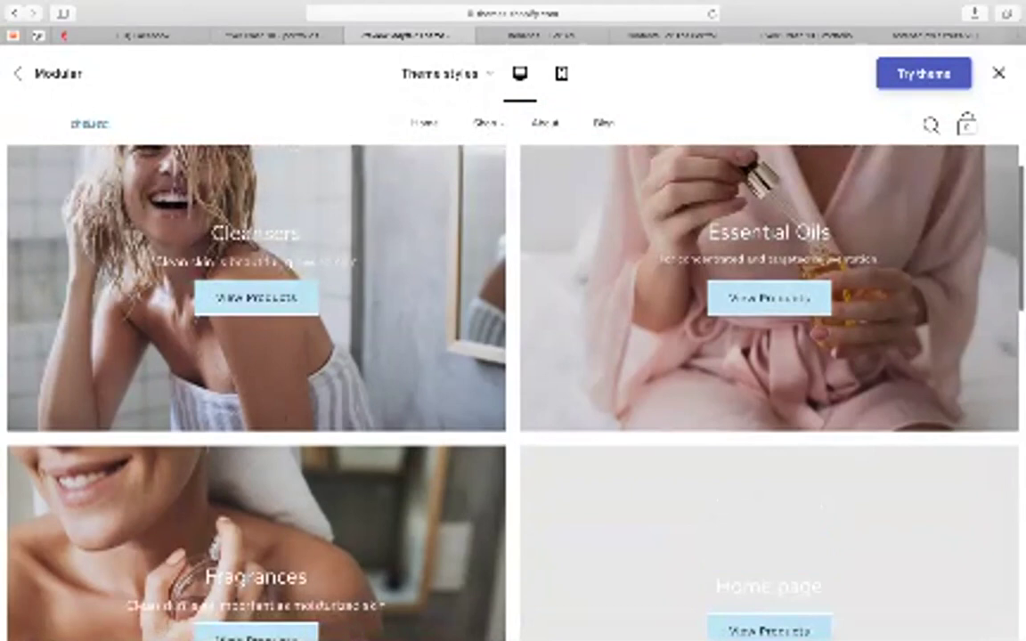
# Step: Take a screenshot of the theme's Collections page tiles using the same capture area
pyautogui.scroll(-1, 513, 392)
pyautogui.press('super+shift+5')
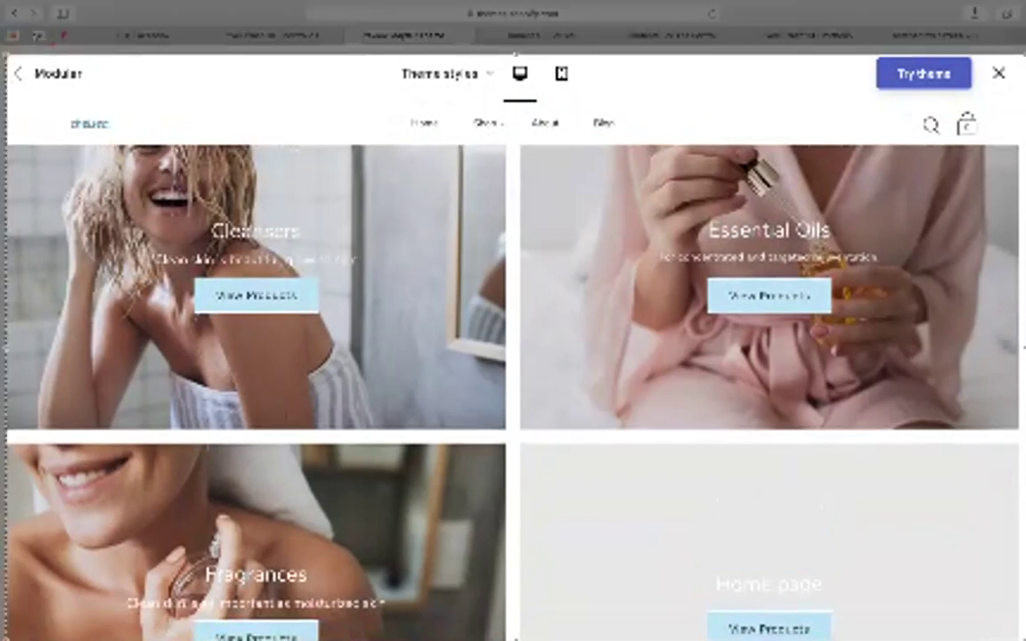
pyautogui.press('super+shift+5')
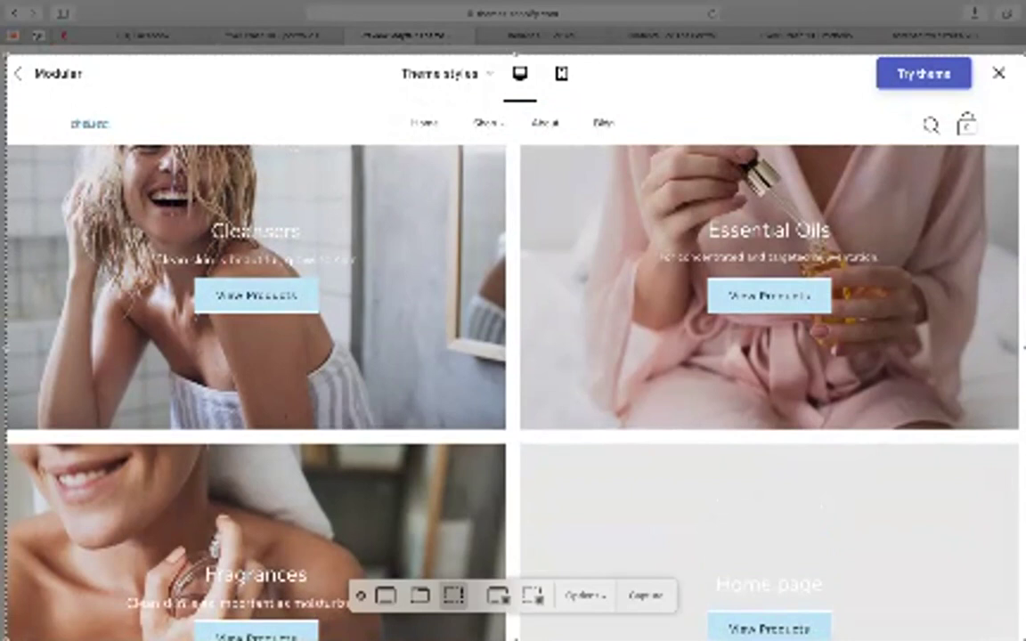
pyautogui.press('Escape')
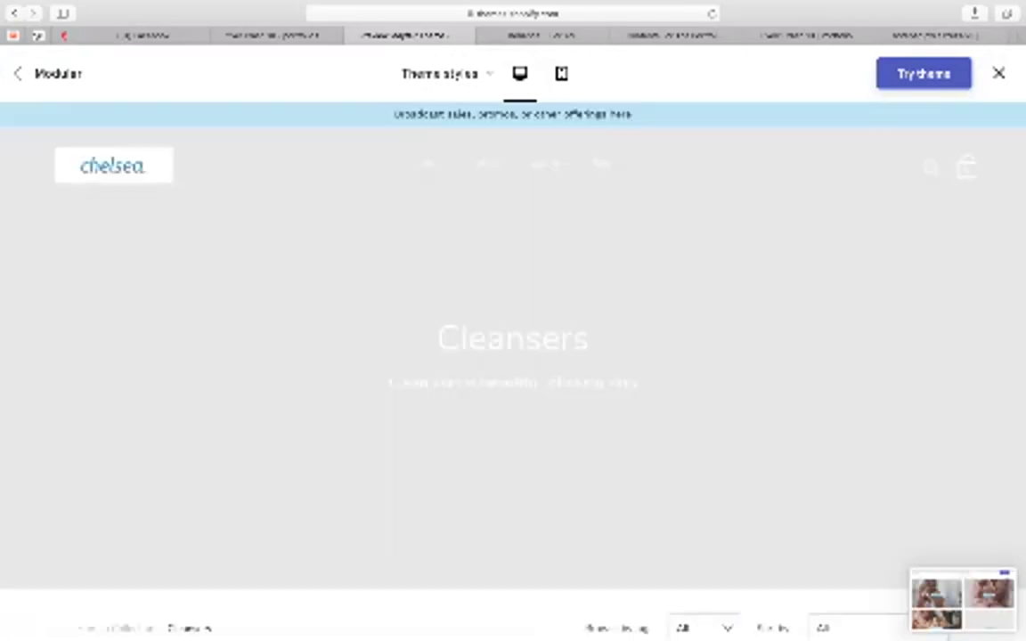
# Step: Open the Facial mask product from the Cleansers collection and try to add it to the cart
pyautogui.scroll(-10, 513, 371)
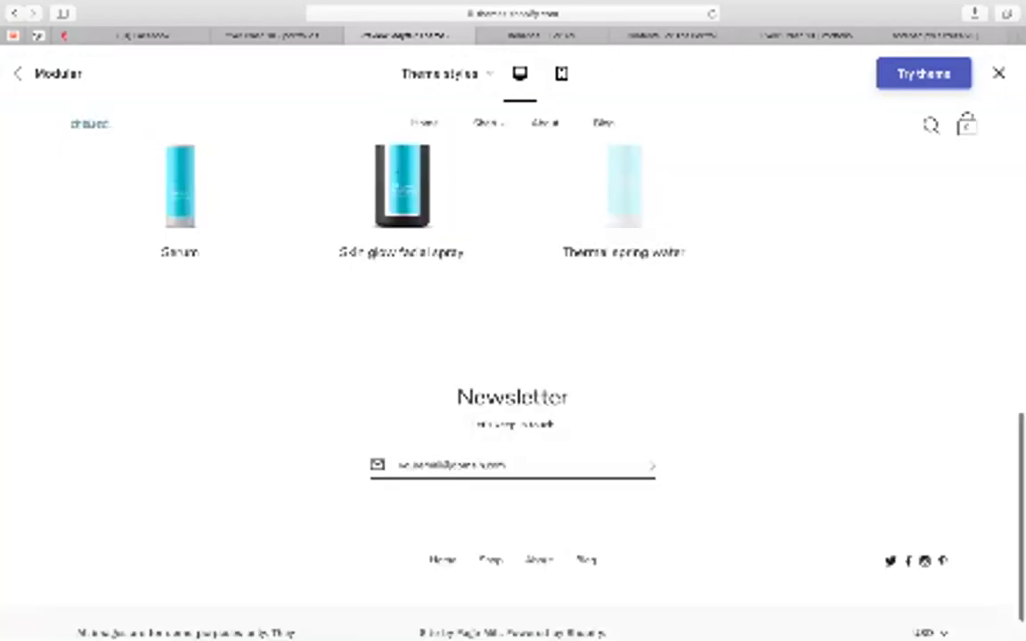
pyautogui.scroll(3, 623, 232)
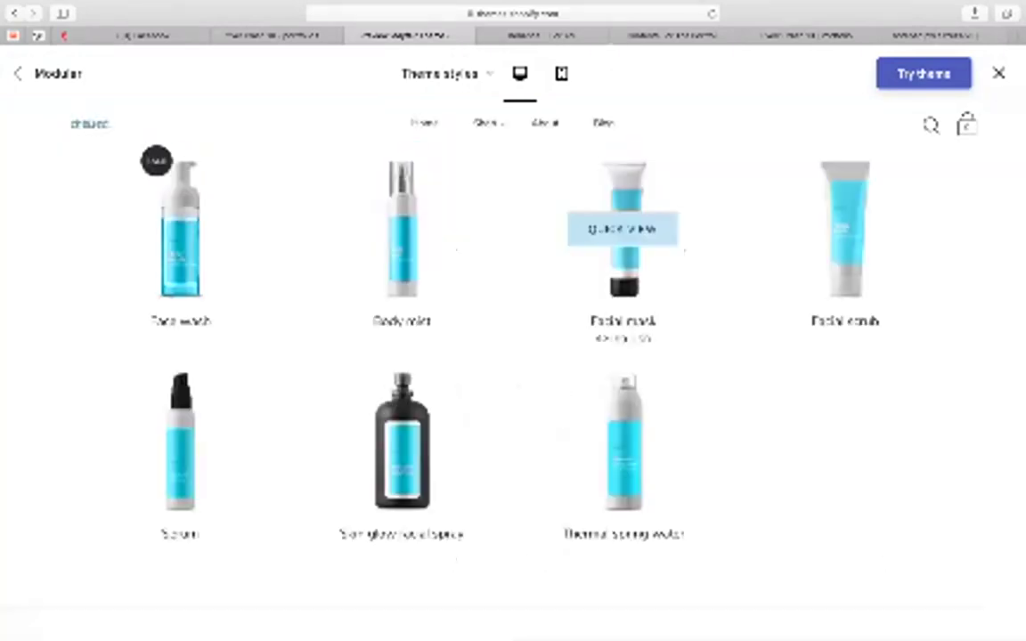
pyautogui.click(624, 257)
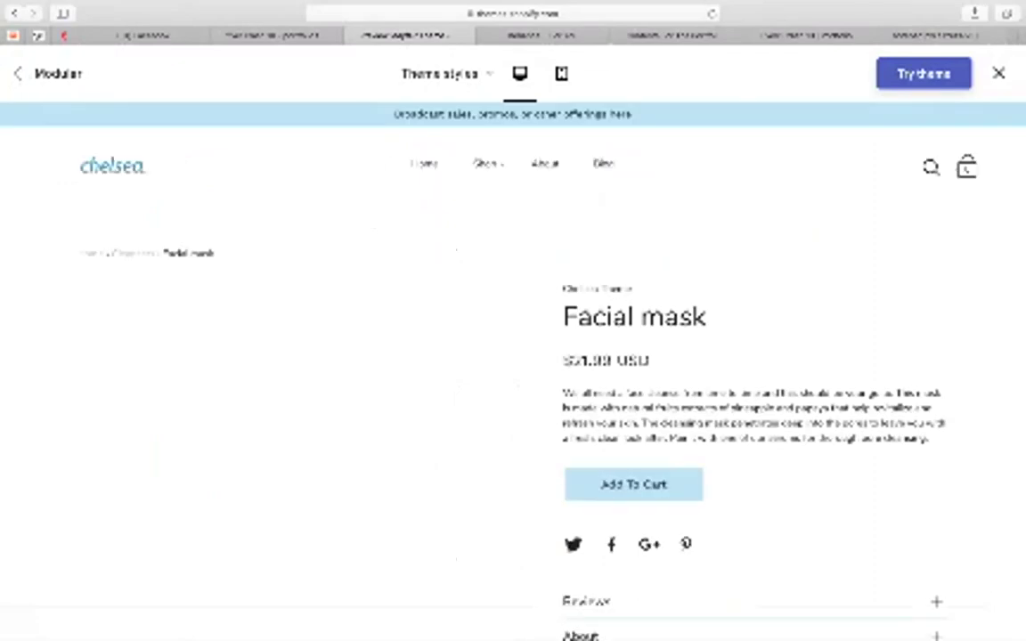
pyautogui.click(634, 485)
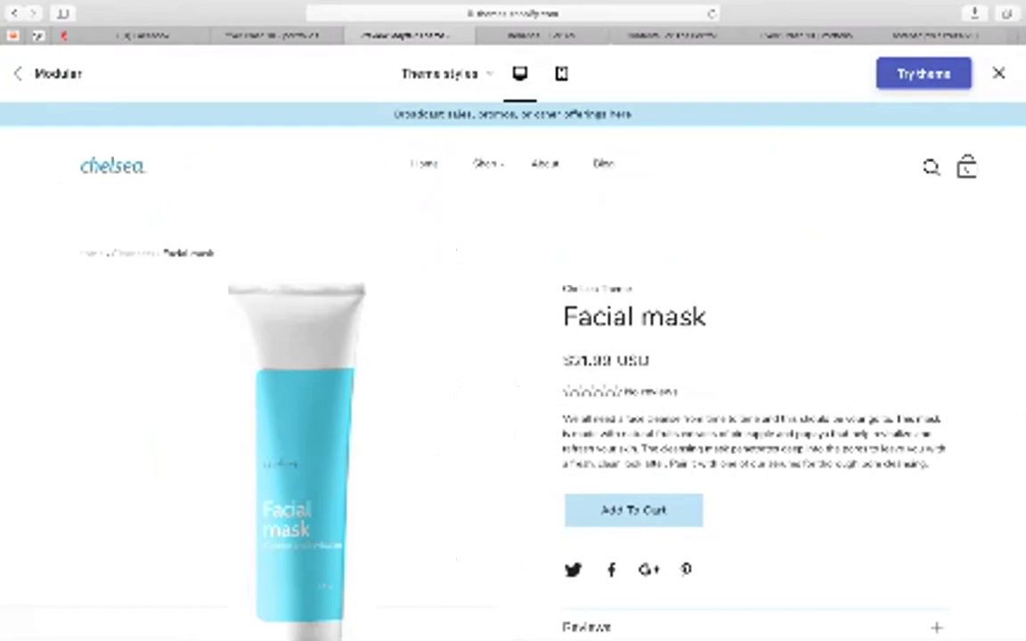
pyautogui.click(633, 510)
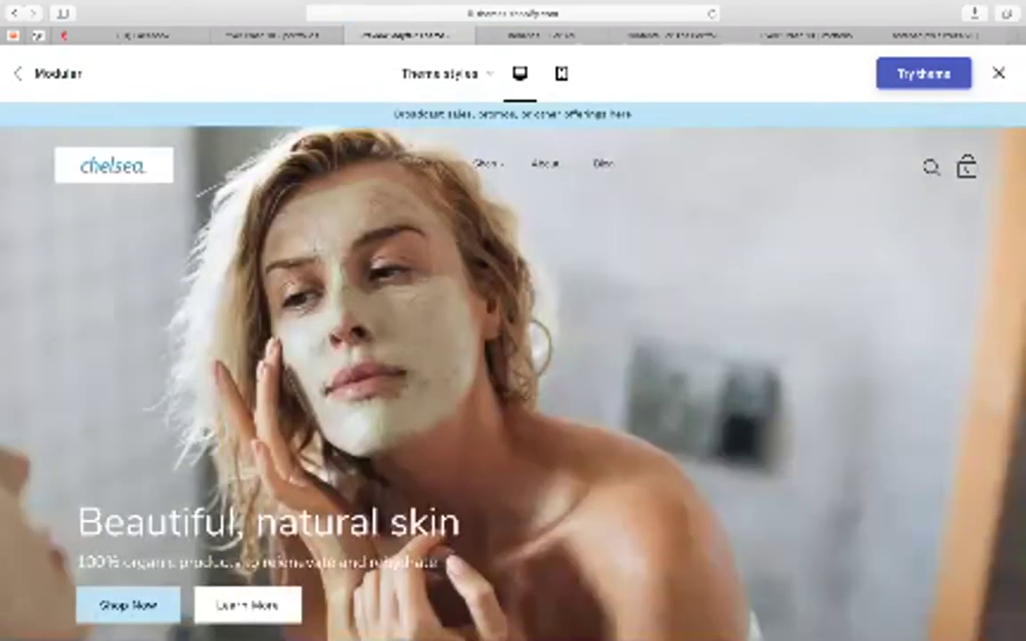
# Step: Open the Makeup setting spray's quick view from the home page's Our Favorites section and try to add it to the cart
pyautogui.scroll(-6, 513, 369)
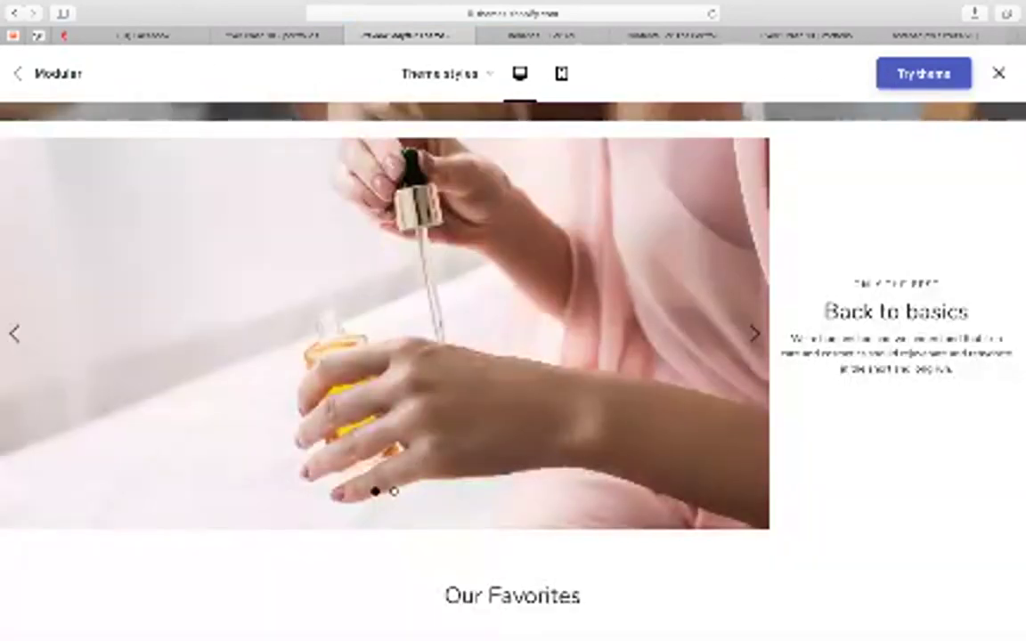
pyautogui.scroll(-1, 513, 333)
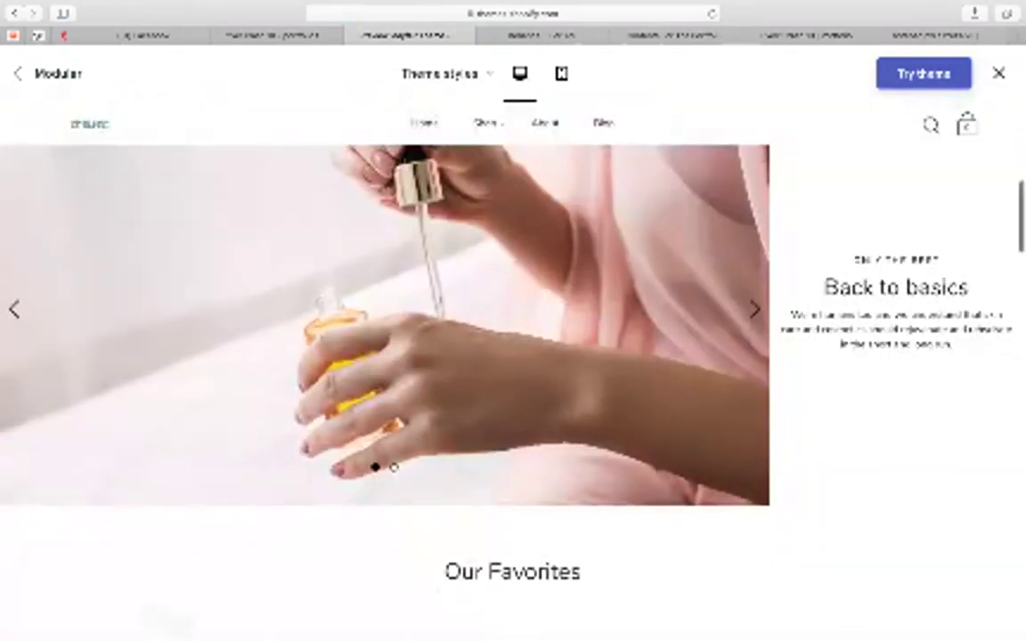
pyautogui.scroll(-4, 400, 344)
pyautogui.rightClick(397, 352)
pyautogui.click(396, 350)
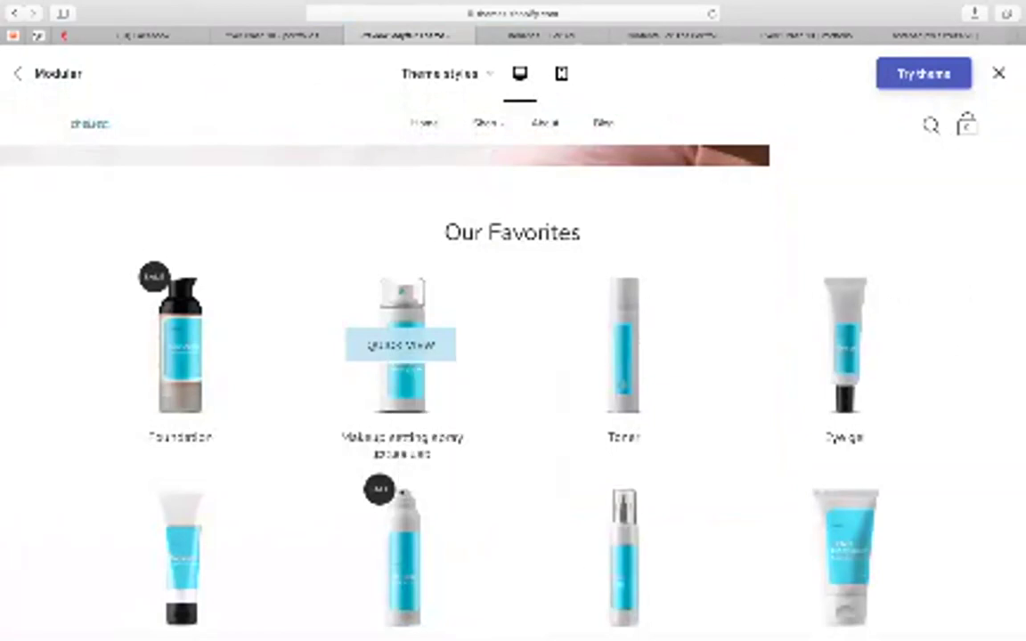
pyautogui.click(401, 345)
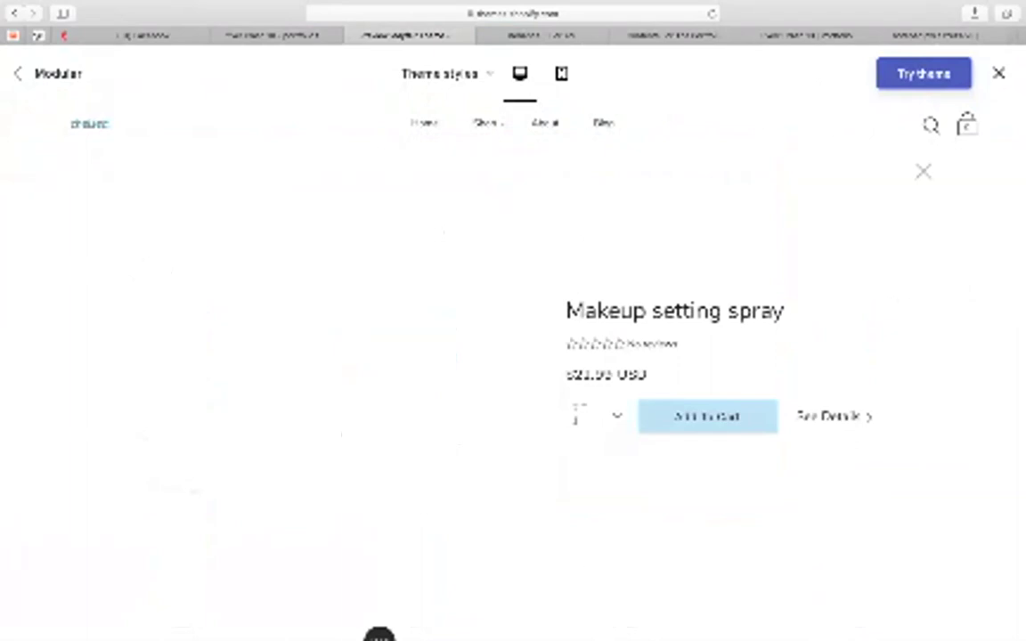
pyautogui.click(708, 417)
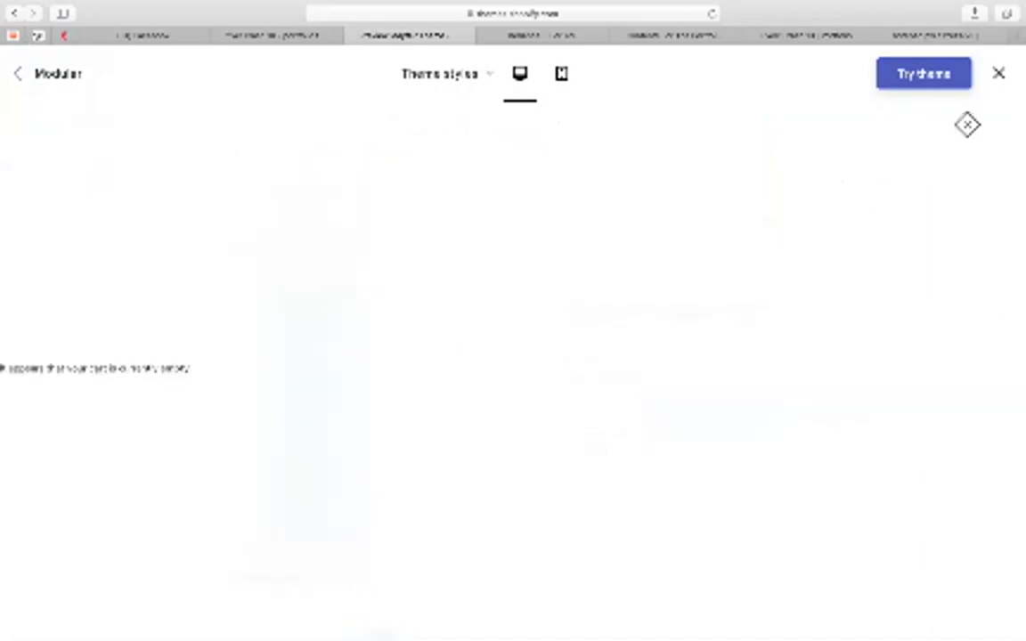
# Step: Check the store log-in page reached through Try theme, and look over the theme preview's home page again
pyautogui.click(924, 74)
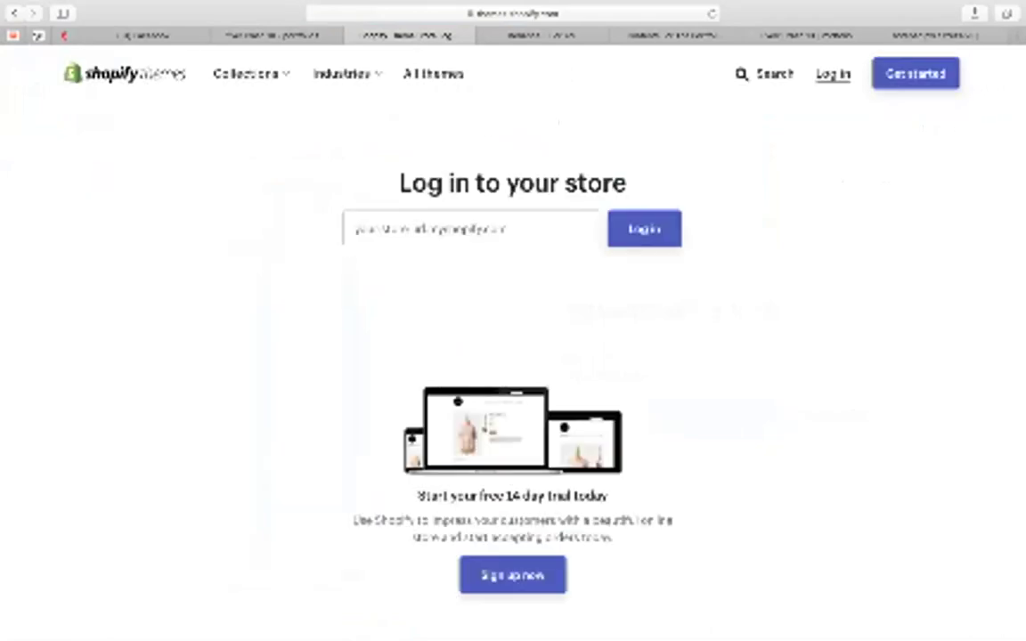
pyautogui.scroll(-3, 513, 356)
pyautogui.scroll(3, 513, 356)
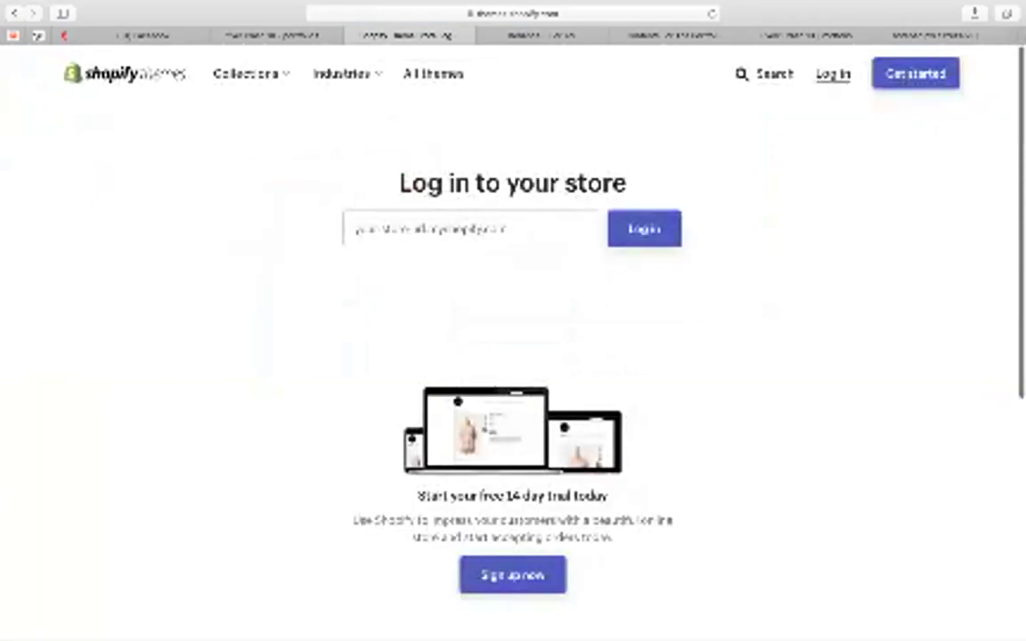
pyautogui.doubleClick(513, 229)
pyautogui.click(513, 229)
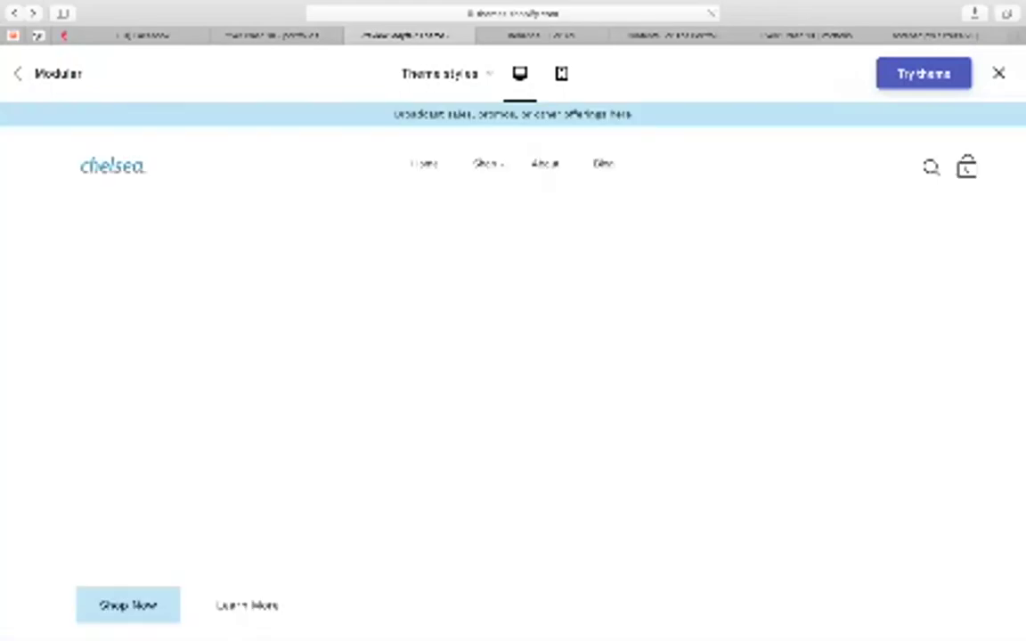
pyautogui.scroll(-10, 513, 374)
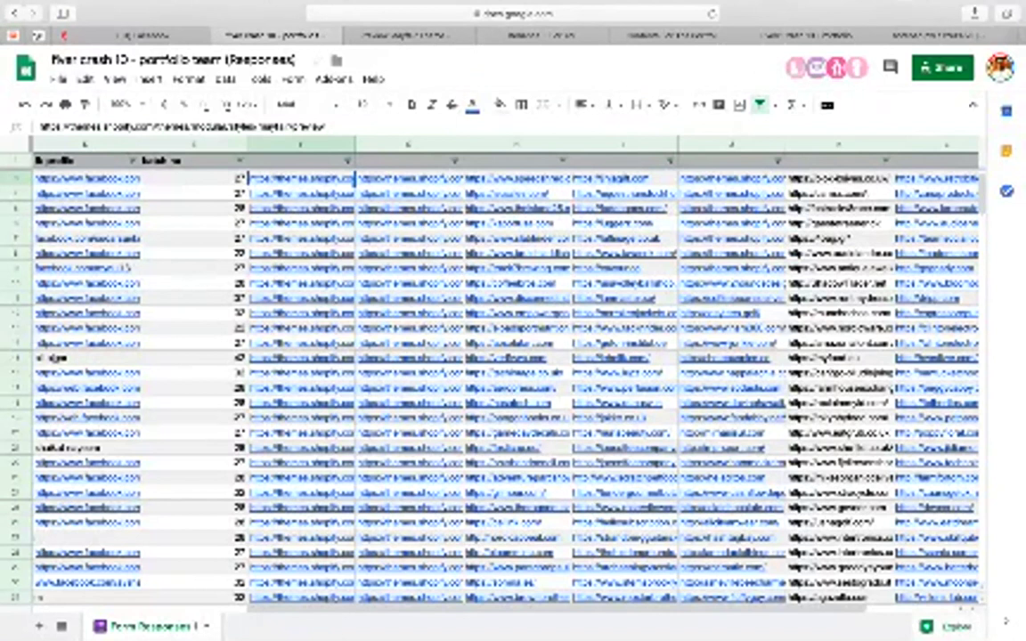
# Step: Open the Bruichladdich shop link from the portfolio team responses spreadsheet and check the required snaps in the instructions document
pyautogui.click(516, 254)
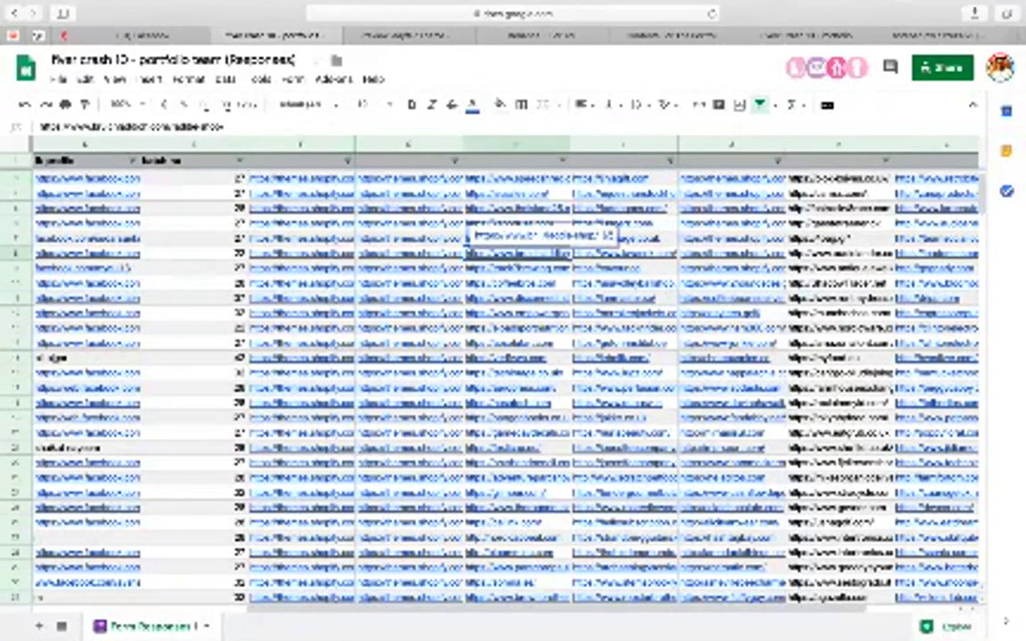
pyautogui.click(535, 236)
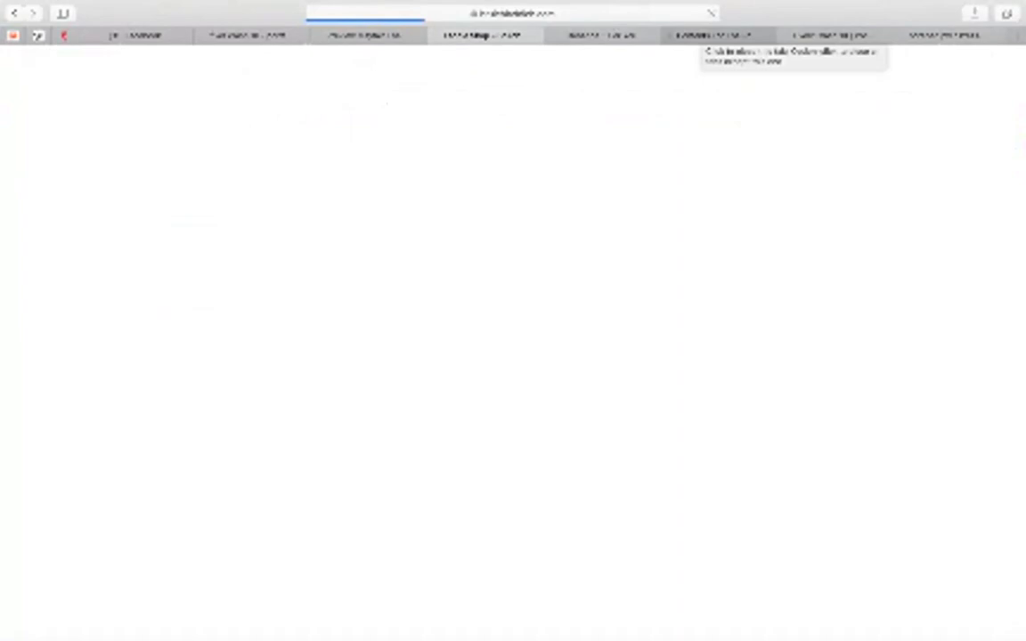
pyautogui.click(710, 37)
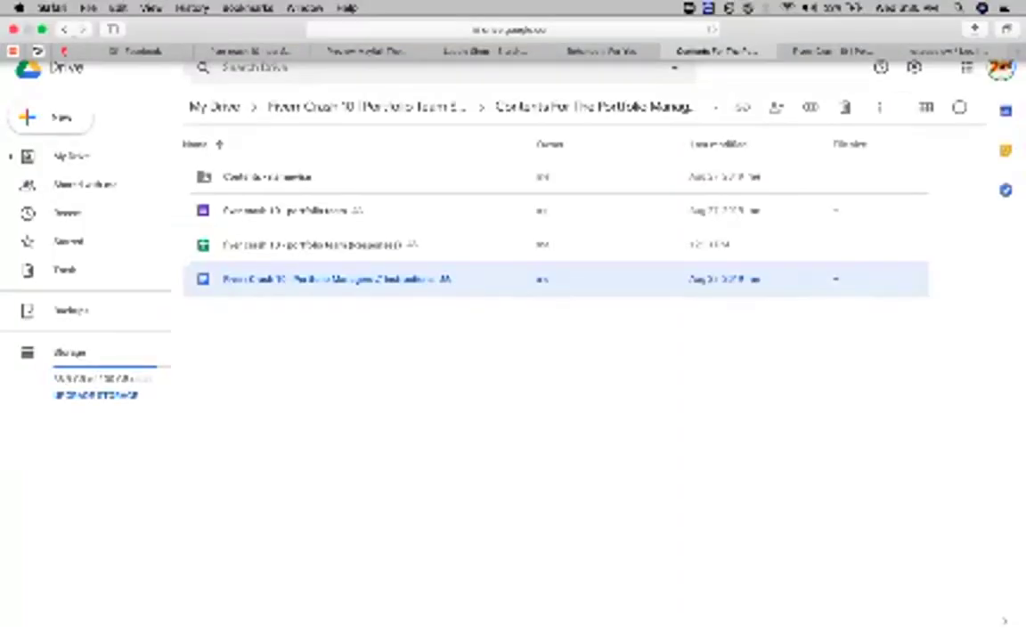
pyautogui.click(832, 49)
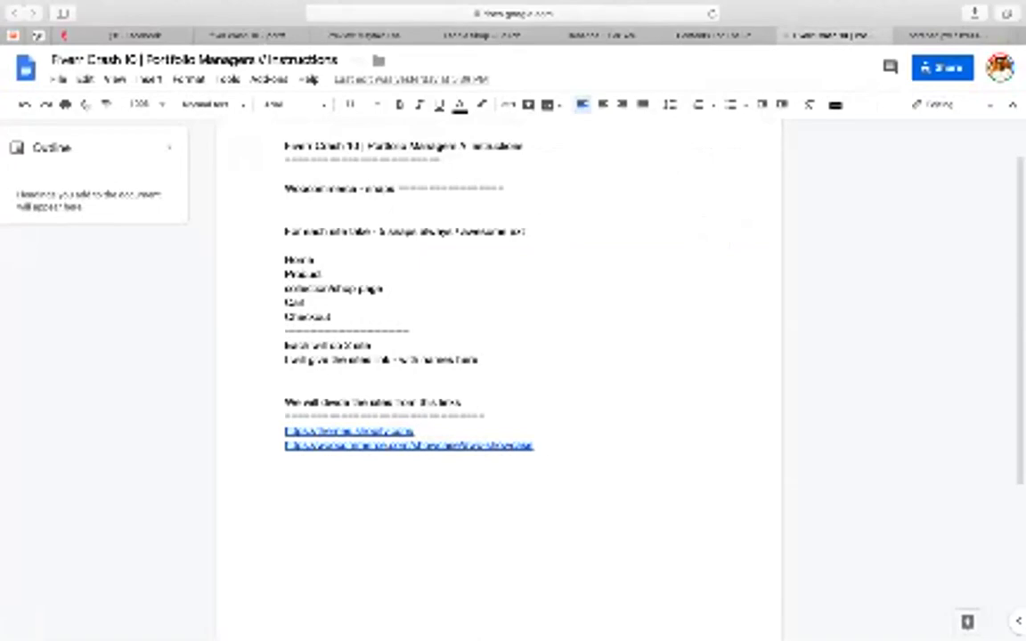
# Step: Enter the Bruichladdich shop through its age check and open the Islay Barley 2011 product page
pyautogui.click(486, 36)
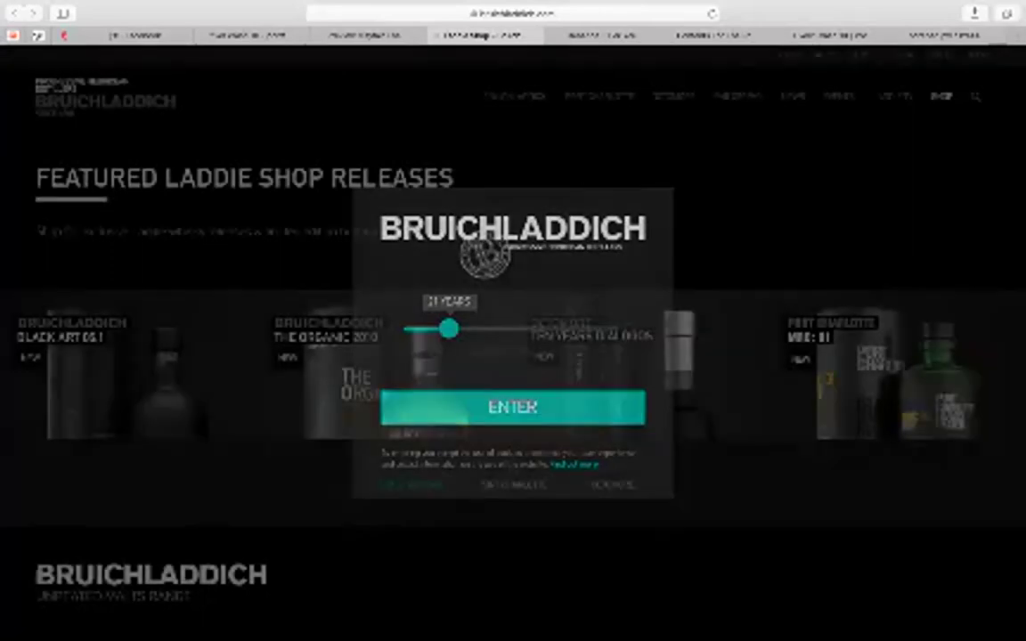
pyautogui.press('Return')
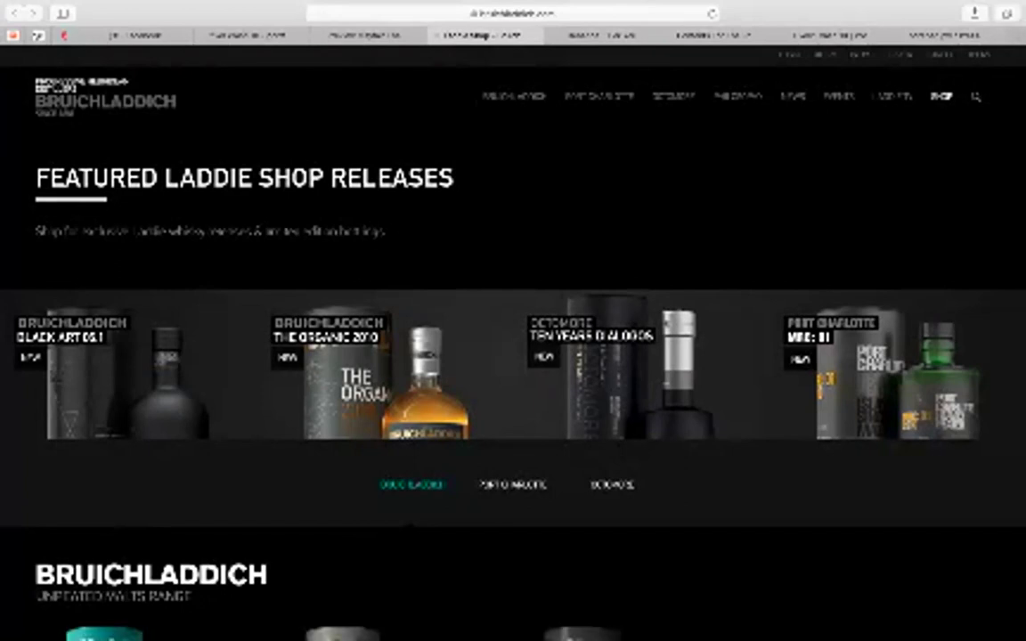
pyautogui.click(106, 100)
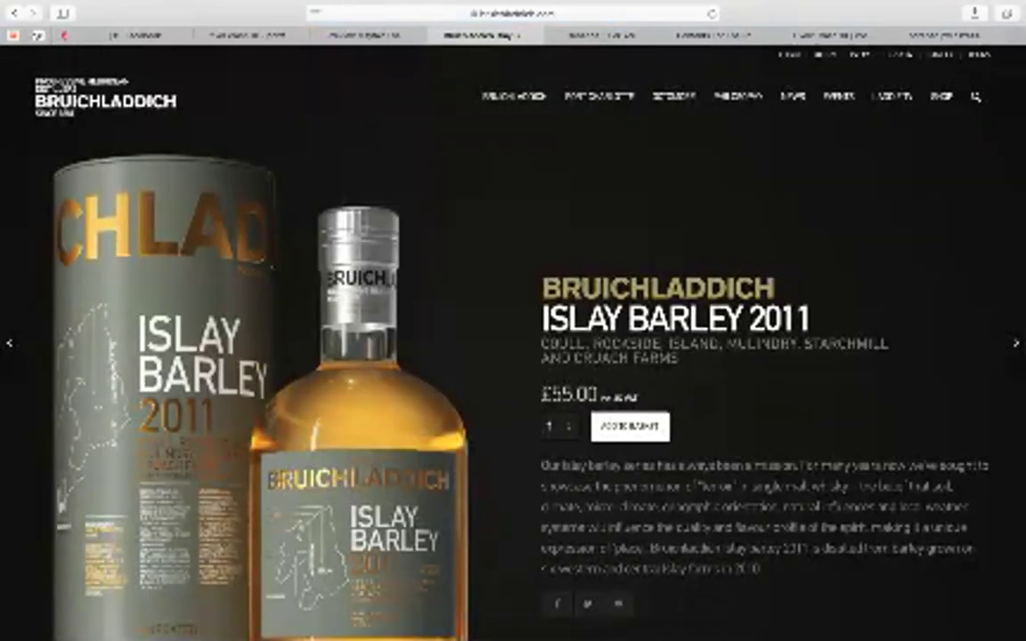
# Step: Set the Islay Barley 2011 quantity to 4 and add it to the basket
pyautogui.scroll(-2, 513, 356)
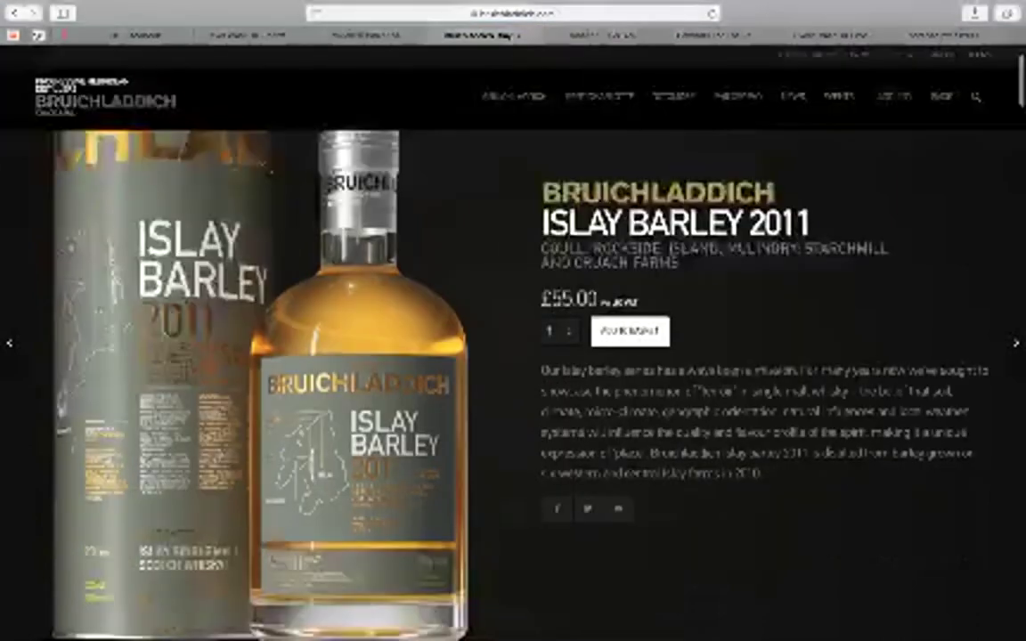
pyautogui.click(561, 331)
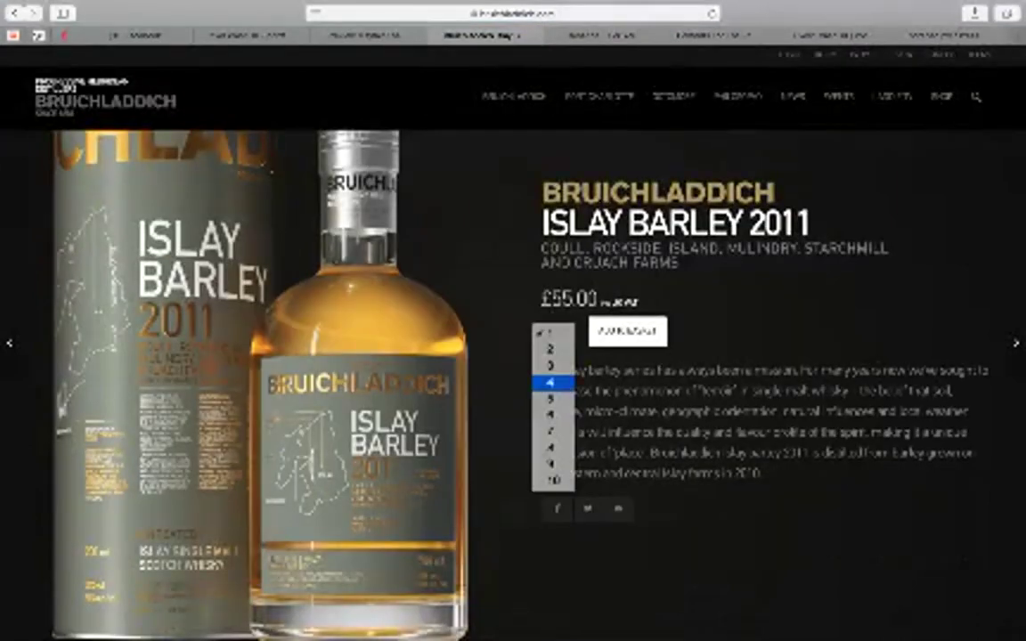
pyautogui.click(550, 382)
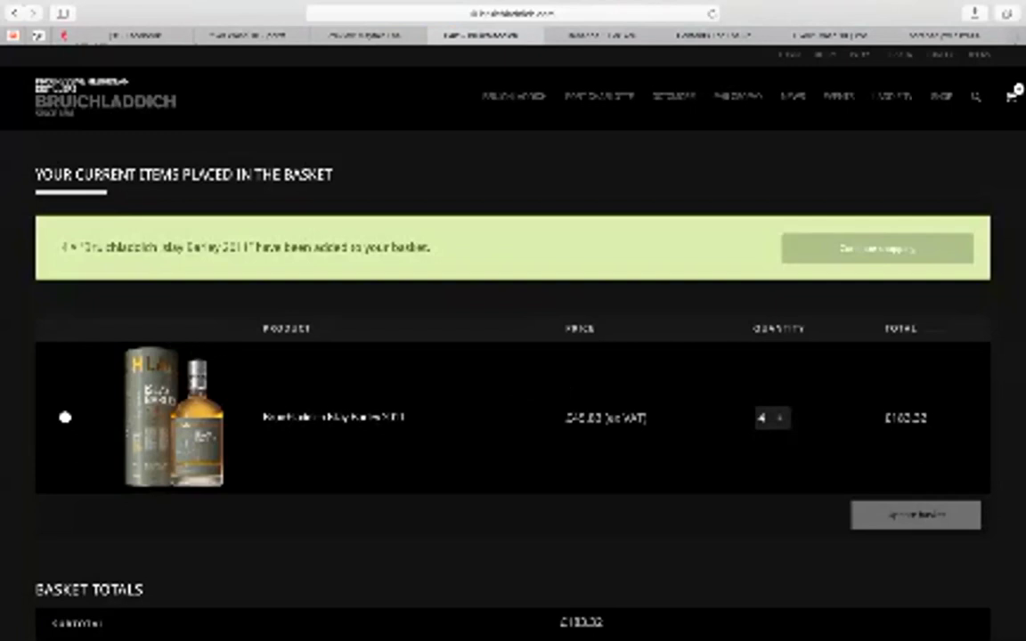
# Step: Take a screenshot of the Bruichladdich basket page using the same capture area
pyautogui.press('super+shift+5')
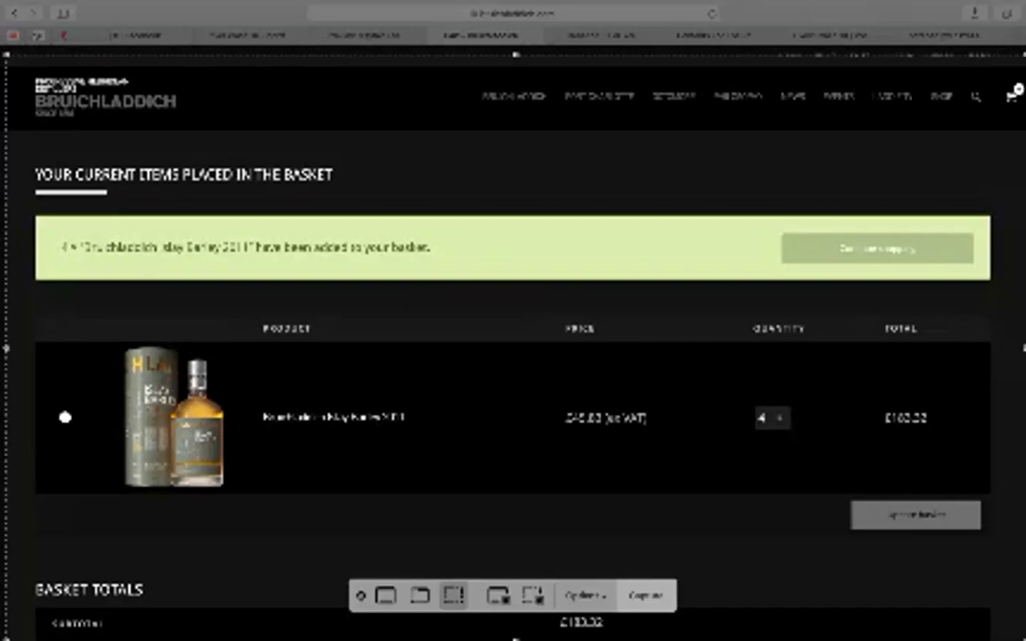
pyautogui.press('Return')
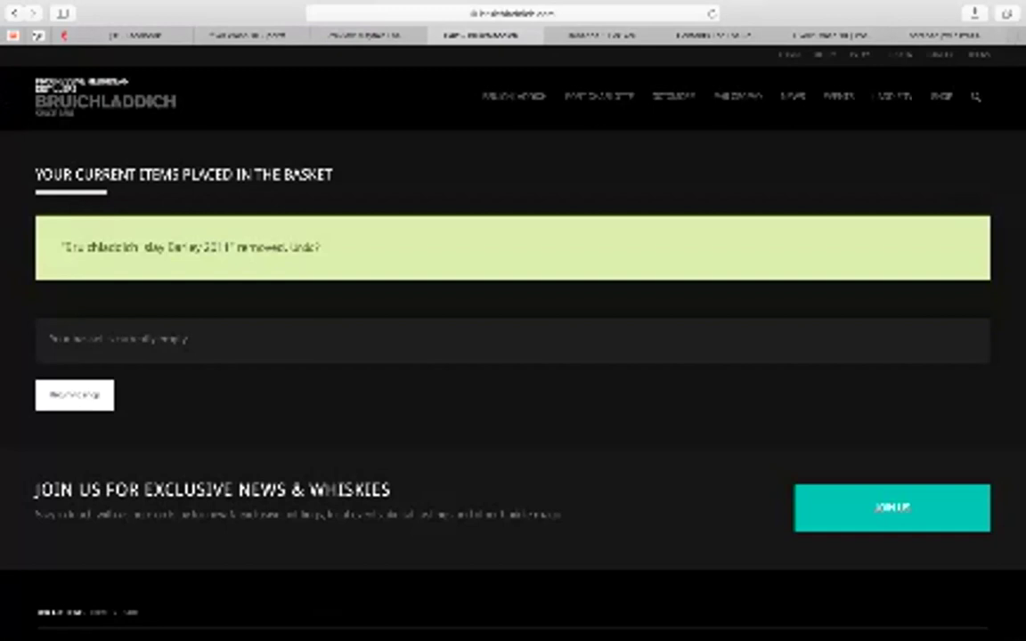
# Step: Return to the shop from the emptied basket and add one Bruichladdich The Organic 2010 to the basket
pyautogui.scroll(-1, 513, 356)
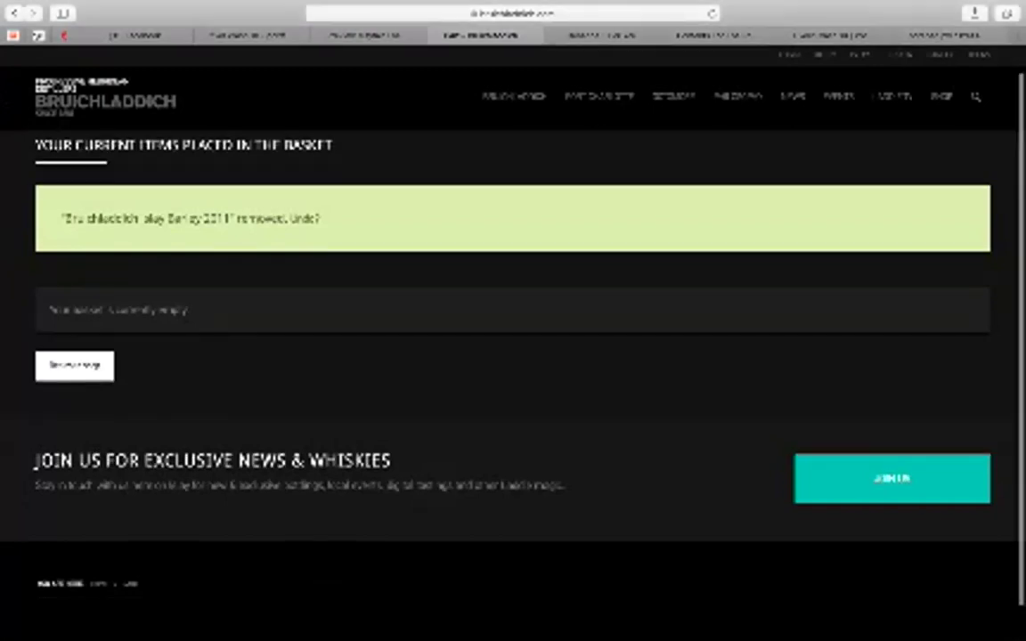
pyautogui.scroll(-1, 513, 357)
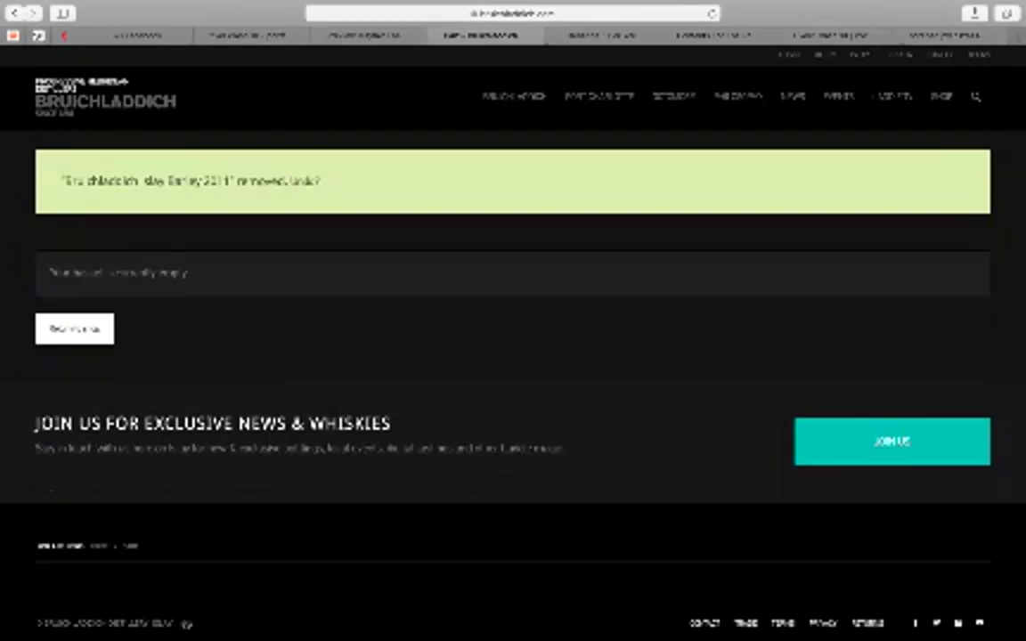
pyautogui.scroll(-1, 513, 356)
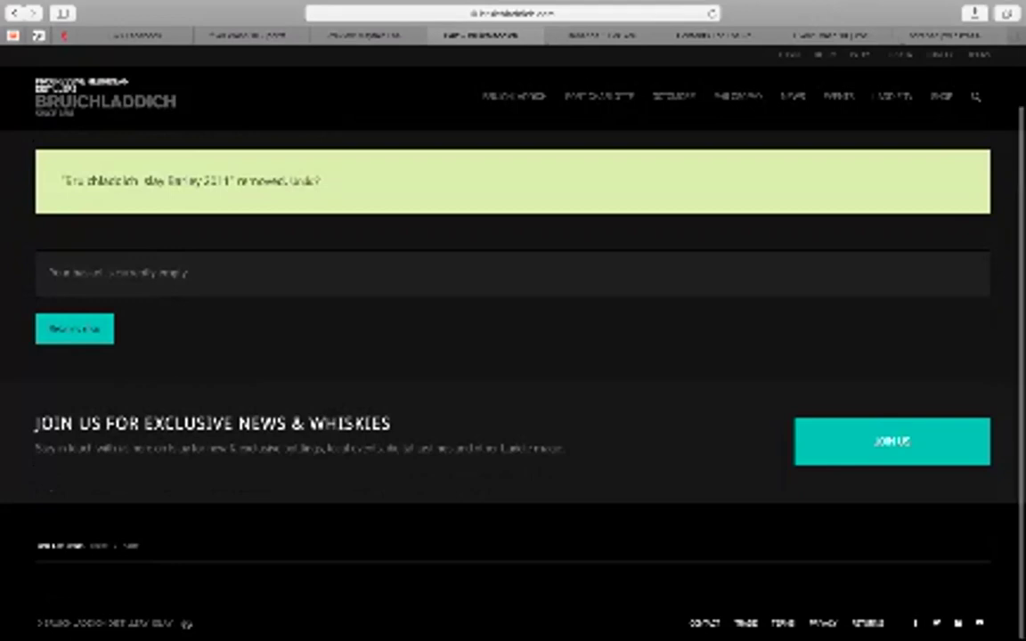
pyautogui.click(75, 329)
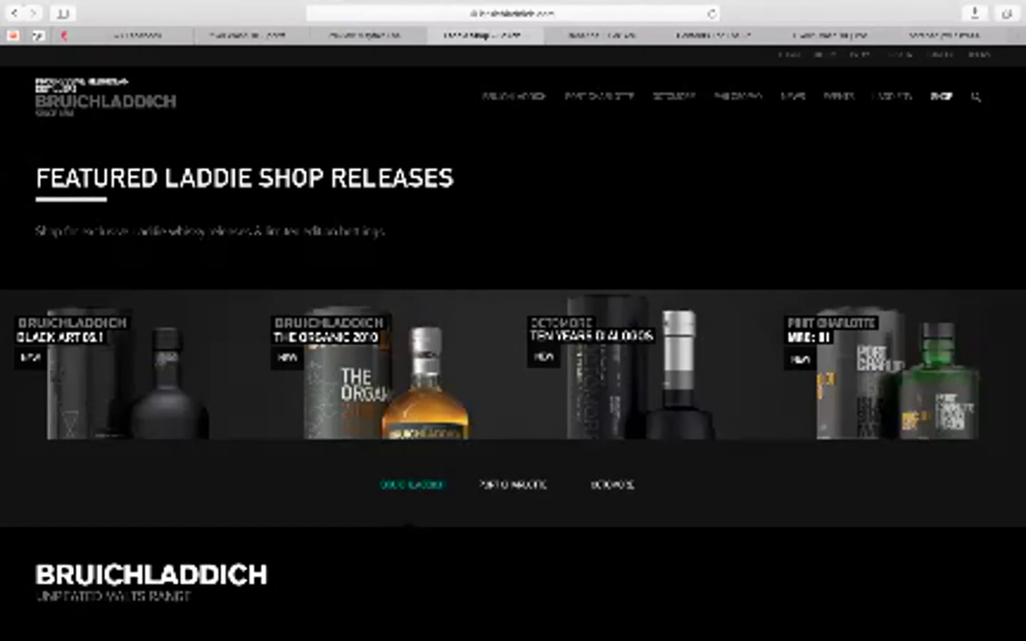
pyautogui.scroll(-8, 513, 343)
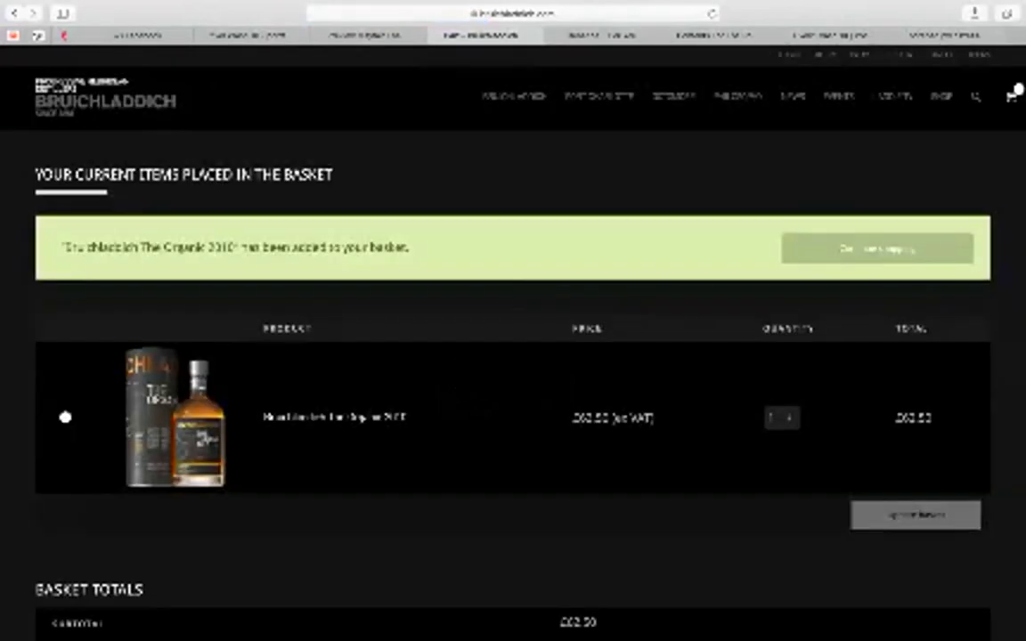
pyautogui.scroll(-2, 513, 356)
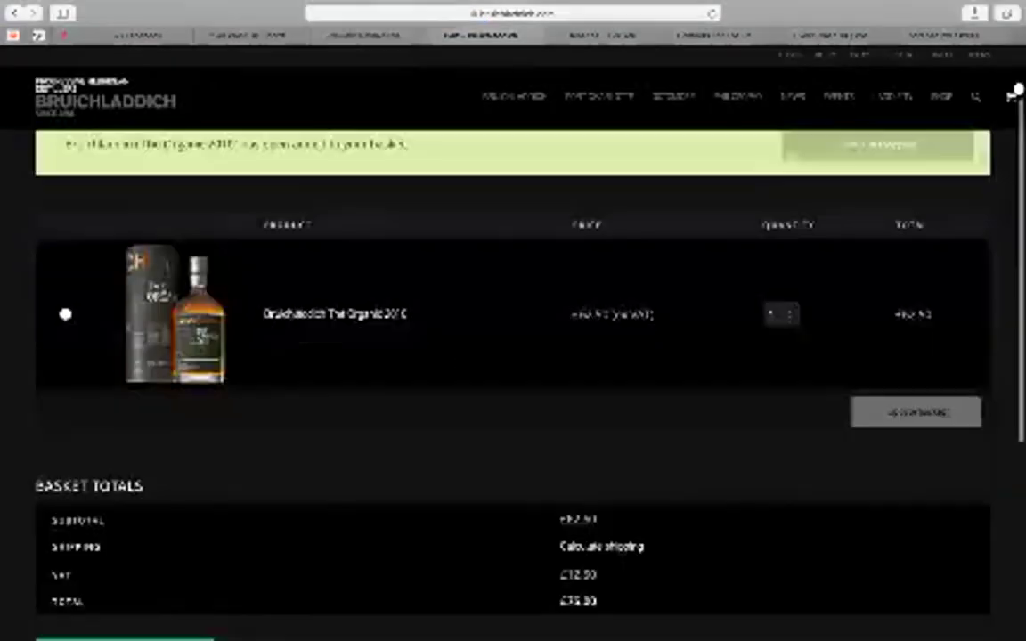
# Step: Proceed from the Bruichladdich basket to checkout and take a screenshot of the billing details page with the same capture area
pyautogui.scroll(-5, 513, 356)
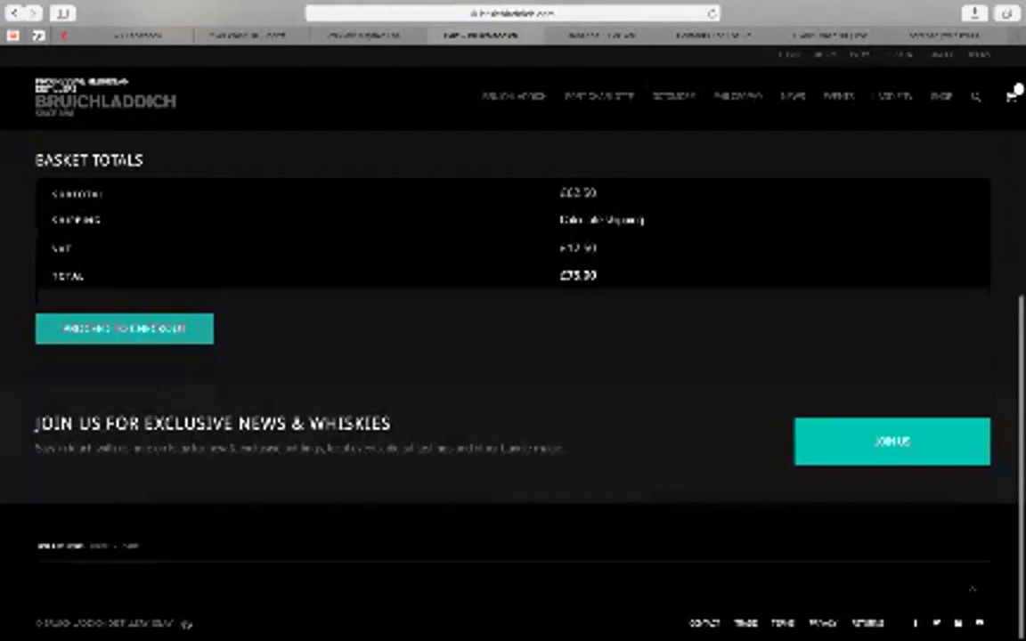
pyautogui.click(125, 328)
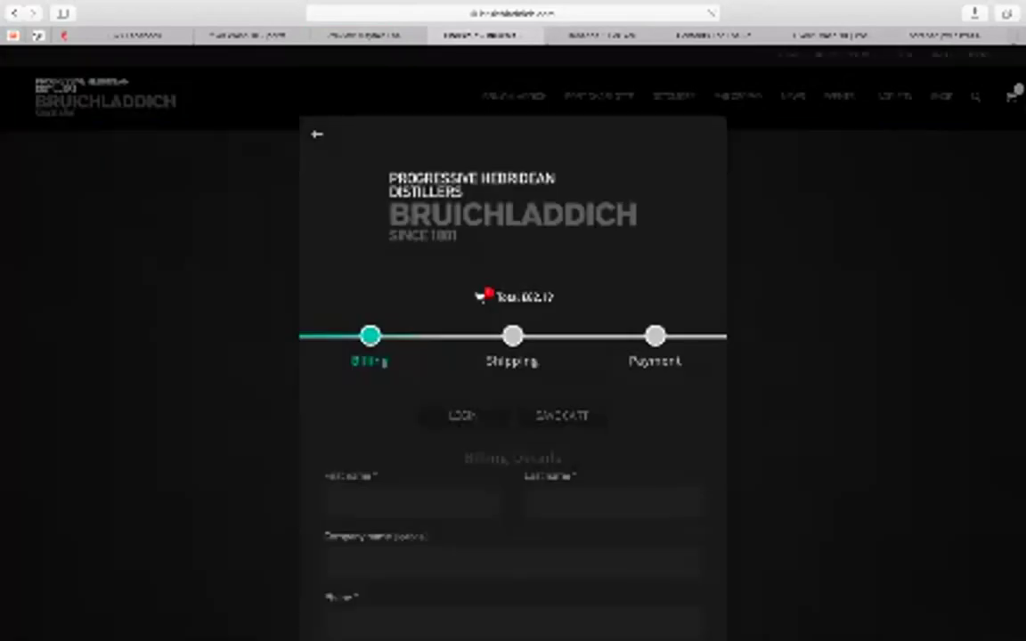
pyautogui.scroll(-1, 513, 356)
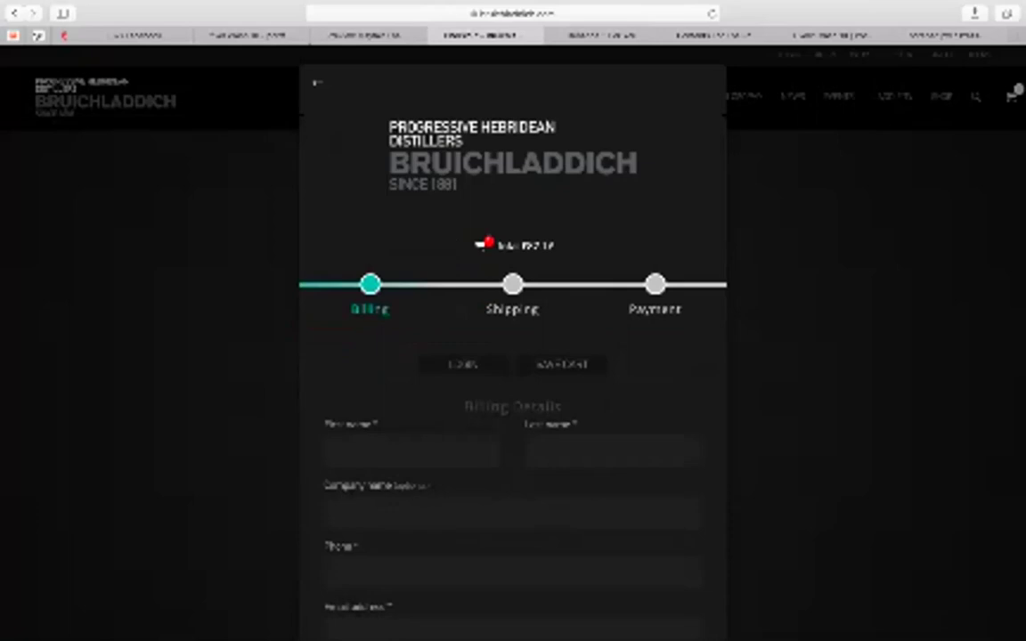
pyautogui.press('shift+super+5')
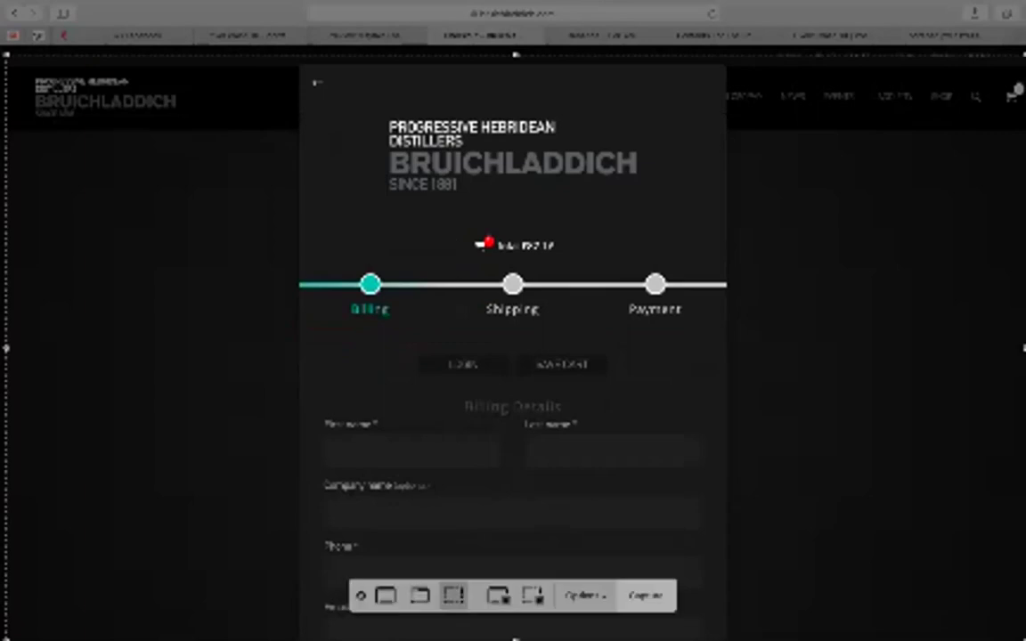
pyautogui.press('Escape')
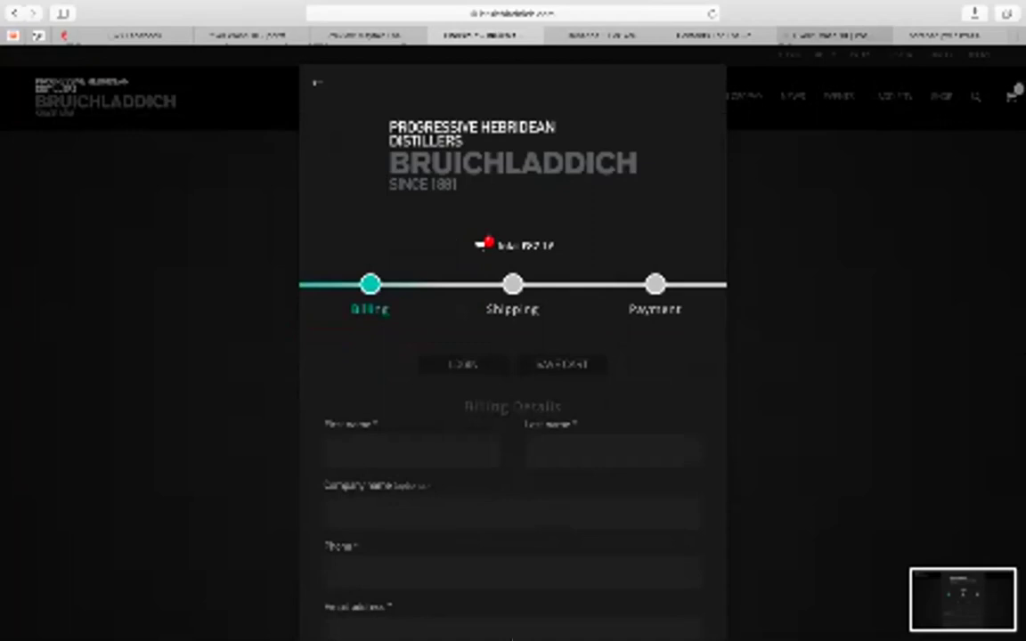
# Step: Replace the two site links in the Portfolio Managers instructions document with the portfolio team responses spreadsheet link on its own line
pyautogui.click(833, 35)
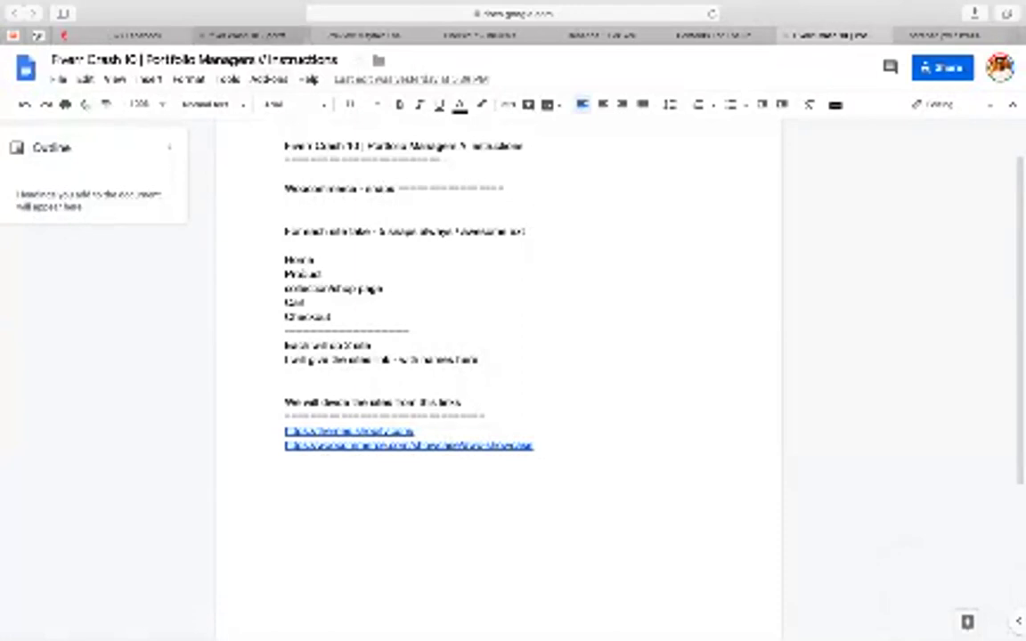
pyautogui.click(249, 36)
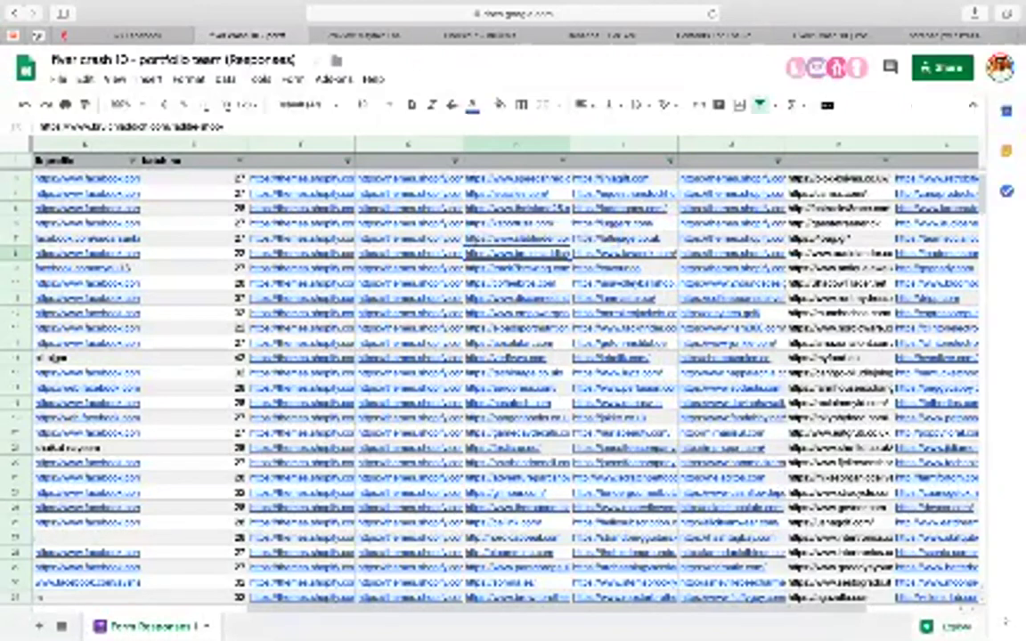
pyautogui.press('super+l')
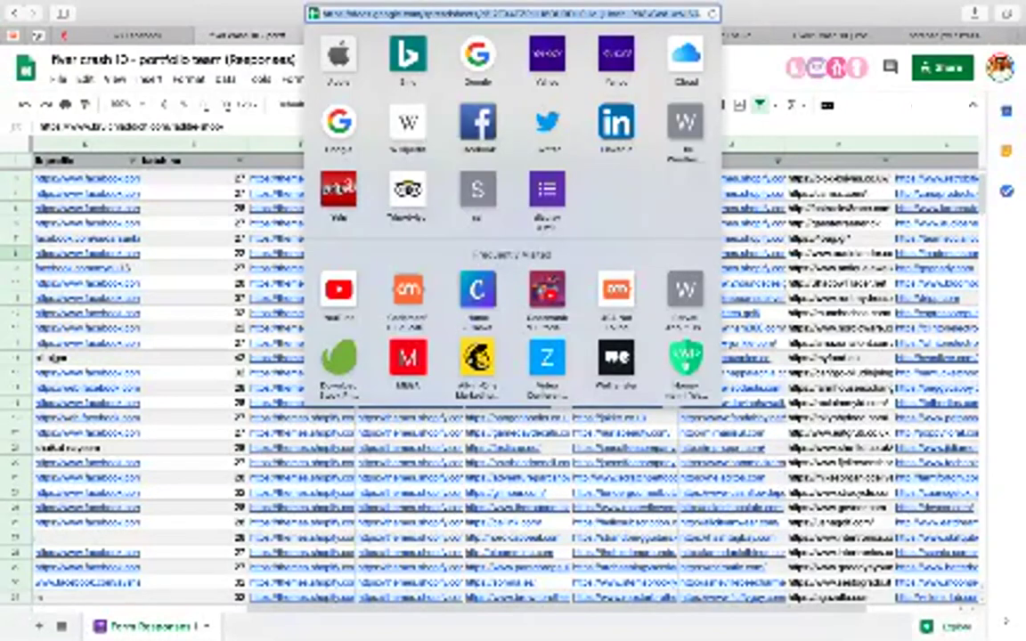
pyautogui.press('Escape')
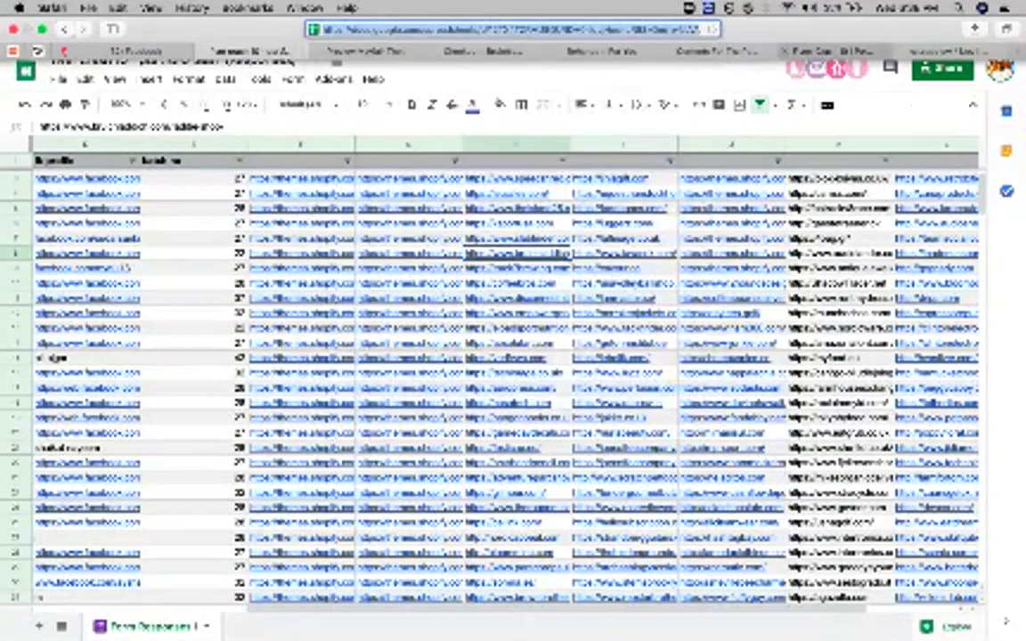
pyautogui.click(834, 51)
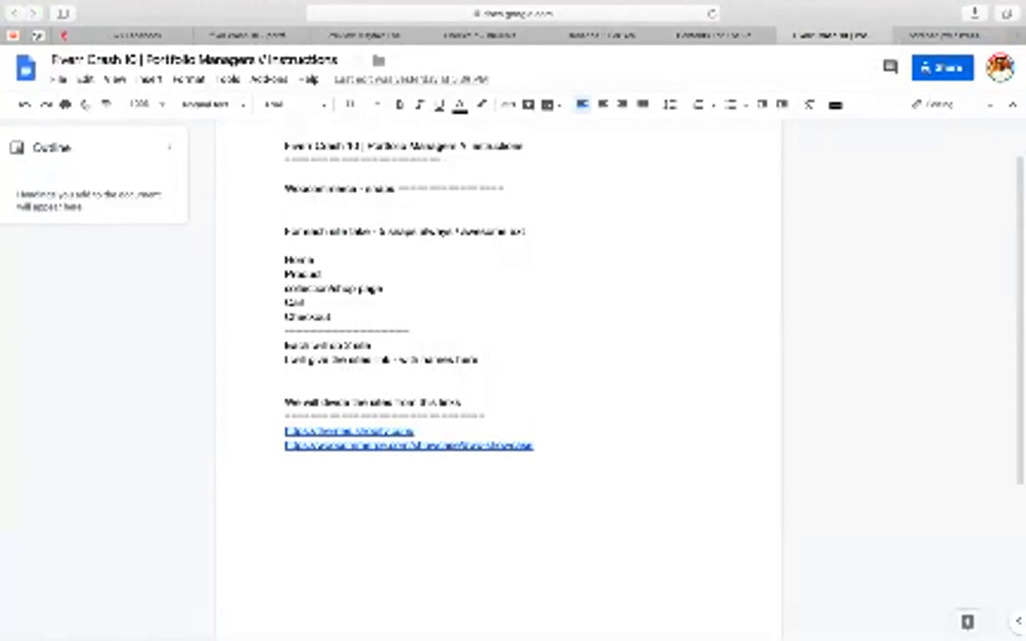
pyautogui.click(534, 445)
pyautogui.moveTo(534, 445); pyautogui.dragTo(285, 432)
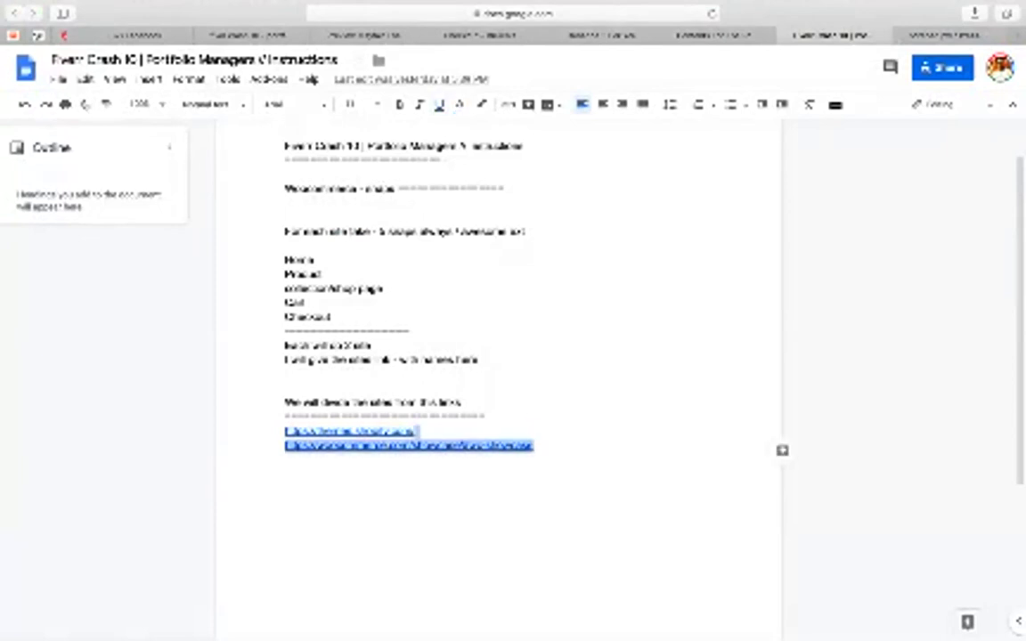
pyautogui.hotkey('shift', 'Up')
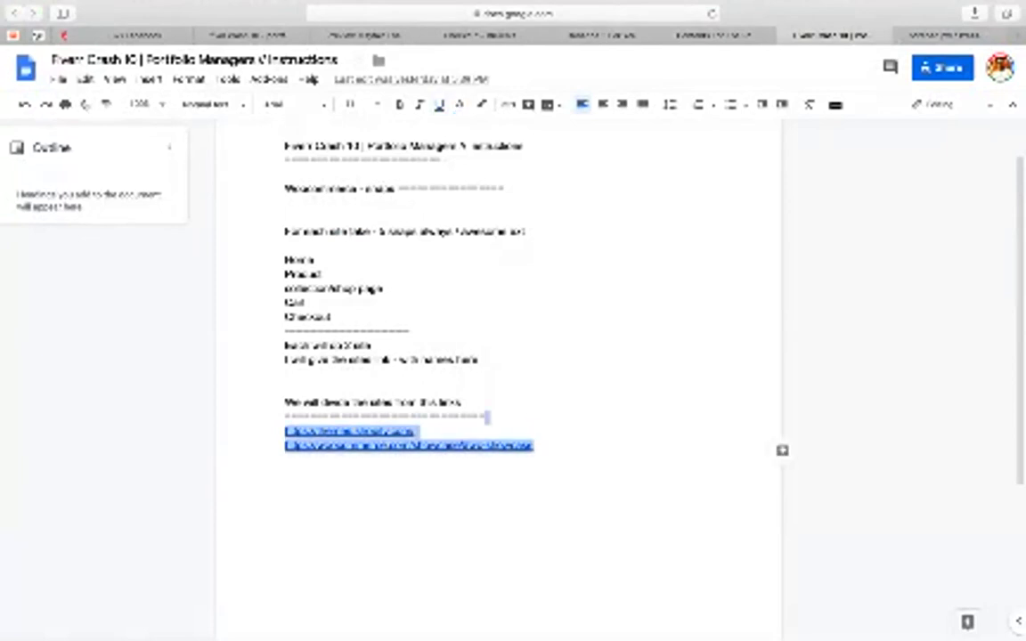
pyautogui.press('super+v')
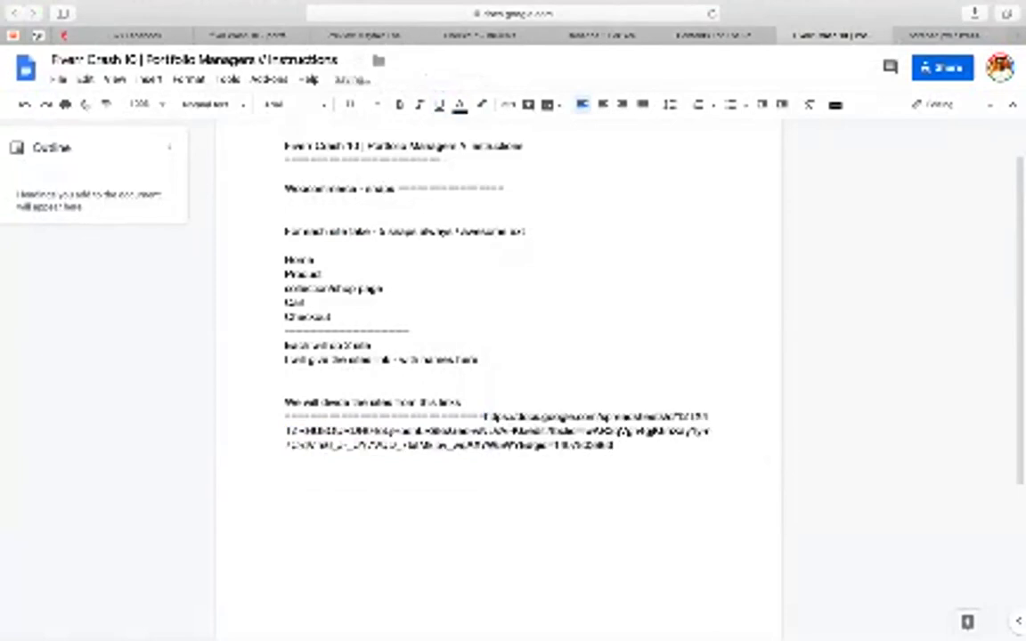
pyautogui.click(484, 417)
pyautogui.press('Return')
# Step: Reword the heading above the spreadsheet link as "See assigned sites to you"
pyautogui.press('Up')
pyautogui.press('Up')
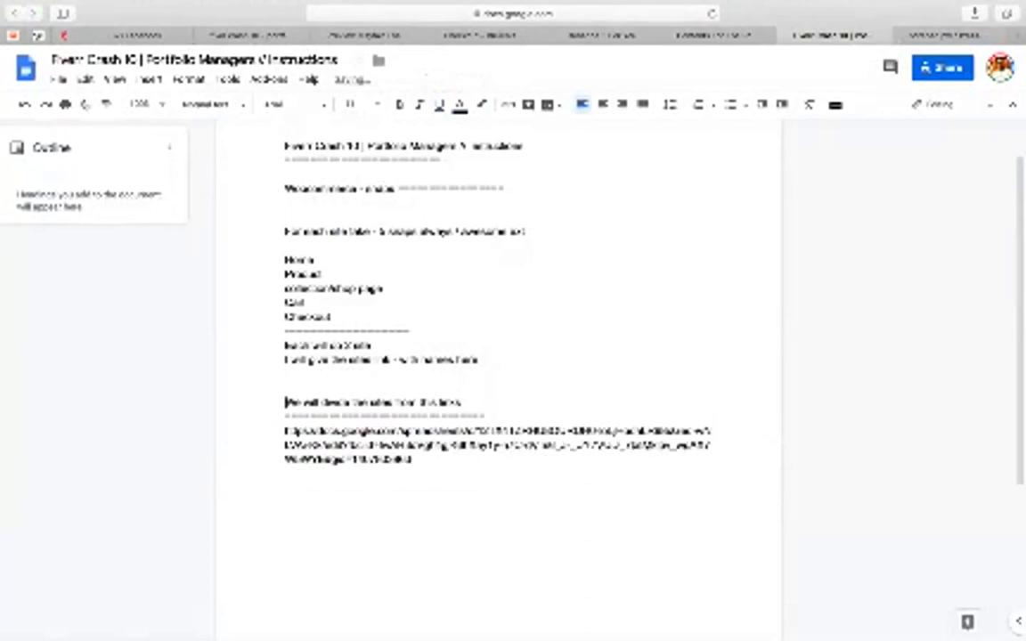
pyautogui.hotkey('shift', 'Right')
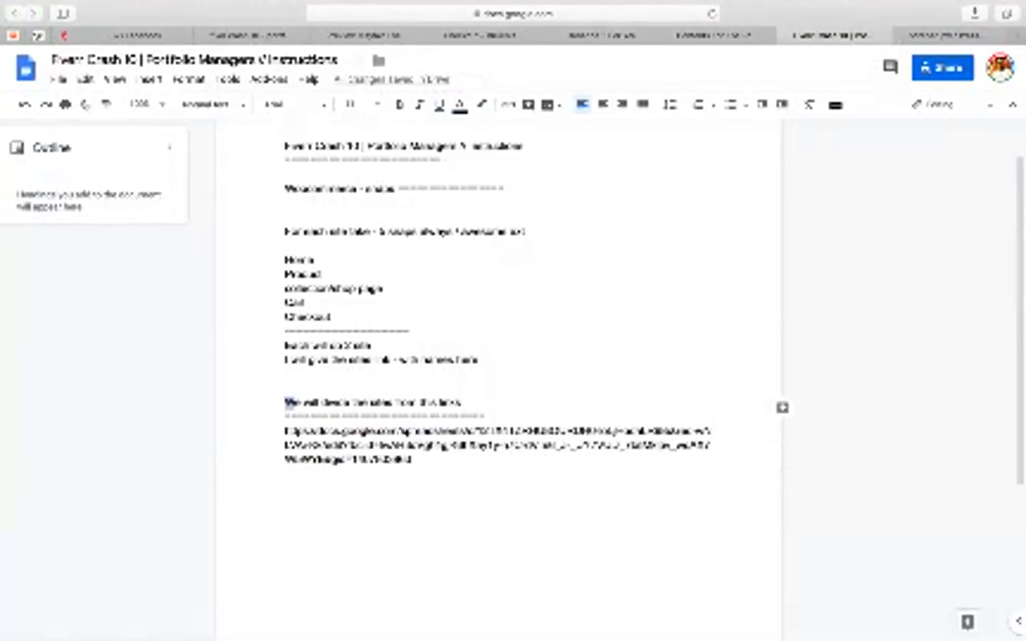
pyautogui.press('super+shift+Right')
pyautogui.write('sea')
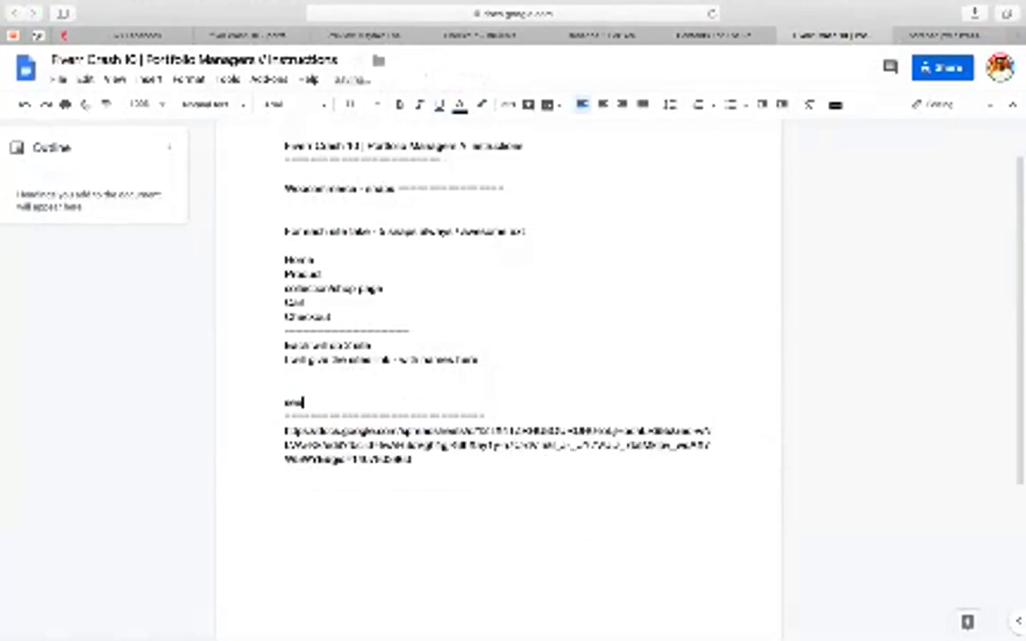
pyautogui.write(' assigned roles of')
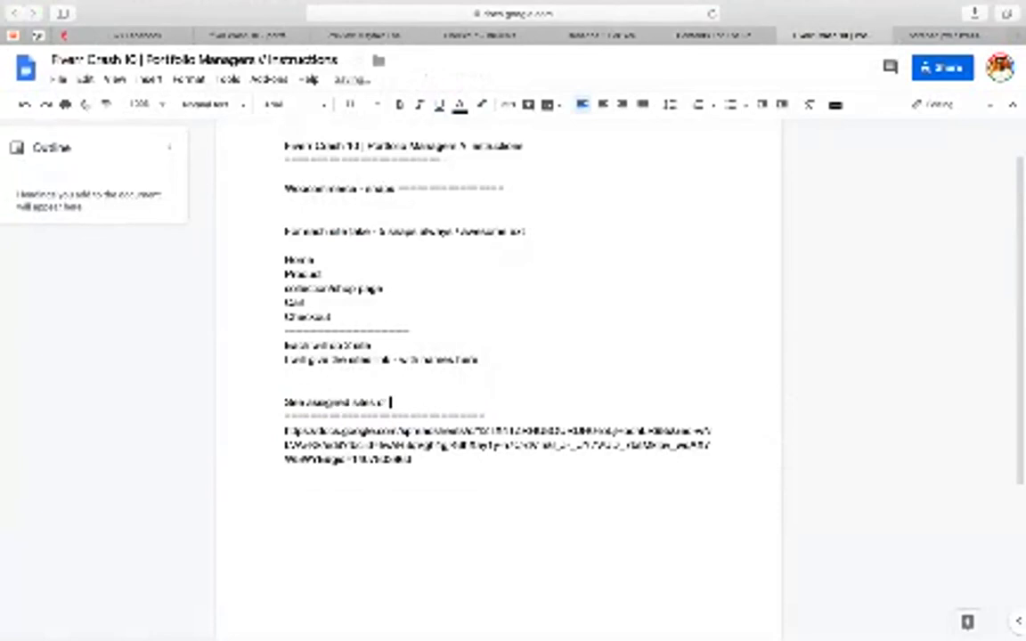
pyautogui.write(' you')
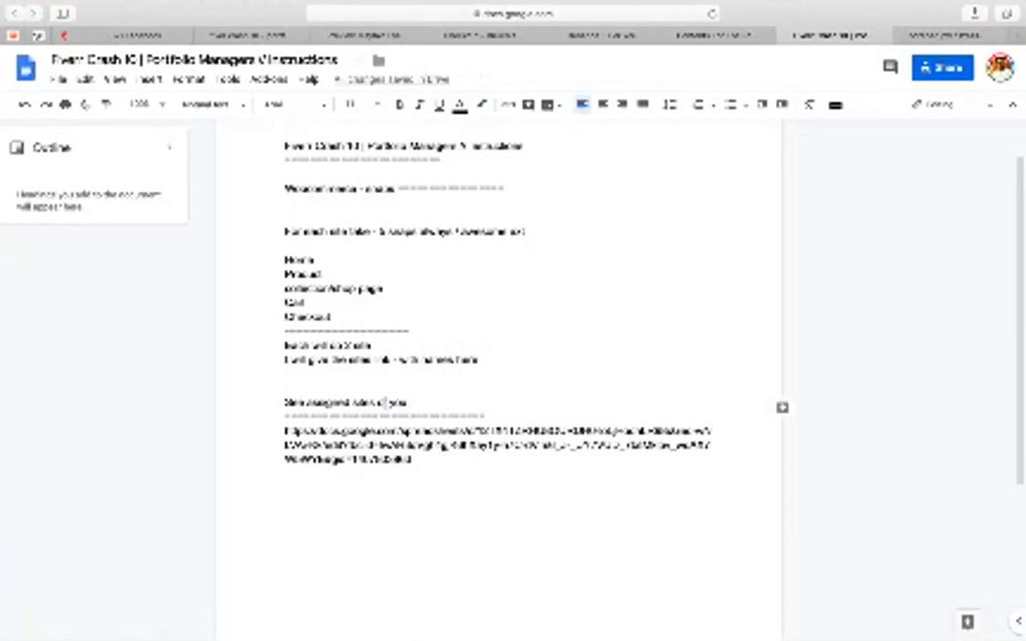
pyautogui.write(' :')
pyautogui.press('BackSpace')
pyautogui.press('BackSpace')
# Step: Change the workload line to "Each will do 2-3 sites(or more as you can)"
pyautogui.write('-3')
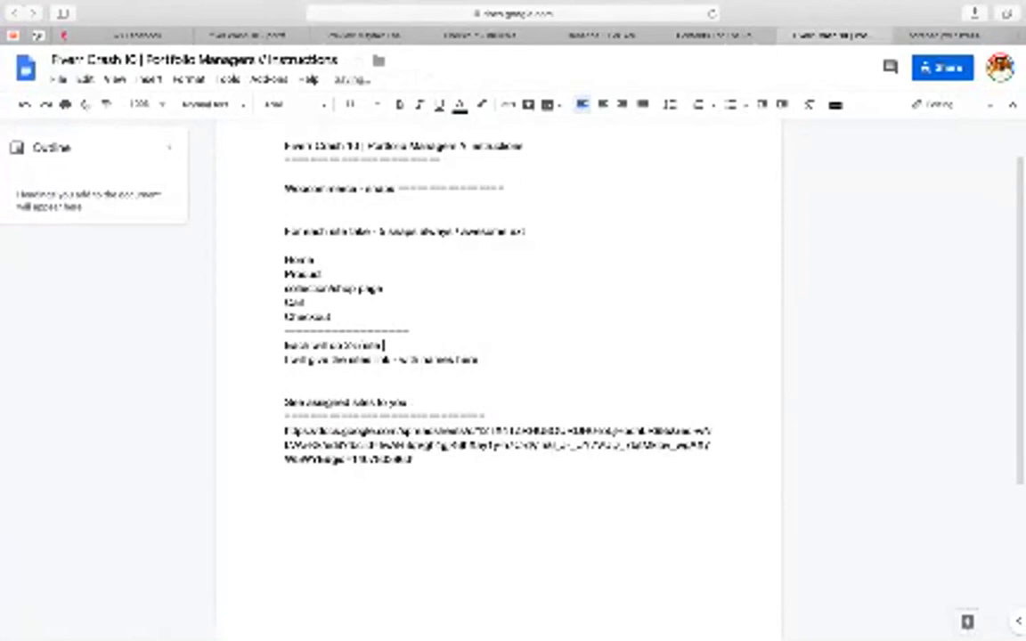
pyautogui.press('BackSpace')
pyautogui.write('s,or more as you can)')
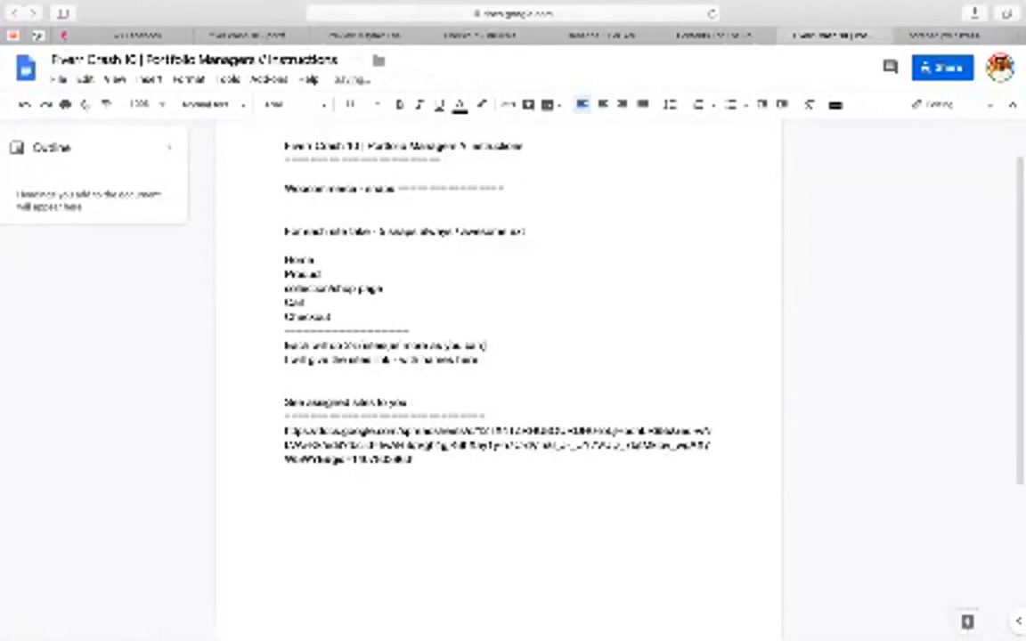
pyautogui.write('(')
# Step: Add the heading "now upload at drive" below the spreadsheet link, underlined with a row of equals signs
pyautogui.click(286, 488)
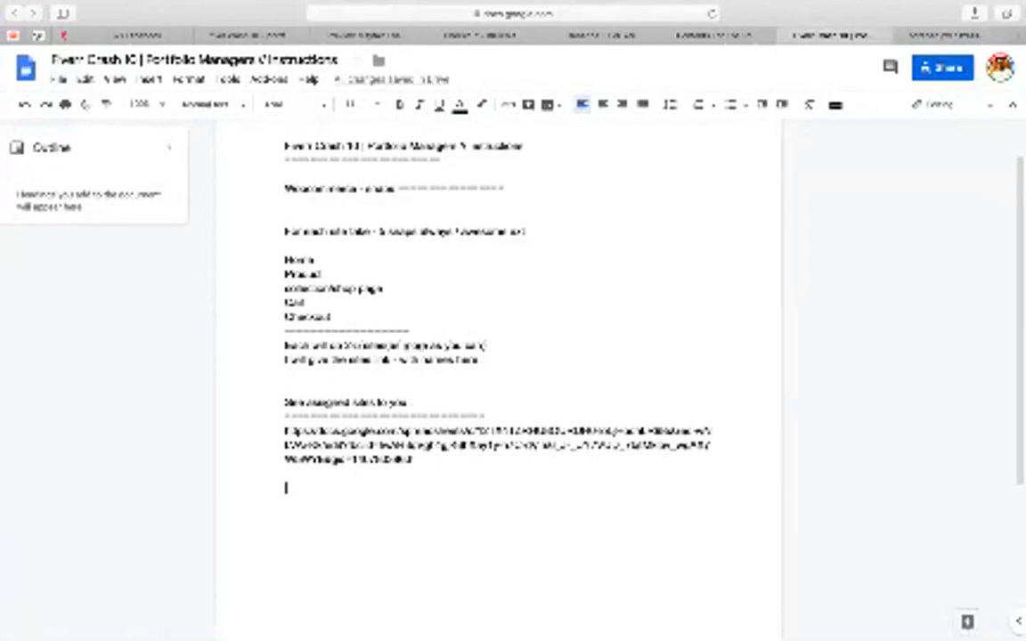
pyautogui.write('Dev sprint 1:')
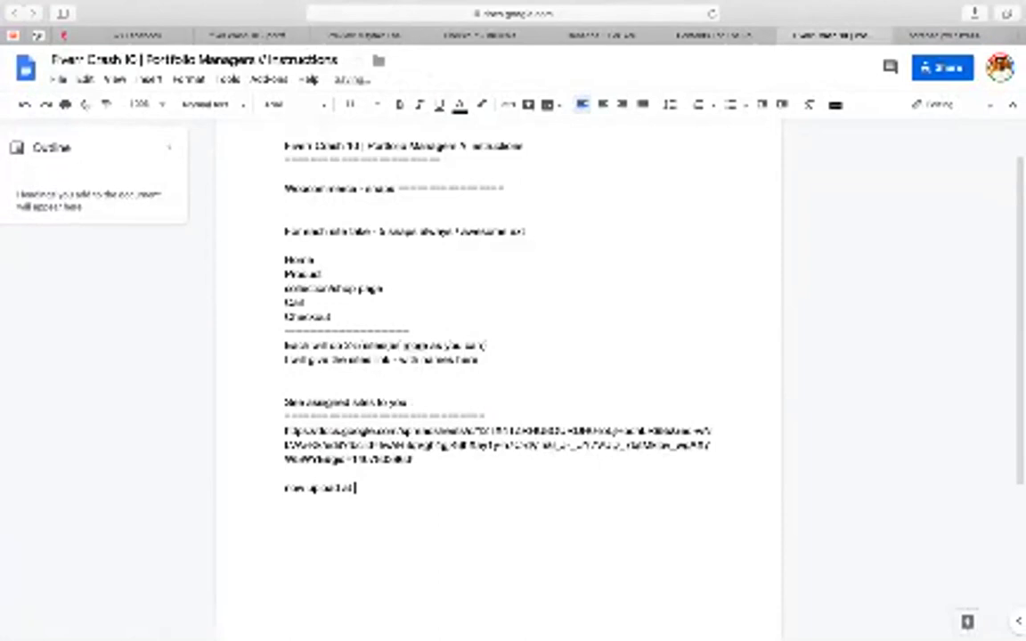
pyautogui.write(' Home')
pyautogui.press('Return')
pyautogui.write('=============')
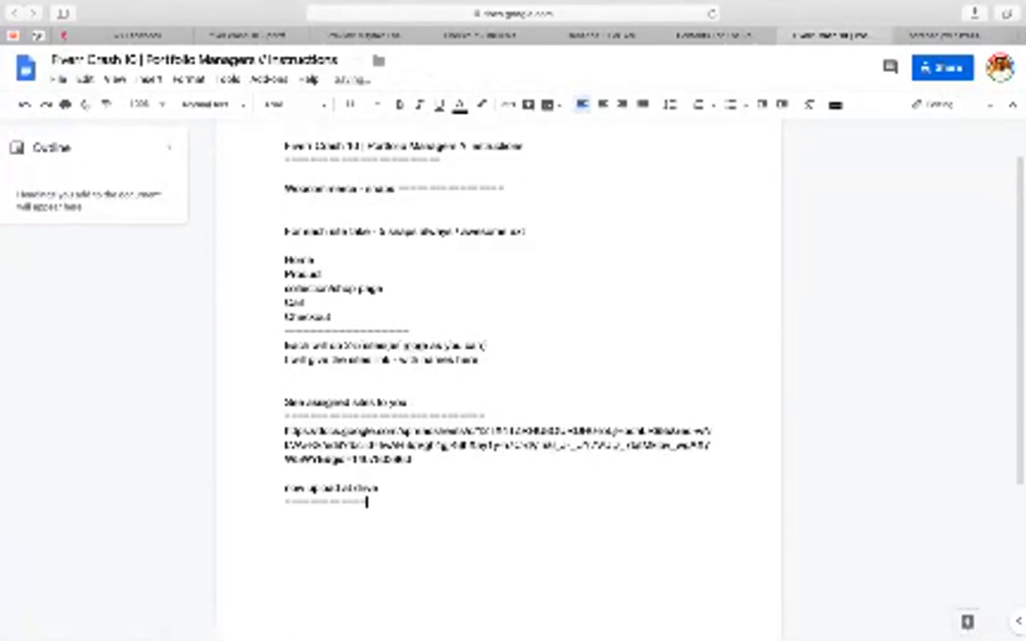
pyautogui.write('=============================')
pyautogui.press('Return')
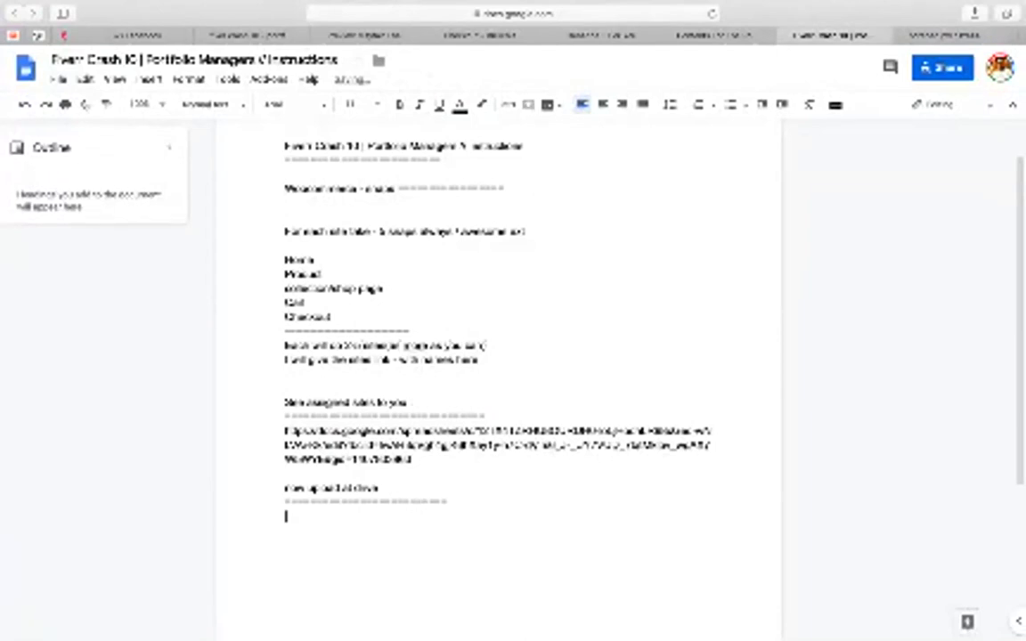
# Step: Copy the link of the portfolio managers' contents folder in Drive and add it under the upload heading after "Link:"
pyautogui.hotkey('ctrl', 'shift', 'Tab')
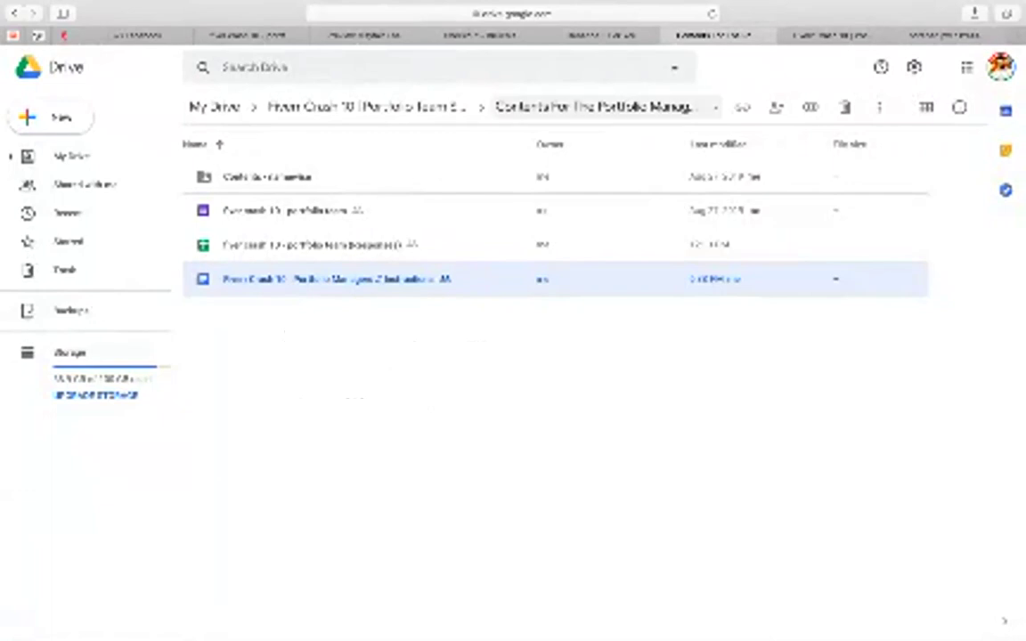
pyautogui.press('super+l')
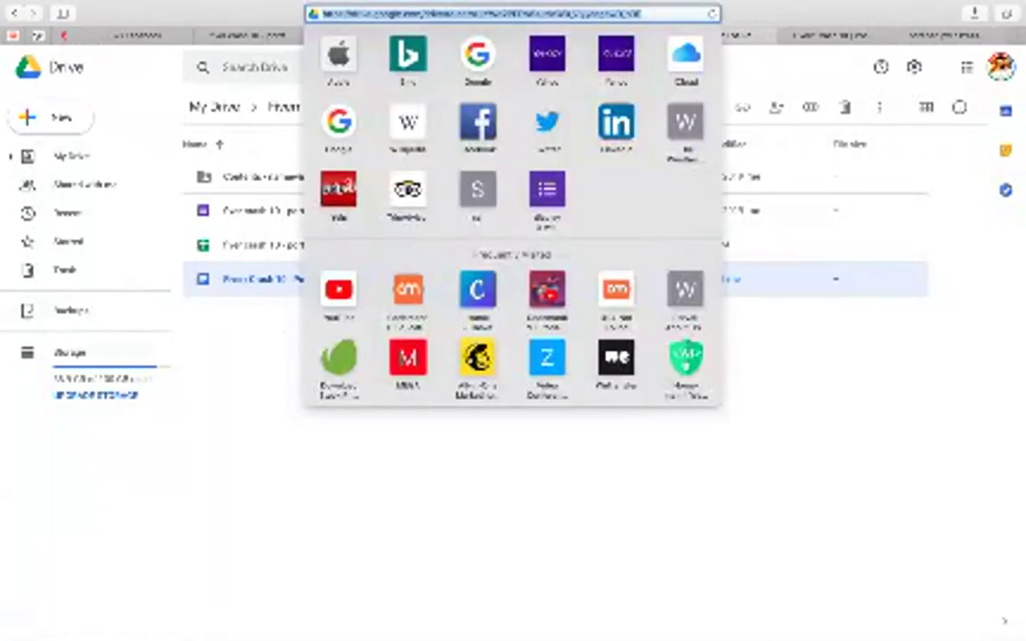
pyautogui.press('Escape')
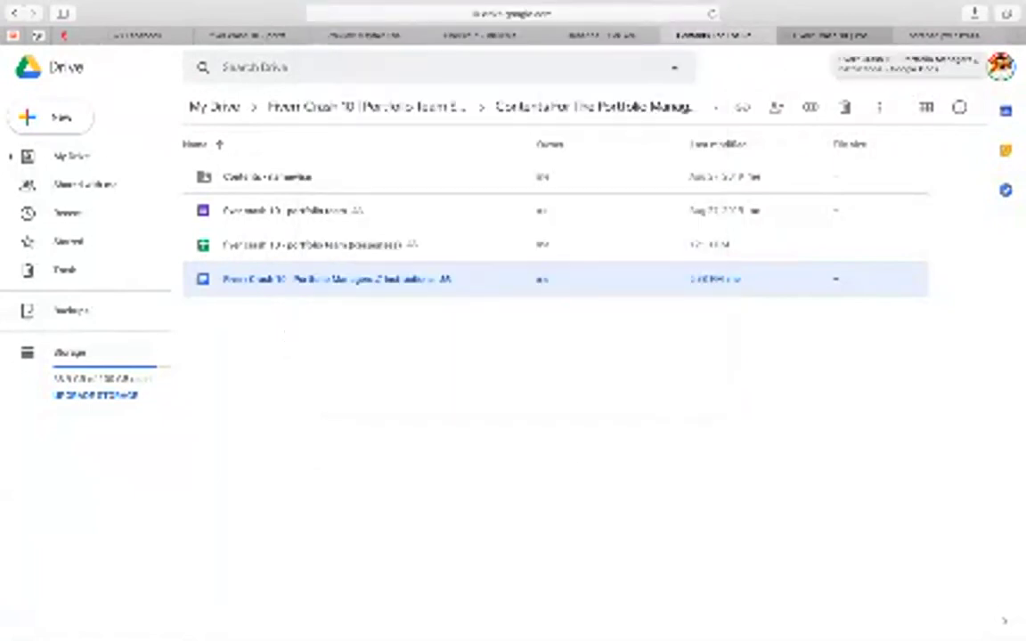
pyautogui.click(830, 37)
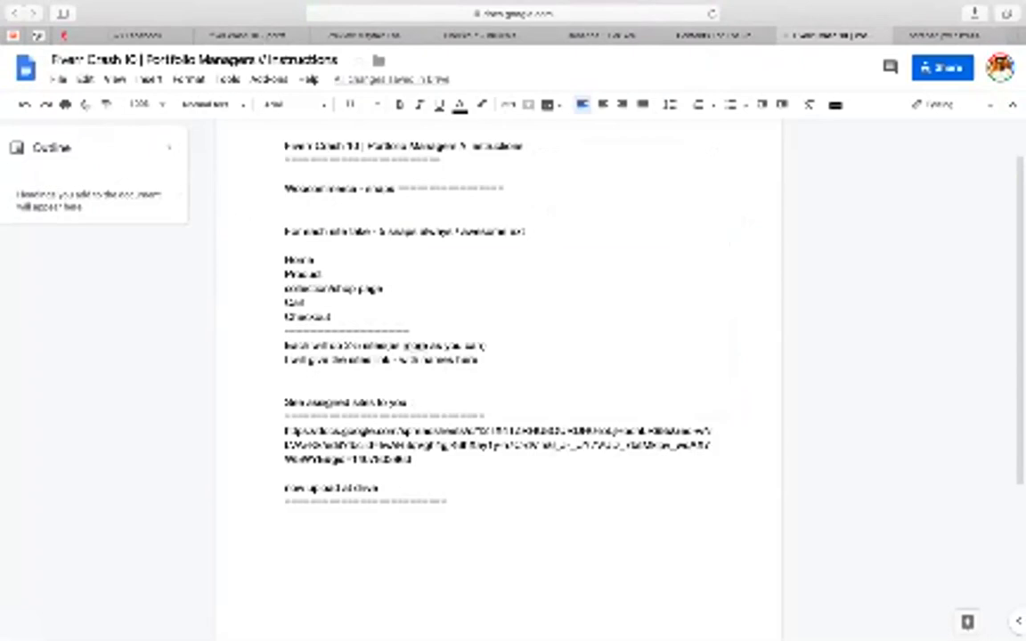
pyautogui.write('tesk:')
pyautogui.press('super+v')
pyautogui.press('Return')
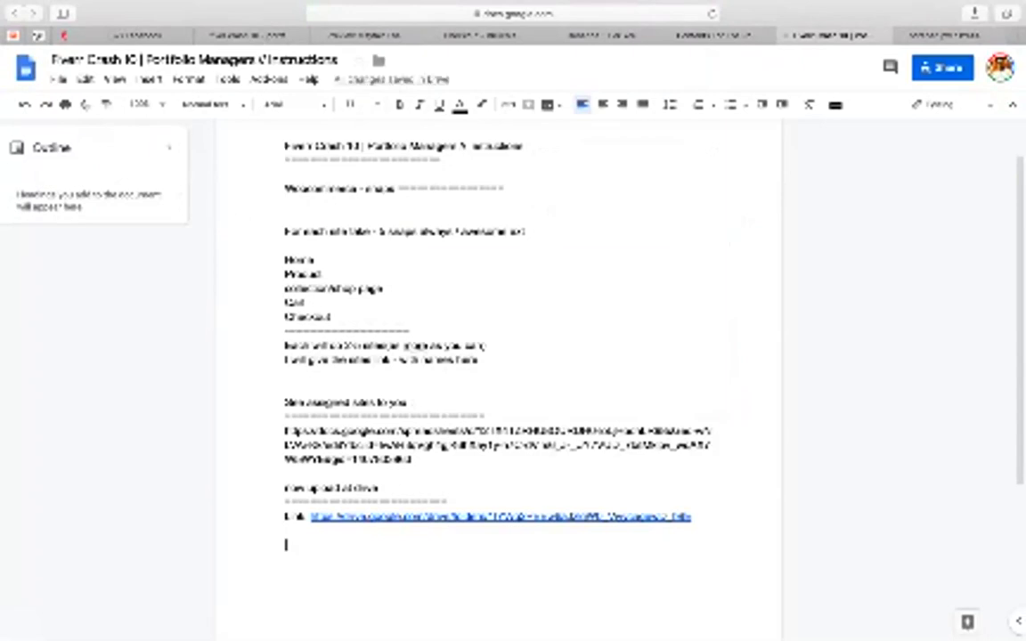
# Step: Add the line "> content name wise > enter here" below the Drive link, correcting "namewise" to "name wise"
pyautogui.write('Sa')
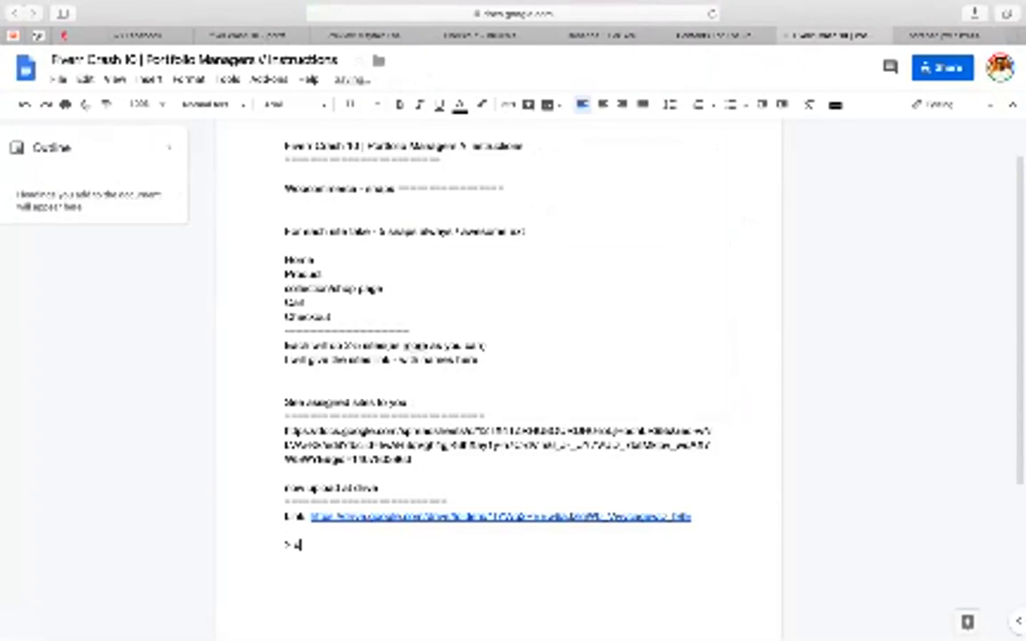
pyautogui.hotkey('ctrl', 'shift', 'Tab')
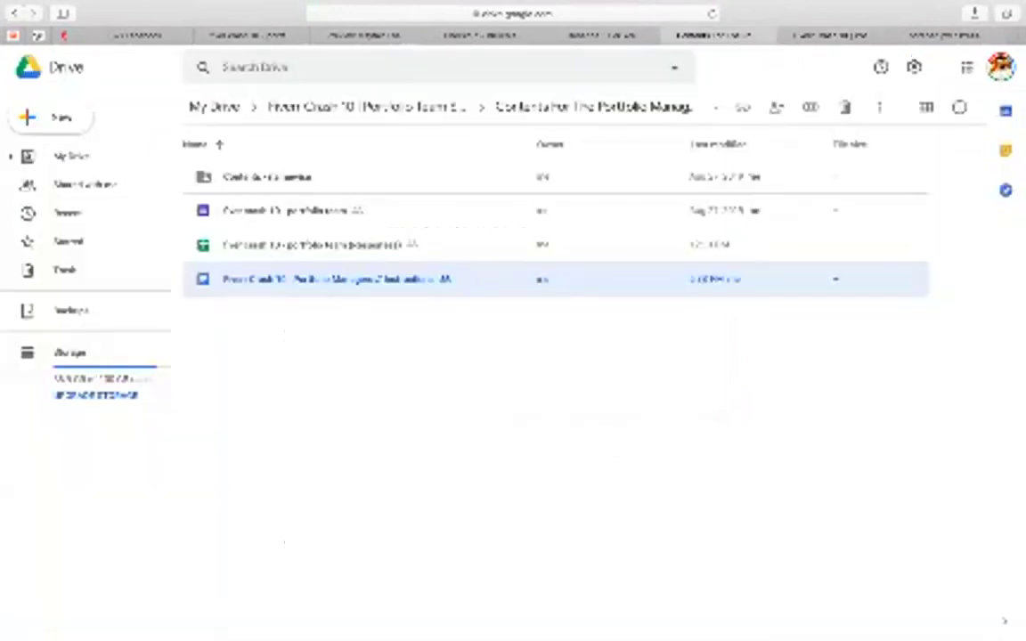
pyautogui.hotkey('ctrl', 'Tab')
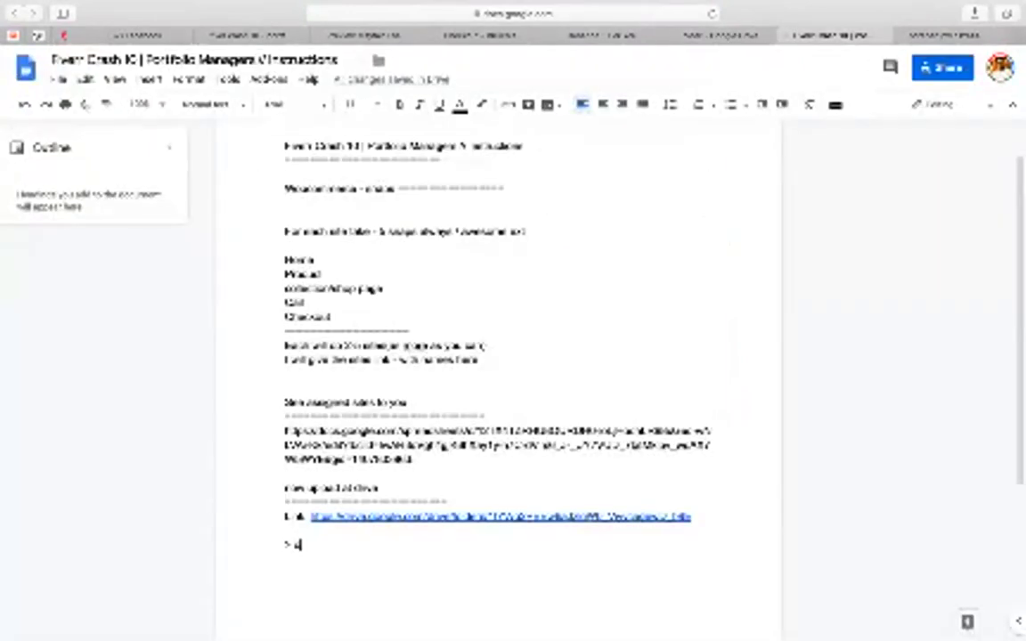
pyautogui.doubleClick(304, 545)
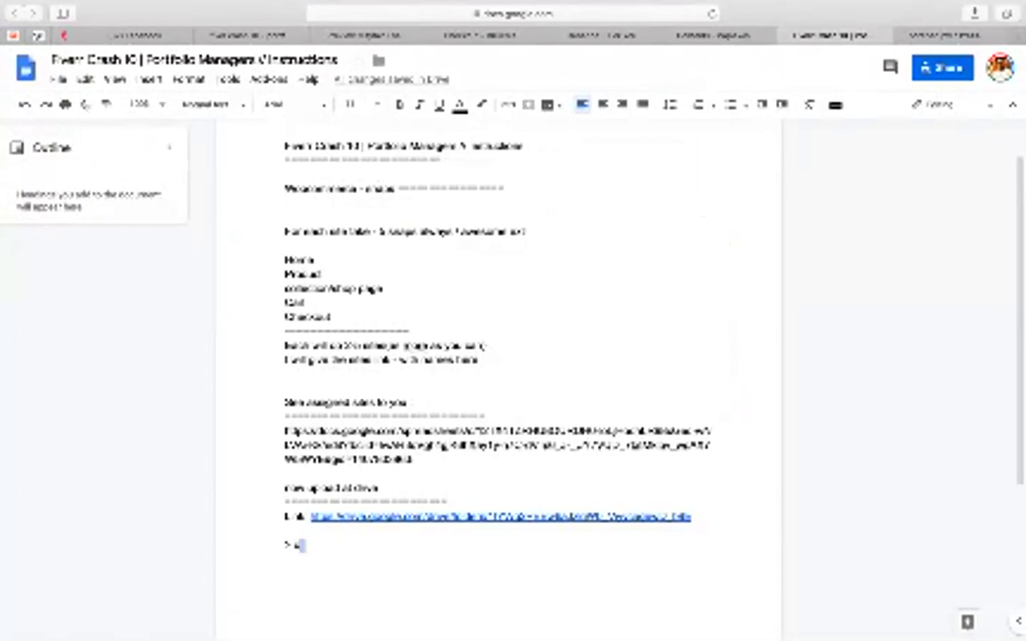
pyautogui.write('ontent nam')
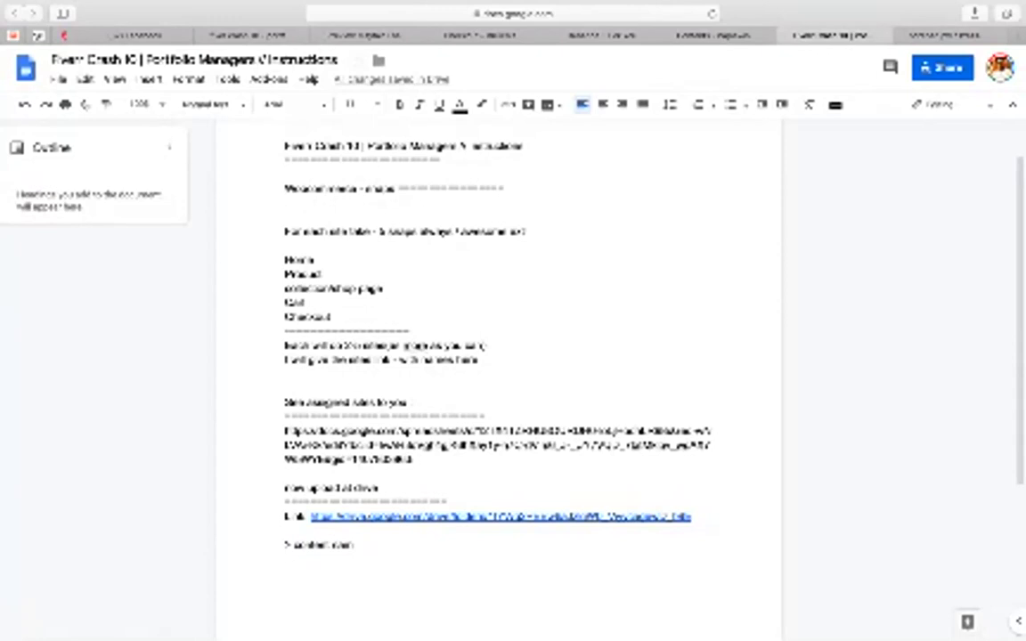
pyautogui.write('ewise> enve')
pyautogui.press('BackSpace')
pyautogui.press('BackSpace')
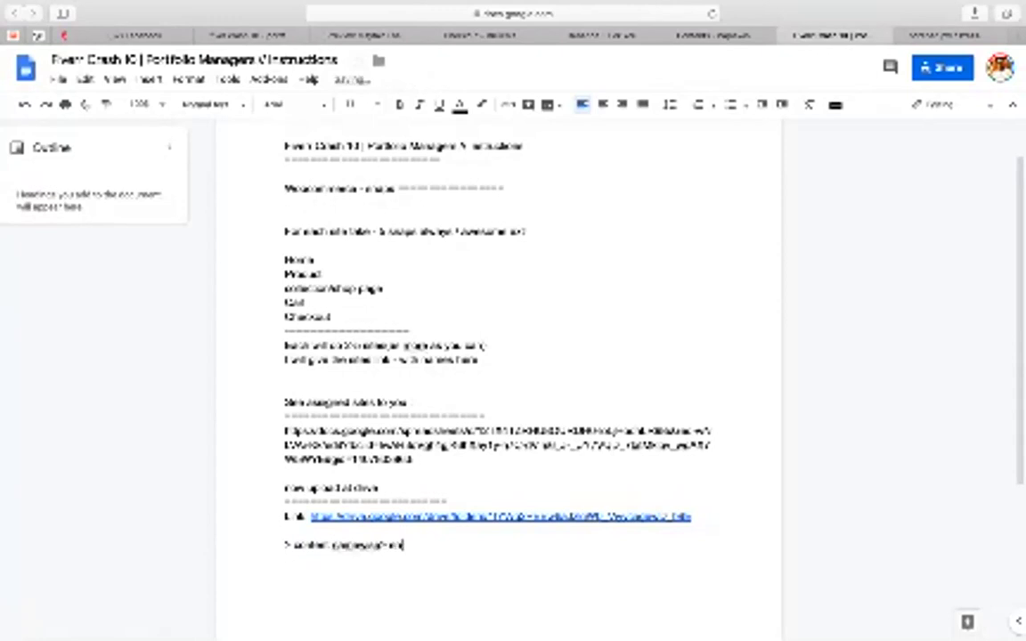
pyautogui.write('ter here')
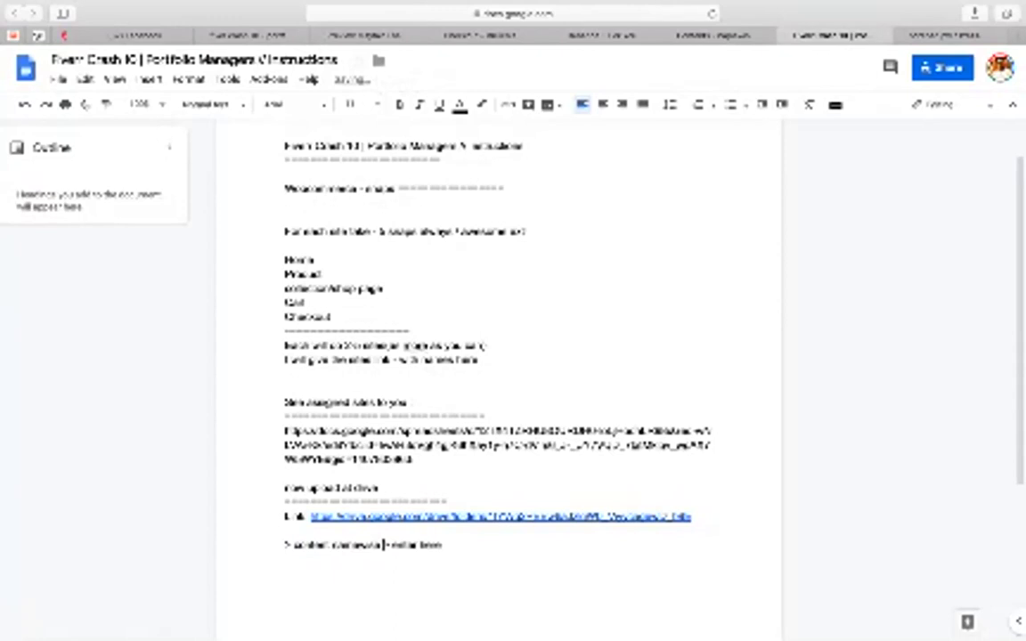
pyautogui.rightClick(363, 543)
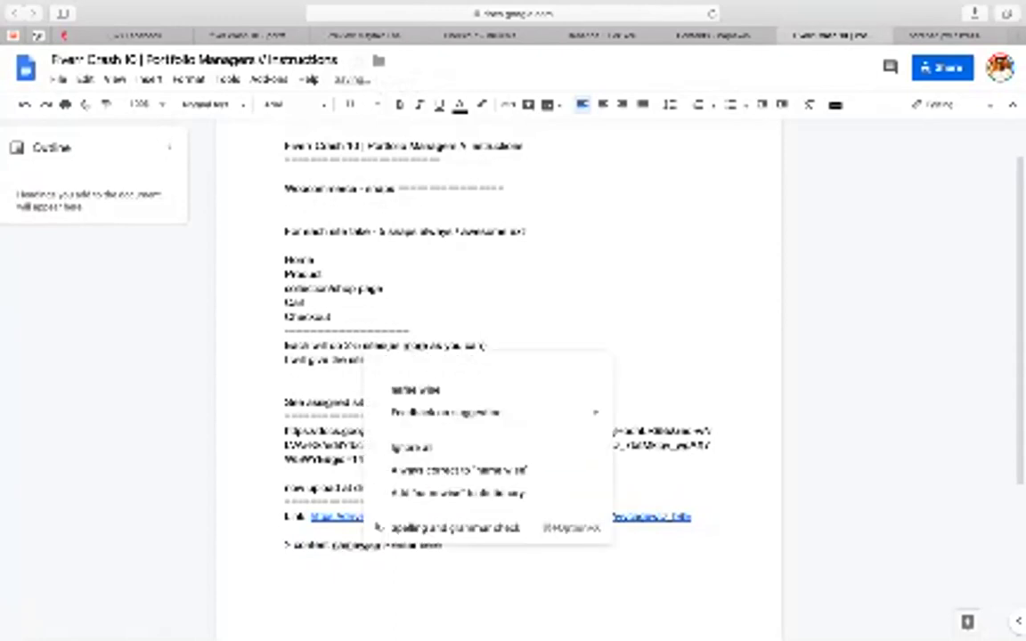
pyautogui.click(416, 389)
pyautogui.click(448, 545)
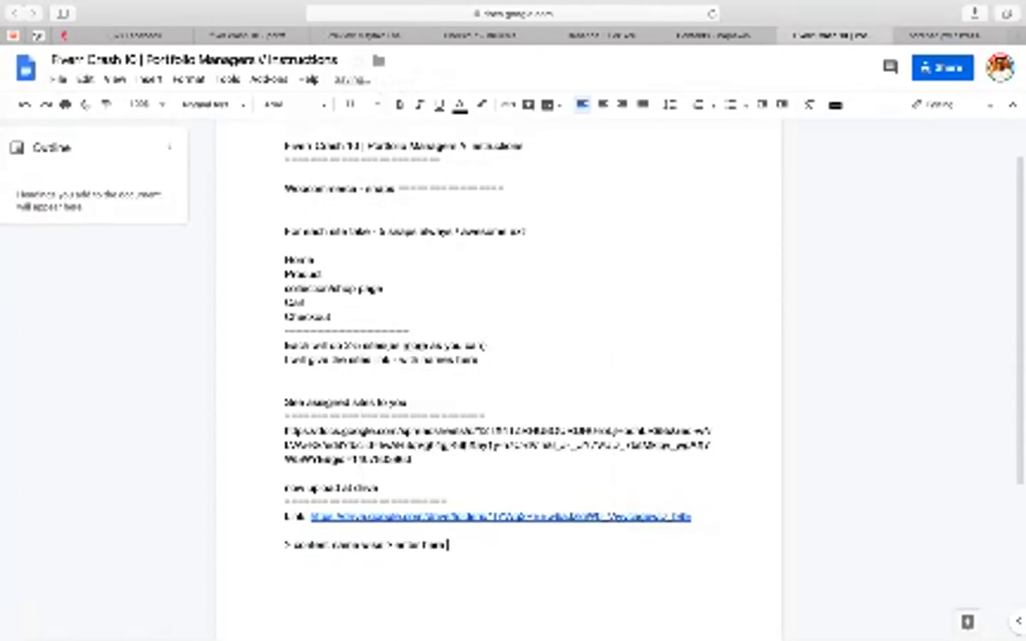
# Step: Add the line "> creat folder - with you name" below it, followed by a sample first name in quotation marks
pyautogui.press('Return')
pyautogui.write('> creat folder -- with your name')
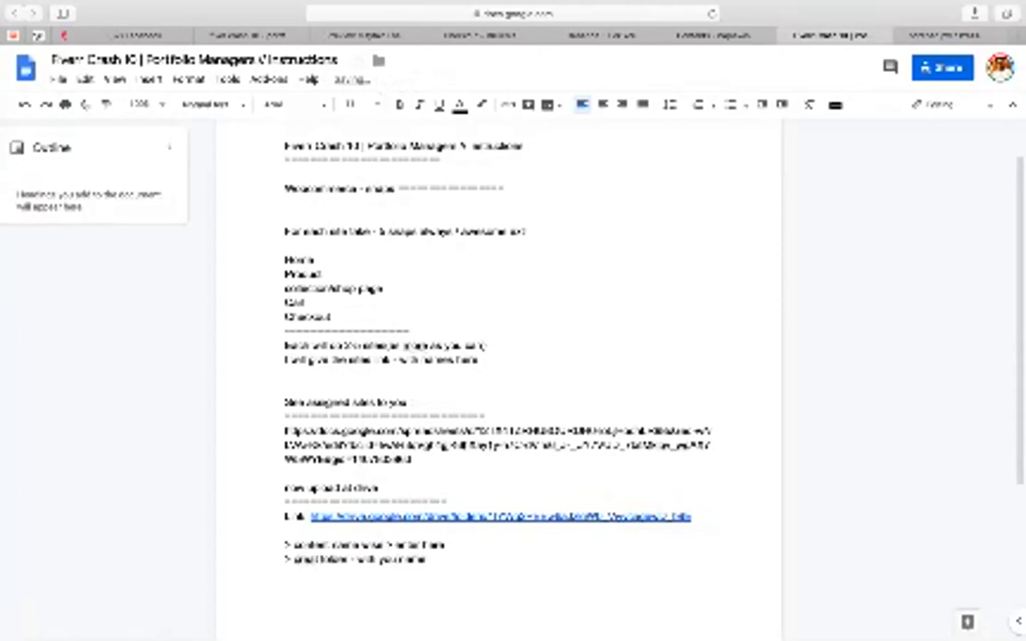
pyautogui.write(' - YYYYMMdd')
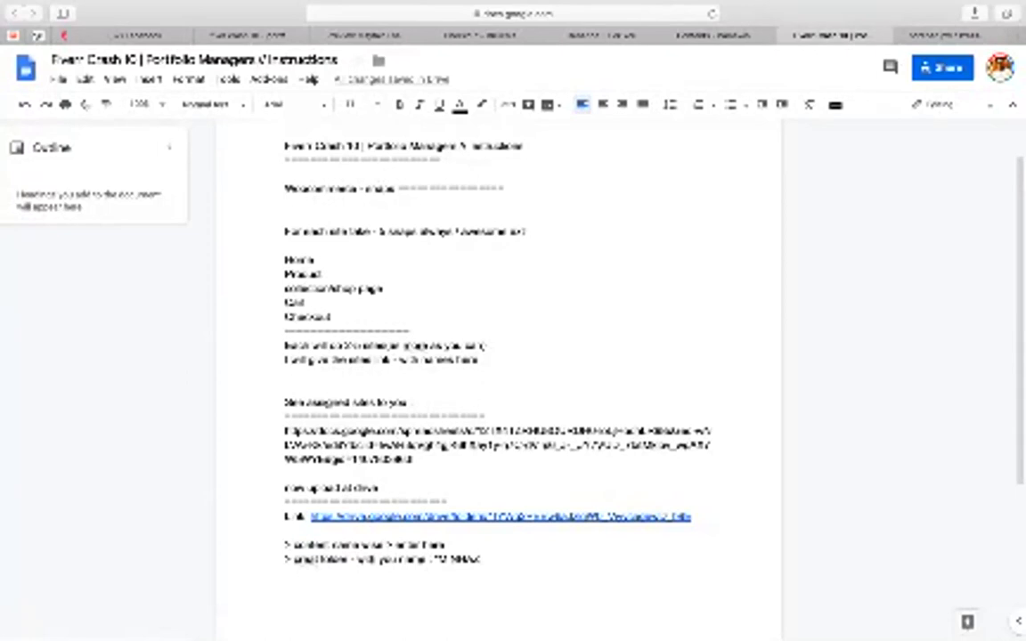
pyautogui.write('"')
pyautogui.doubleClick(459, 559)
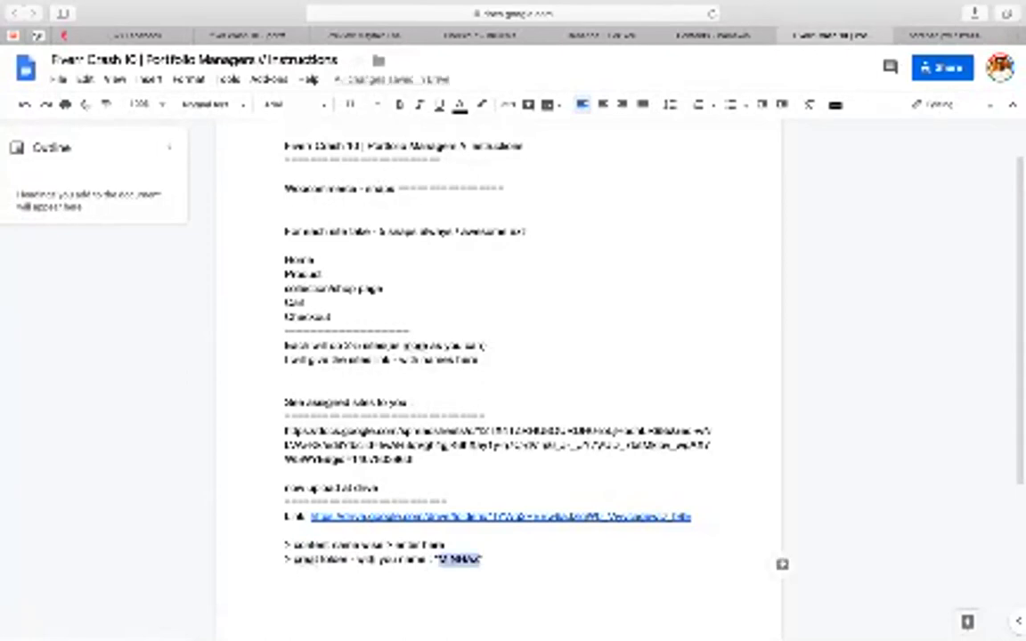
pyautogui.click(484, 559)
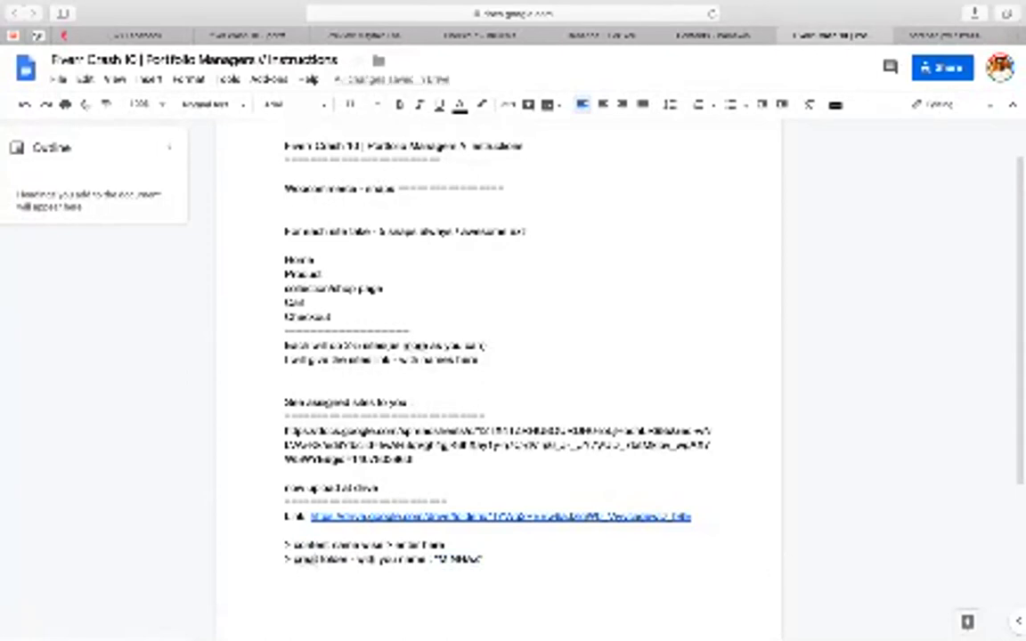
pyautogui.write('e')
# Step: In the namewise contents folder in Drive, create a folder named with the sample first name followed by "- test"
pyautogui.hotkey('ctrl', 'Tab')
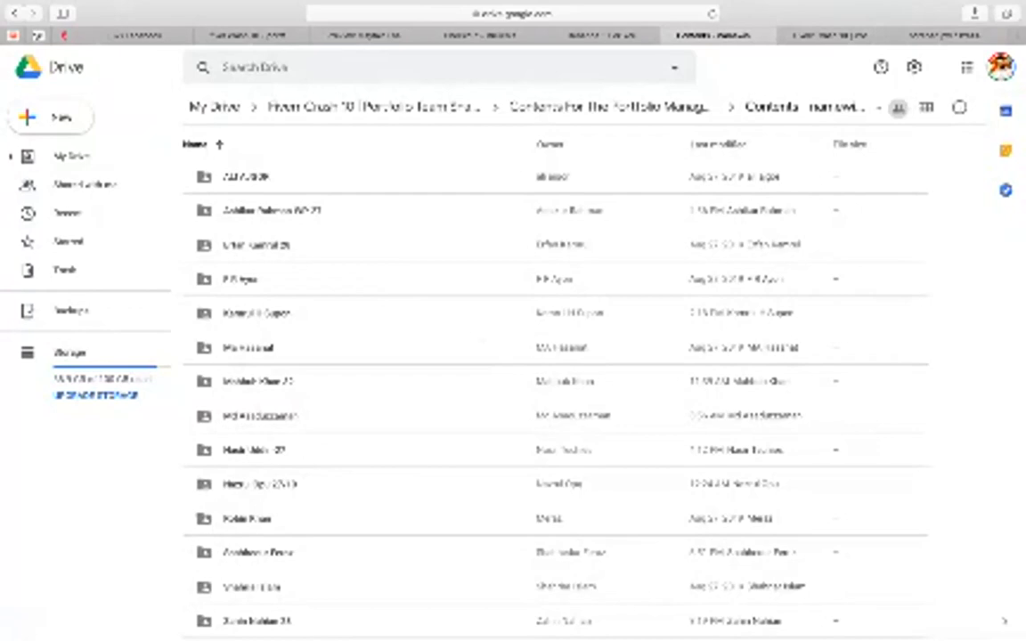
pyautogui.rightClick(307, 152)
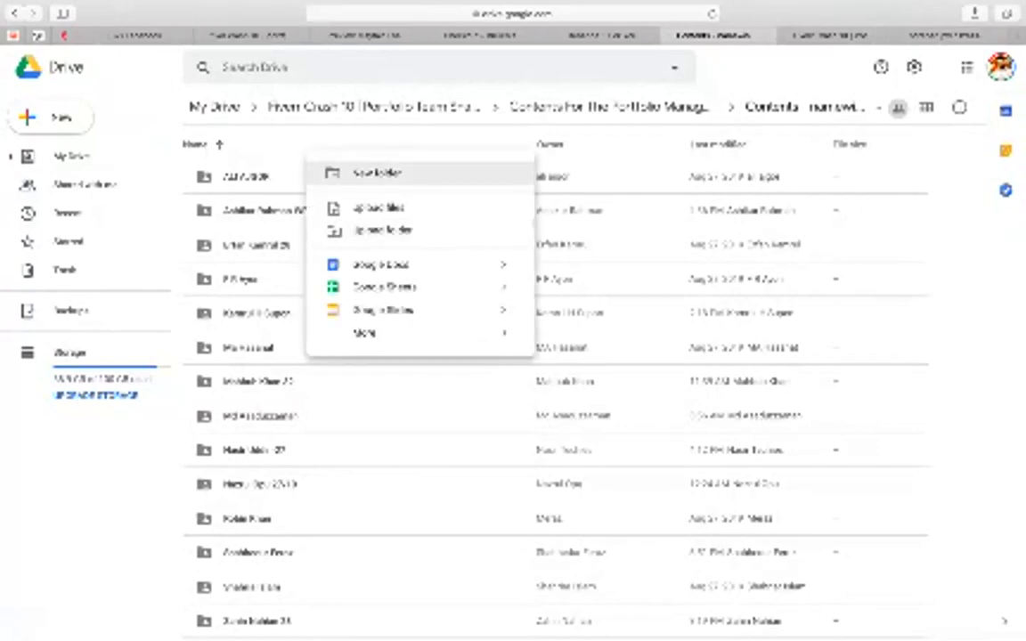
pyautogui.click(378, 173)
pyautogui.write('minhaz')
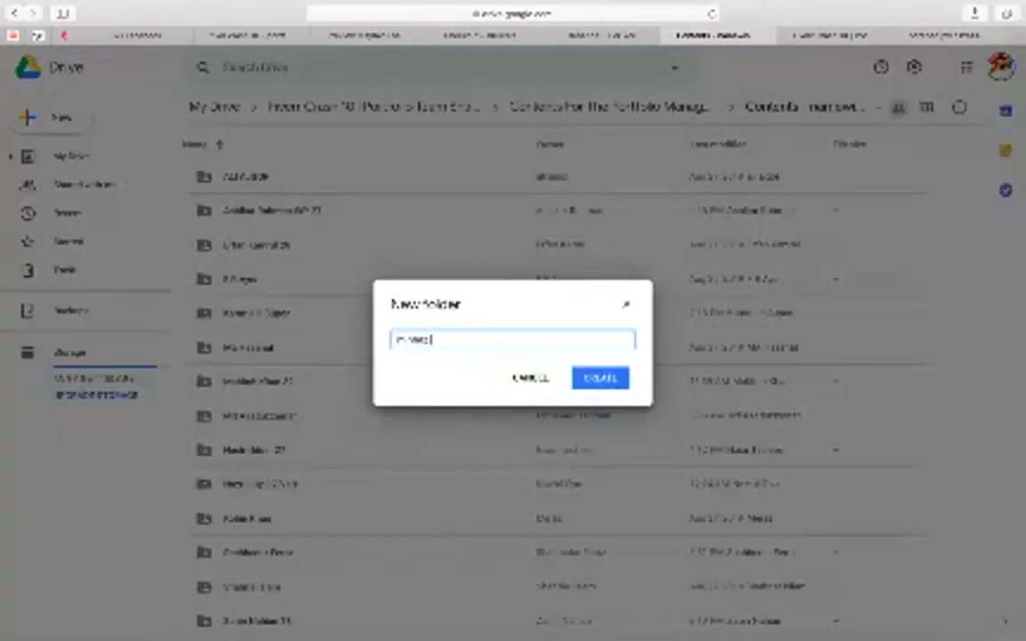
pyautogui.write(' - 28st')
pyautogui.press('Return')
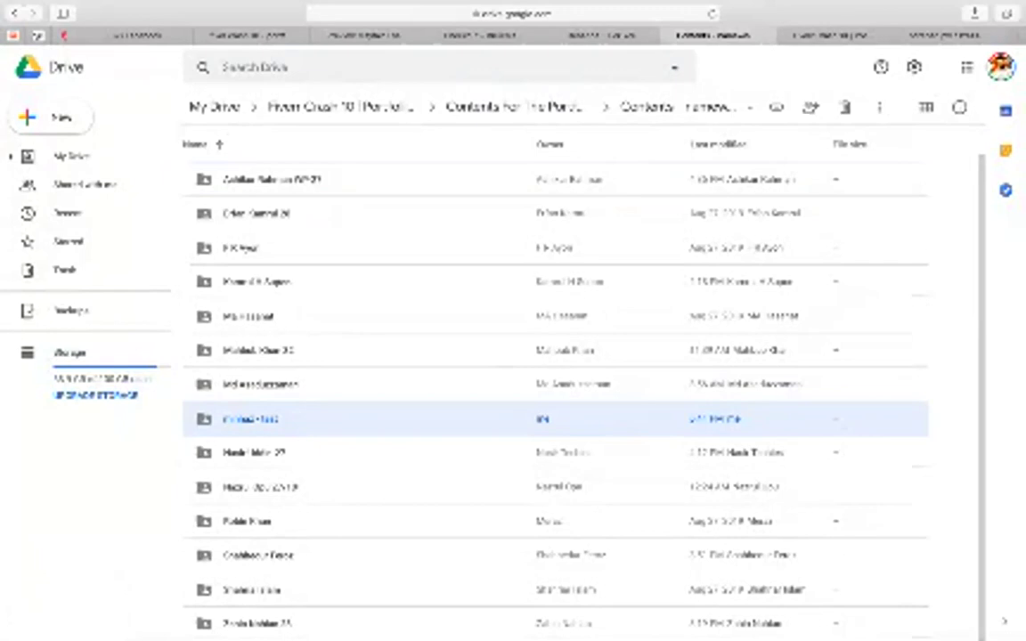
# Step: Create a subfolder named "modular theme" inside the new test folder, checking the theme name on its Shopify preview page
pyautogui.doubleClick(251, 419)
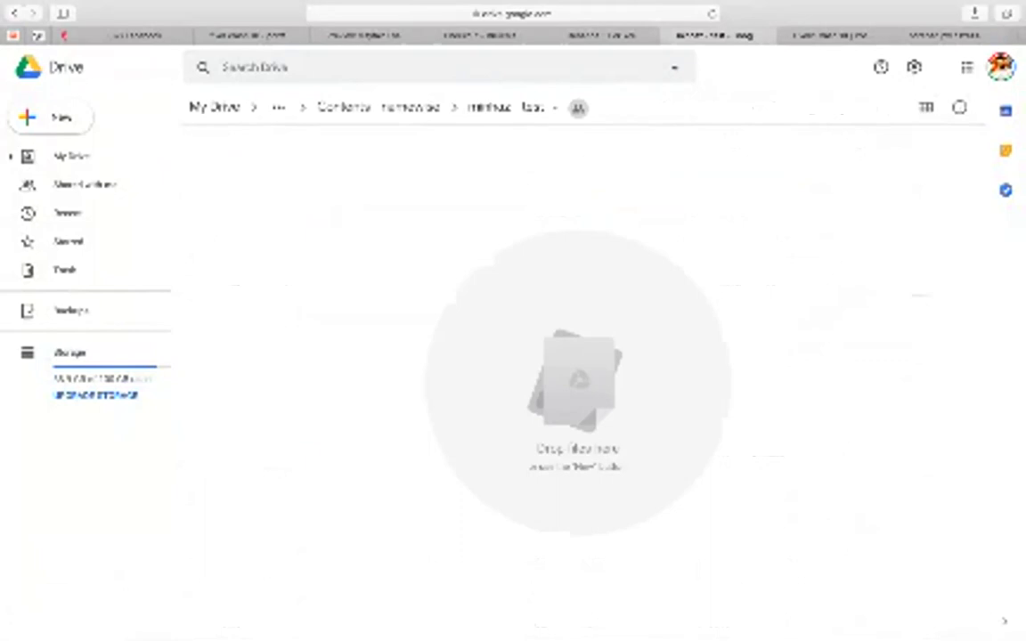
pyautogui.rightClick(389, 150)
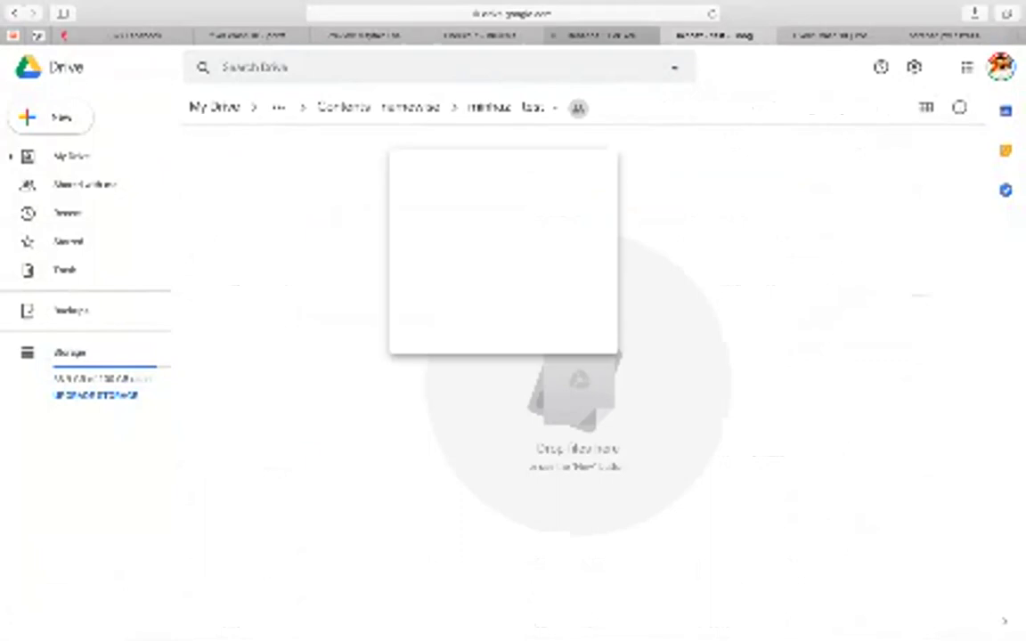
pyautogui.click(367, 35)
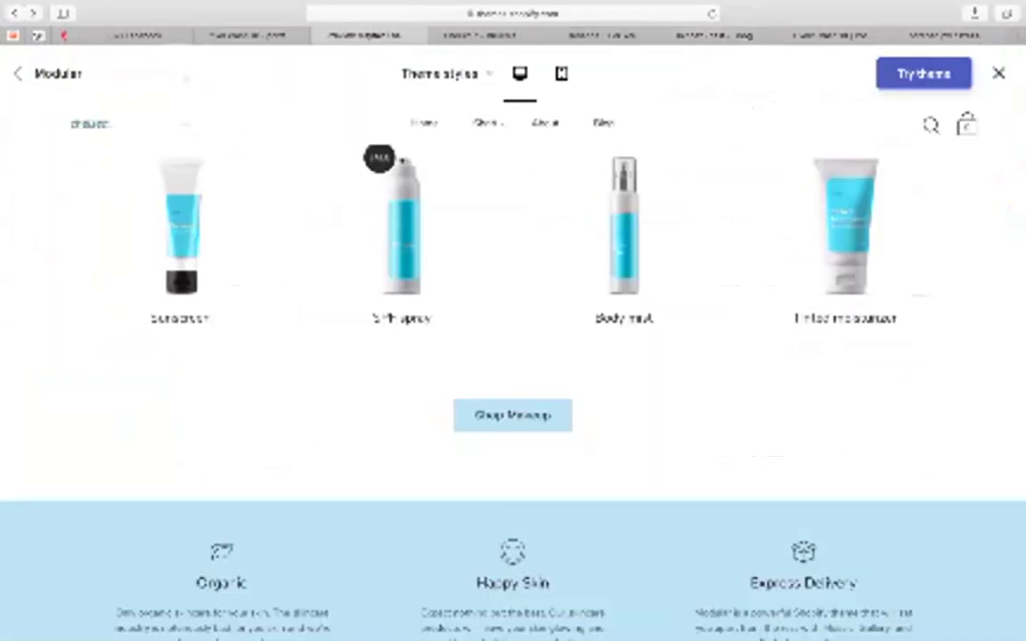
pyautogui.press('super+l')
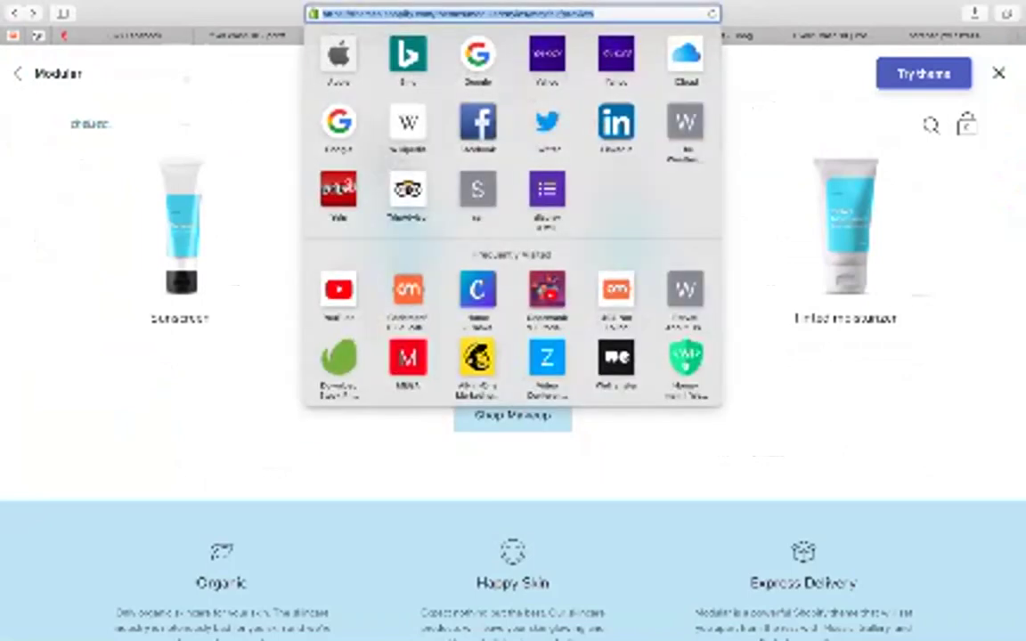
pyautogui.click(482, 13)
pyautogui.doubleClick(481, 14)
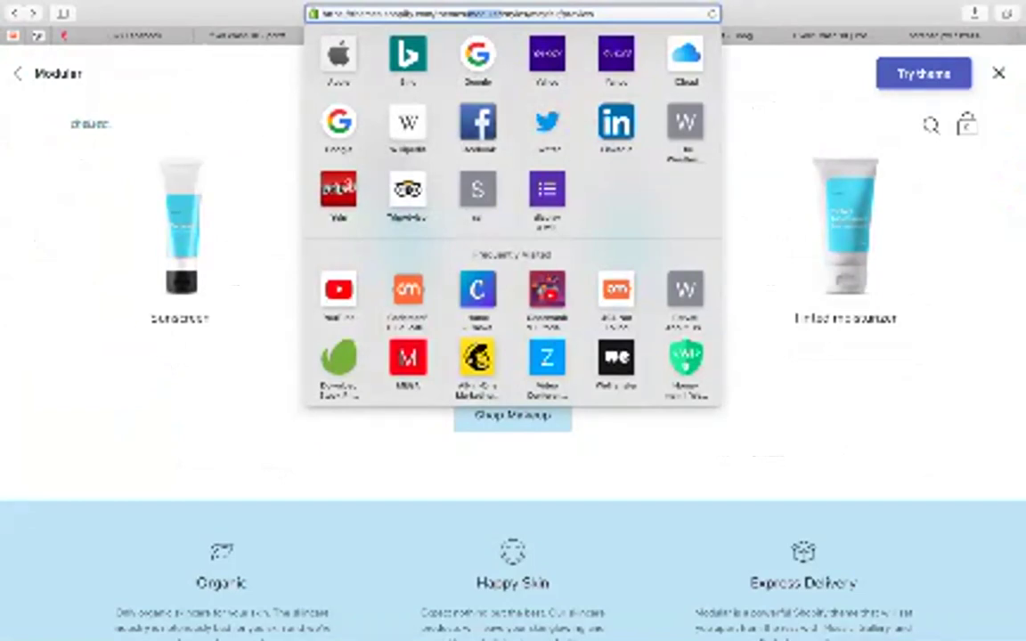
pyautogui.press('Escape')
pyautogui.click(485, 36)
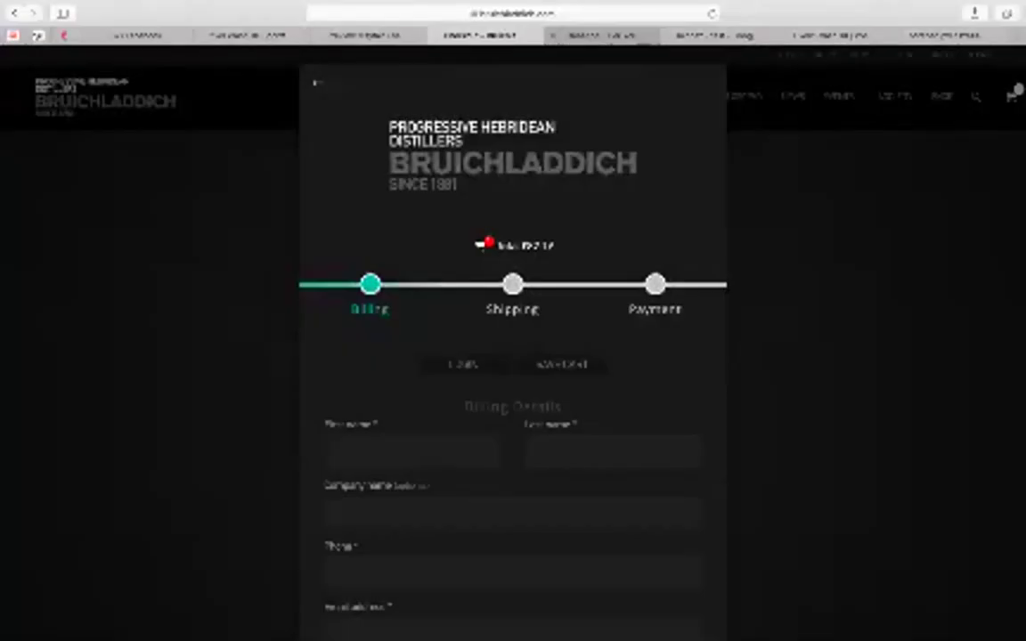
pyautogui.hotkey('ctrl', 'shift', 'Tab')
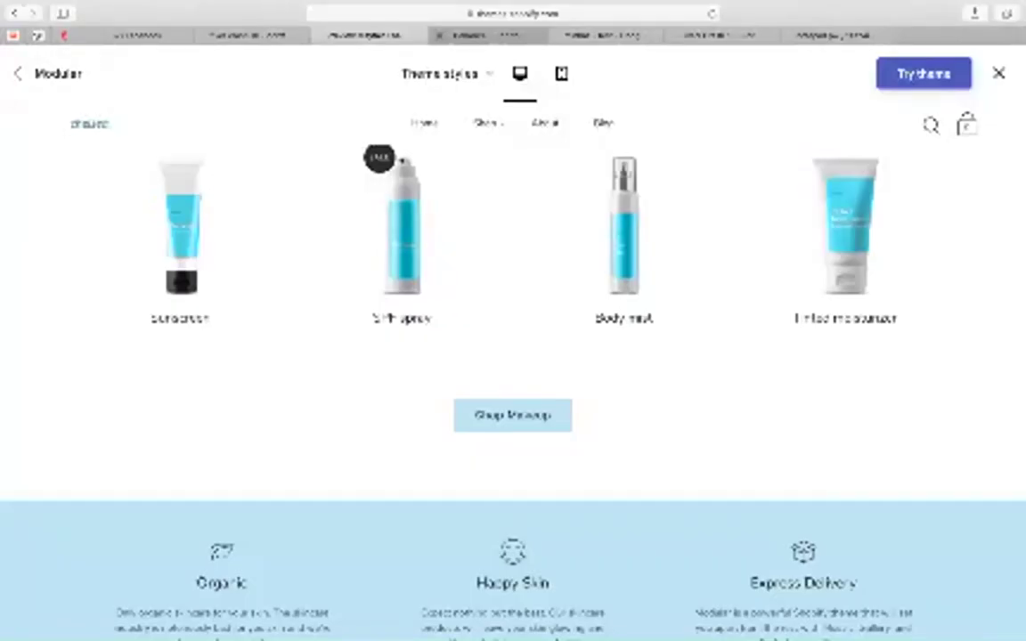
pyautogui.hotkey('ctrl', 'Tab')
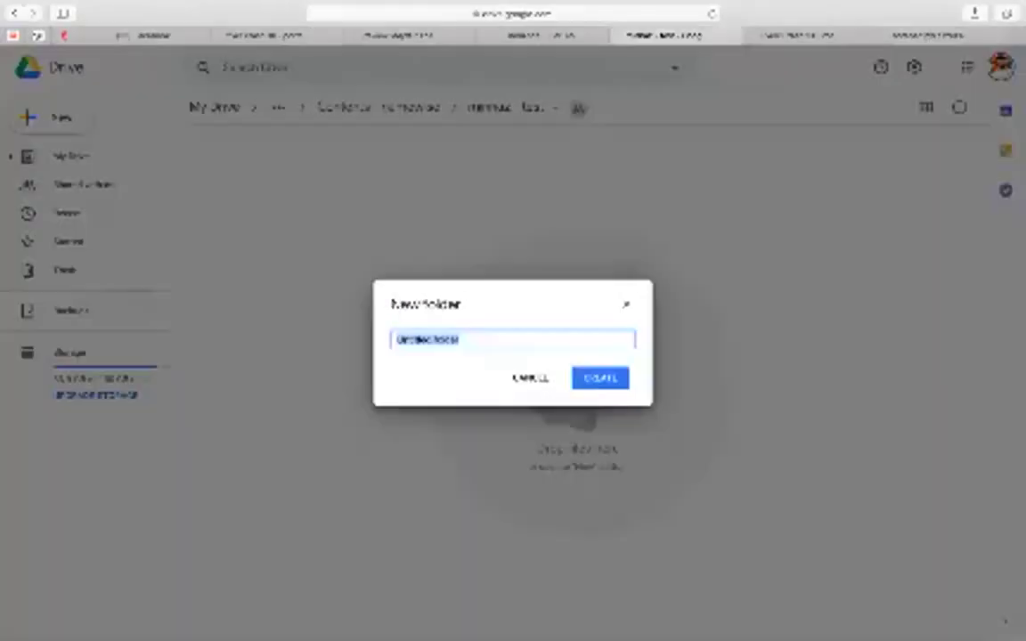
pyautogui.write('modular theme')
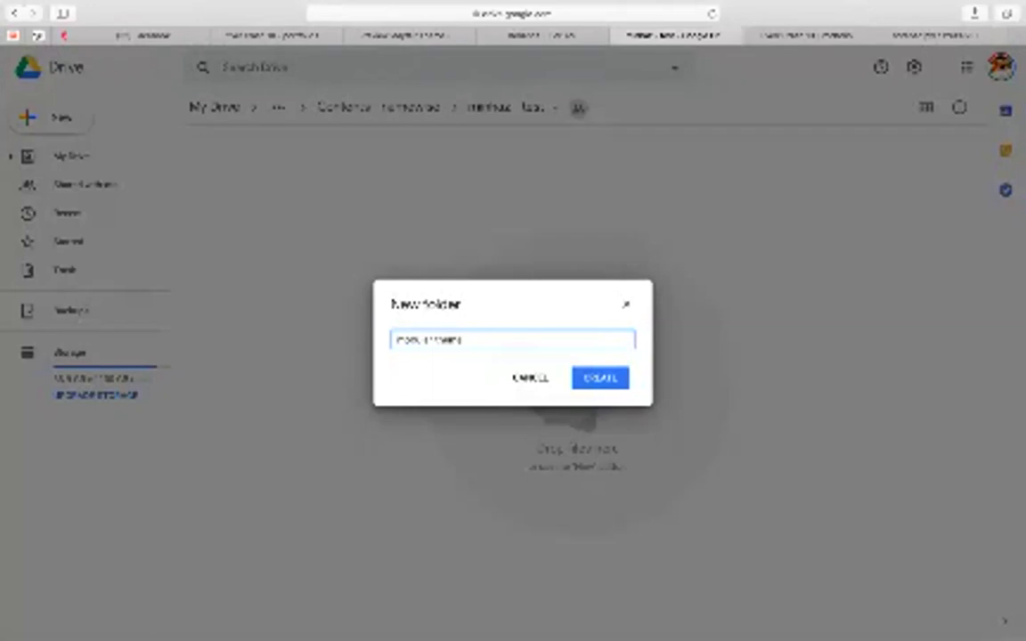
pyautogui.press('Return')
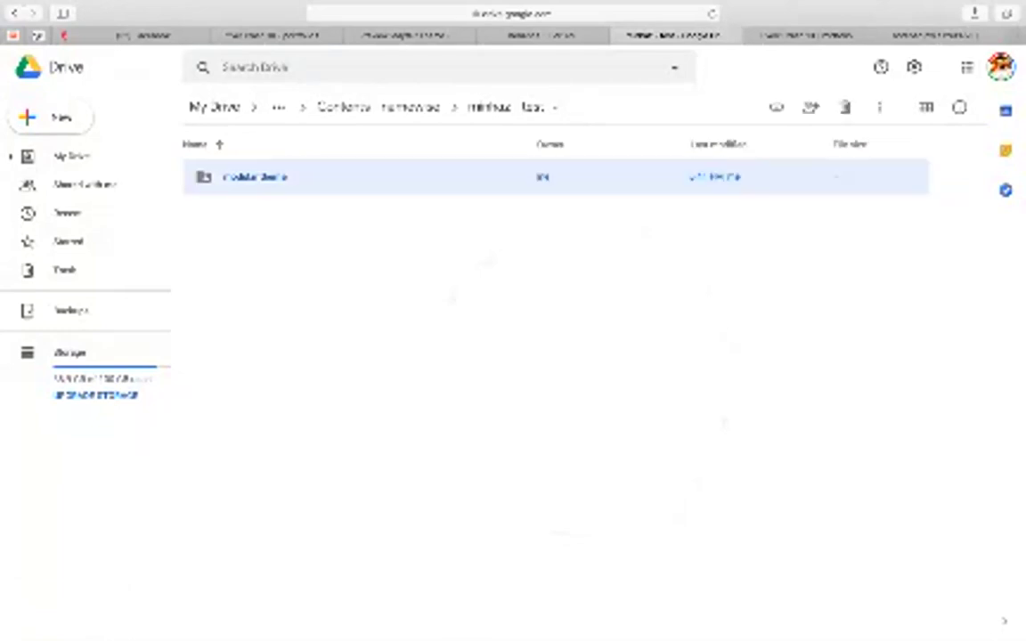
# Step: Upload the six consecutive Desktop screenshots starting with the first 6.31 PM one into the "modular theme" folder
pyautogui.doubleClick(254, 176)
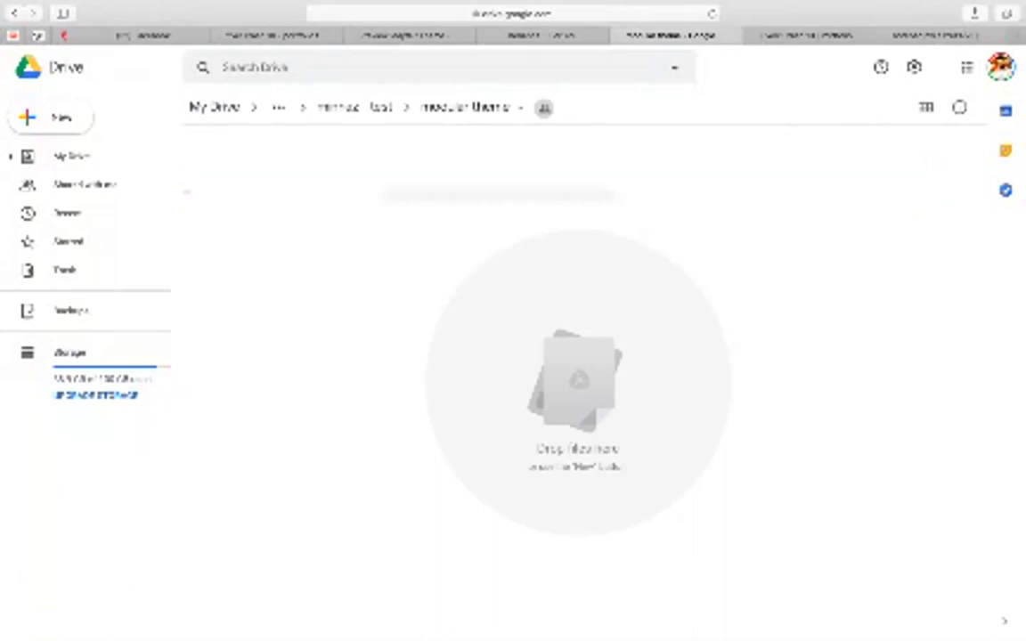
pyautogui.rightClick(388, 205)
pyautogui.click(457, 255)
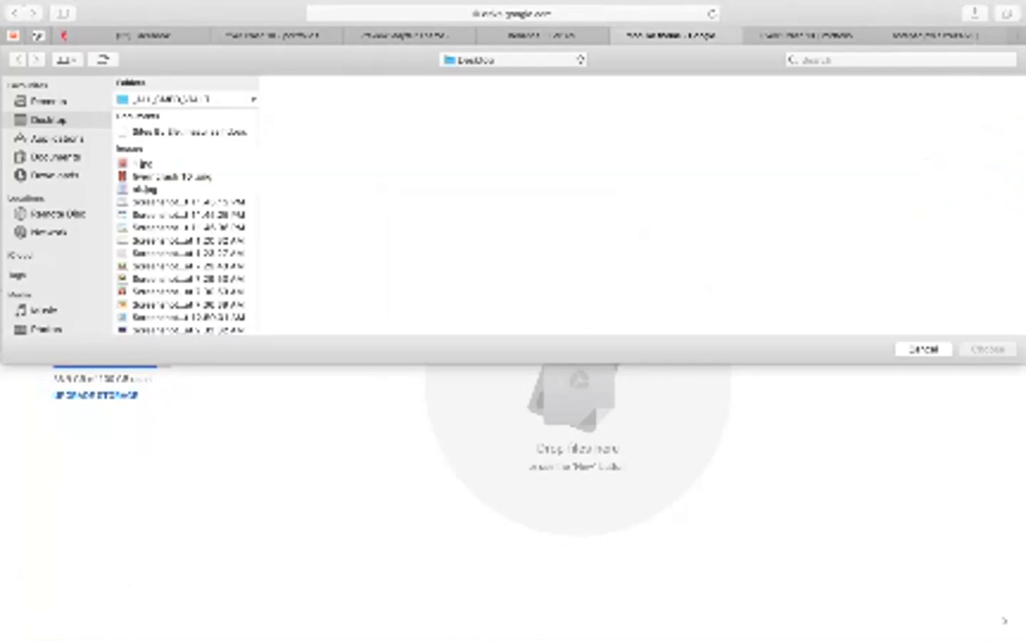
pyautogui.scroll(-10, 184, 205)
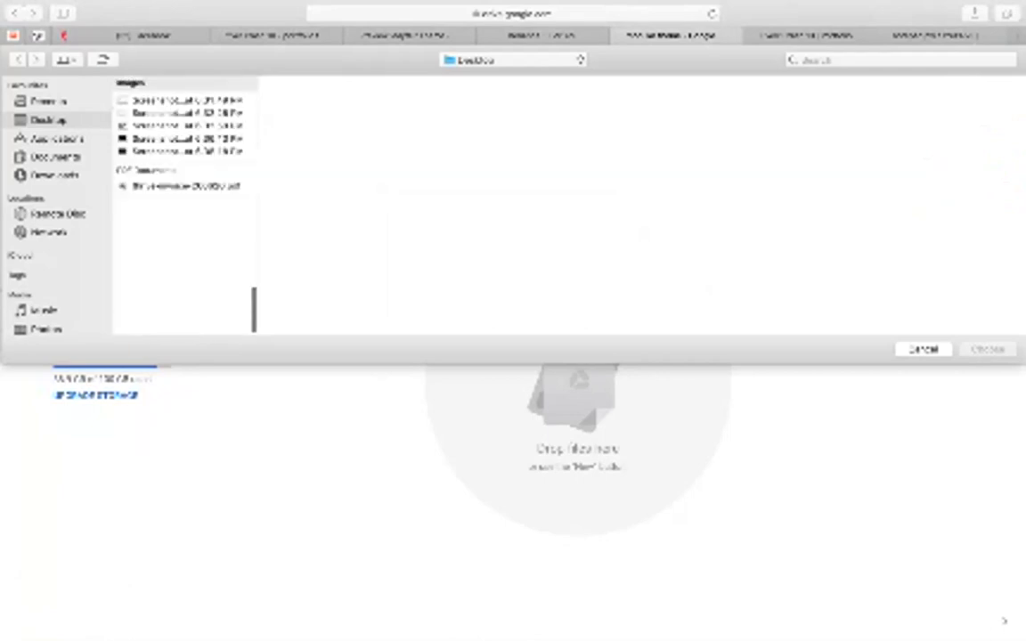
pyautogui.scroll(3, 184, 205)
pyautogui.click(185, 229)
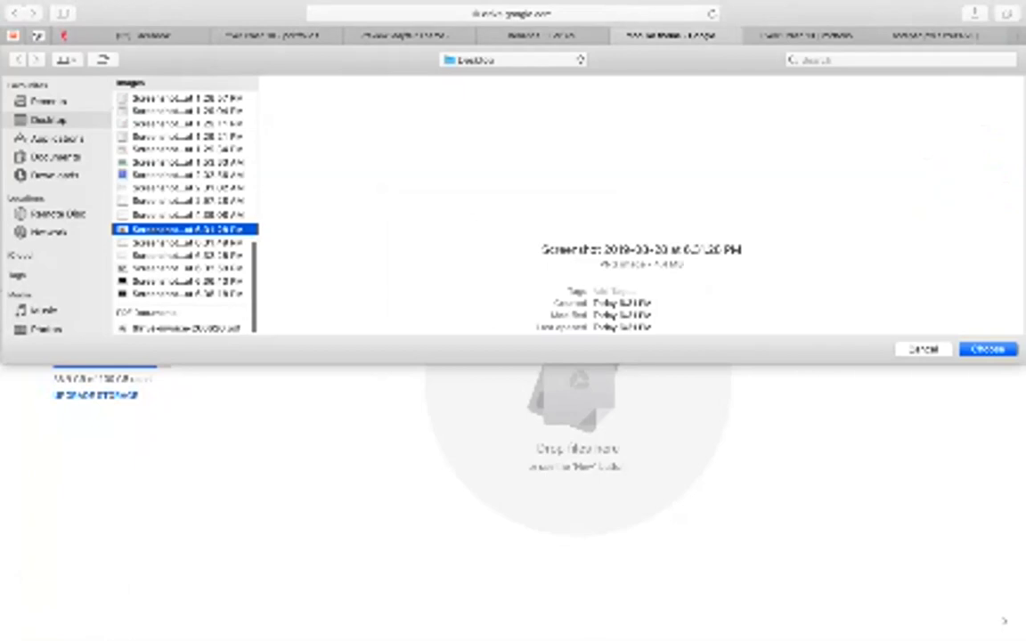
pyautogui.click(184, 255)
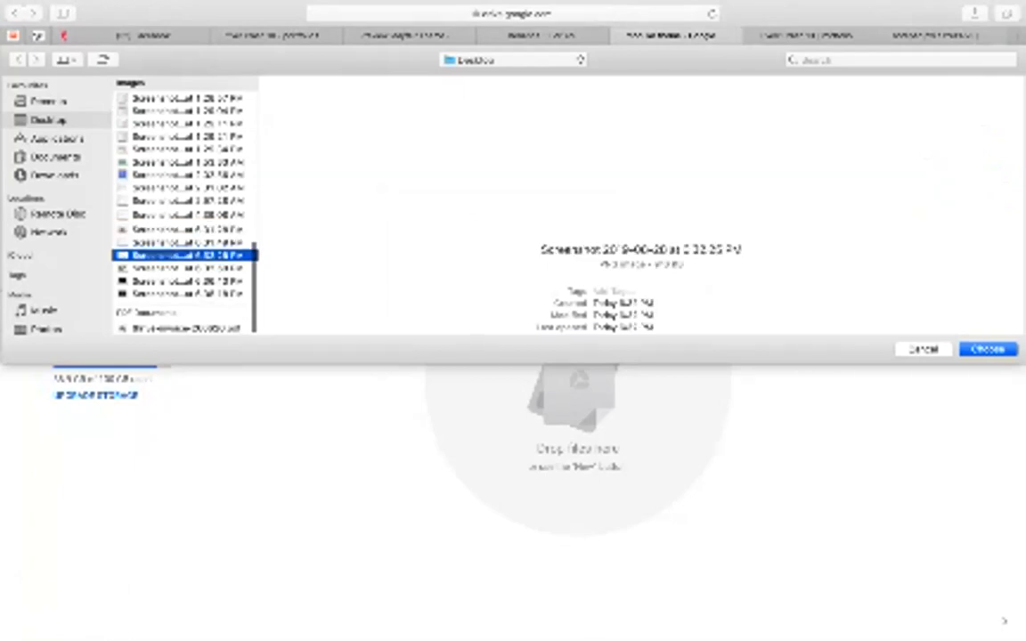
pyautogui.click(184, 230)
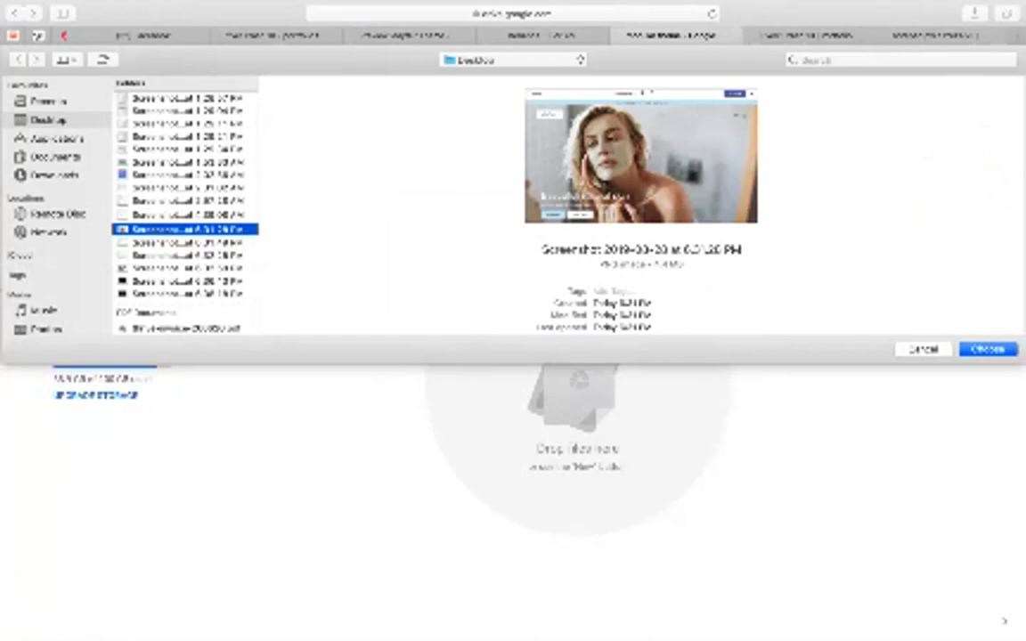
pyautogui.keyDown('shift'); pyautogui.click(187, 268); pyautogui.keyUp('shift')
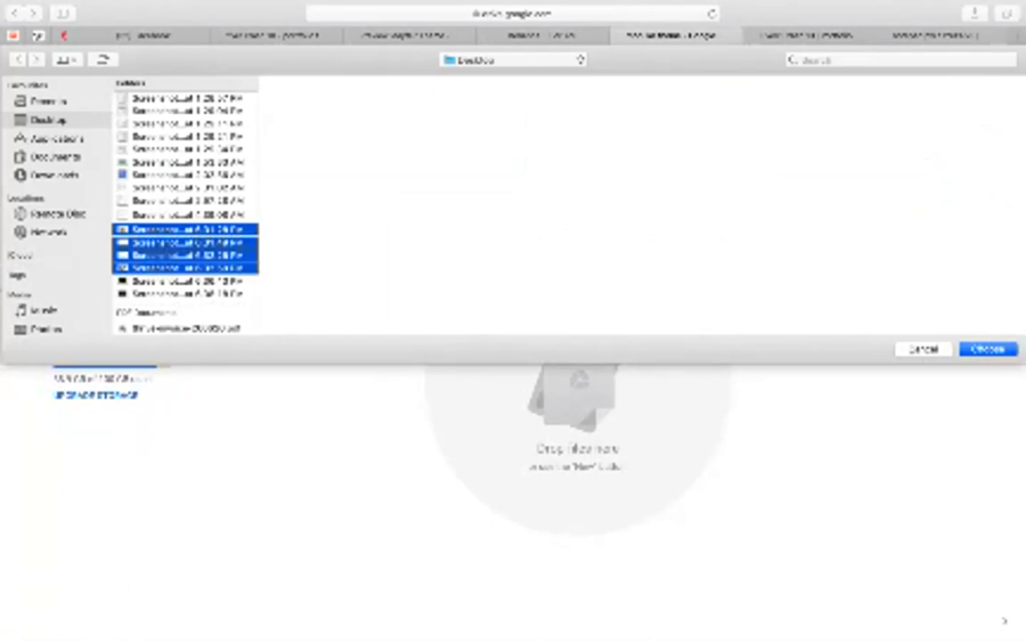
pyautogui.hotkey('shift', 'Down')
pyautogui.hotkey('shift', 'Down')
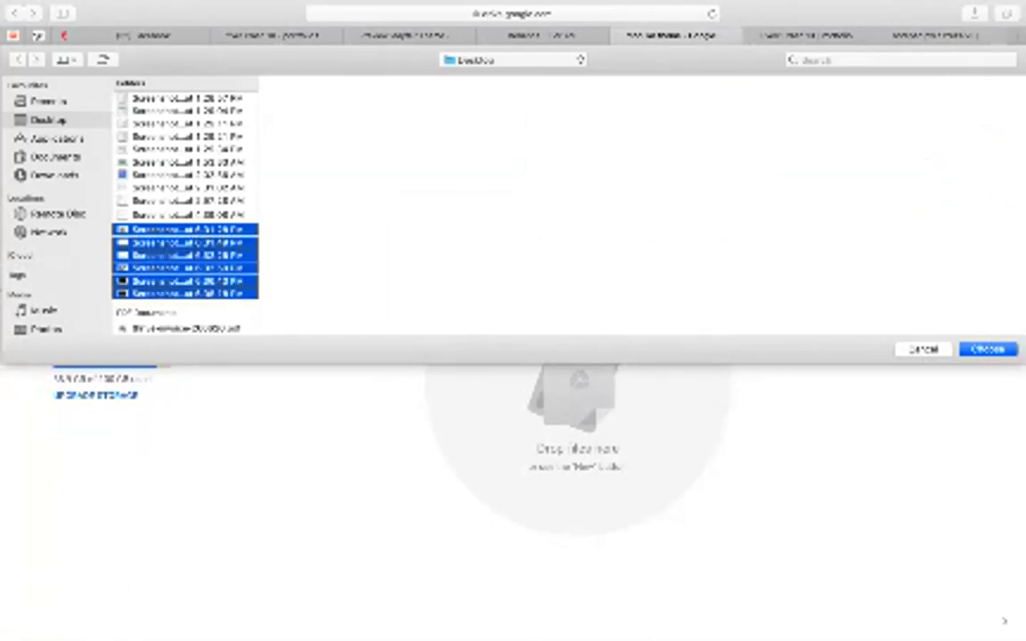
pyautogui.press('Return')
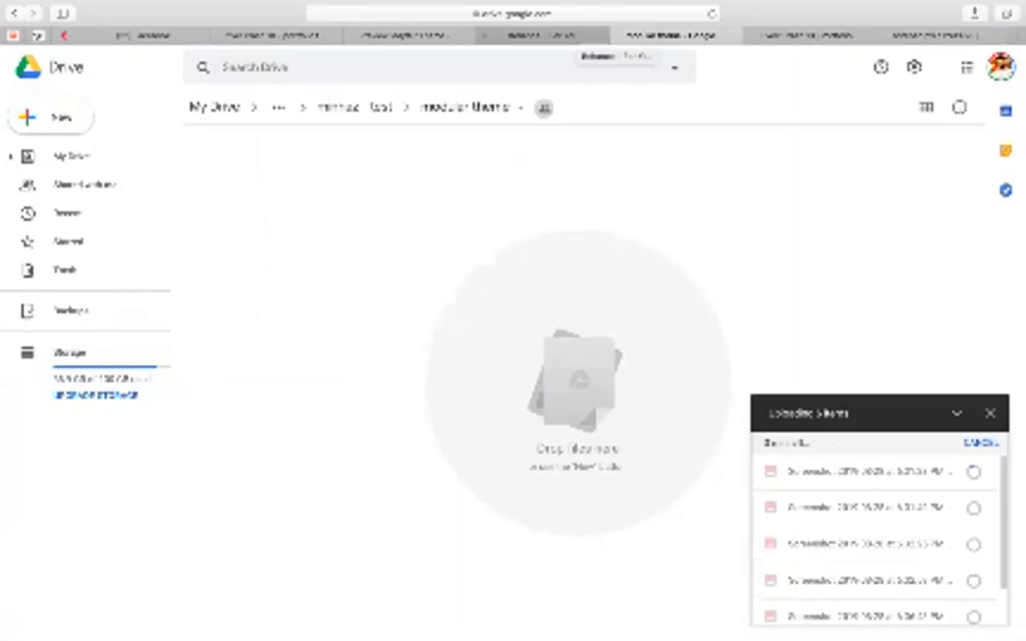
# Step: Switch to Behance, create a new project and upload the same six Desktop screenshots as its content
pyautogui.click(539, 35)
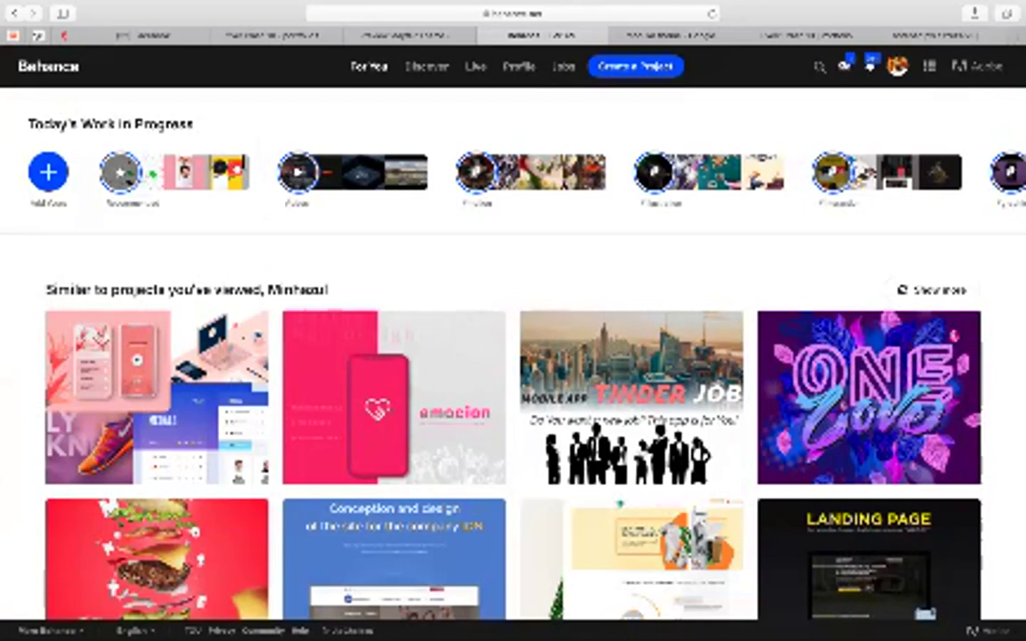
pyautogui.click(636, 67)
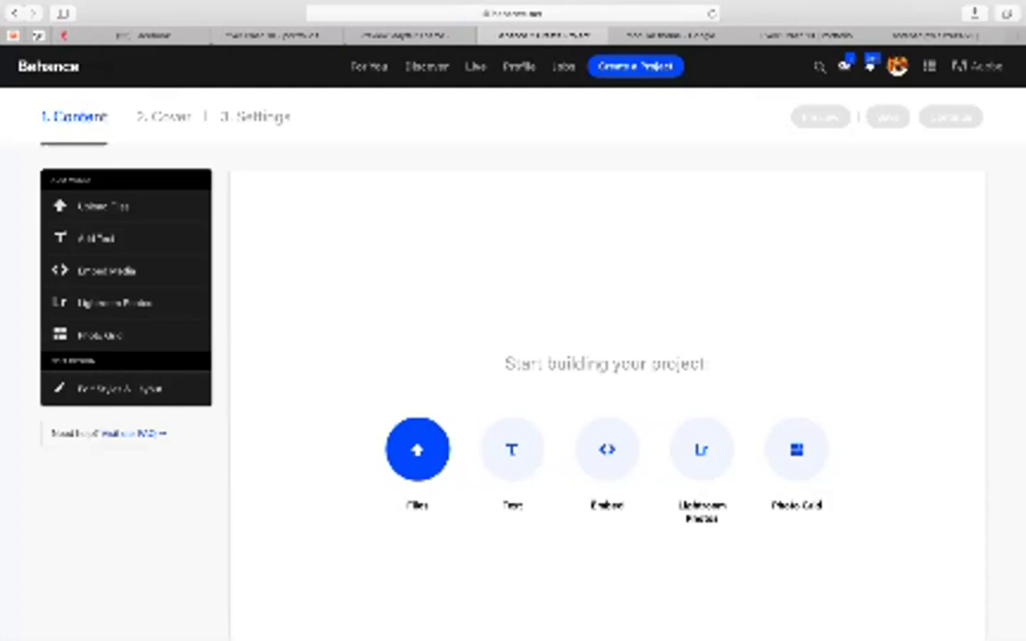
pyautogui.click(417, 449)
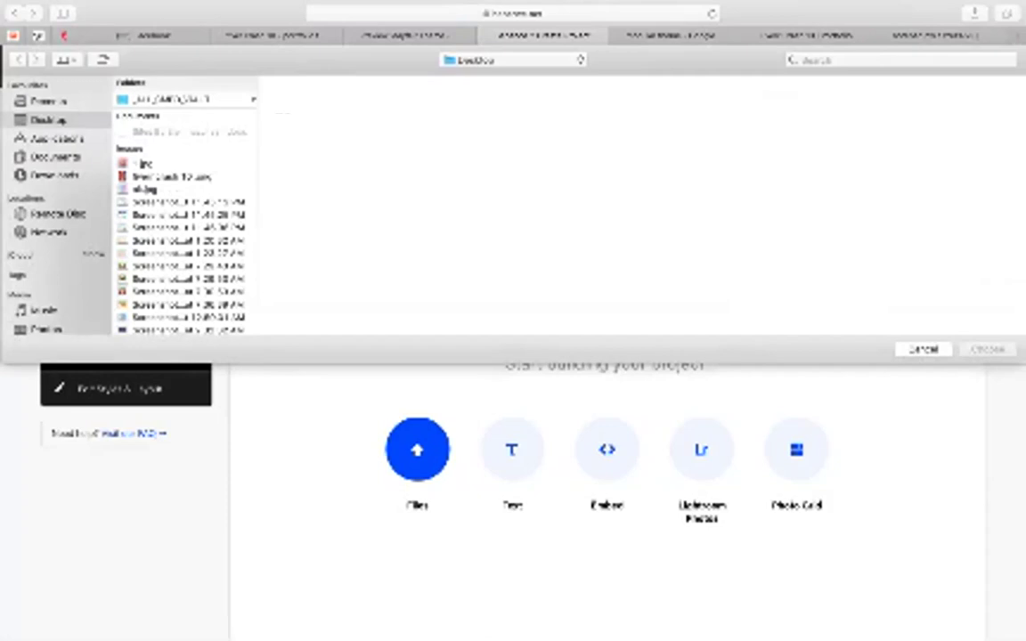
pyautogui.scroll(-5, 184, 205)
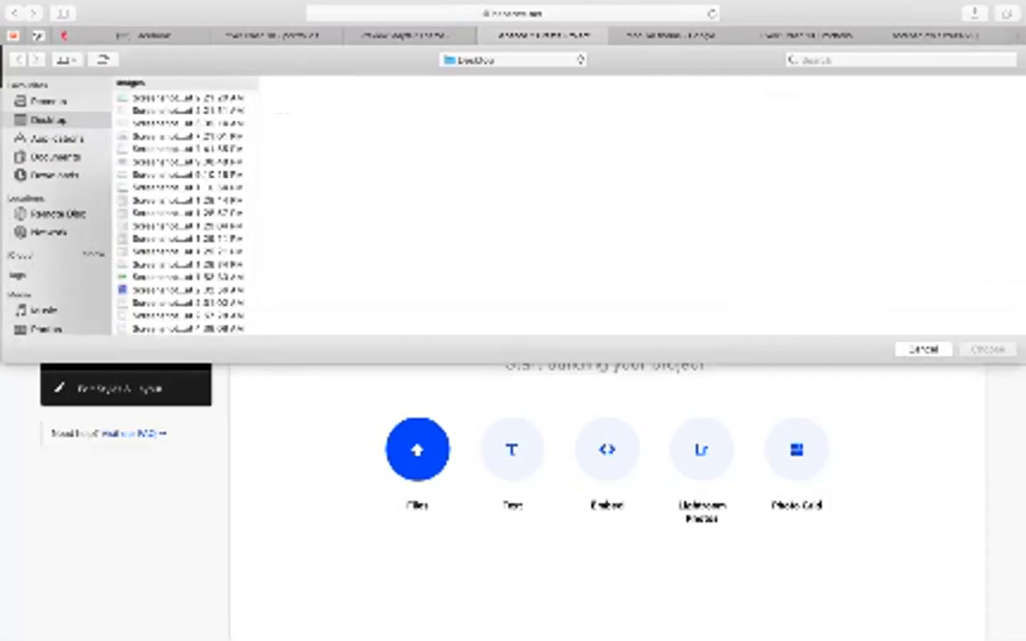
pyautogui.scroll(-2, 184, 205)
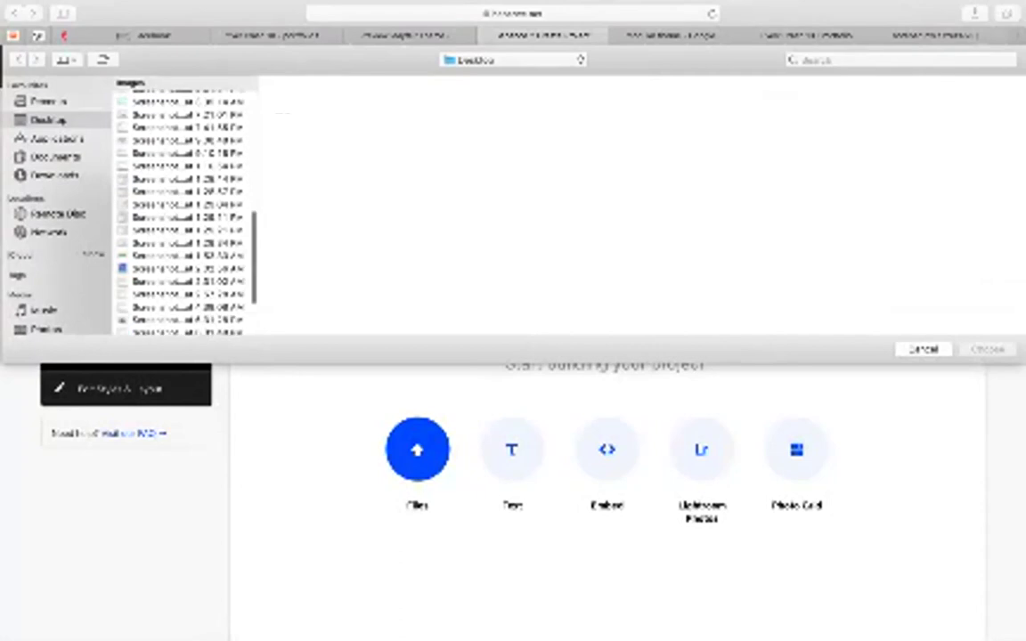
pyautogui.scroll(-3, 184, 205)
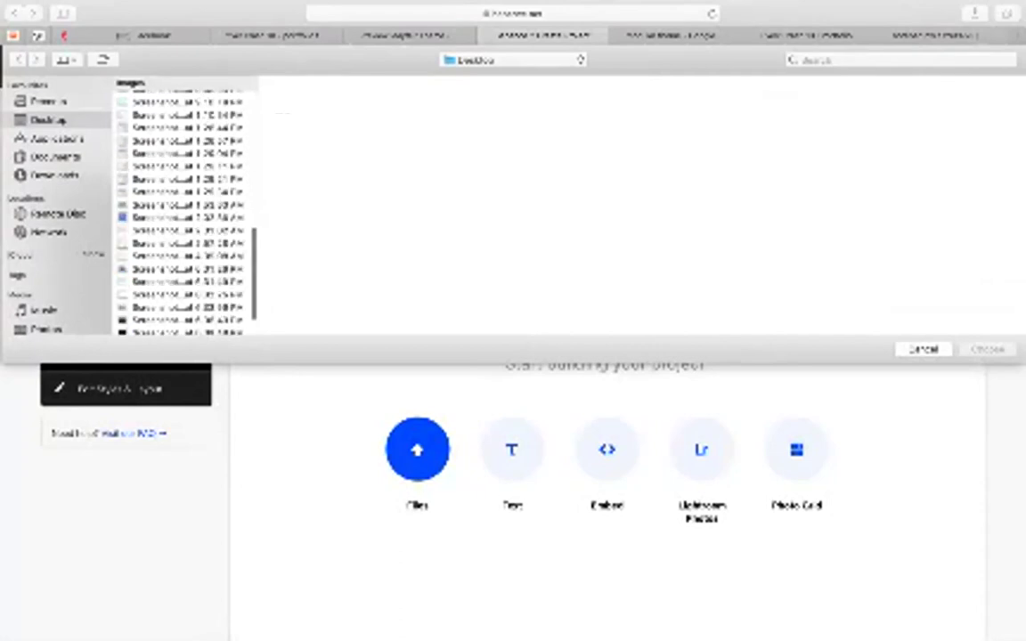
pyautogui.scroll(-3, 185, 204)
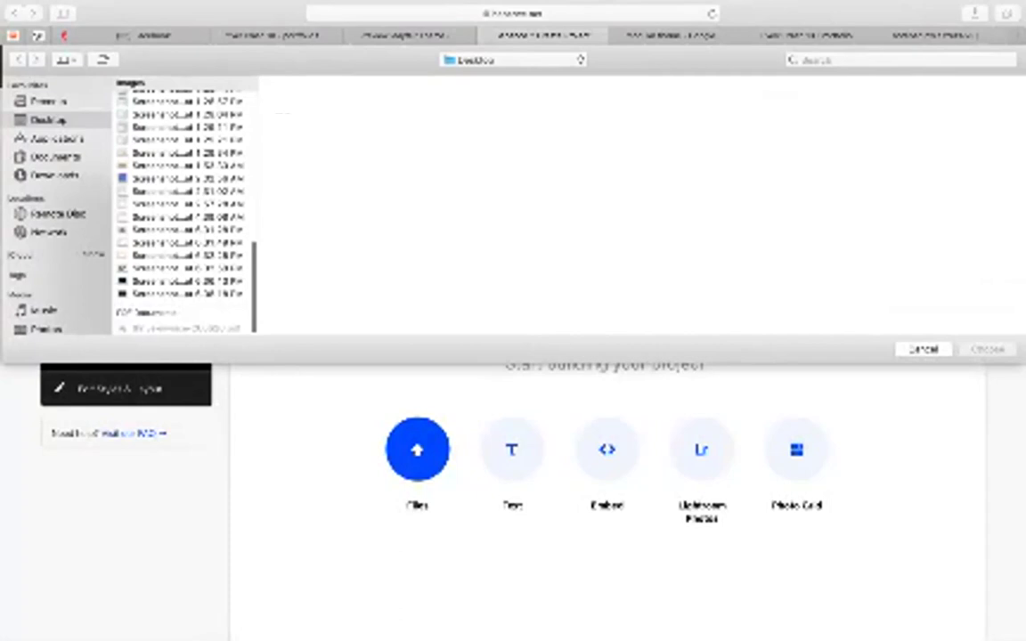
pyautogui.click(184, 230)
pyautogui.hotkey('shift', 'Down')
pyautogui.hotkey('shift', 'Down')
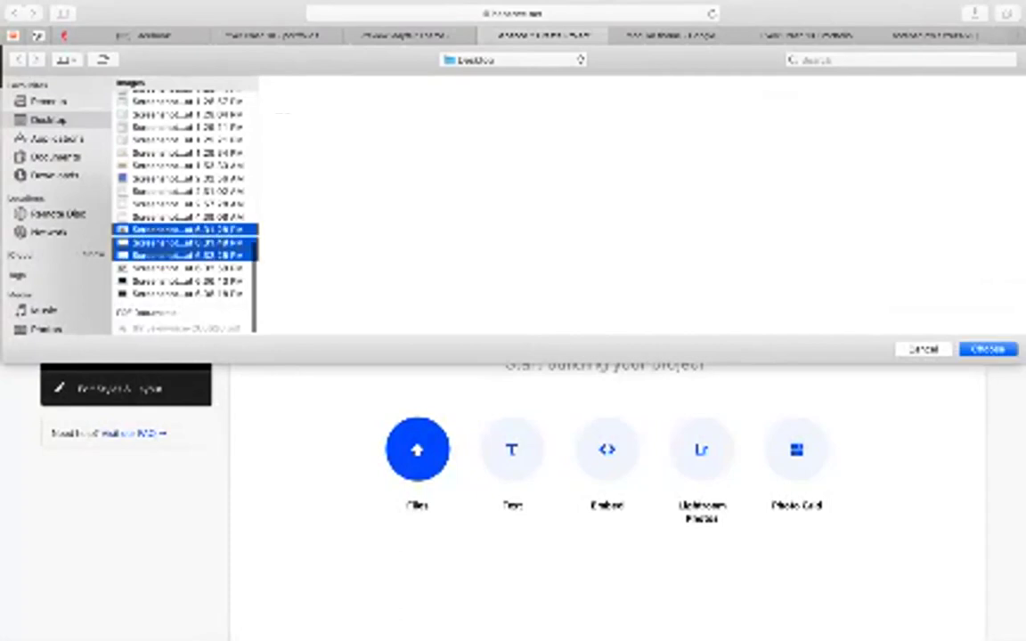
pyautogui.hotkey('shift', 'Down')
pyautogui.hotkey('shift', 'Down')
pyautogui.hotkey('shift', 'Down')
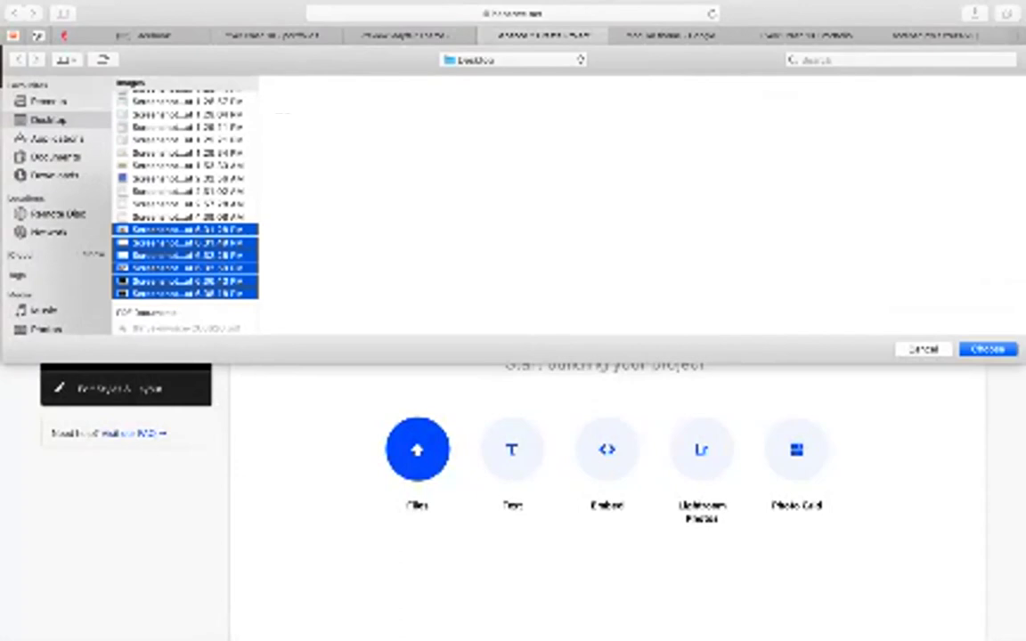
pyautogui.press('Return')
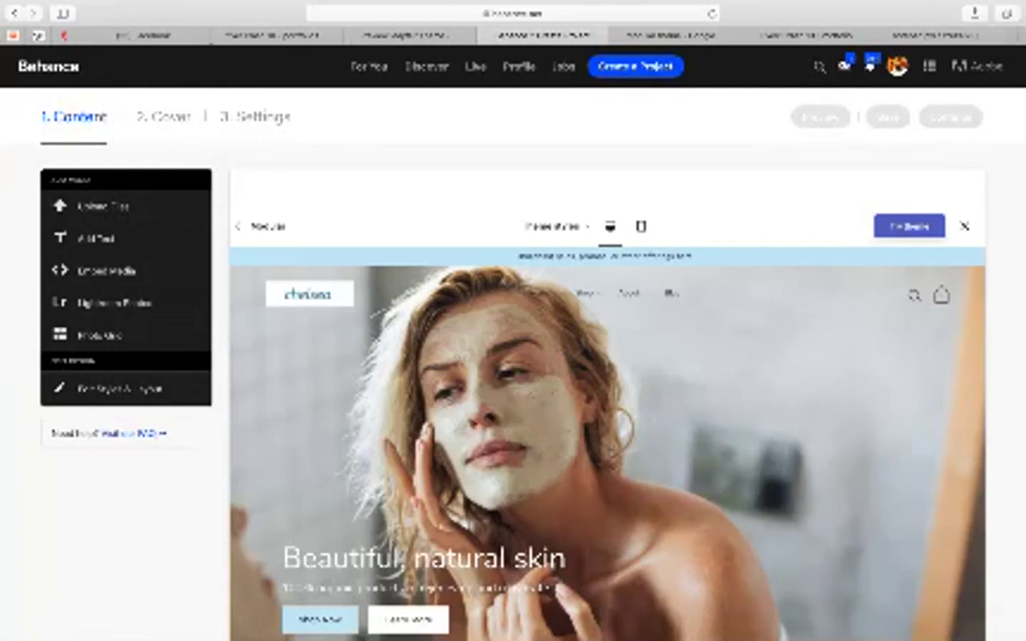
# Step: Set the project's background color to a light blue in the style and layout settings
pyautogui.scroll(-1, 608, 406)
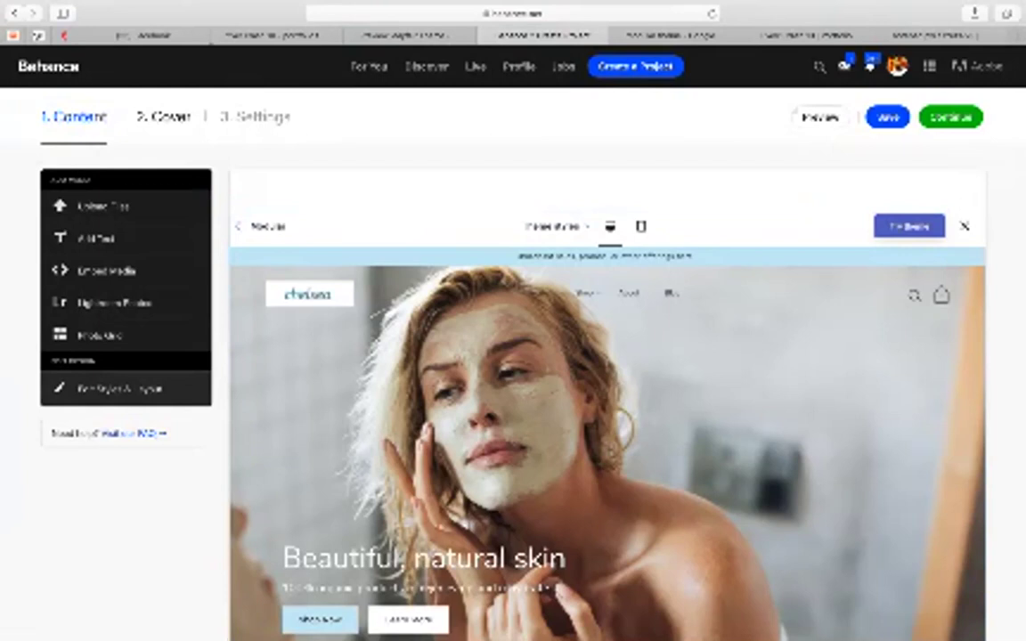
pyautogui.click(120, 389)
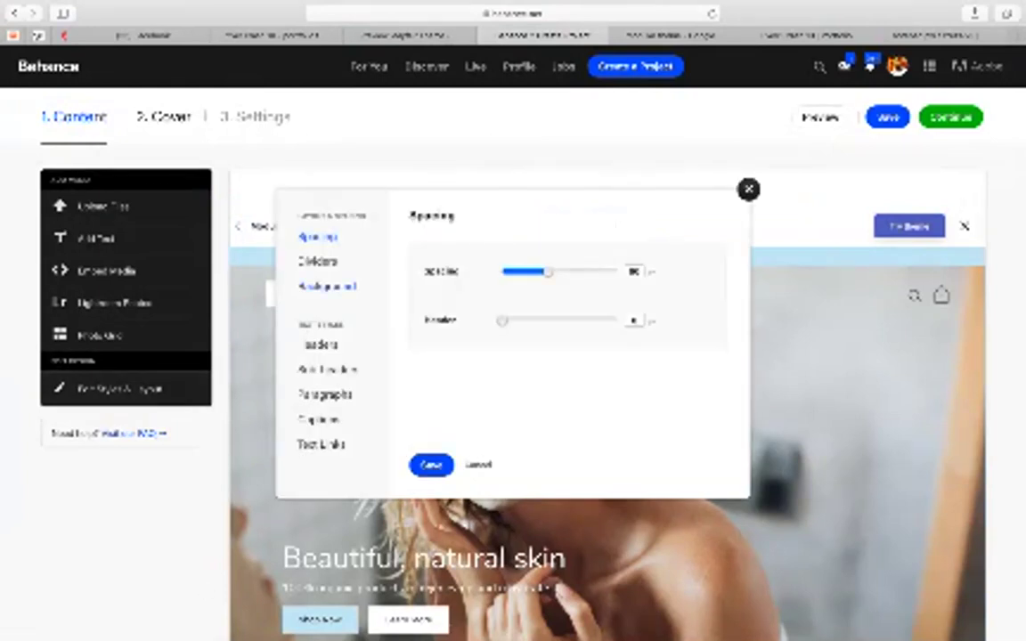
pyautogui.click(328, 286)
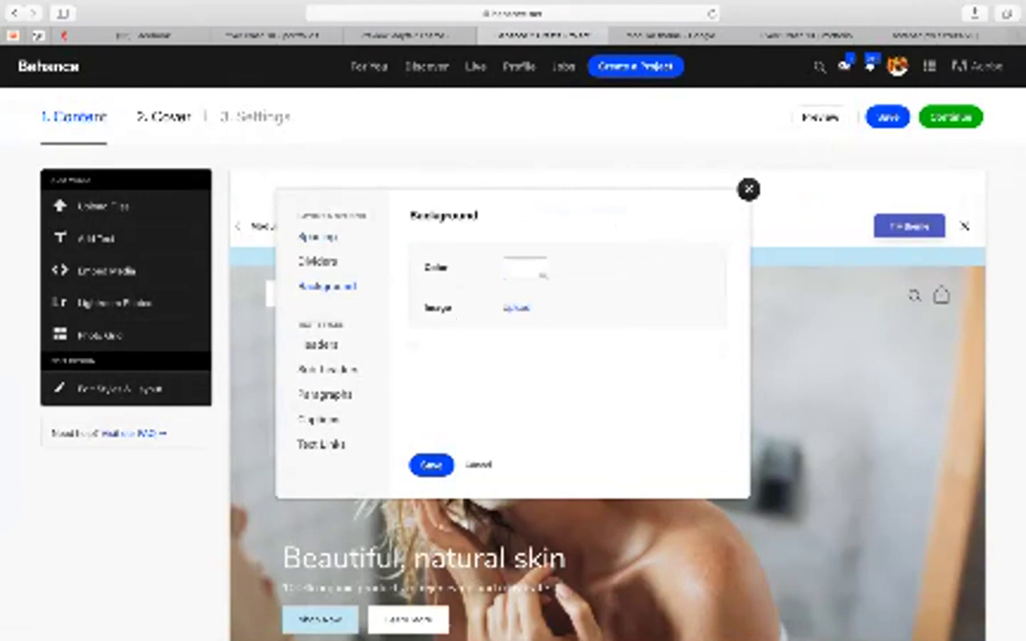
pyautogui.click(542, 275)
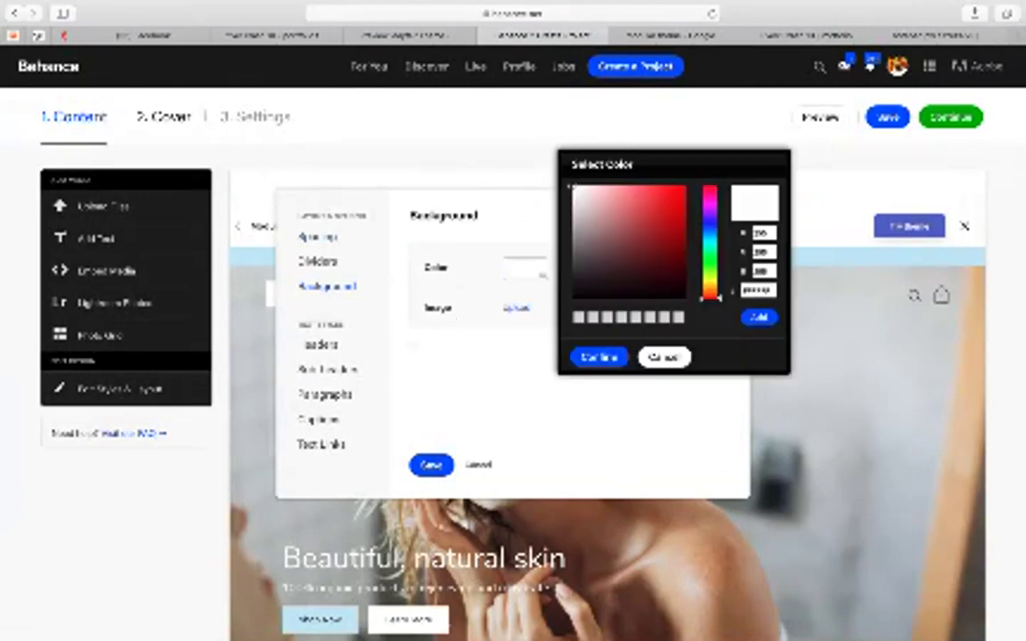
pyautogui.click(711, 237)
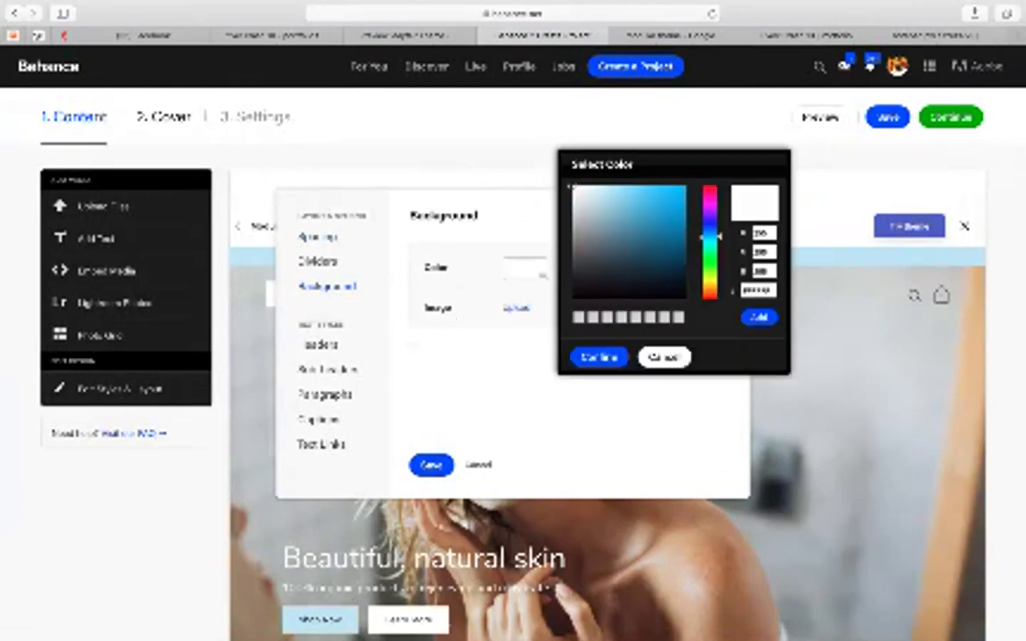
pyautogui.click(611, 195)
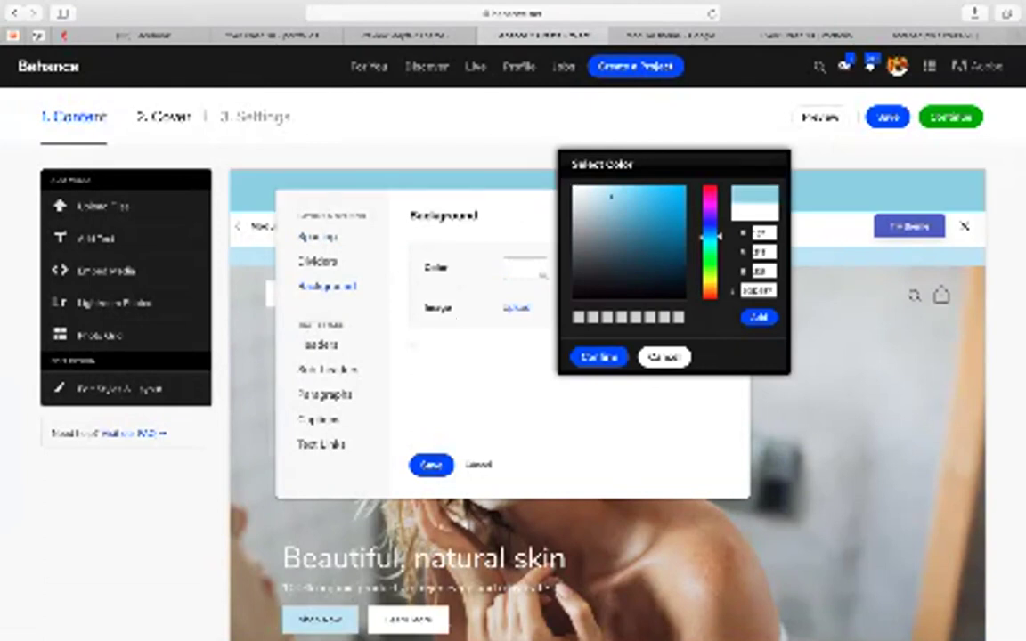
pyautogui.click(599, 356)
pyautogui.rightClick(806, 307)
pyautogui.press('Escape')
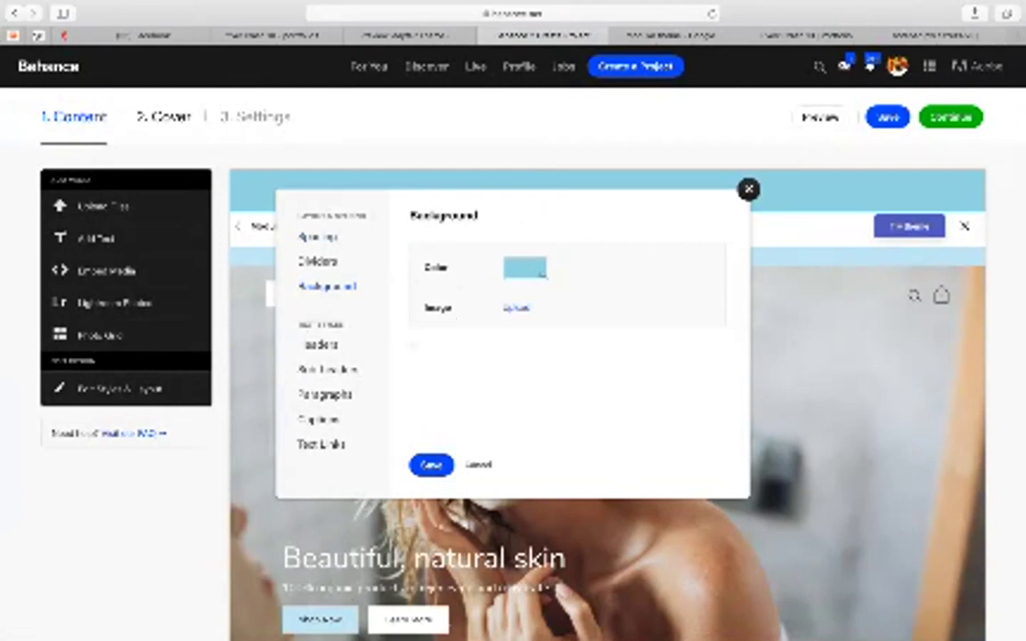
# Step: Lighten the project's background to a pale blue like the site's announcement bar and save the style settings
pyautogui.click(543, 273)
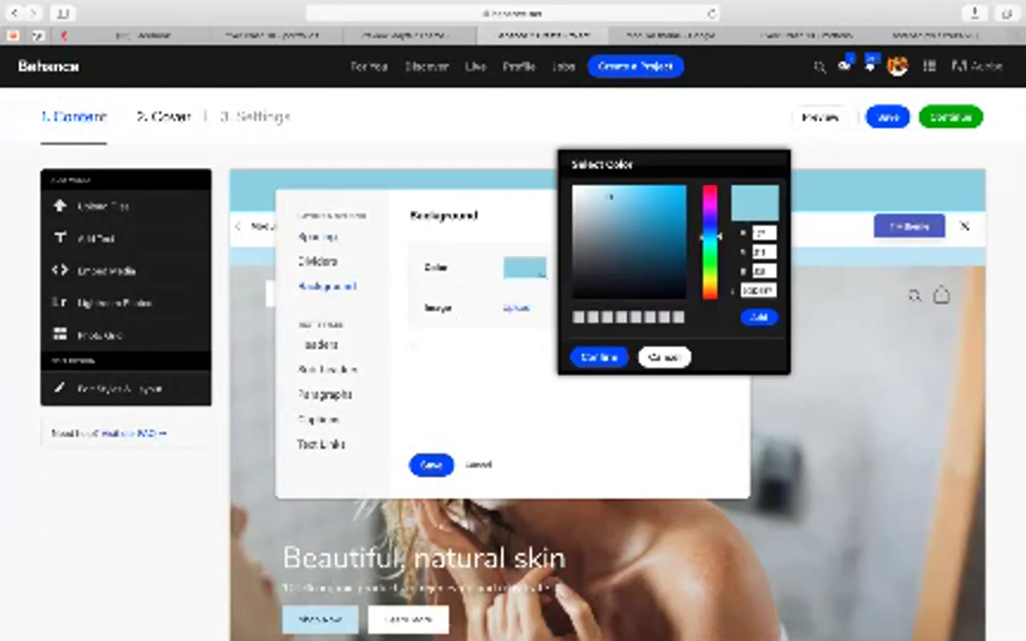
pyautogui.moveTo(610, 196)
pyautogui.mouseDown()
pyautogui.moveTo(599, 189)
pyautogui.moveTo(596, 201)
pyautogui.mouseUp()
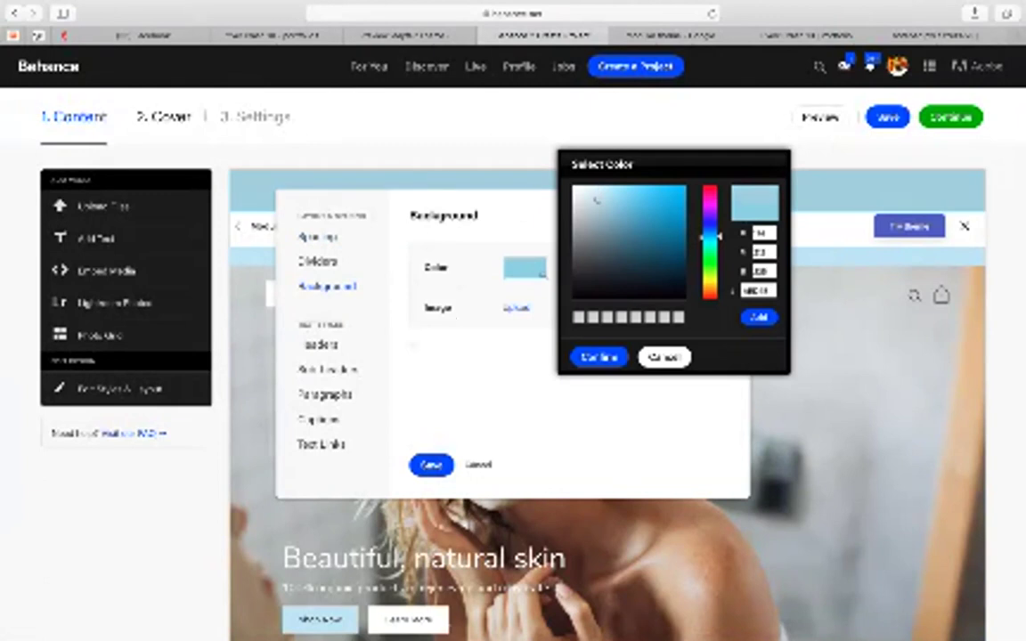
pyautogui.moveTo(597, 200); pyautogui.dragTo(592, 192)
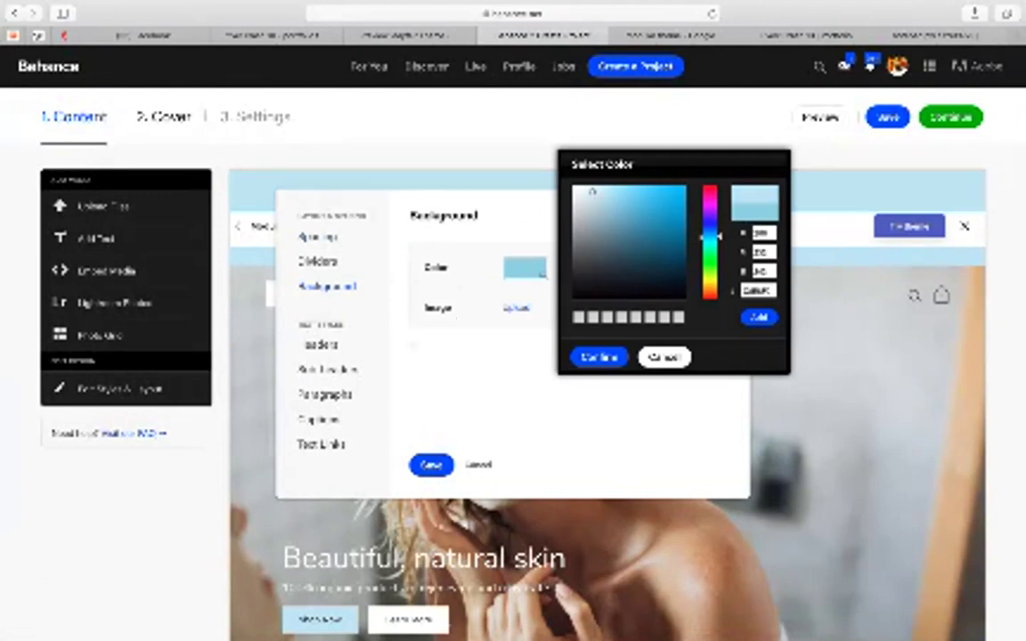
pyautogui.click(598, 358)
pyautogui.scroll(-7, 599, 357)
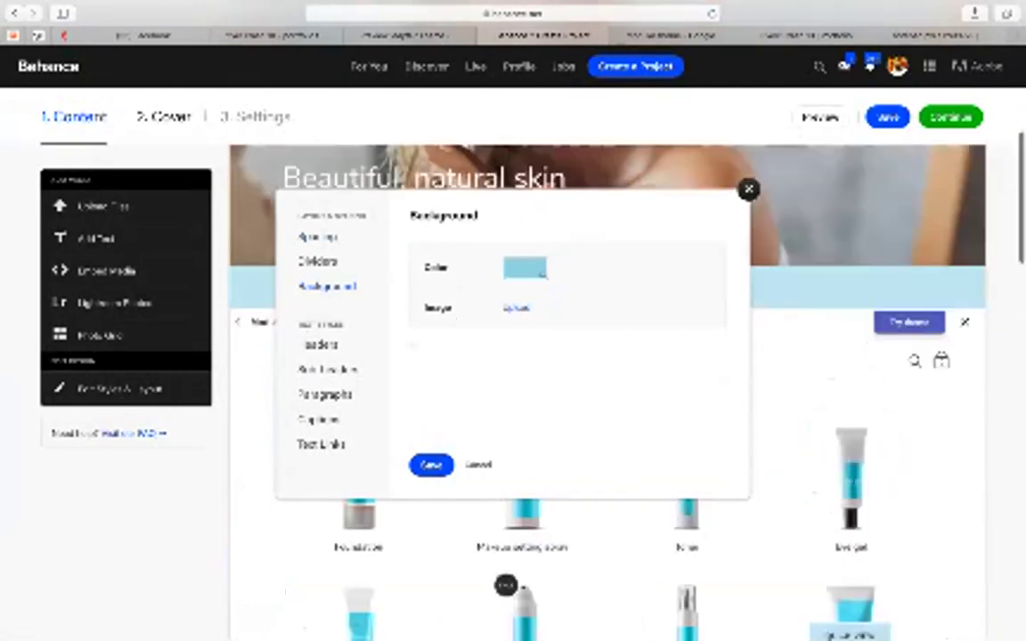
pyautogui.click(544, 276)
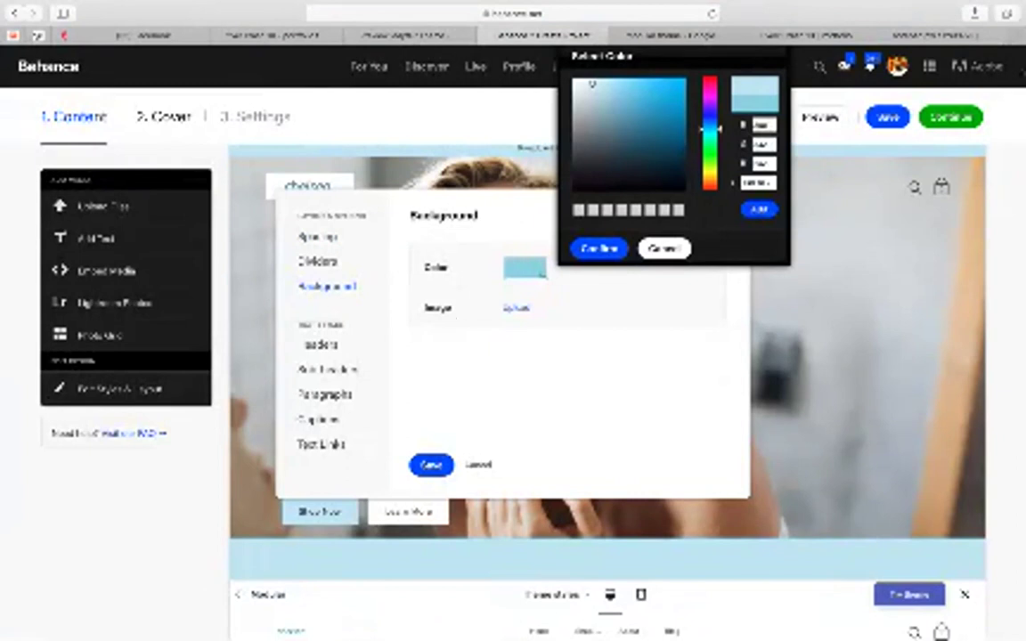
pyautogui.moveTo(592, 84); pyautogui.dragTo(588, 84)
pyautogui.click(600, 249)
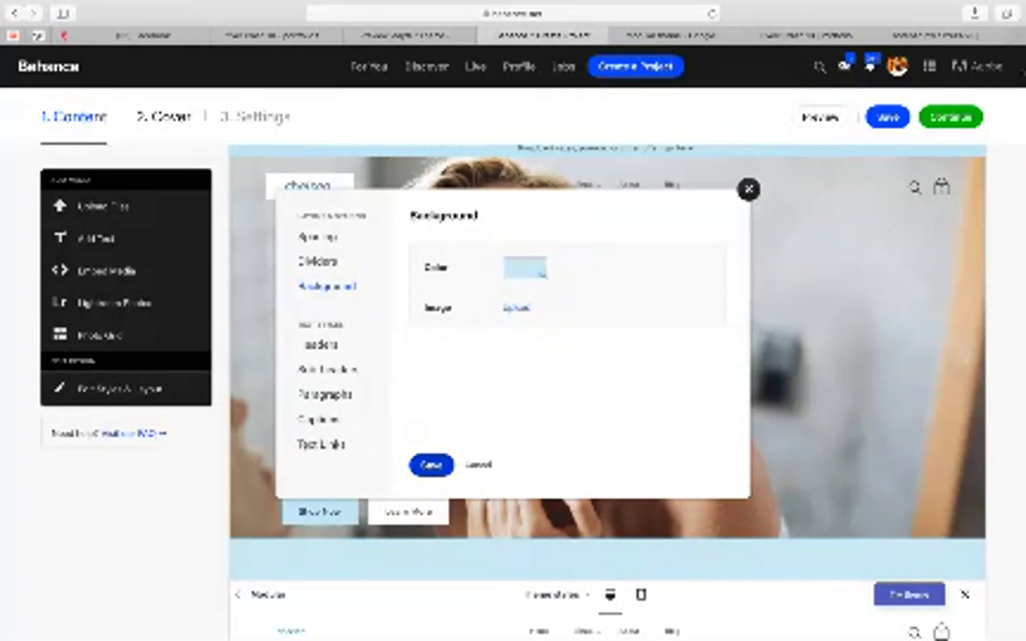
pyautogui.click(431, 464)
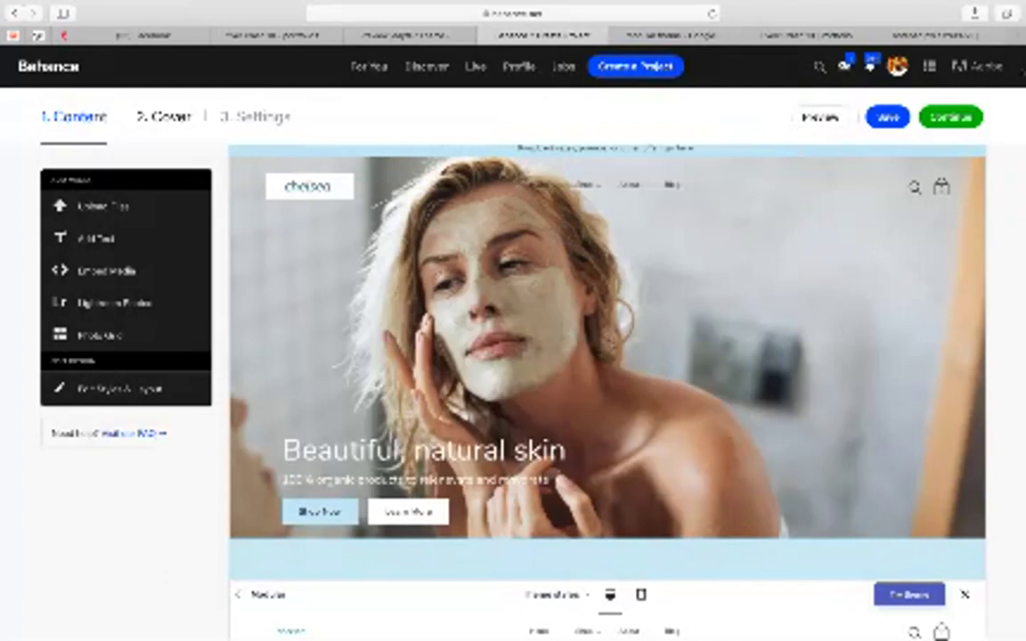
# Step: Add padding to the sides of the first screenshot in the project
pyautogui.scroll(-5, 606, 392)
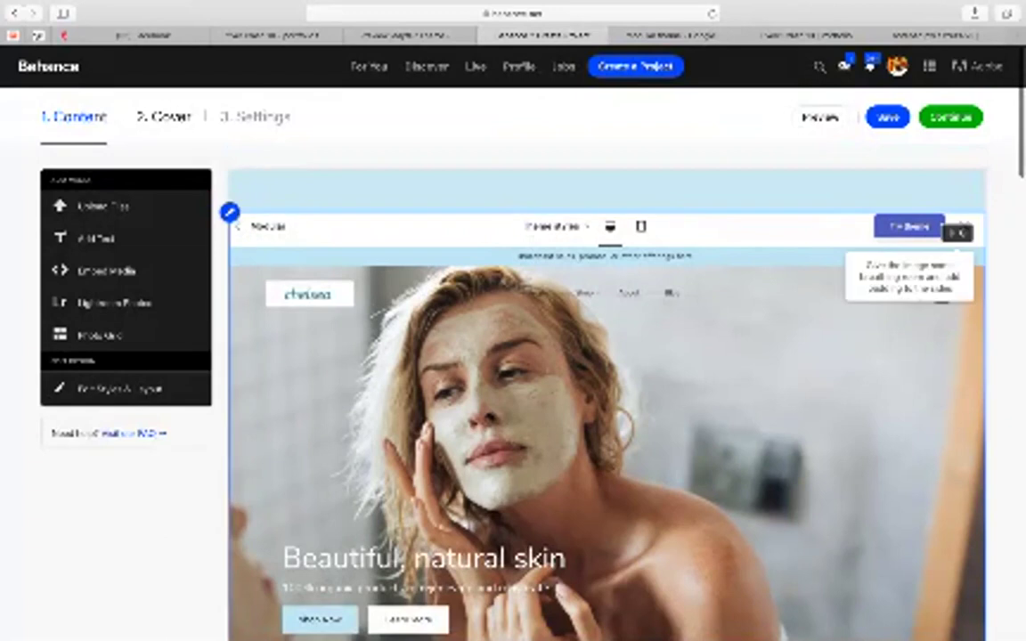
pyautogui.click(961, 227)
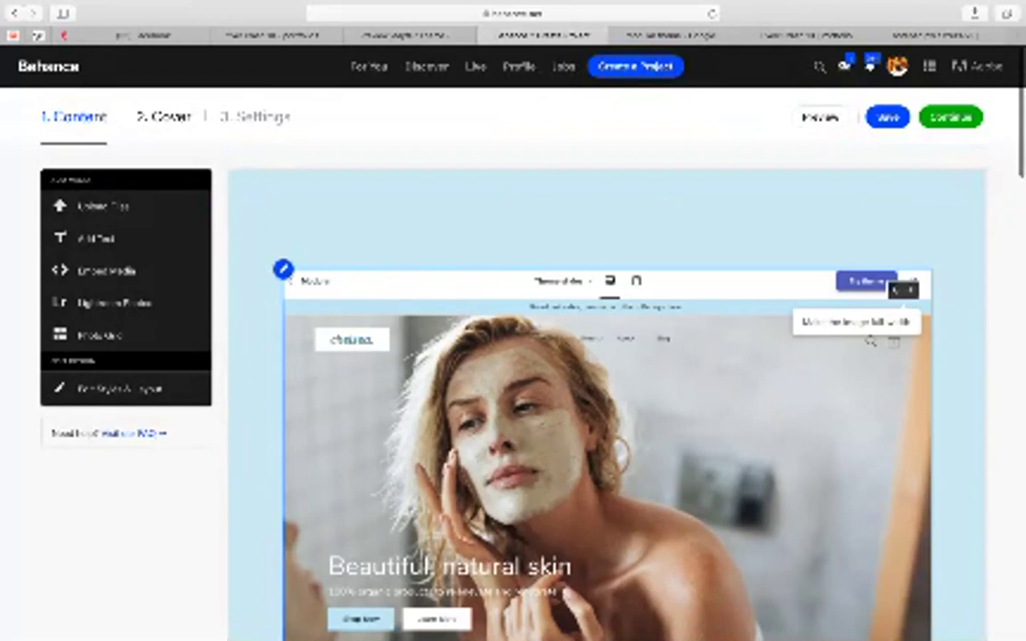
# Step: Add padding to the sides of the second and third screenshots, the Our Favorites collection and the Foundation product page
pyautogui.scroll(-5, 606, 401)
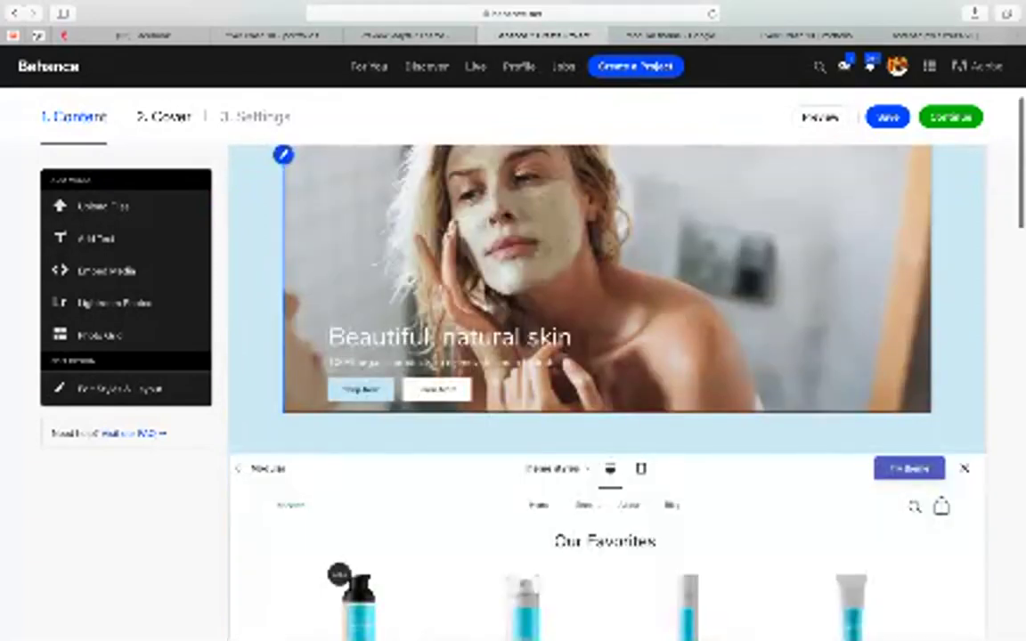
pyautogui.scroll(-3, 606, 391)
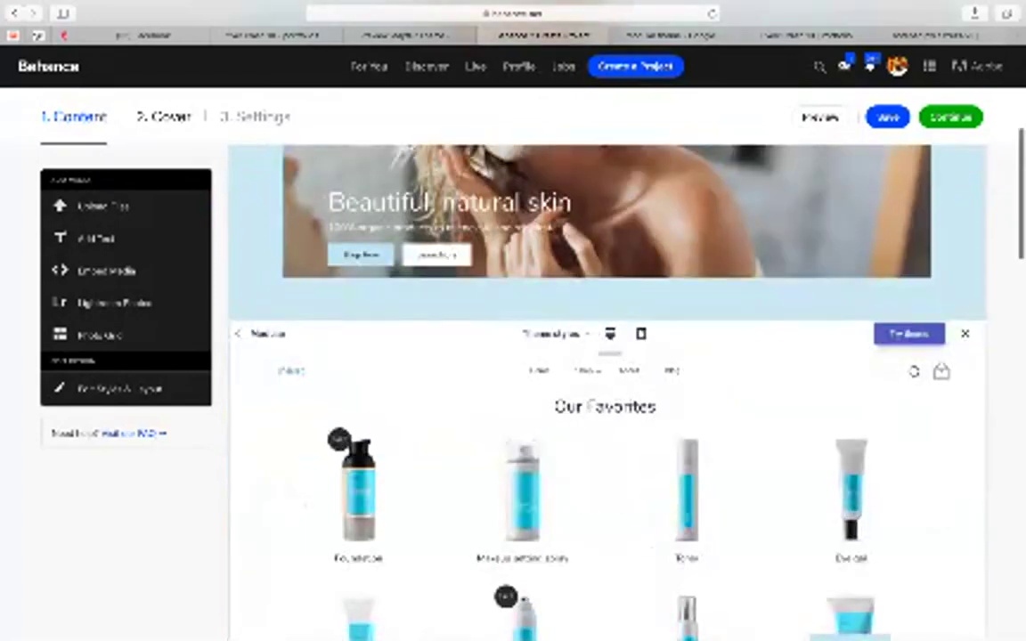
pyautogui.scroll(-3, 850, 518)
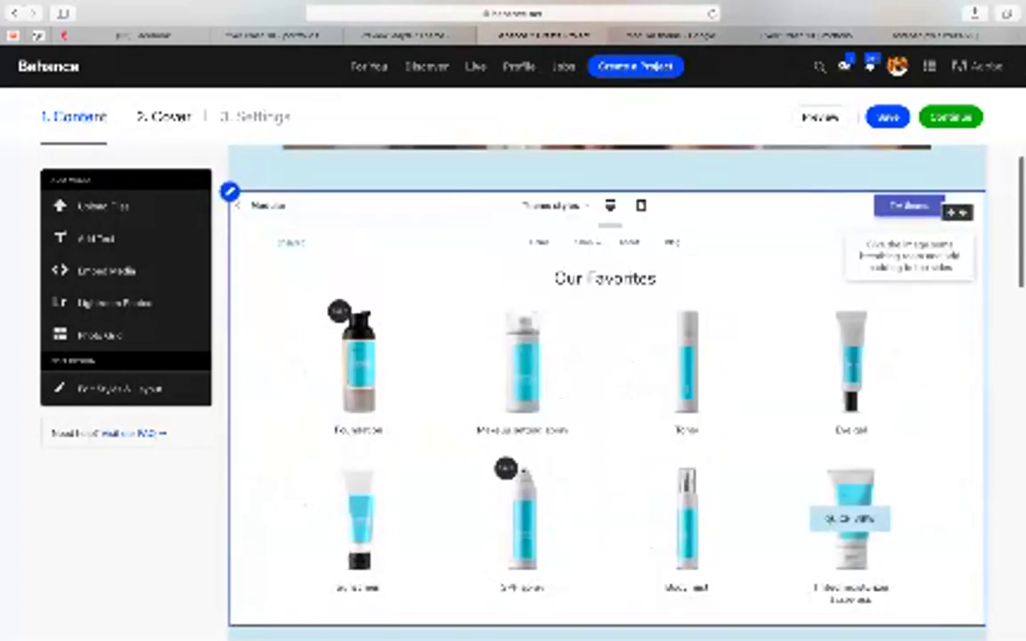
pyautogui.click(958, 212)
pyautogui.scroll(-9, 957, 214)
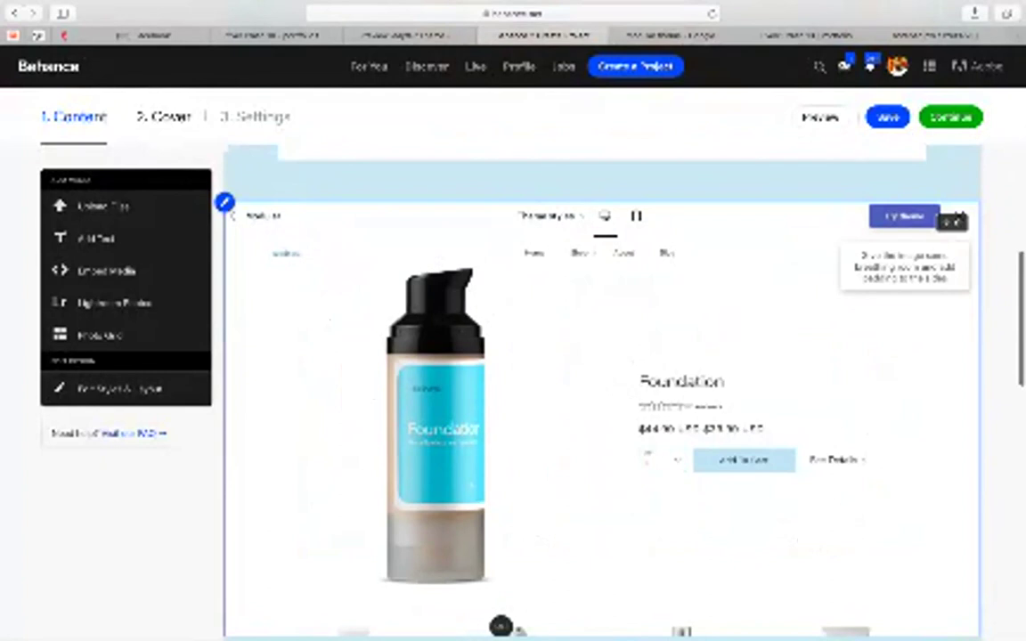
pyautogui.click(957, 217)
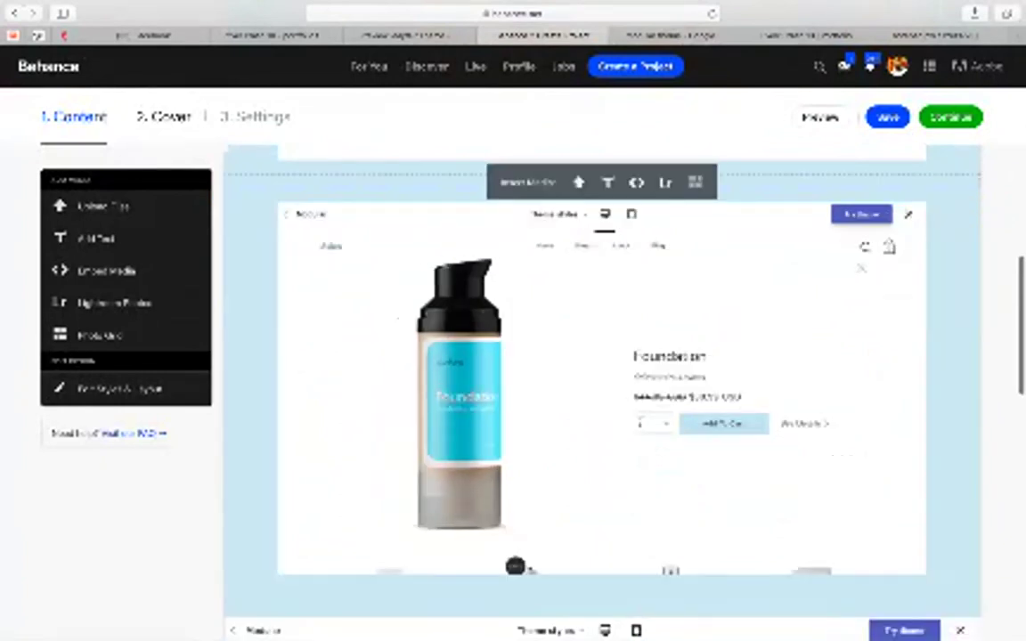
# Step: Add padding to the sides of the fourth and fifth screenshots, the product categories page and the dark Bruichladdich checkout page
pyautogui.scroll(-5, 602, 392)
pyautogui.scroll(-4, 602, 392)
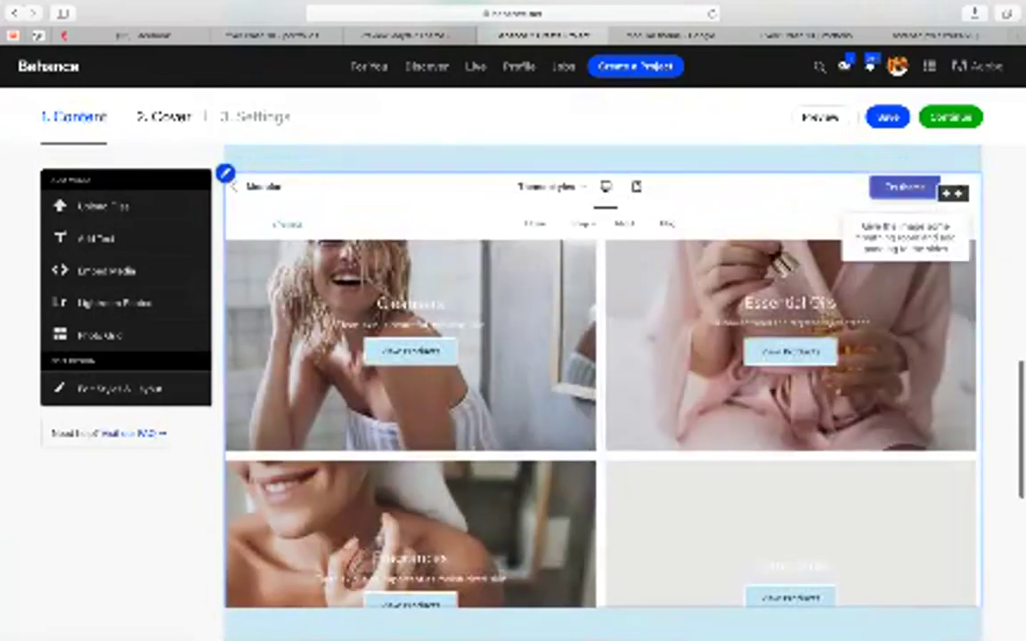
pyautogui.click(953, 193)
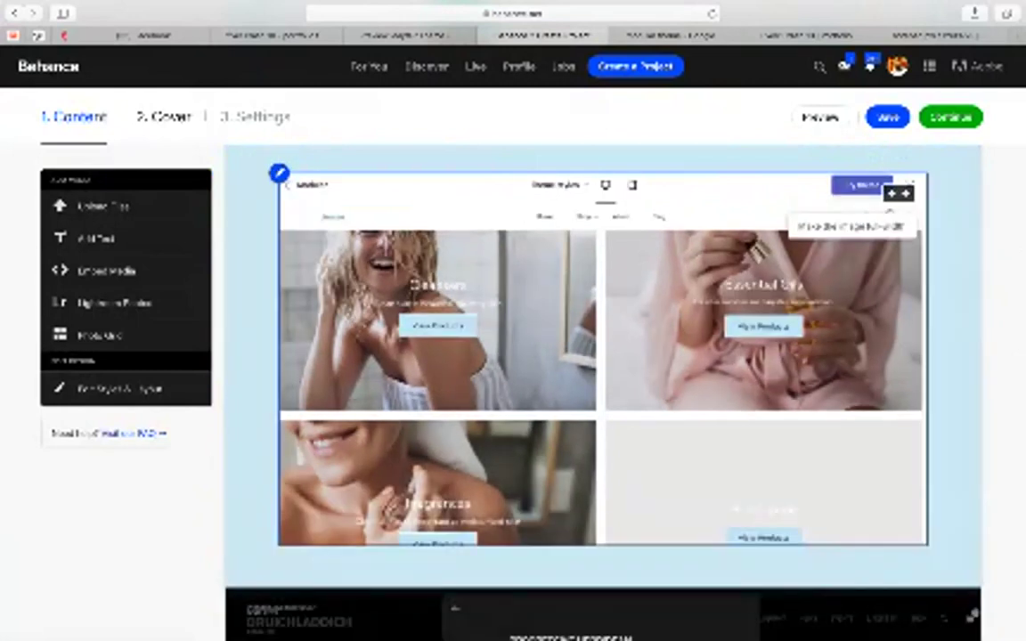
pyautogui.scroll(-5, 603, 361)
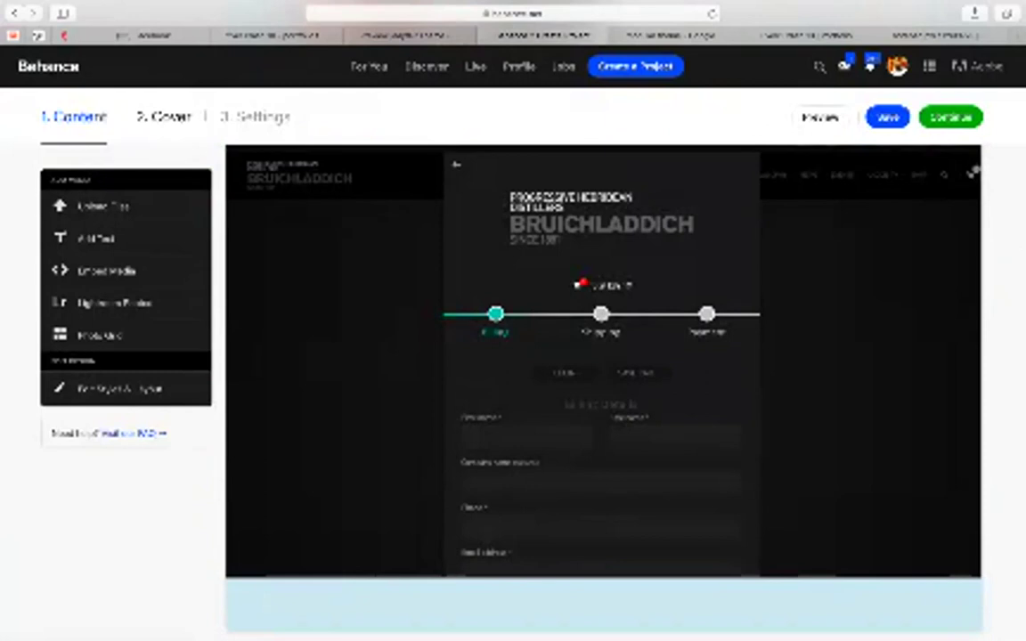
pyautogui.scroll(2, 603, 357)
pyautogui.hscroll(1, 573, 392)
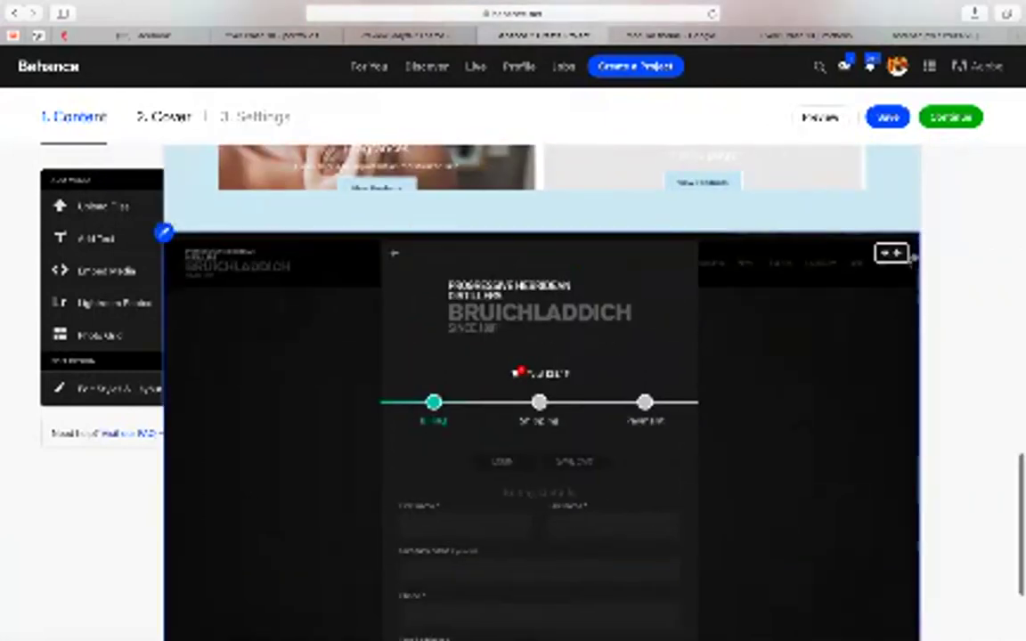
pyautogui.hscroll(1, 573, 392)
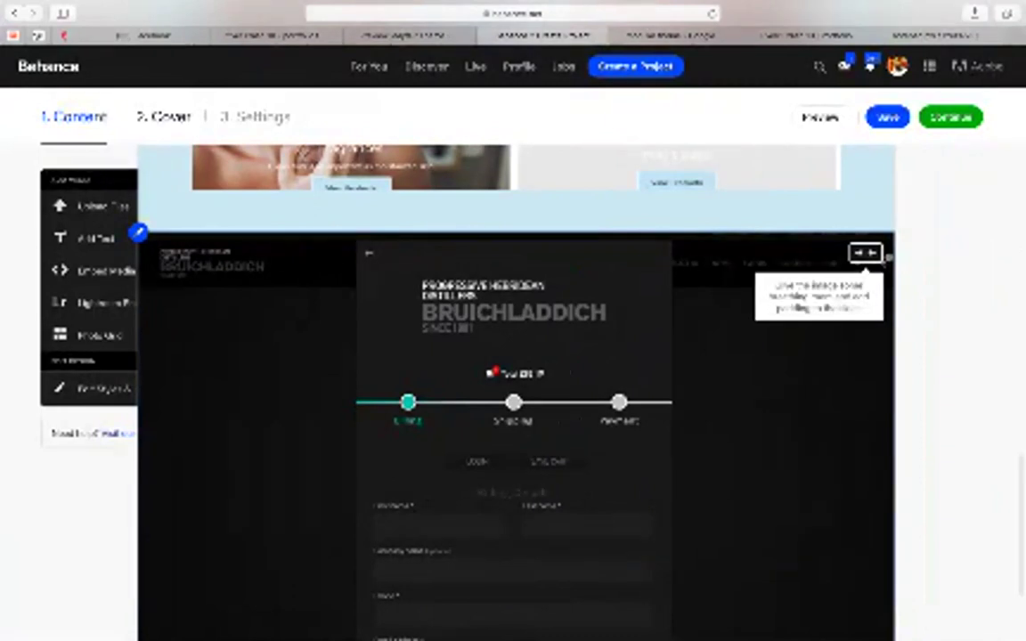
pyautogui.hscroll(-1, 526, 392)
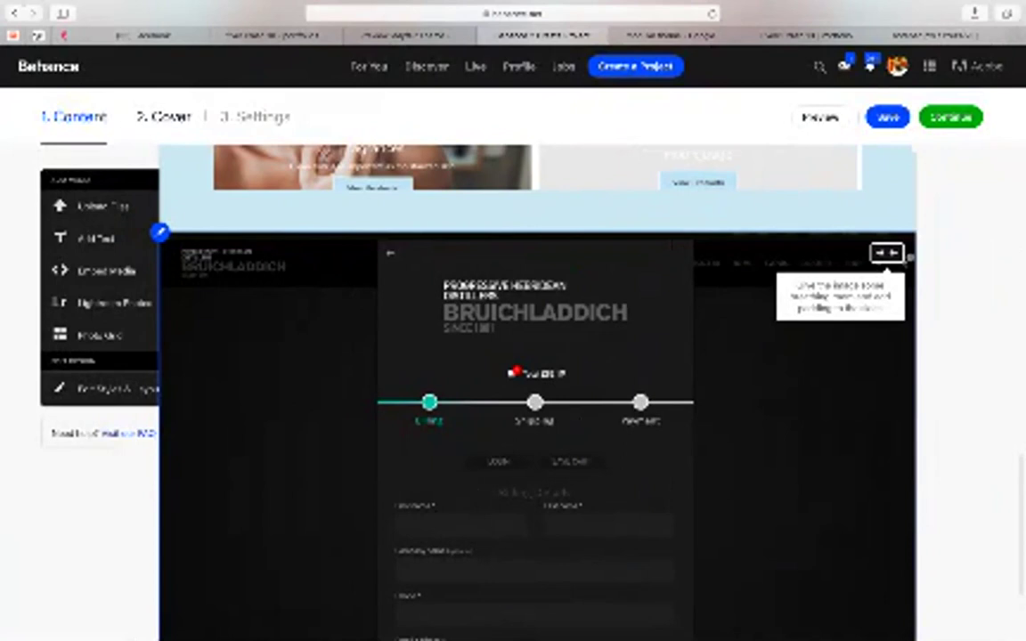
pyautogui.click(892, 254)
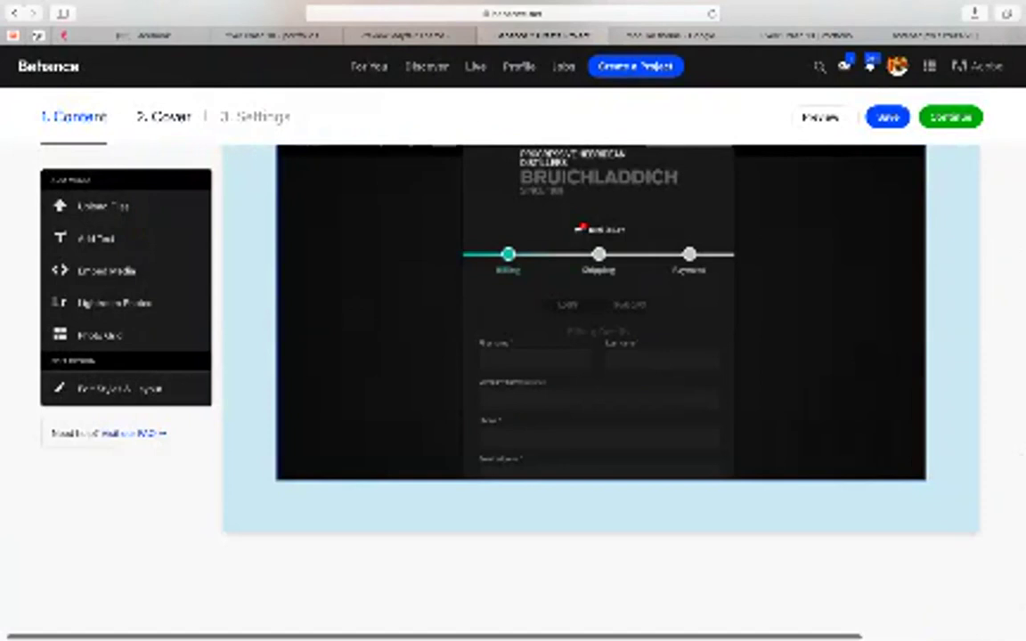
# Step: Switch to the Modular theme preview and examine the demo store's home page for its brand name and type of products
pyautogui.scroll(10, 601, 392)
pyautogui.scroll(4, 601, 391)
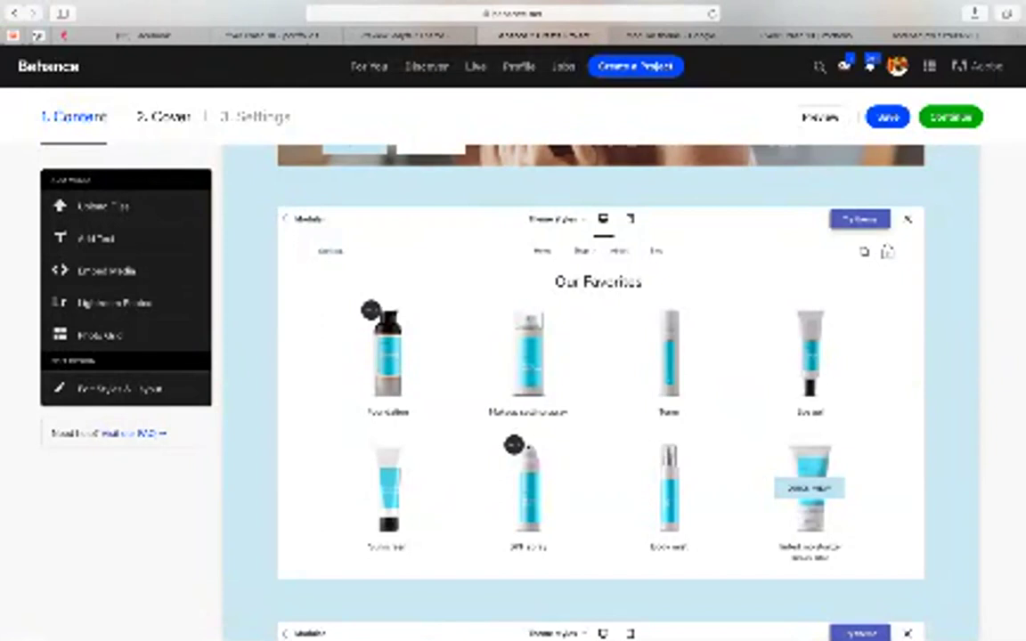
pyautogui.click(409, 36)
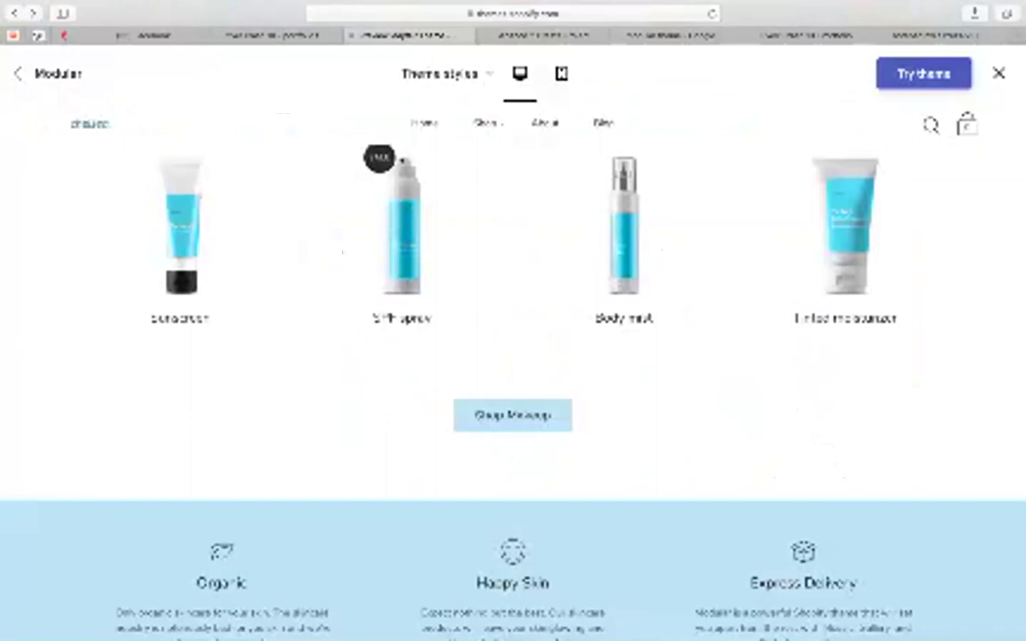
pyautogui.moveTo(402, 225)
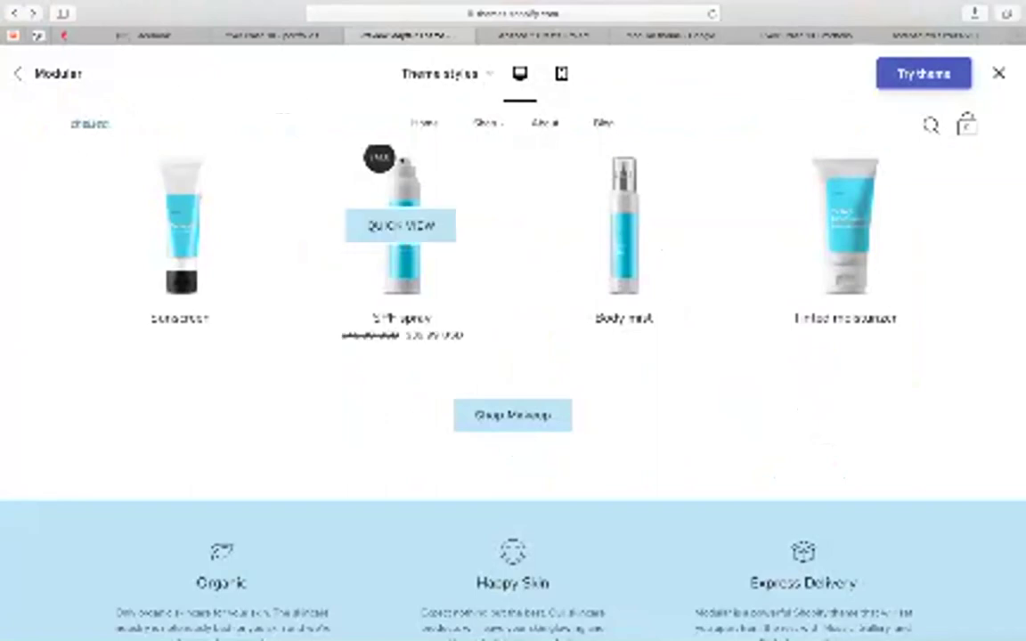
pyautogui.scroll(10, 401, 225)
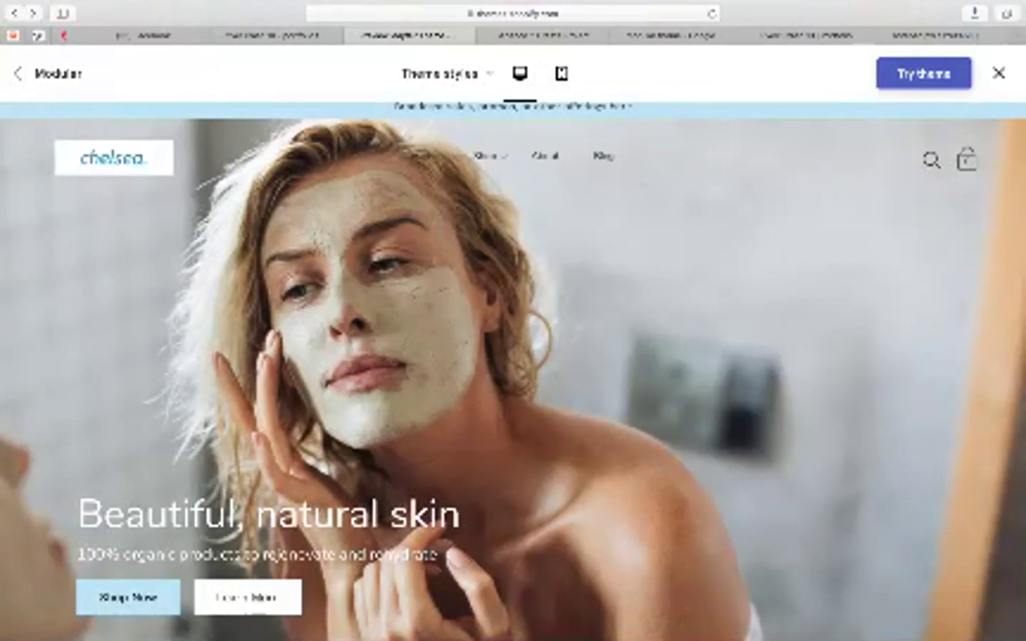
pyautogui.click(806, 35)
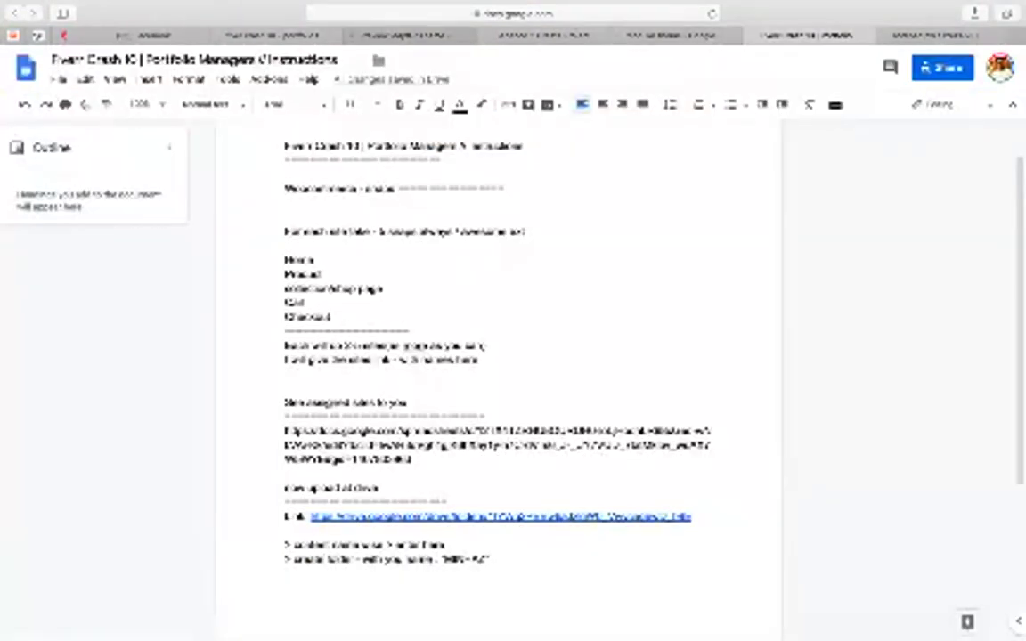
pyautogui.click(407, 36)
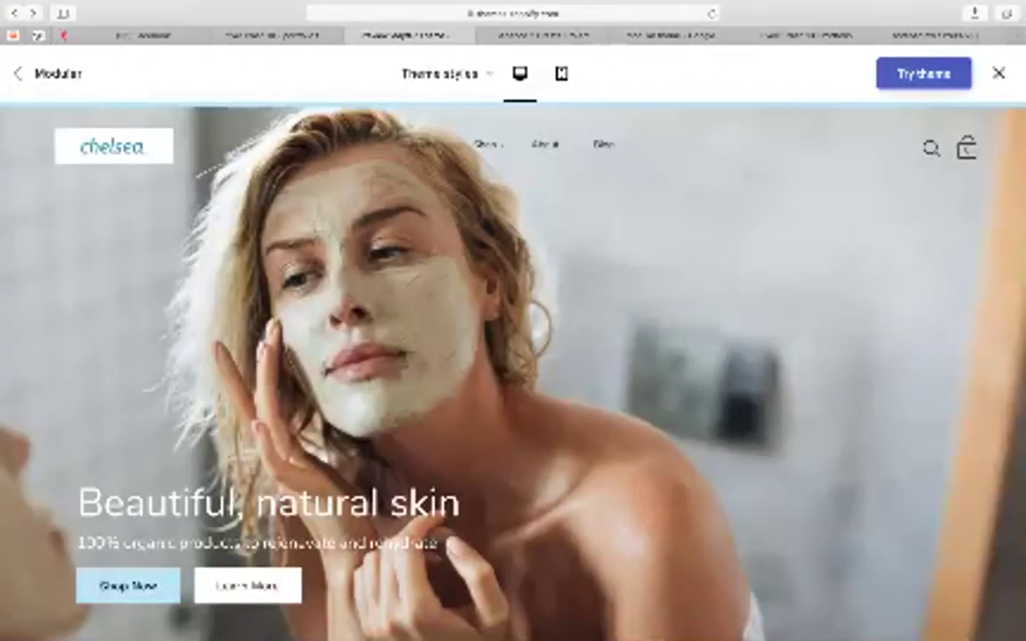
pyautogui.scroll(-3, 513, 374)
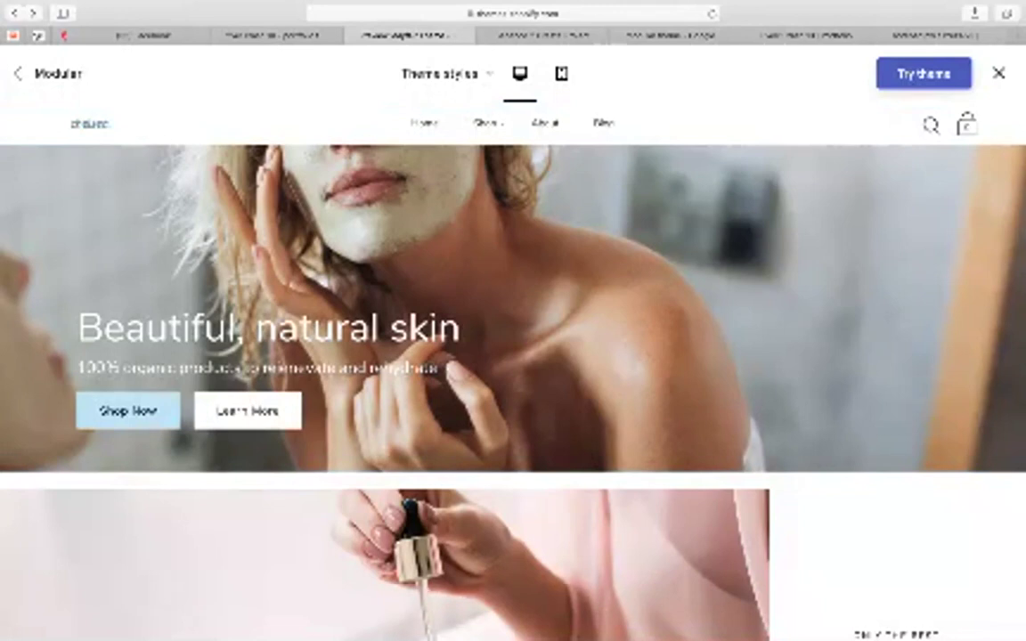
pyautogui.scroll(-1, 513, 374)
pyautogui.scroll(4, 513, 374)
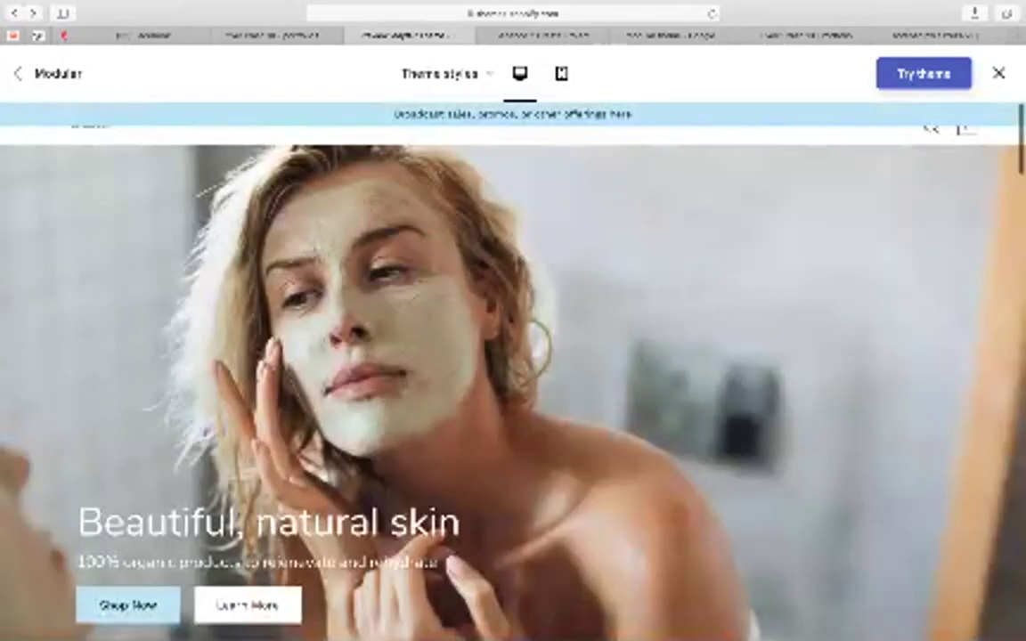
pyautogui.scroll(-2, 513, 374)
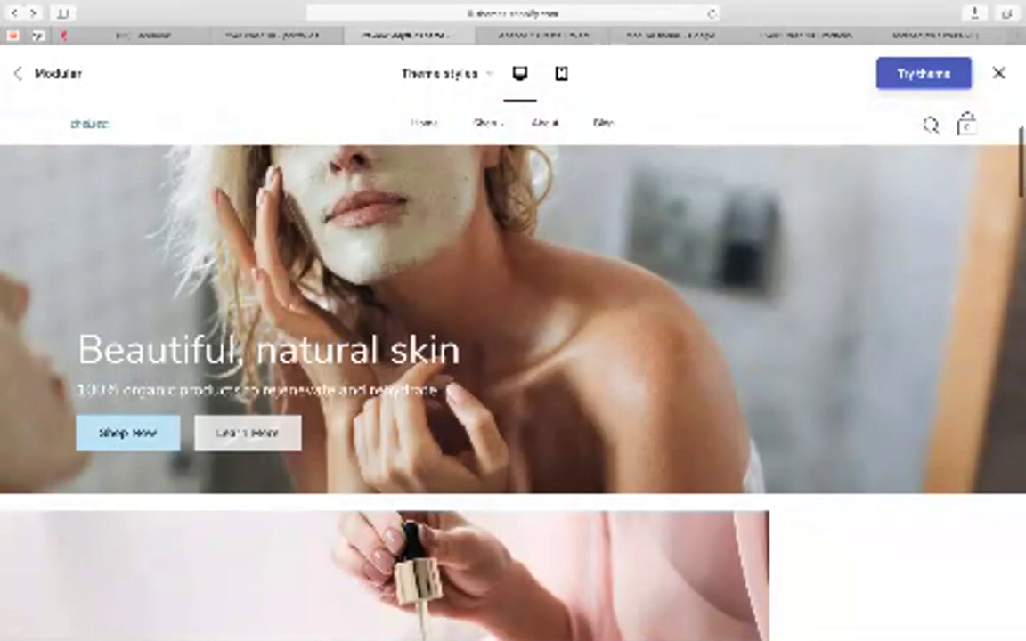
pyautogui.scroll(-8, 213, 427)
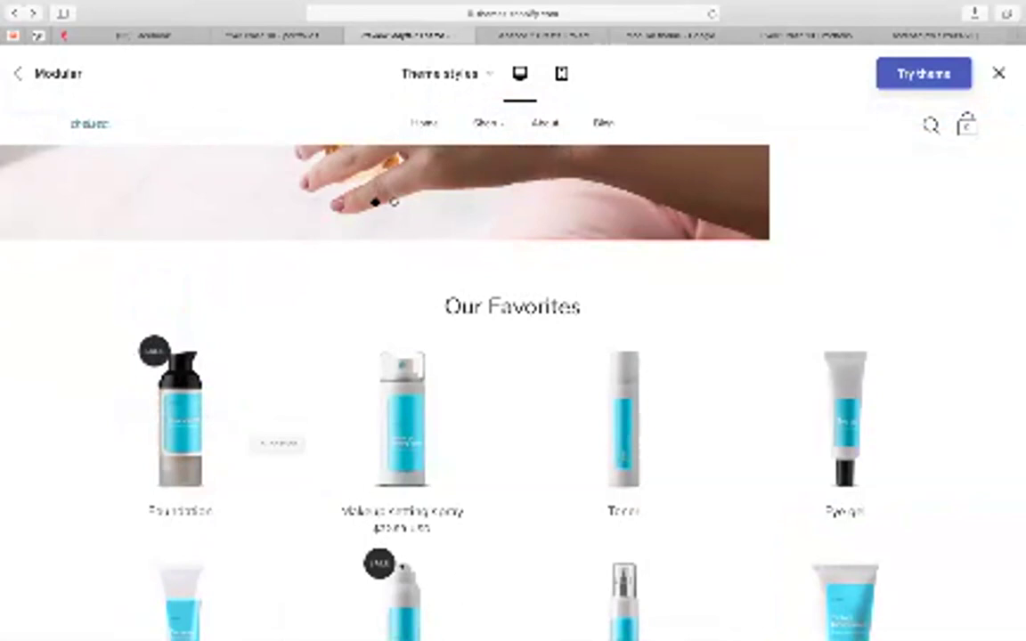
# Step: Open the demo store's About page and highlight "skin care products" in the company description
pyautogui.scroll(-15, 356, 383)
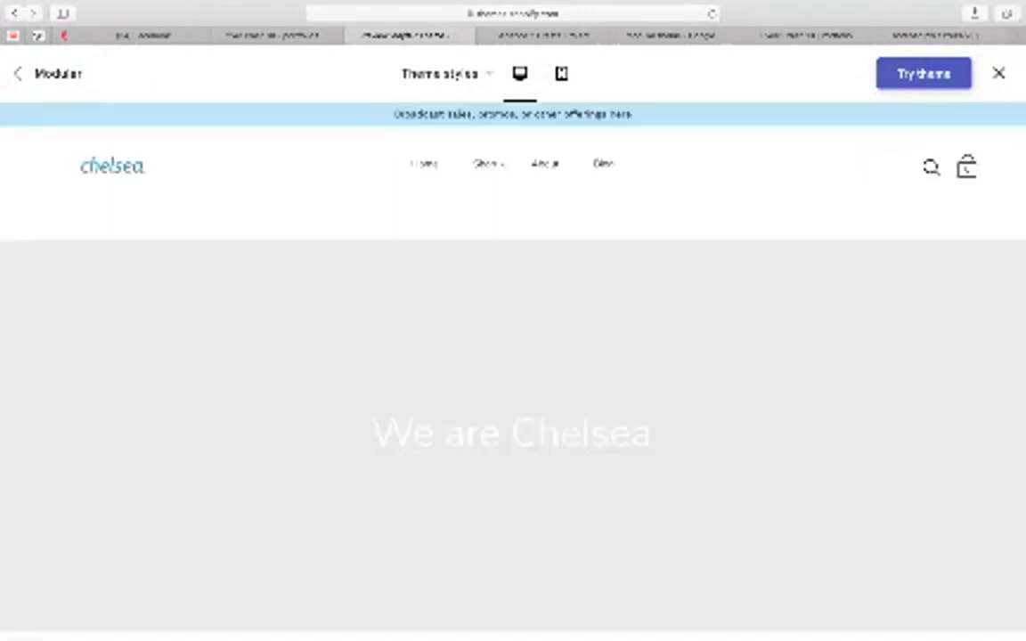
pyautogui.scroll(-3, 513, 374)
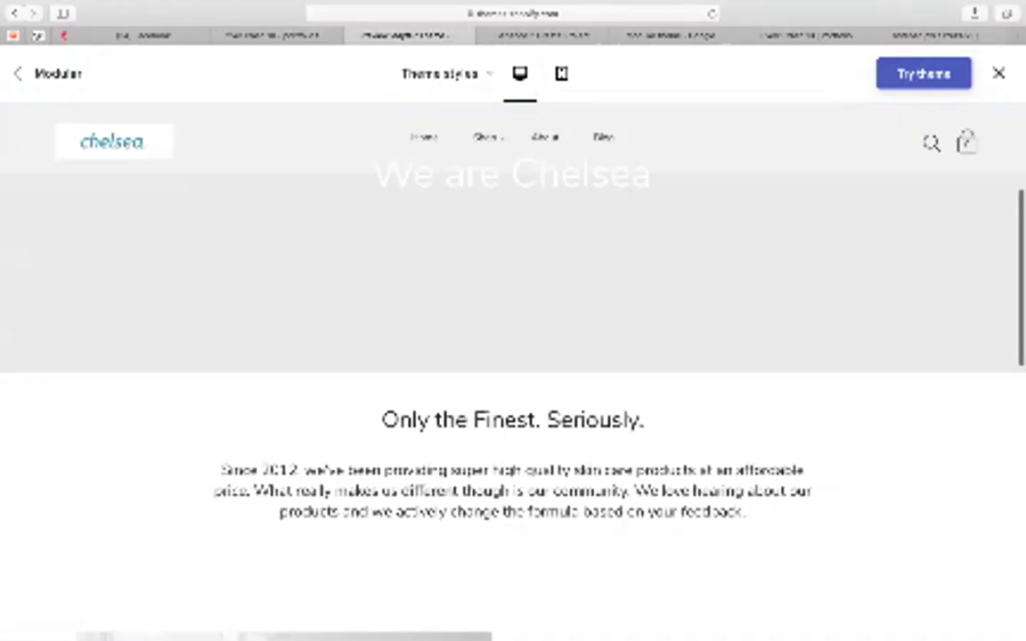
pyautogui.scroll(-1, 513, 374)
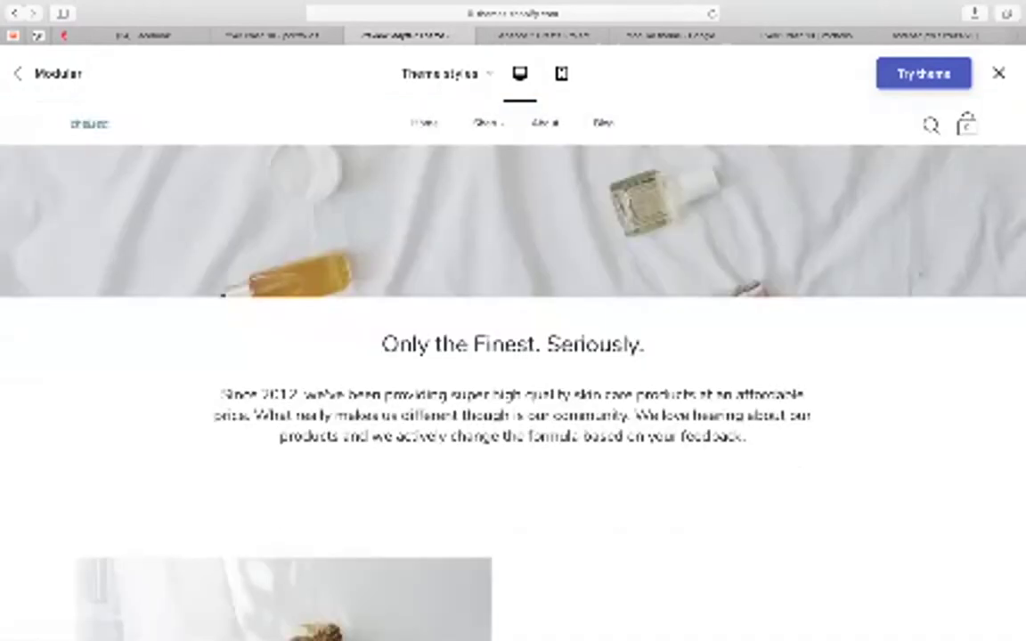
pyautogui.moveTo(571, 395); pyautogui.dragTo(695, 394)
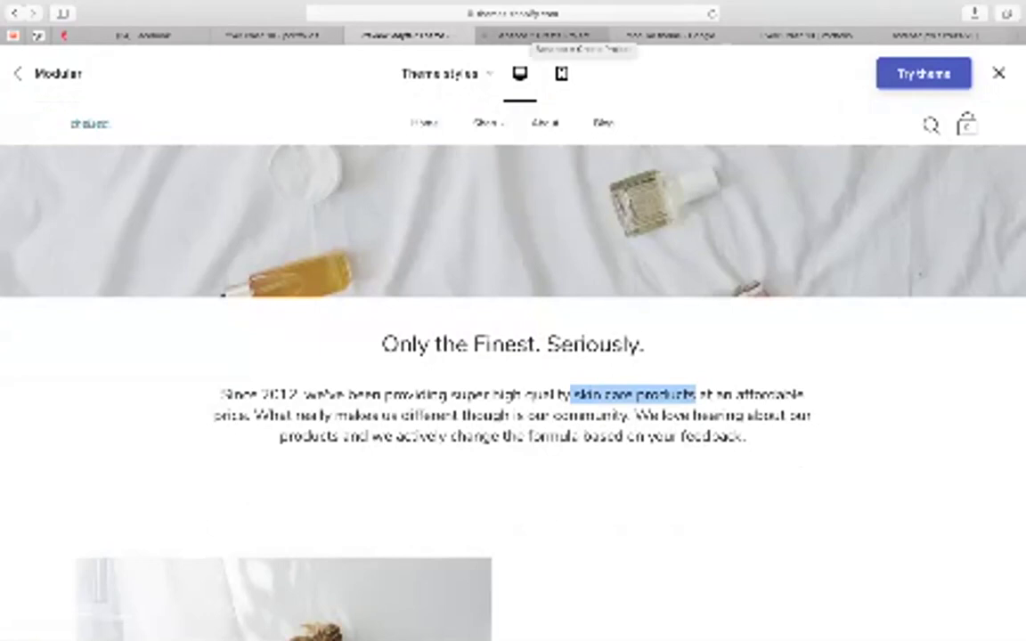
# Step: Return to the Behance project, continue to the cover and use the Foundation product screenshot, slightly enlarged and shifted in the crop
pyautogui.click(545, 35)
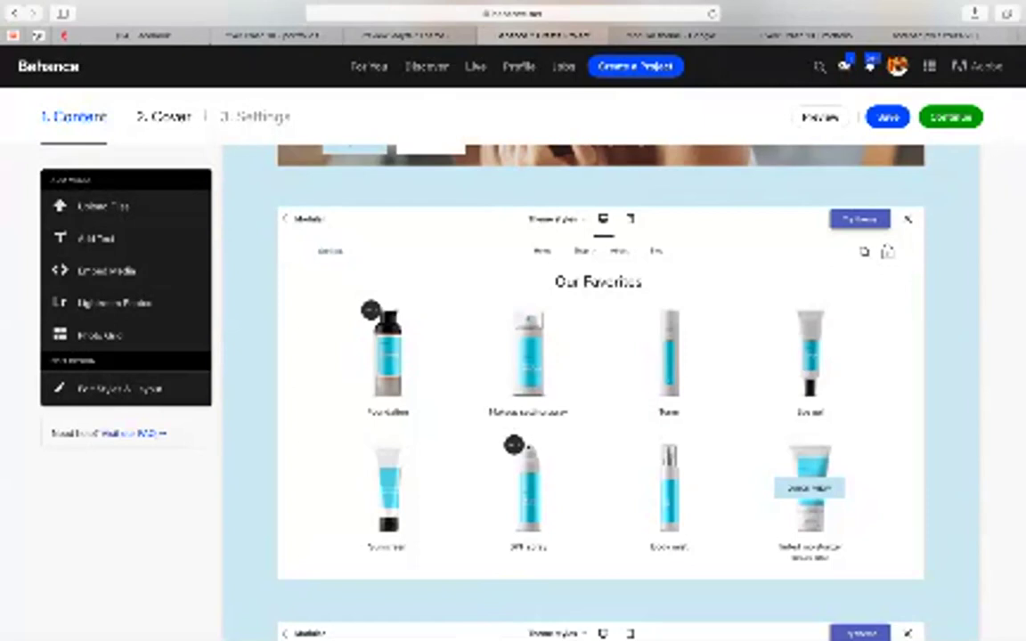
pyautogui.click(950, 116)
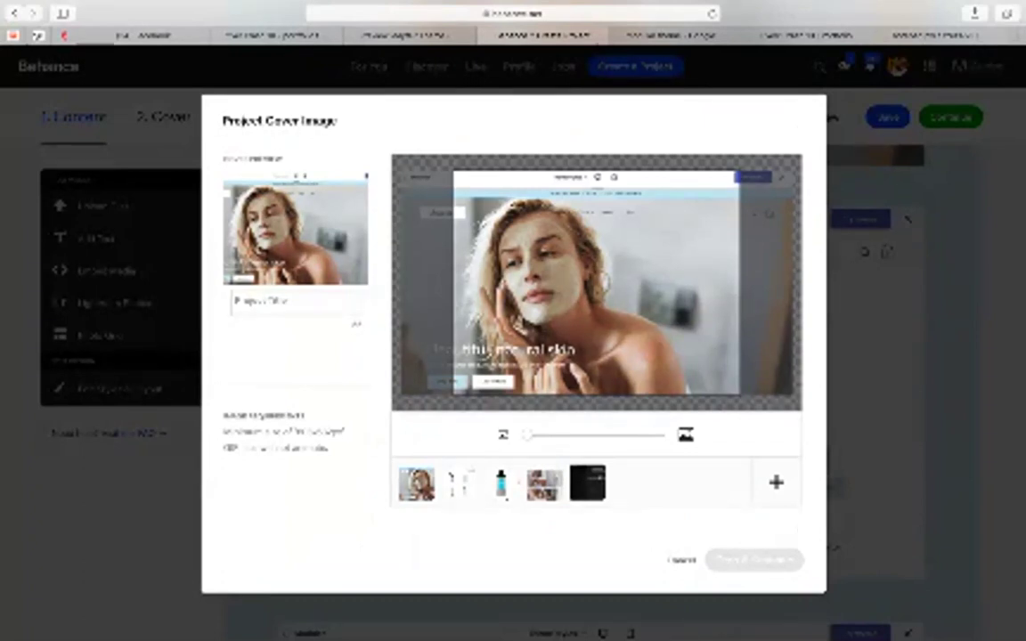
pyautogui.click(461, 483)
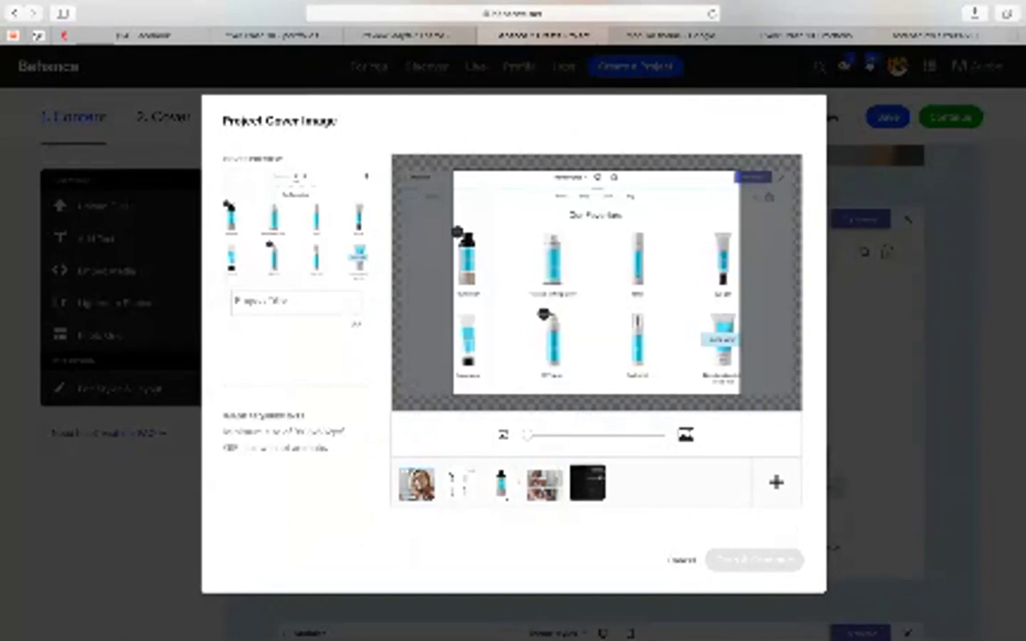
pyautogui.click(501, 484)
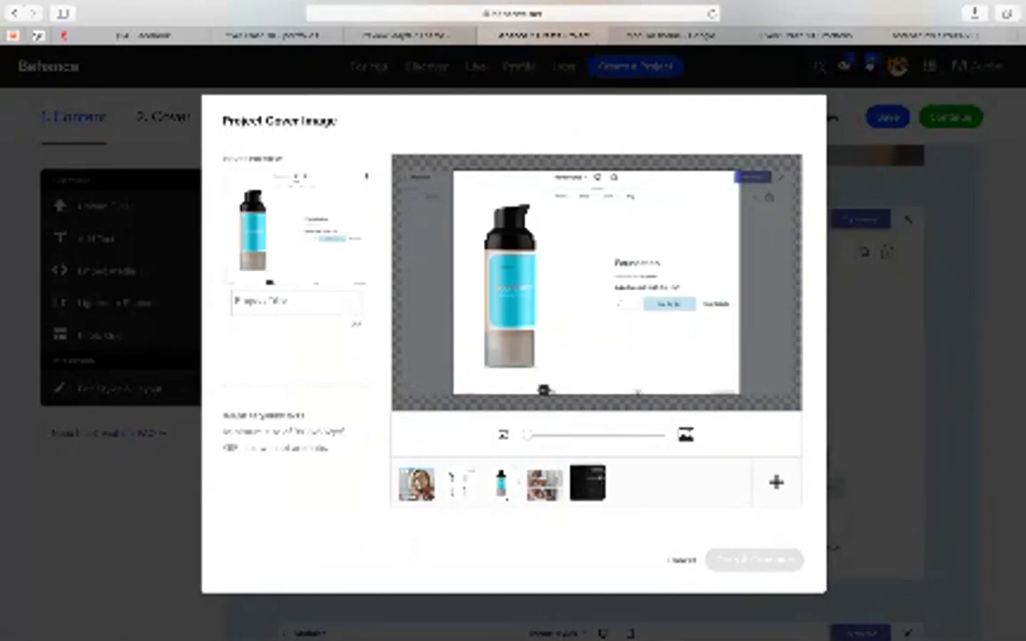
pyautogui.moveTo(597, 282)
pyautogui.mouseDown()
pyautogui.moveTo(567, 283)
pyautogui.moveTo(585, 282)
pyautogui.mouseUp()
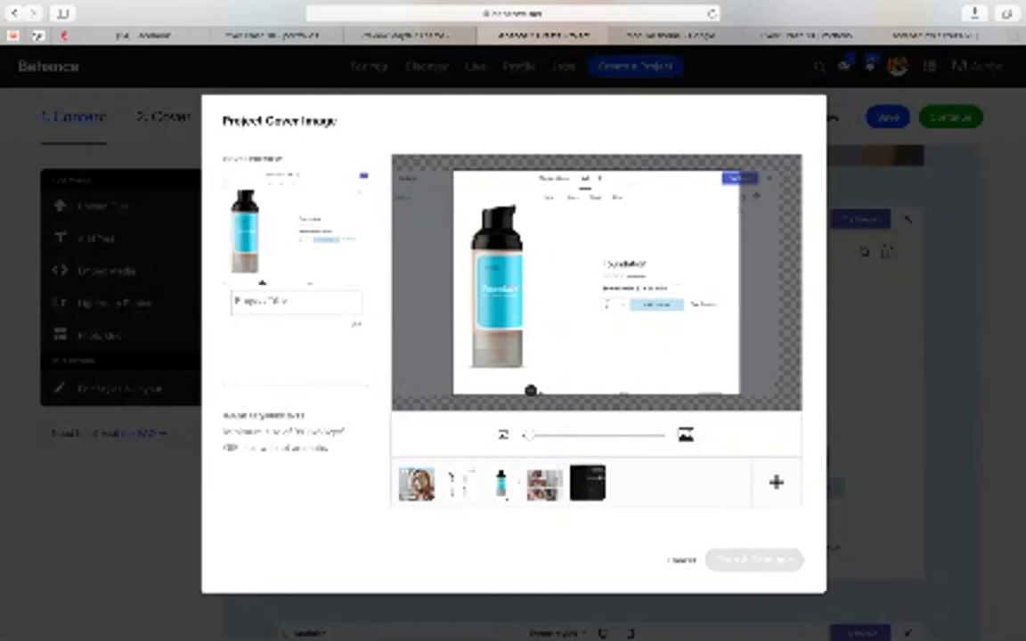
pyautogui.moveTo(529, 435); pyautogui.dragTo(532, 436)
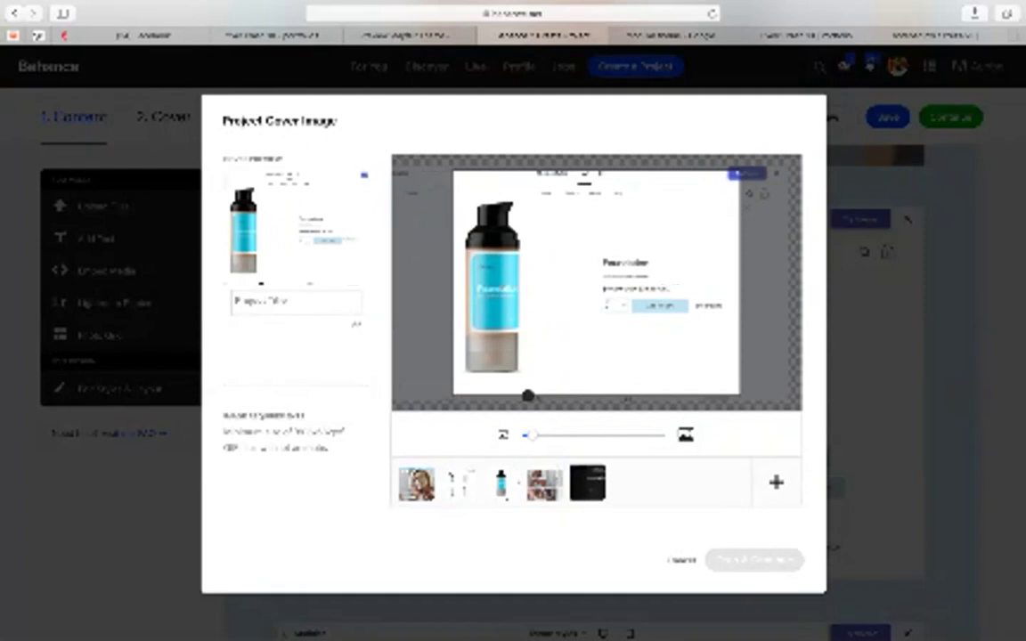
pyautogui.moveTo(532, 435); pyautogui.dragTo(538, 435)
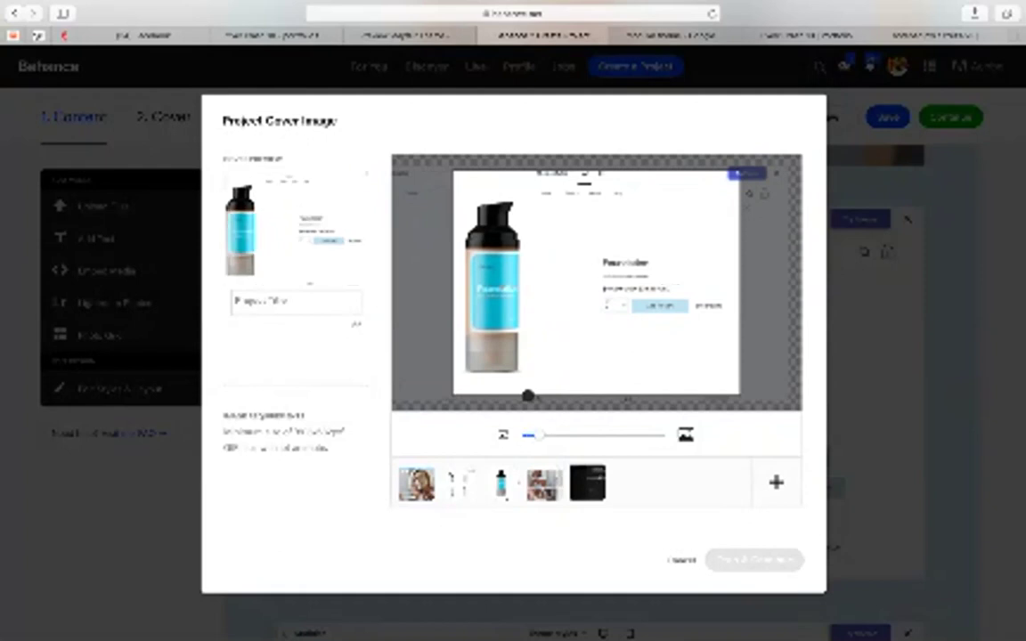
pyautogui.scroll(1, 596, 281)
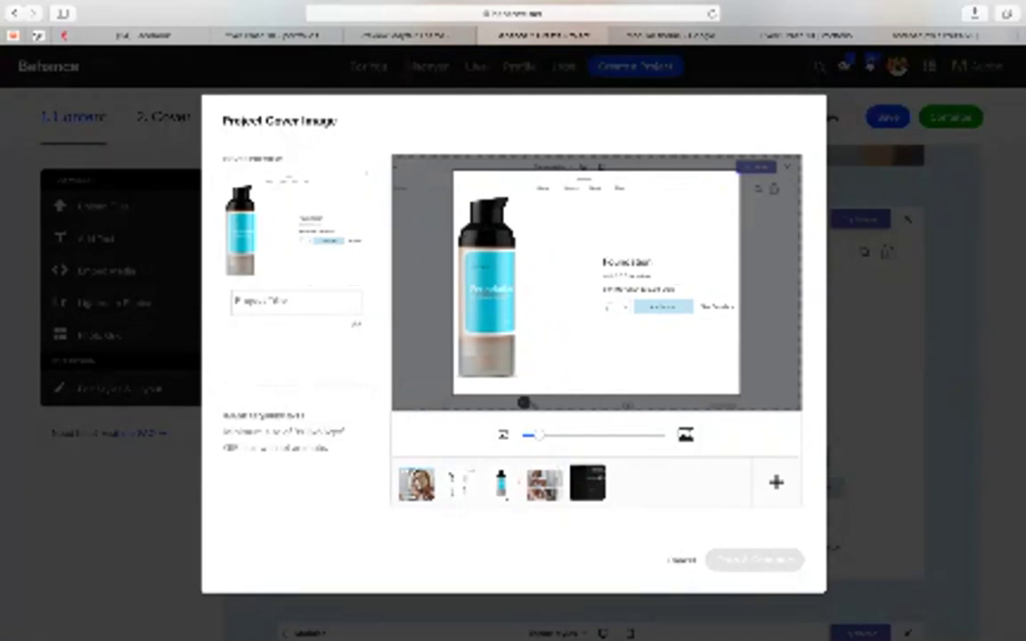
# Step: Title the project "Chelsea skin care products online shop" and crop the cover to continue to the project settings
pyautogui.click(296, 302)
pyautogui.write('Chels')
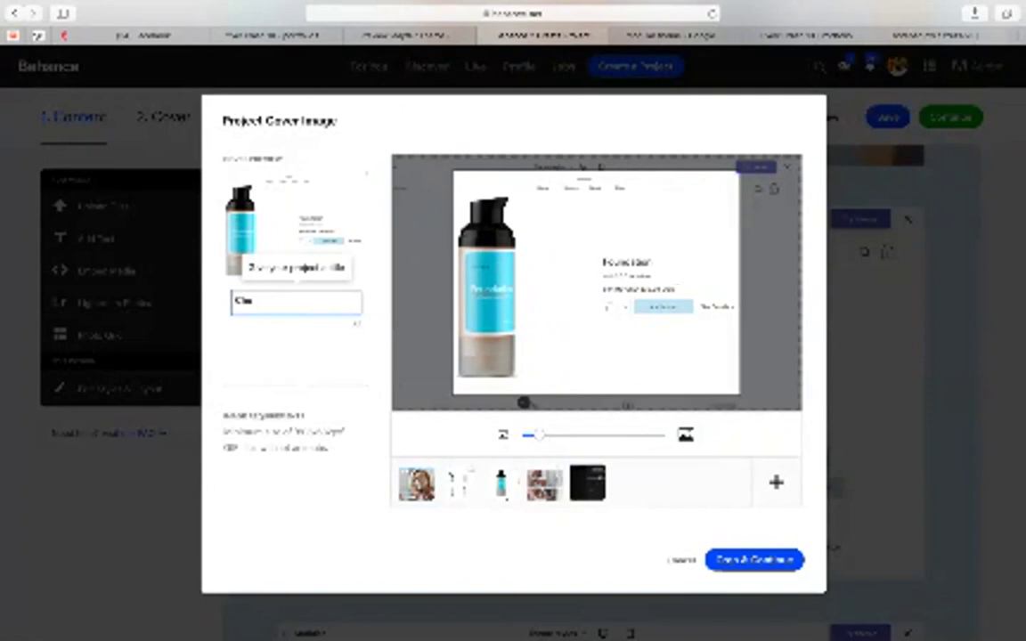
pyautogui.write('ea skin care products')
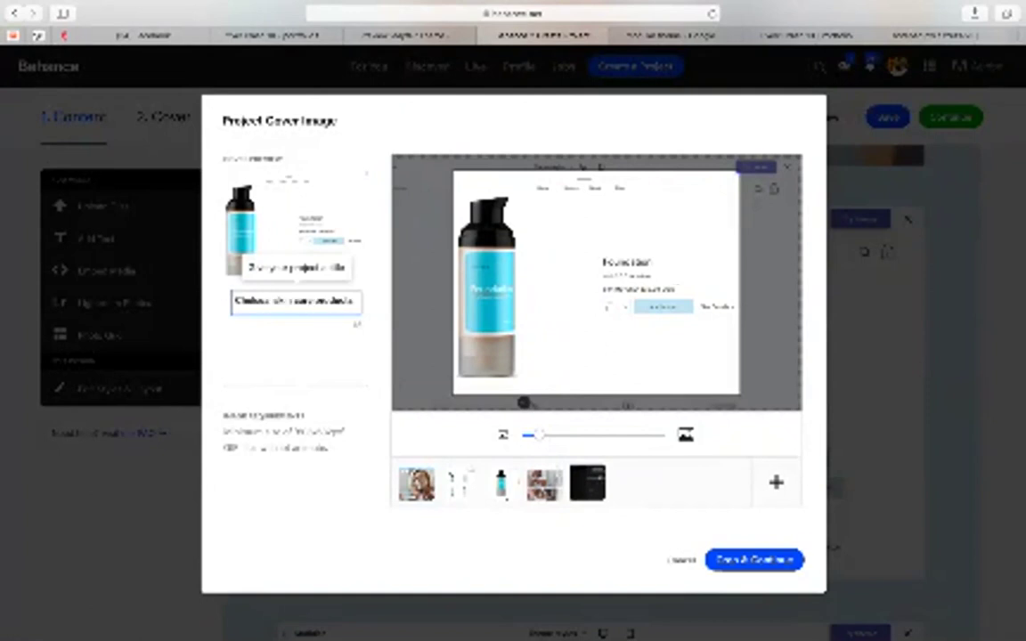
pyautogui.write(' website s')
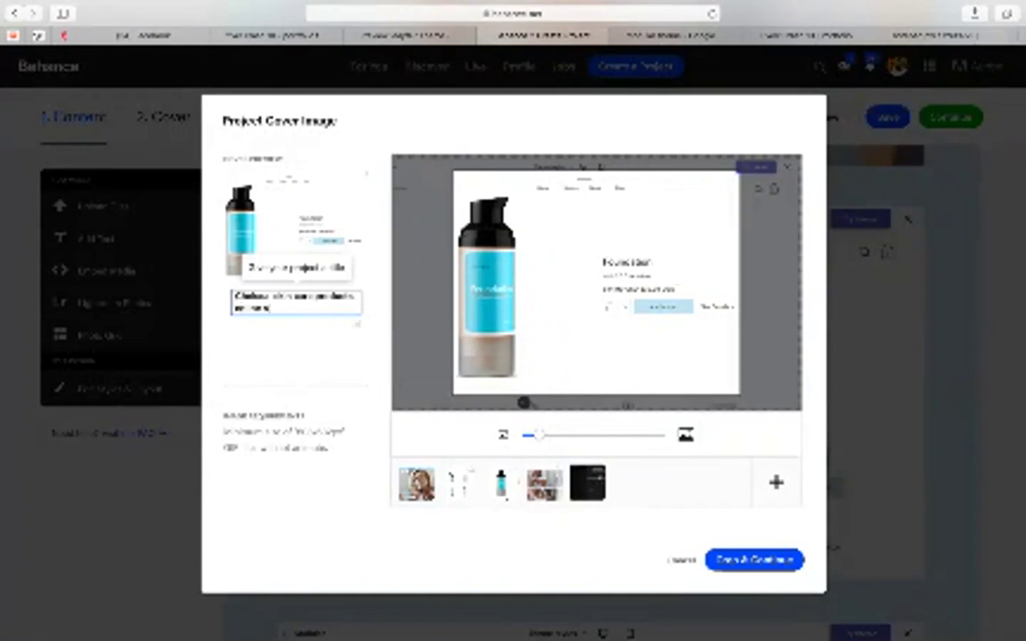
pyautogui.write('h')
pyautogui.write('op - By')
pyautogui.write(' W')
pyautogui.write('oocommerce')
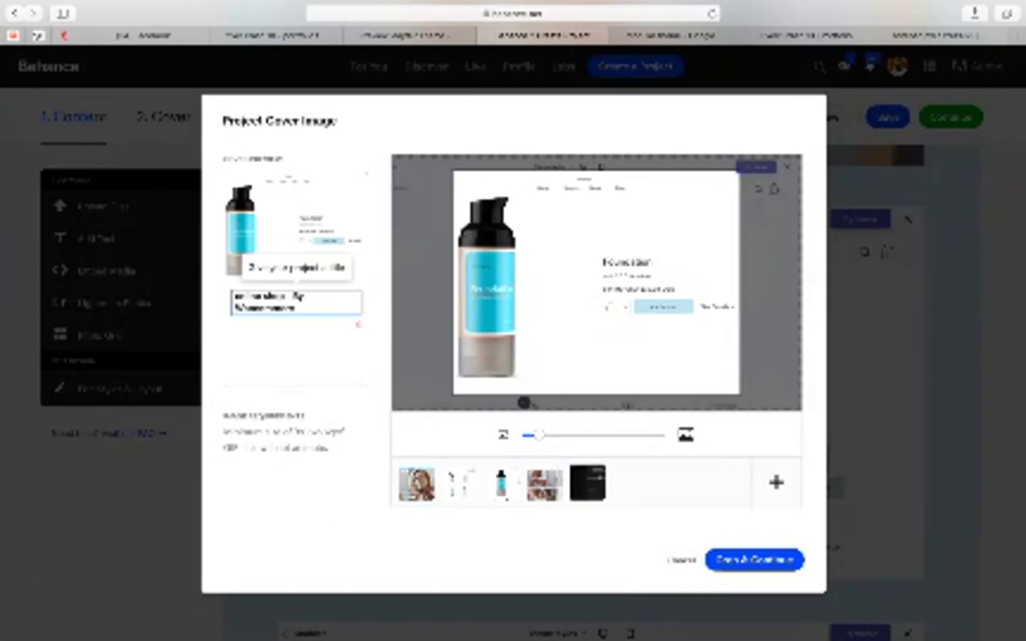
pyautogui.moveTo(289, 296); pyautogui.dragTo(296, 309)
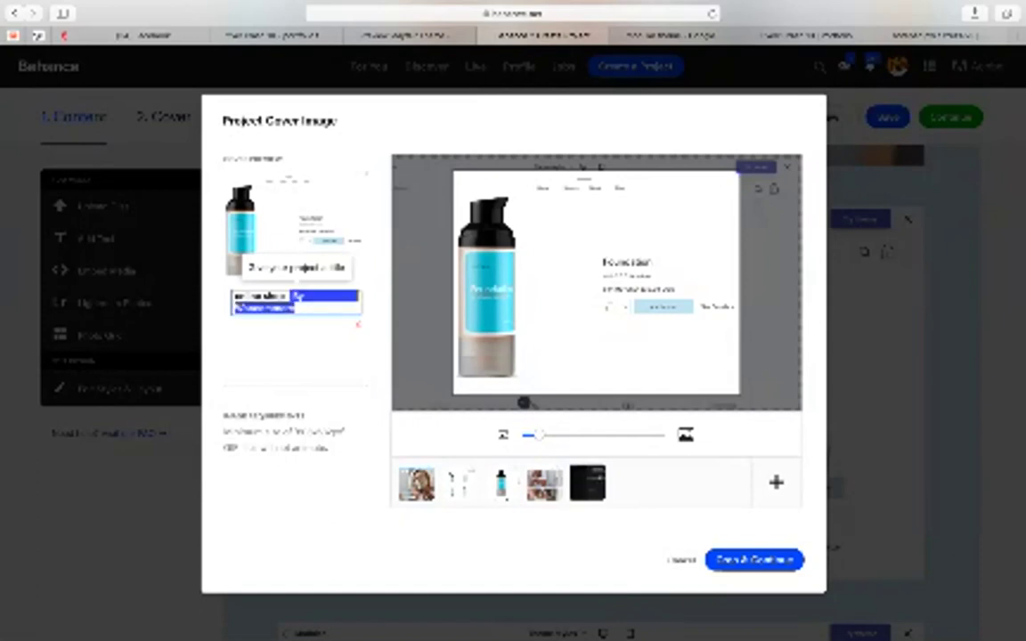
pyautogui.press('super+v')
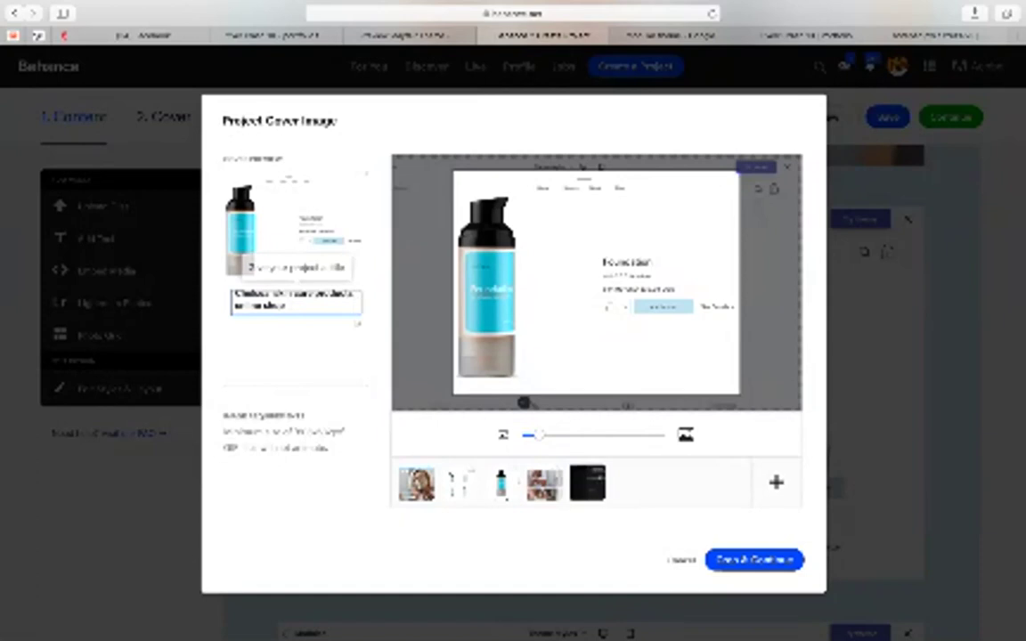
pyautogui.click(754, 560)
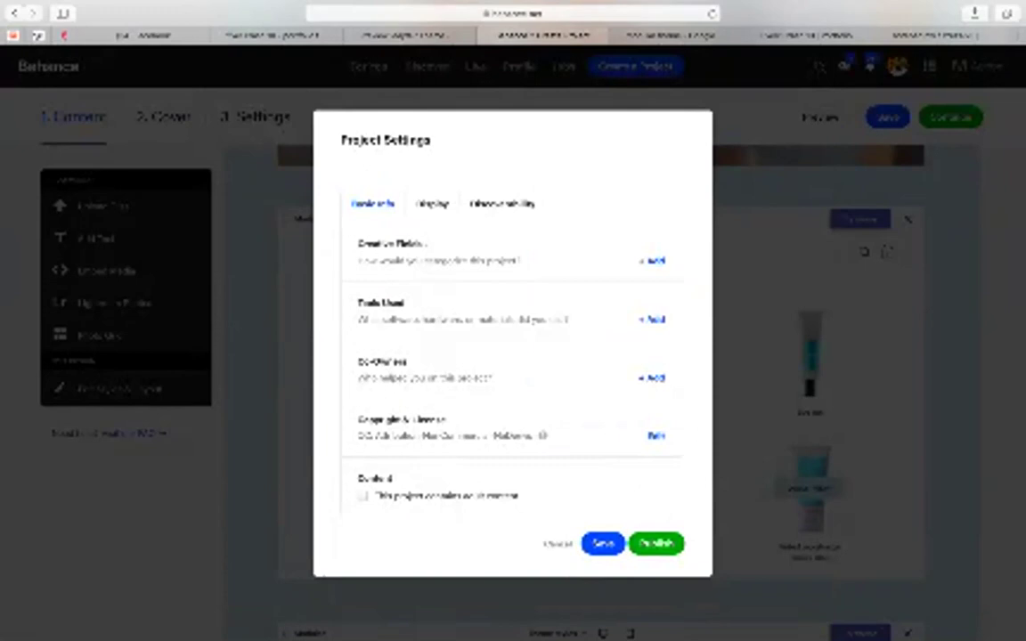
# Step: Set the project's creative fields to Web Design and Web Development
pyautogui.click(655, 261)
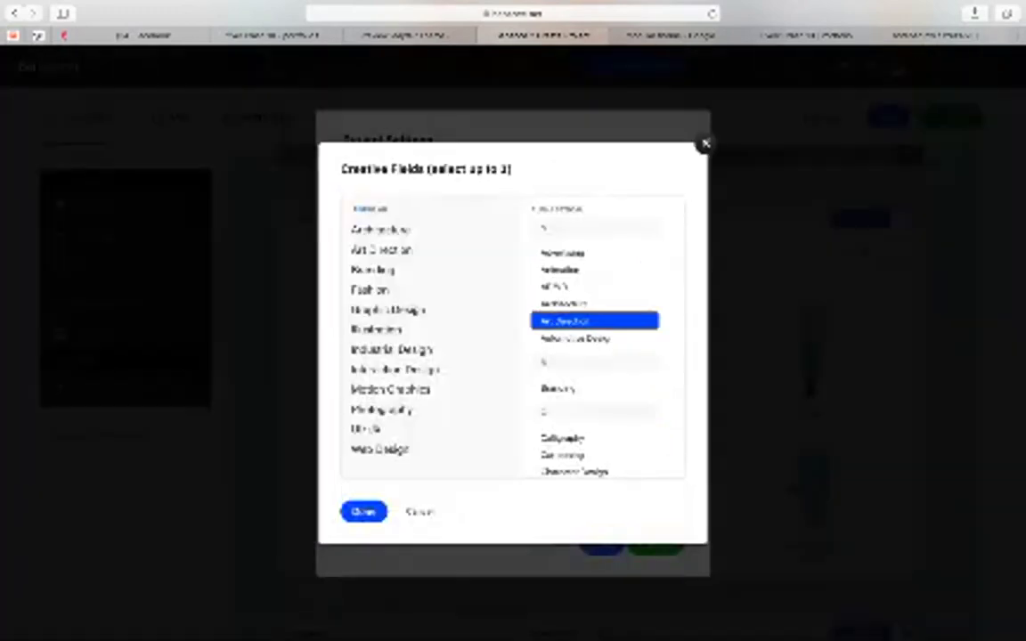
pyautogui.scroll(-15, 594, 320)
pyautogui.click(570, 429)
pyautogui.click(575, 446)
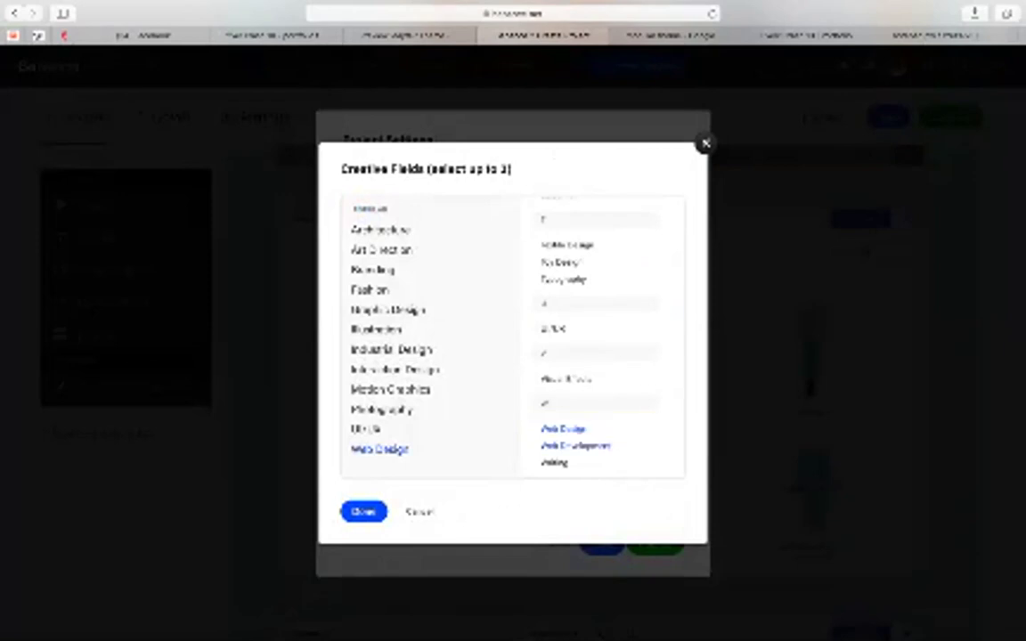
pyautogui.click(364, 511)
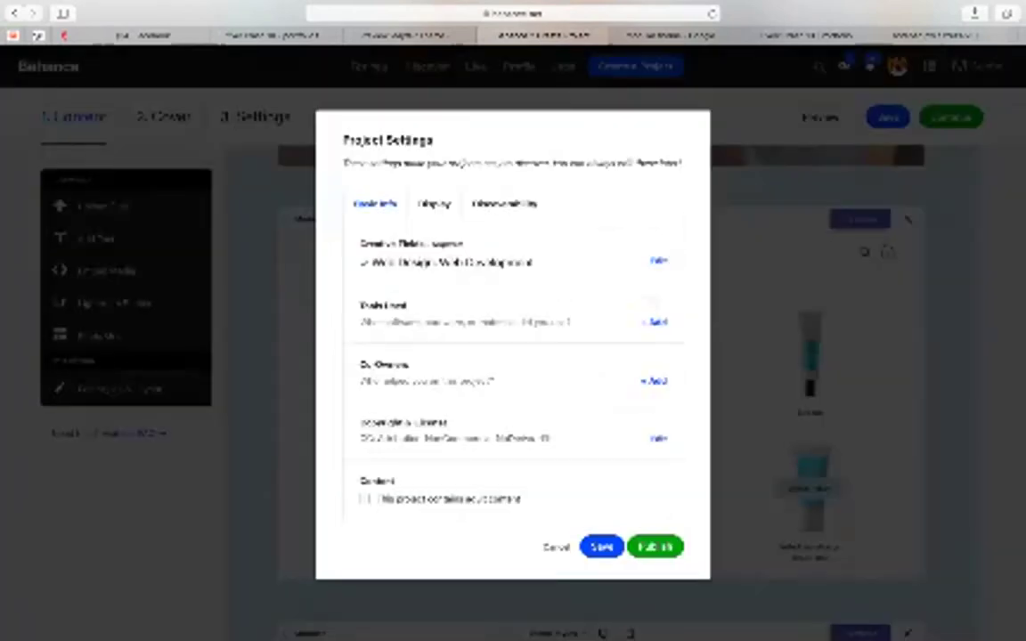
# Step: Add WordPress to the tools used on the project
pyautogui.click(654, 323)
pyautogui.click(499, 193)
pyautogui.write('Ado')
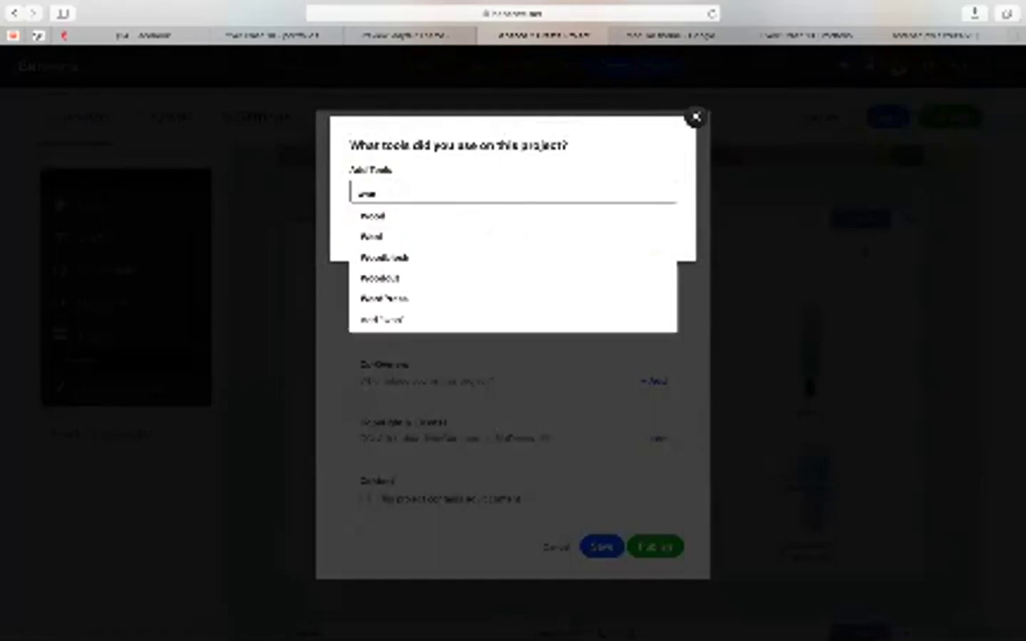
pyautogui.press('Down')
pyautogui.press('Down')
pyautogui.press('Down')
pyautogui.press('Down')
pyautogui.press('Down')
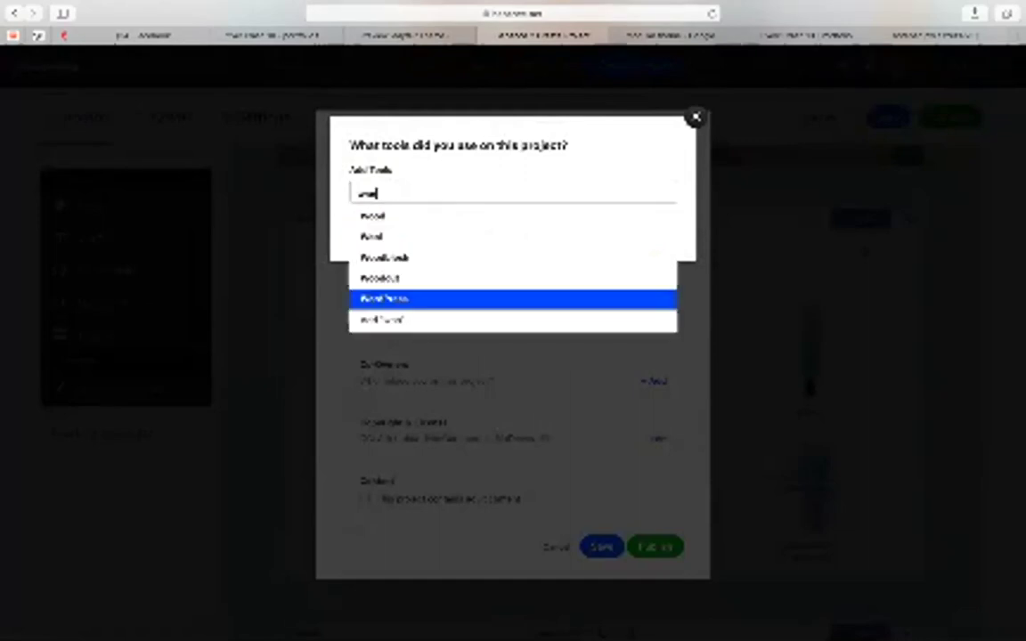
pyautogui.press('Return')
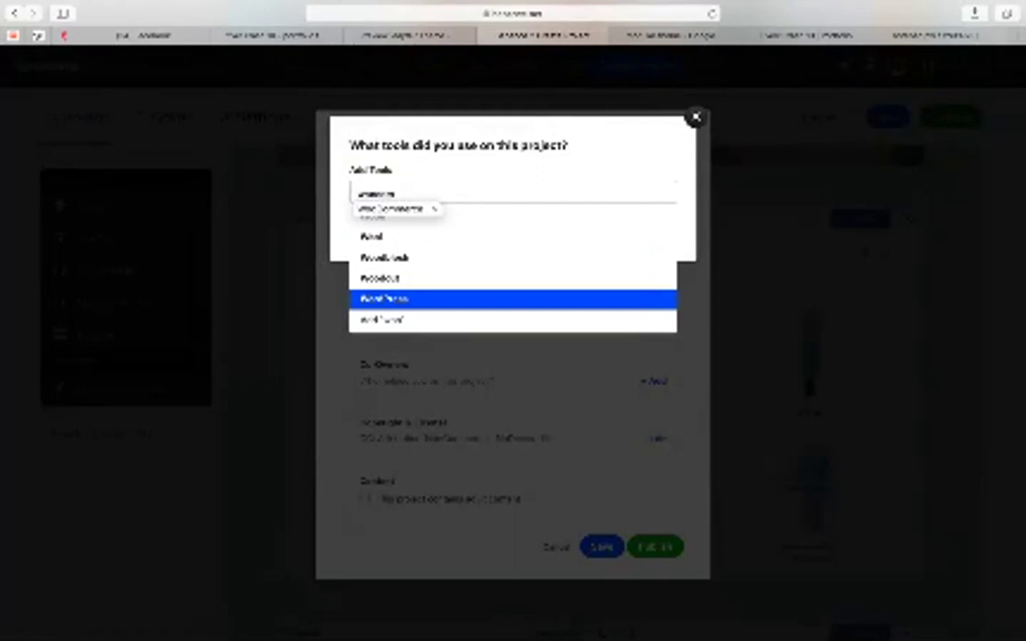
pyautogui.press('Return')
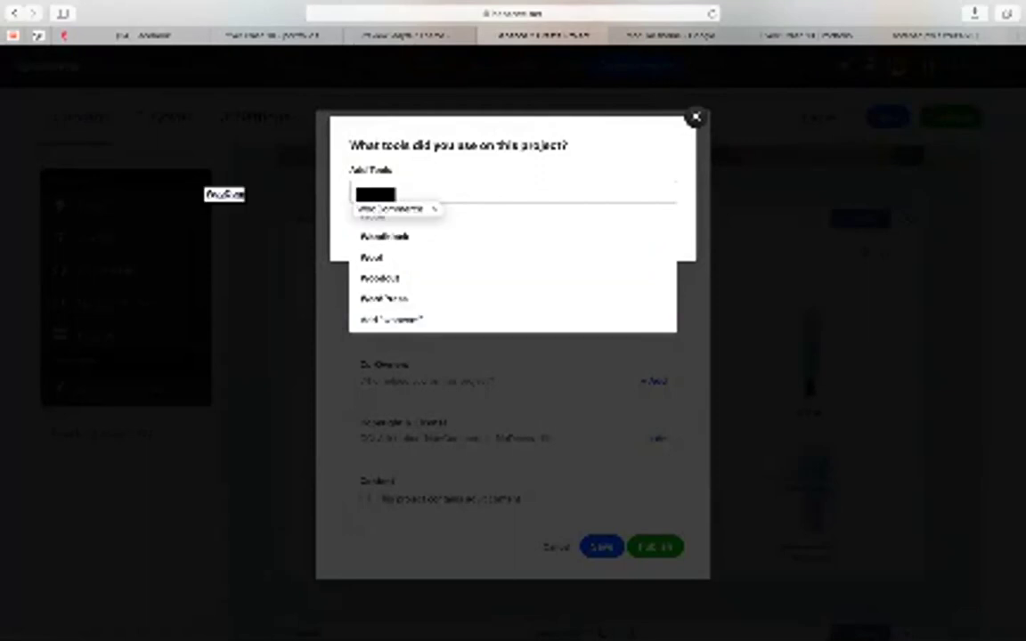
pyautogui.press('Return')
pyautogui.write('sket')
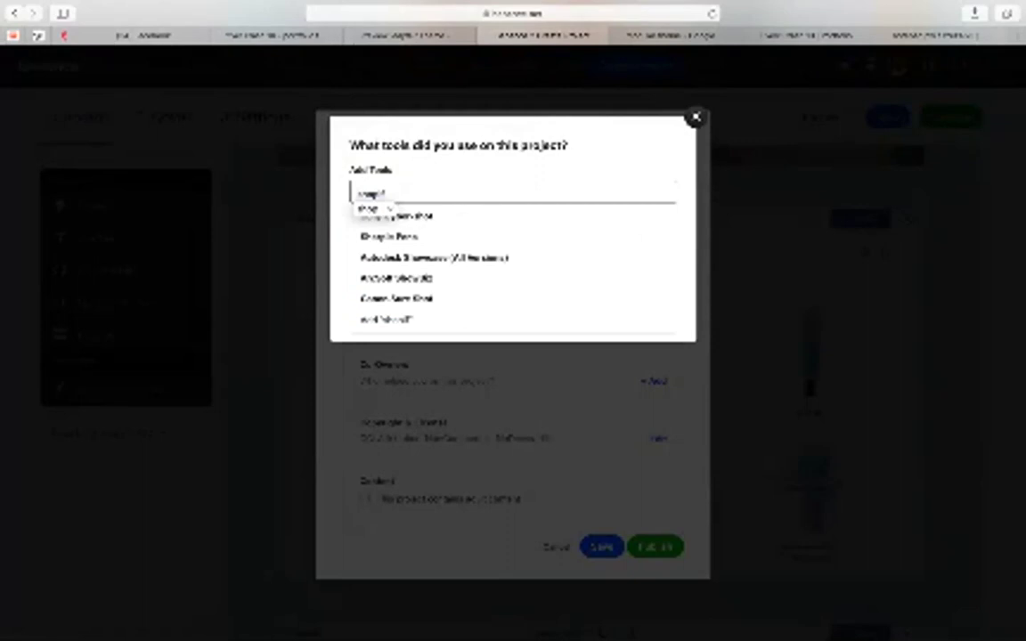
pyautogui.press('BackSpace')
pyautogui.press('BackSpace')
pyautogui.press('BackSpace')
pyautogui.press('BackSpace')
pyautogui.press('BackSpace')
pyautogui.press('BackSpace')
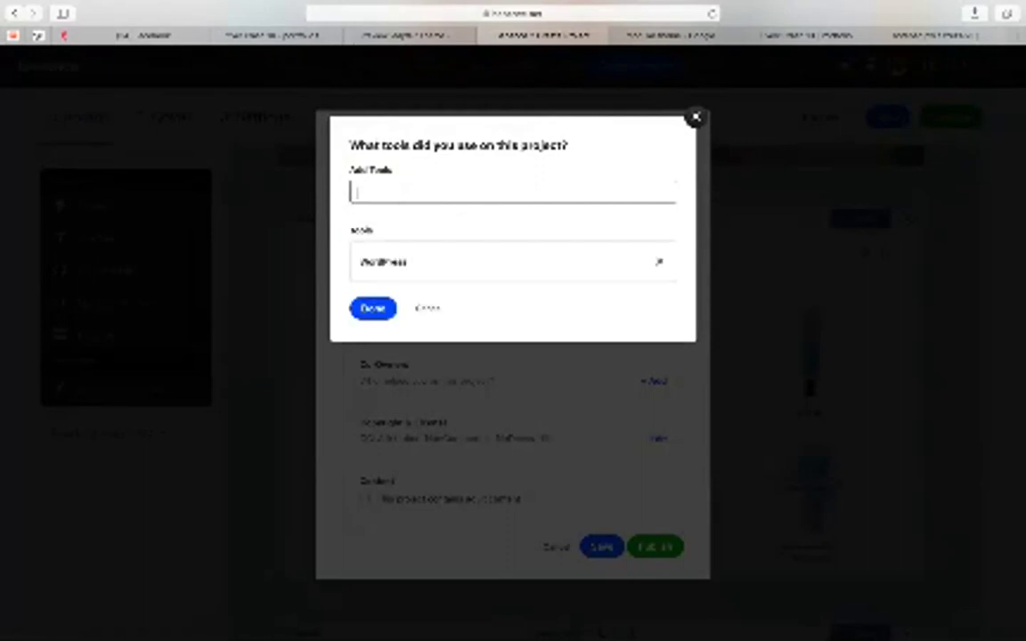
pyautogui.write('ec')
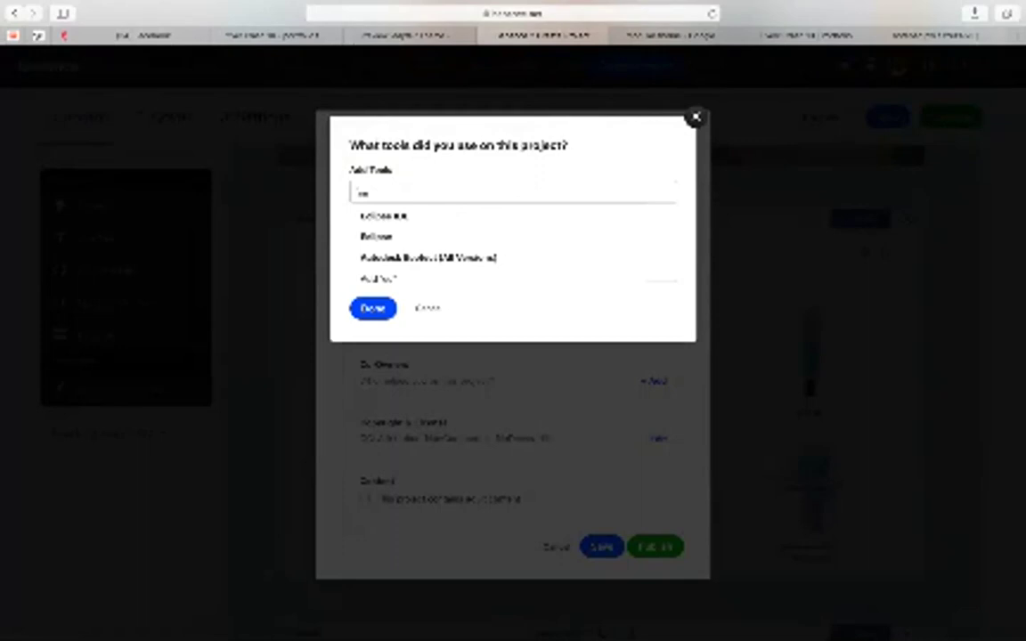
pyautogui.press('BackSpace')
pyautogui.press('BackSpace')
pyautogui.press('Return')
# Step: Confirm the tools used, search for a collaborator and add that person as the project's co-owner
pyautogui.click(372, 308)
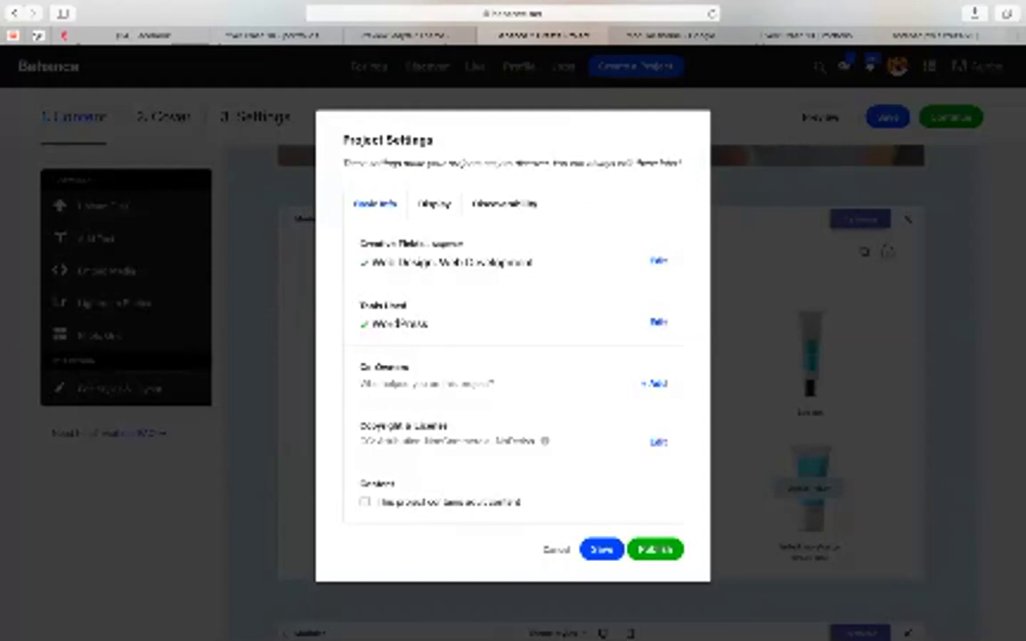
pyautogui.scroll(-2, 512, 383)
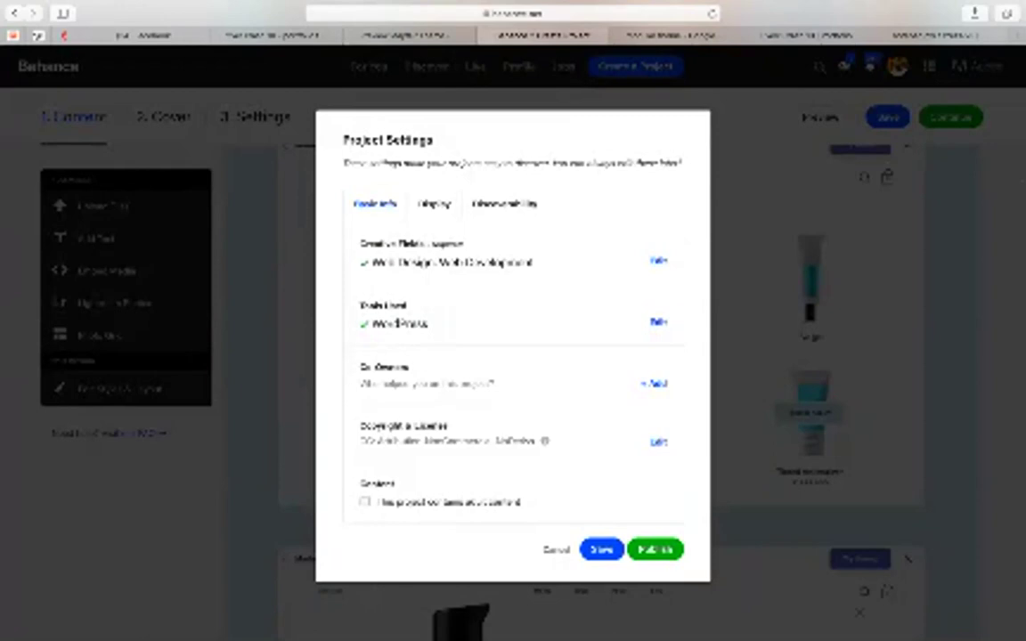
pyautogui.click(652, 383)
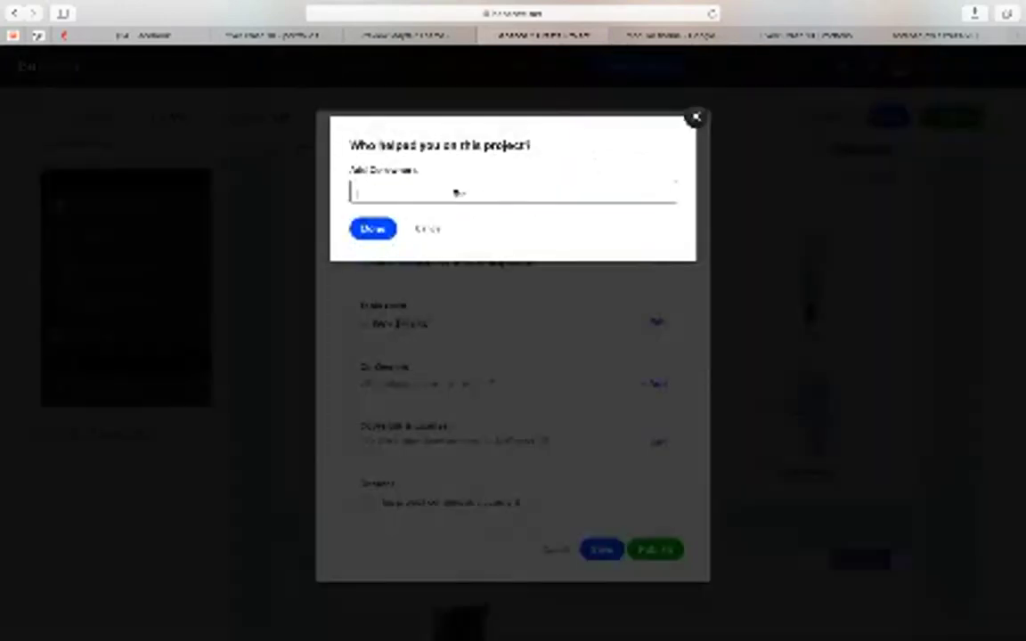
pyautogui.write('mig')
pyautogui.write('i')
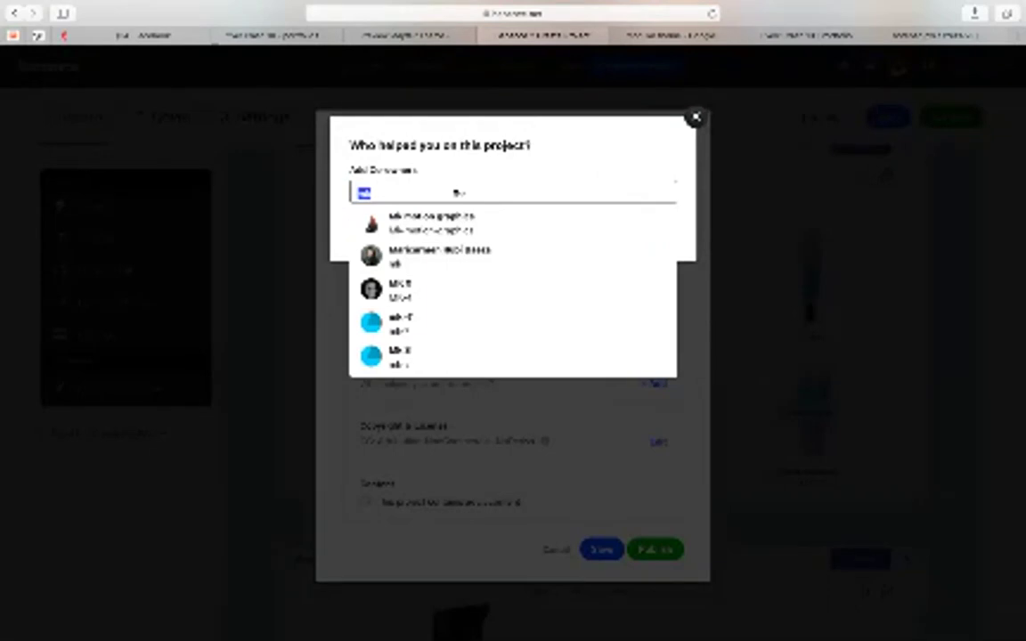
pyautogui.write('sup')
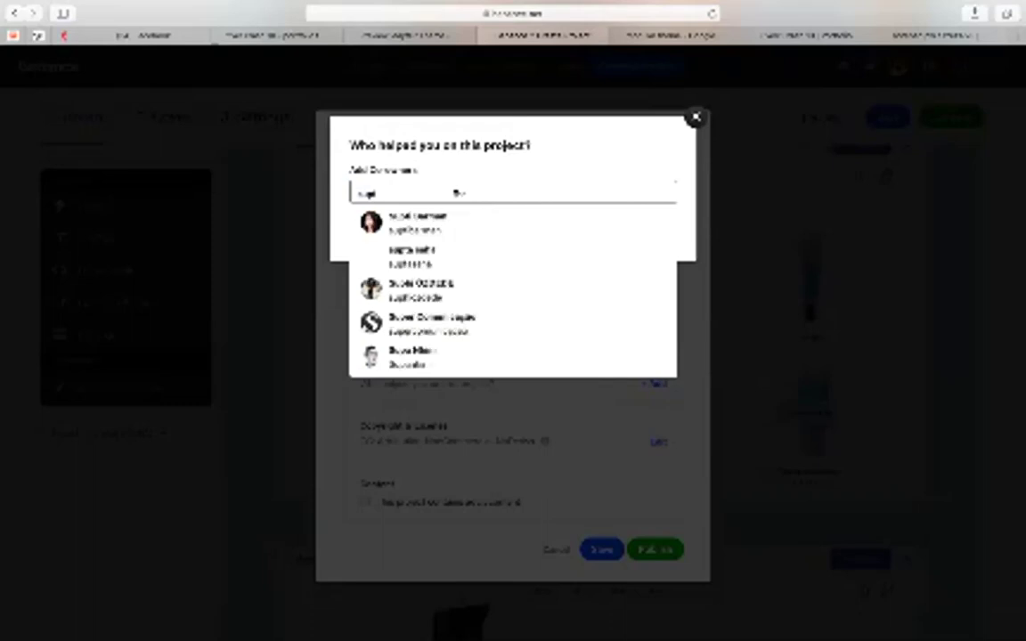
pyautogui.press('Down')
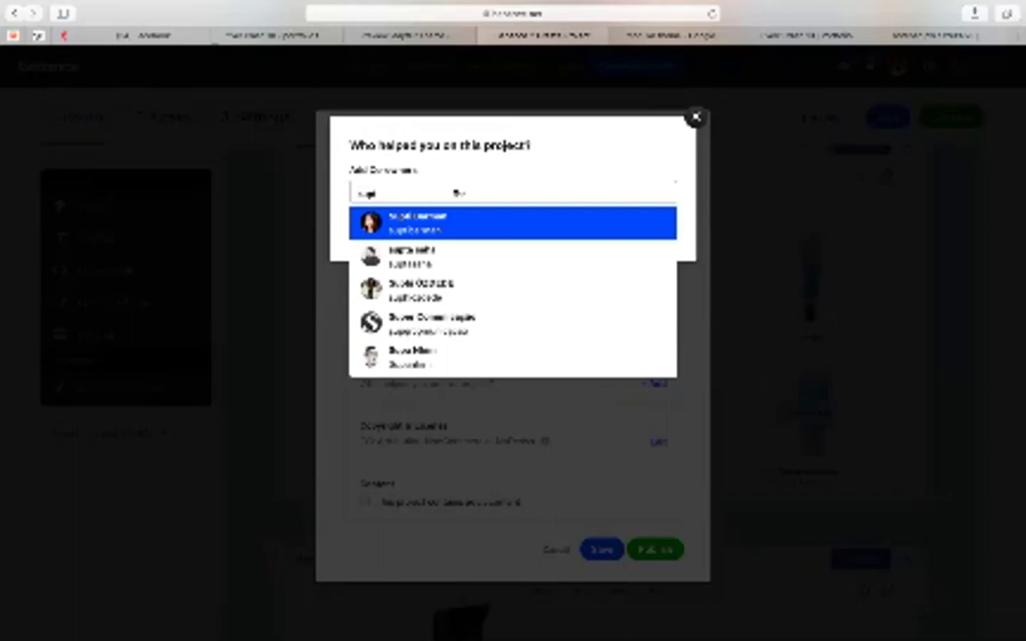
pyautogui.press('Return')
pyautogui.click(373, 308)
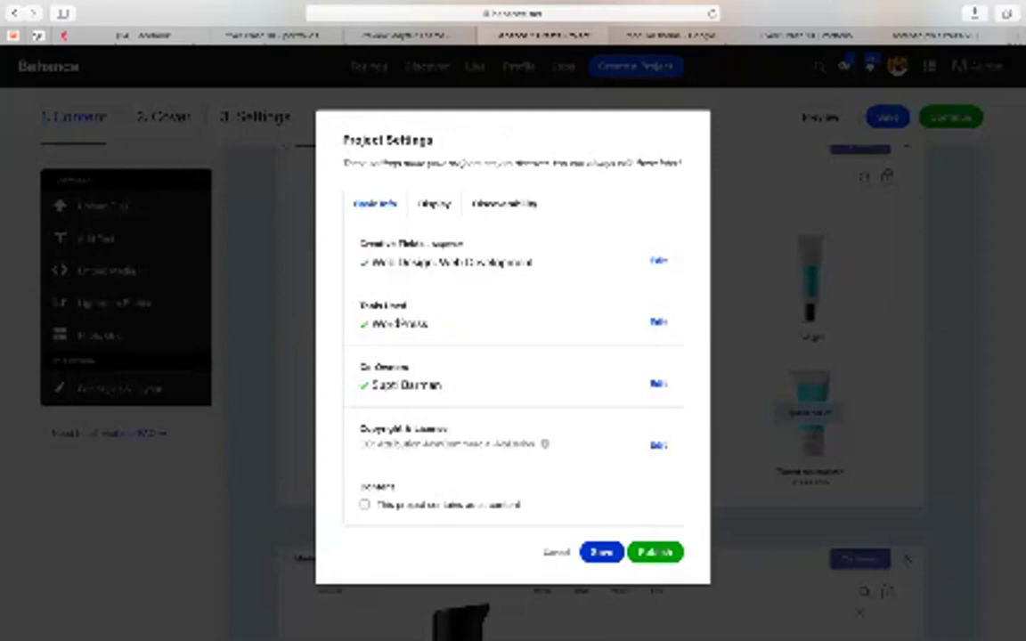
# Step: Save the project settings and go back to them by continuing through the project cover
pyautogui.click(602, 552)
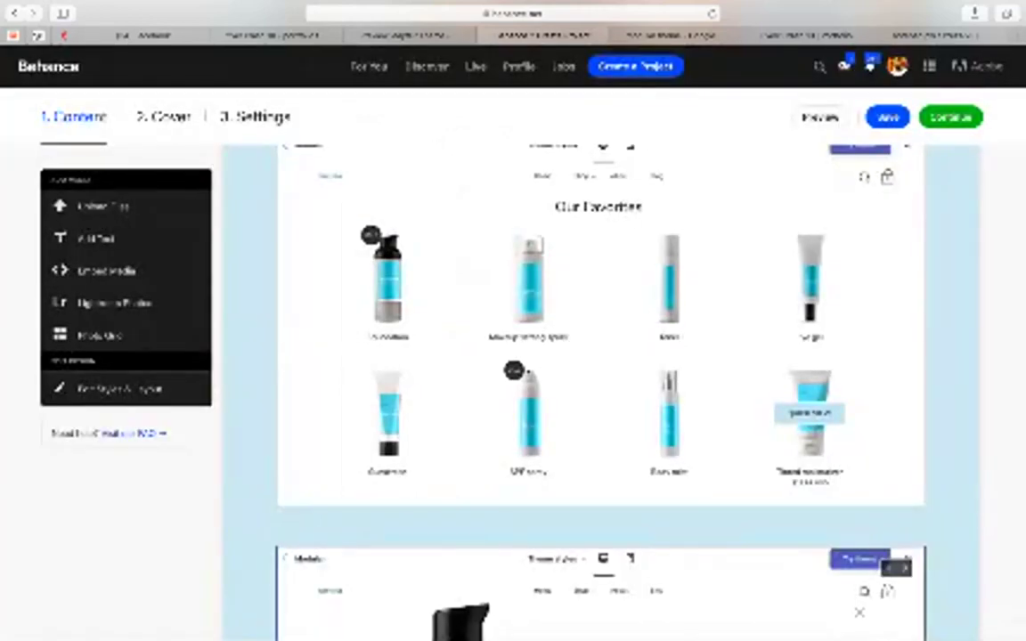
pyautogui.click(950, 116)
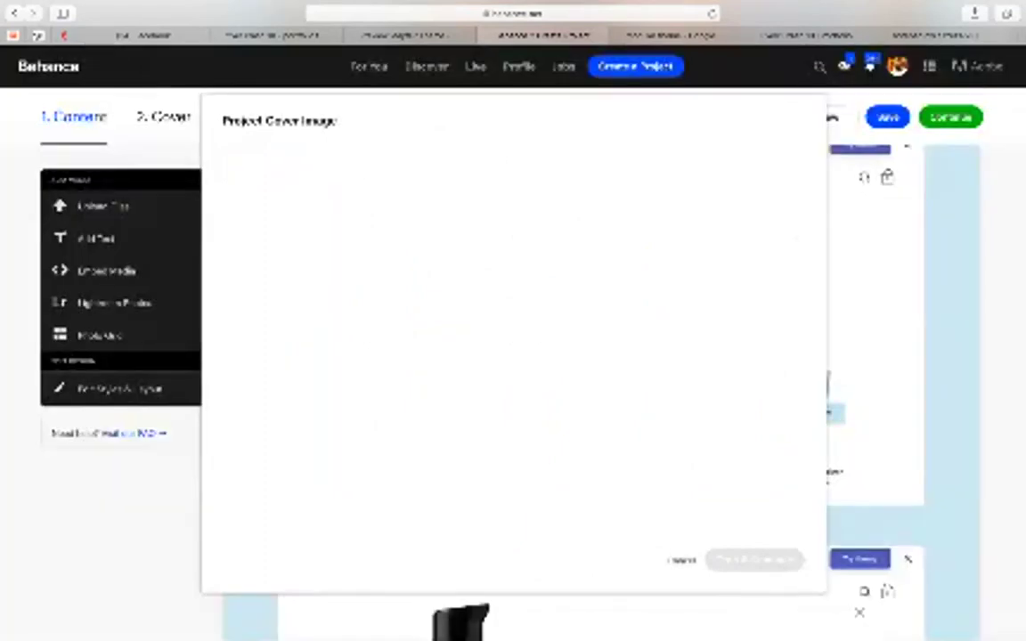
pyautogui.click(681, 560)
pyautogui.click(950, 117)
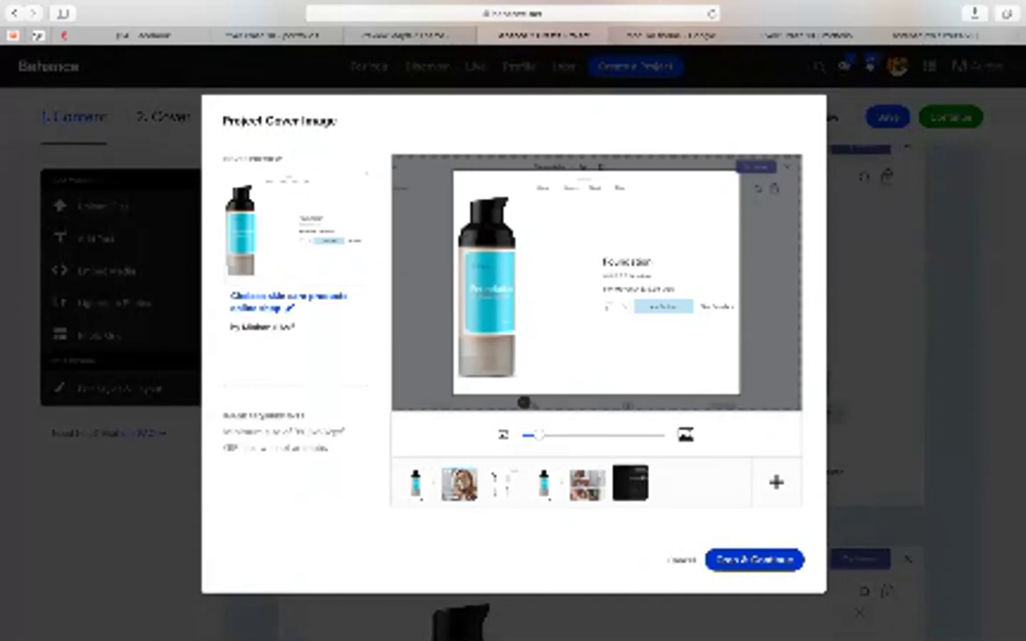
pyautogui.click(755, 559)
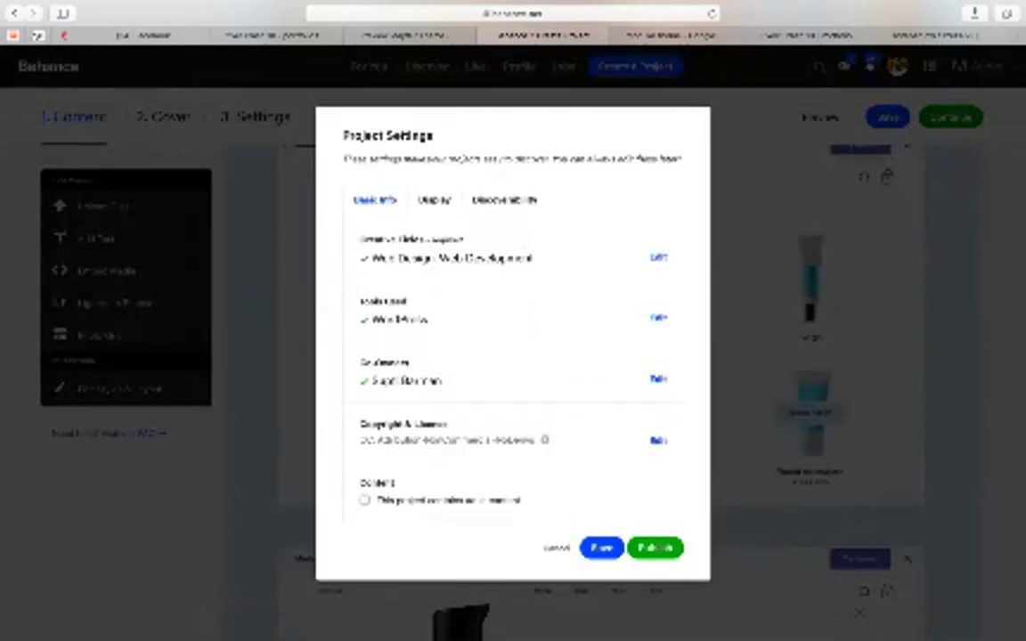
# Step: Add the keywords "wordpress" and "woocommerce" and the description "skin care products online shop" to the project's discoverability settings
pyautogui.click(434, 200)
pyautogui.click(505, 200)
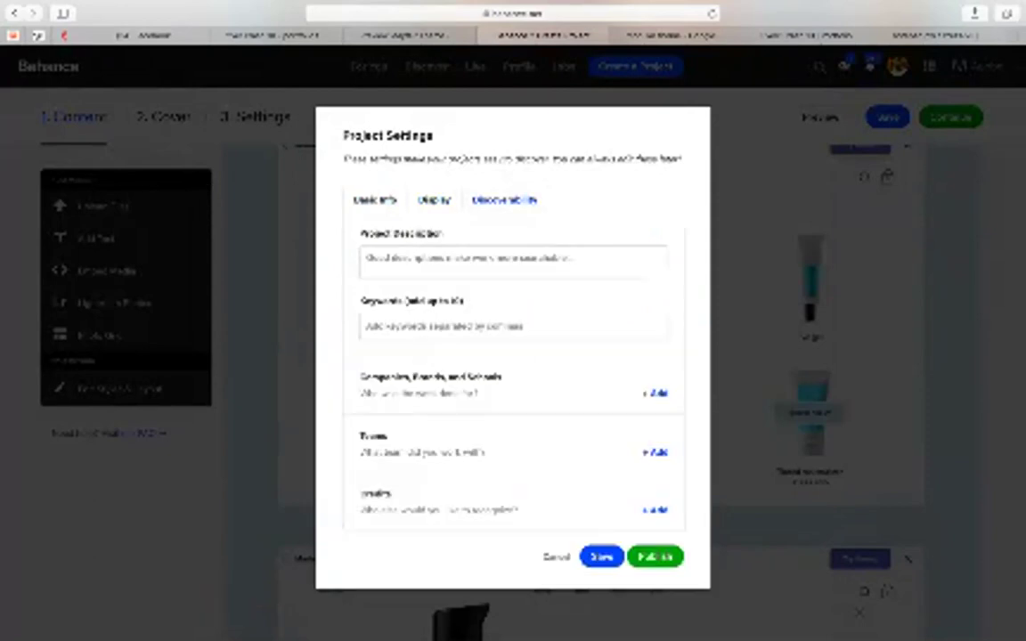
pyautogui.click(514, 327)
pyautogui.write('we')
pyautogui.write('ims')
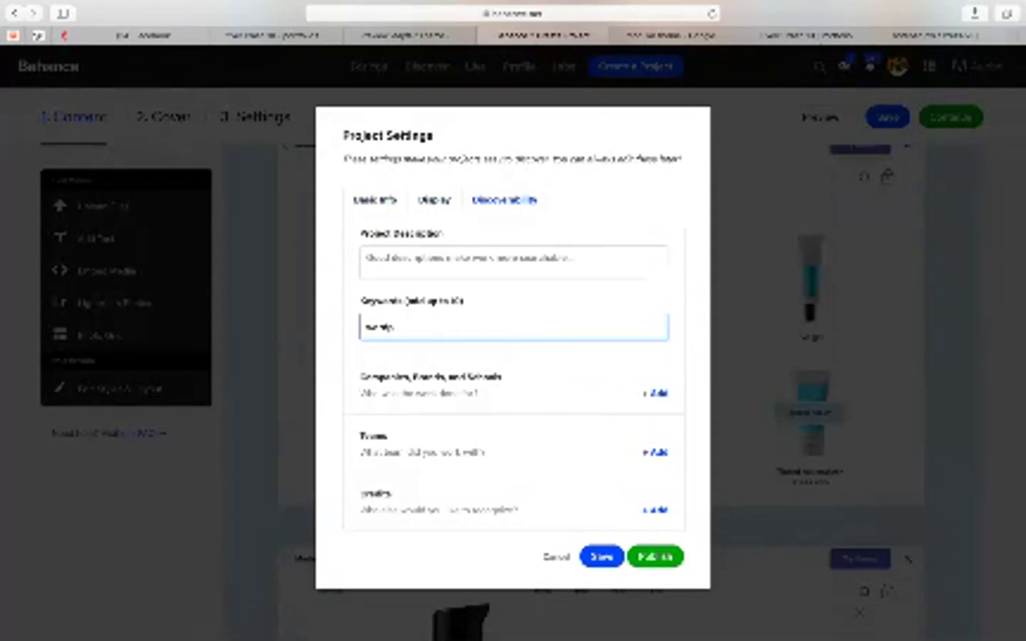
pyautogui.write('ear')
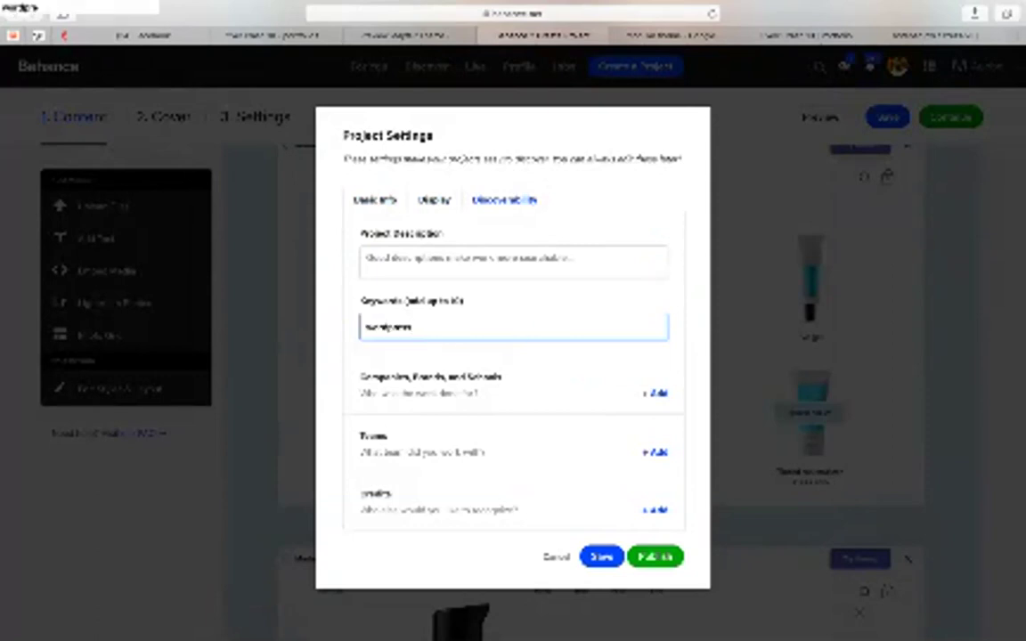
pyautogui.press('Return')
pyautogui.write('woocommerce')
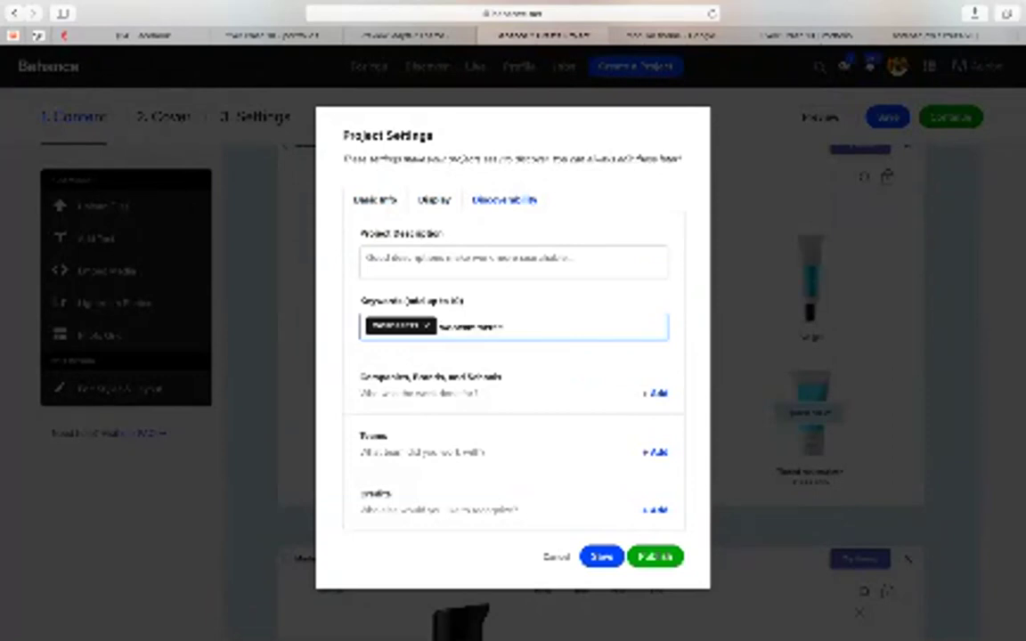
pyautogui.press('Return')
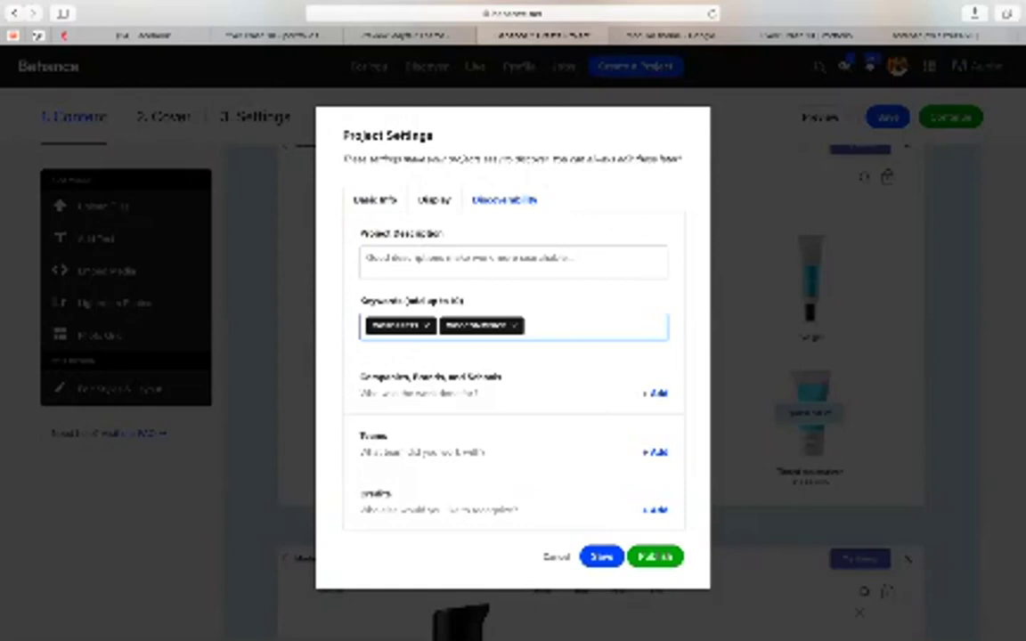
pyautogui.click(463, 261)
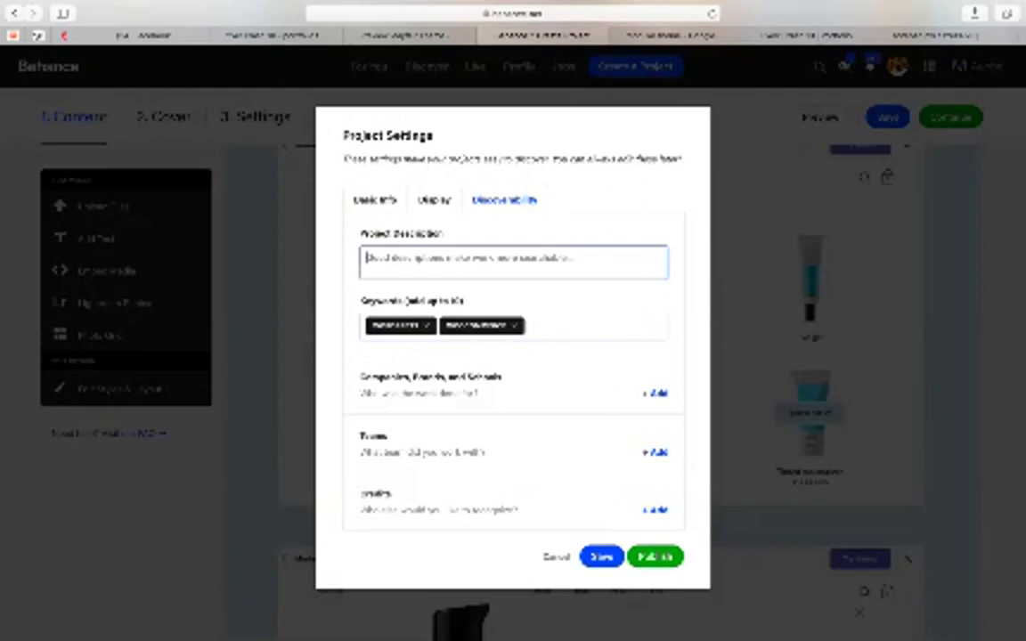
pyautogui.write('skin care products on desktop')
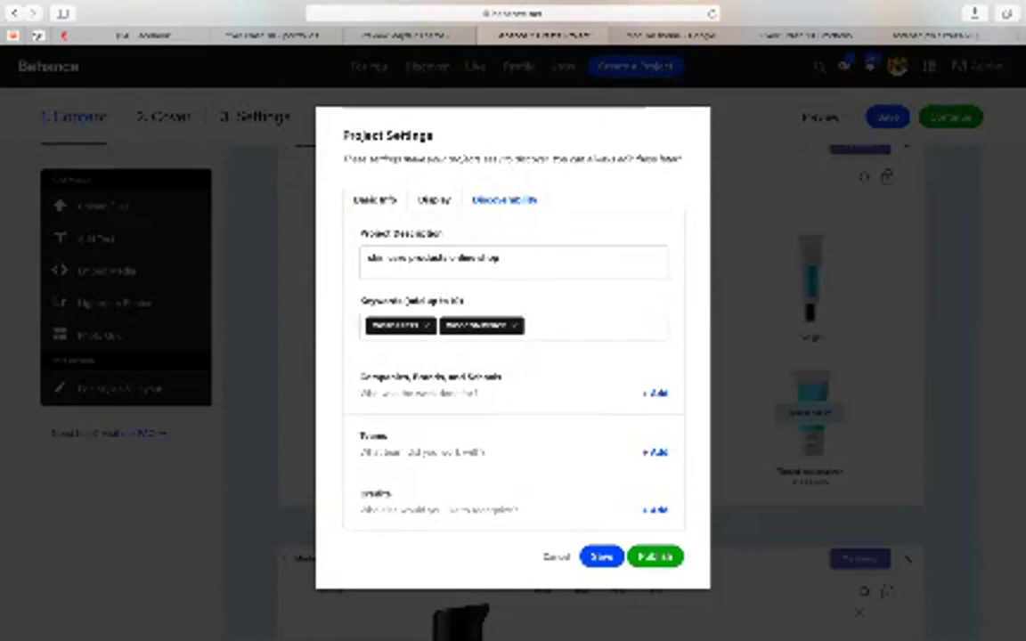
pyautogui.click(375, 199)
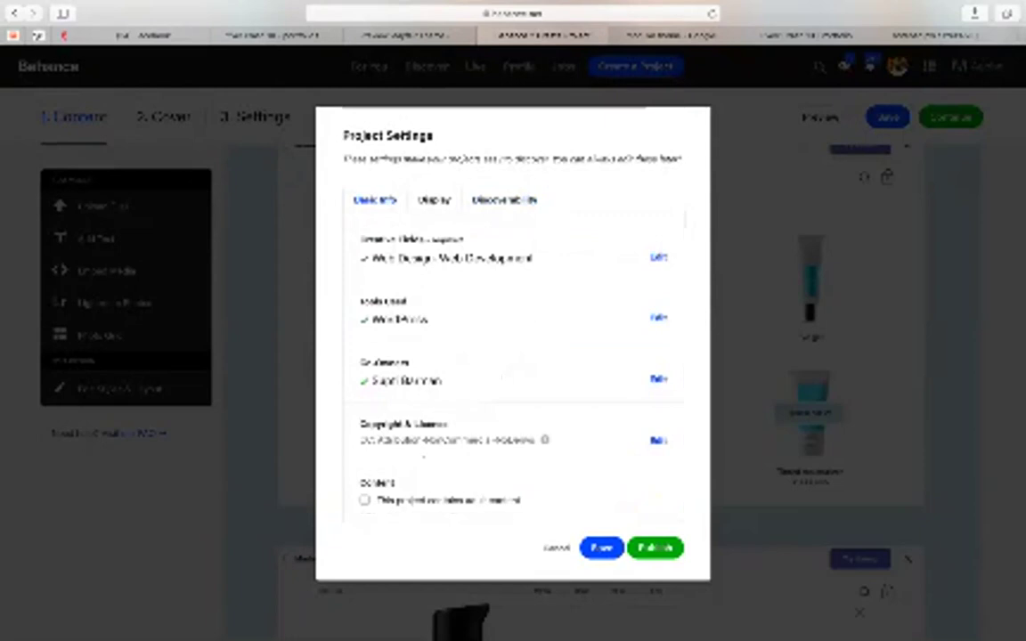
pyautogui.click(433, 200)
pyautogui.click(504, 199)
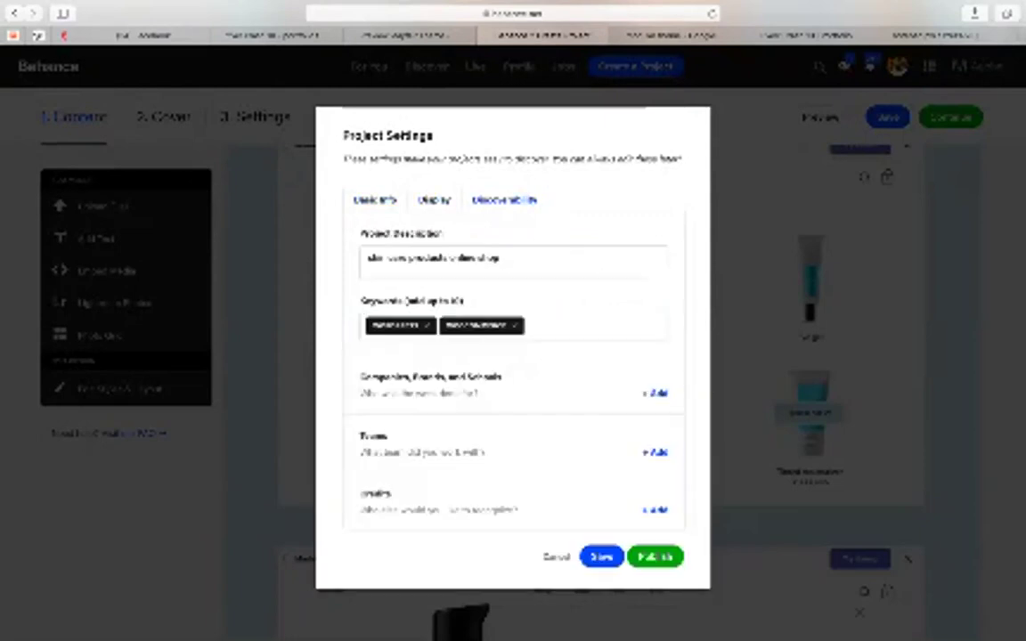
pyautogui.click(588, 327)
# Step: Try to add "codemanbd ed", then the shorter "codemanbd", as the company the work was done for
pyautogui.click(657, 393)
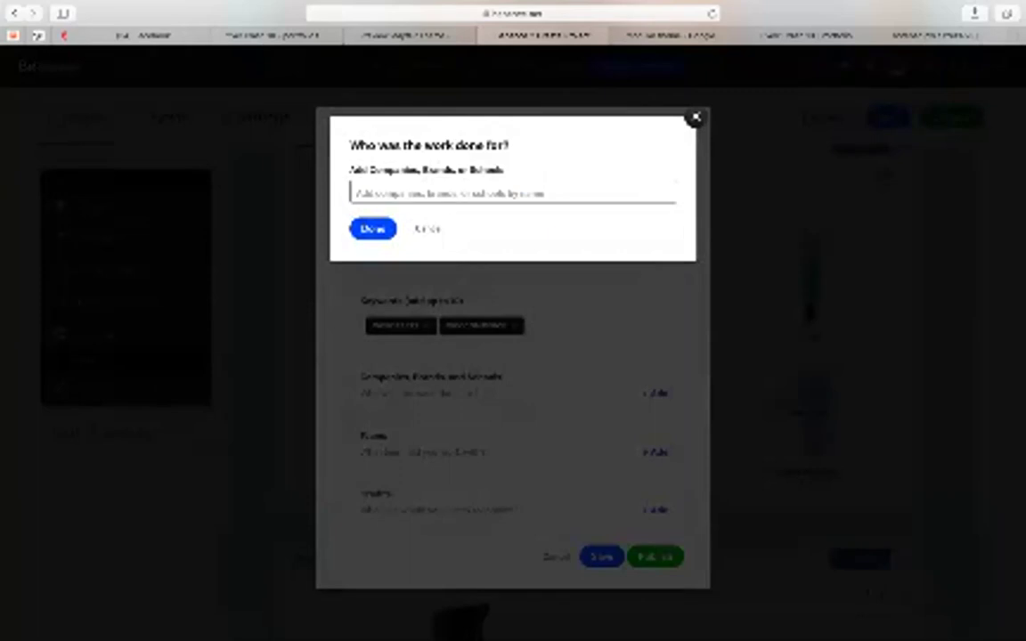
pyautogui.write('s')
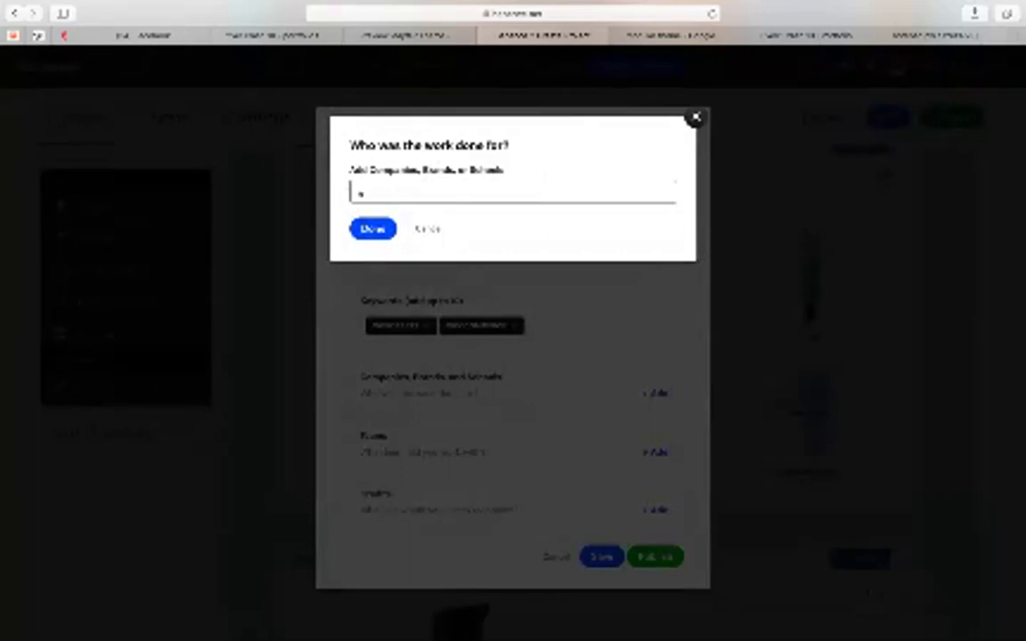
pyautogui.write('ode')
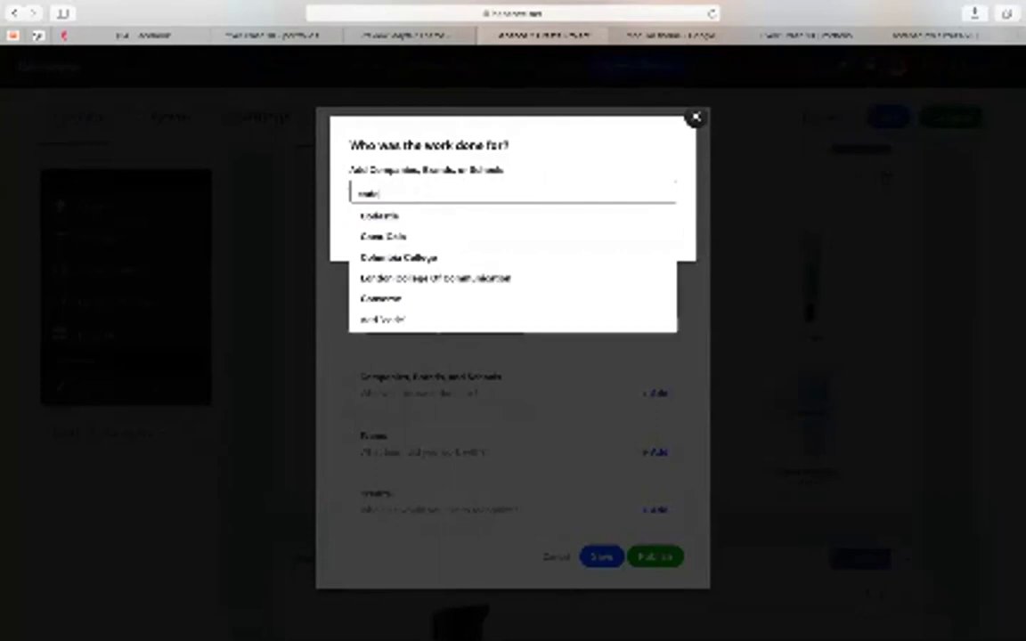
pyautogui.write('rworld ed')
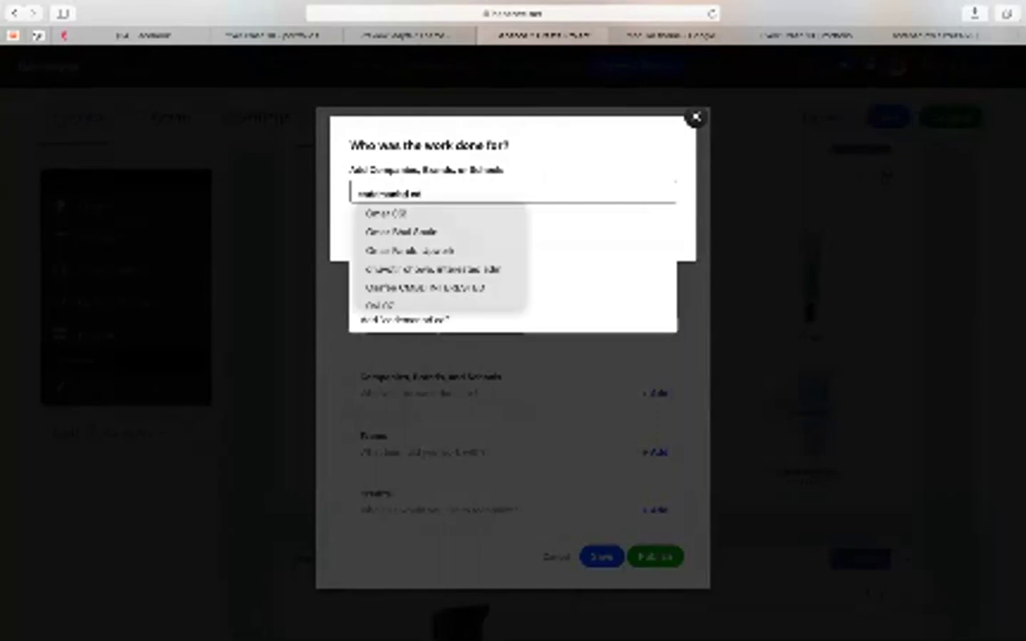
pyautogui.press('Return')
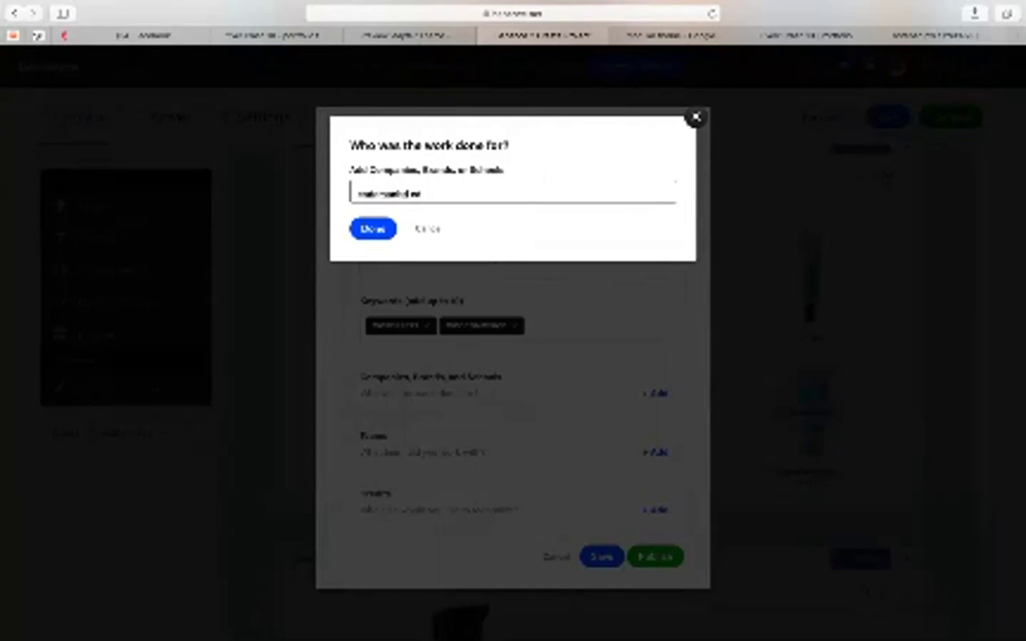
pyautogui.press('BackSpace')
pyautogui.press('BackSpace')
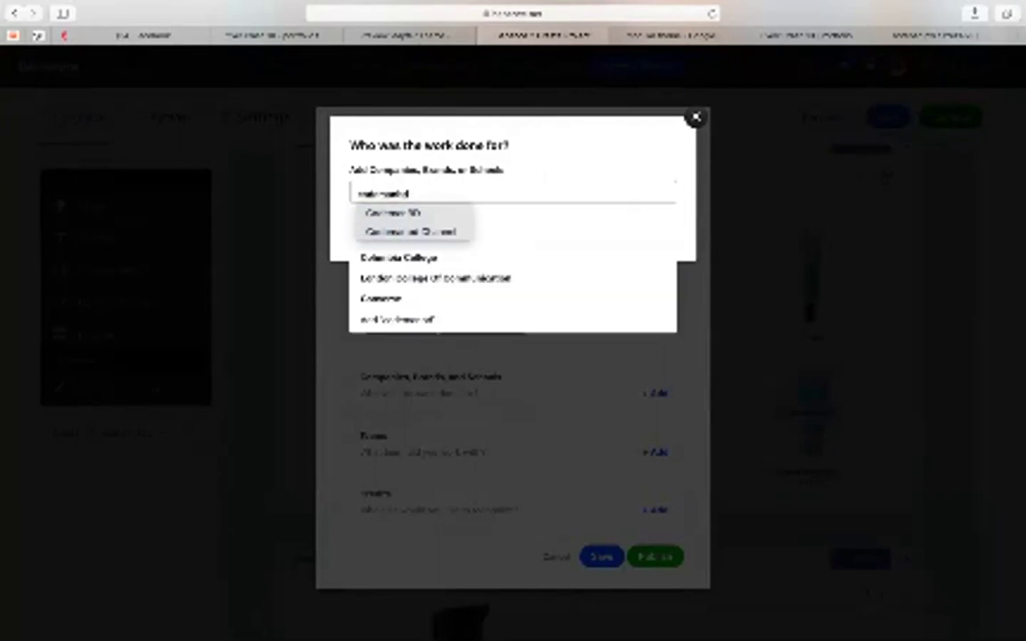
pyautogui.press('Return')
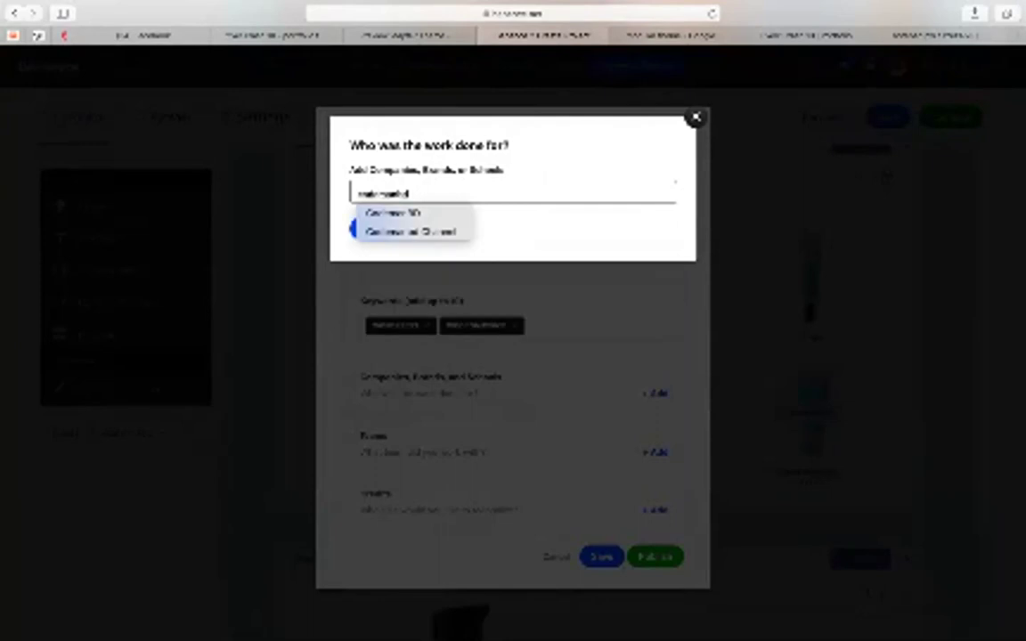
# Step: Try to add "codemanbd education" as the company, brand or school the work was done for
pyautogui.press('super+a')
pyautogui.write('codeco')
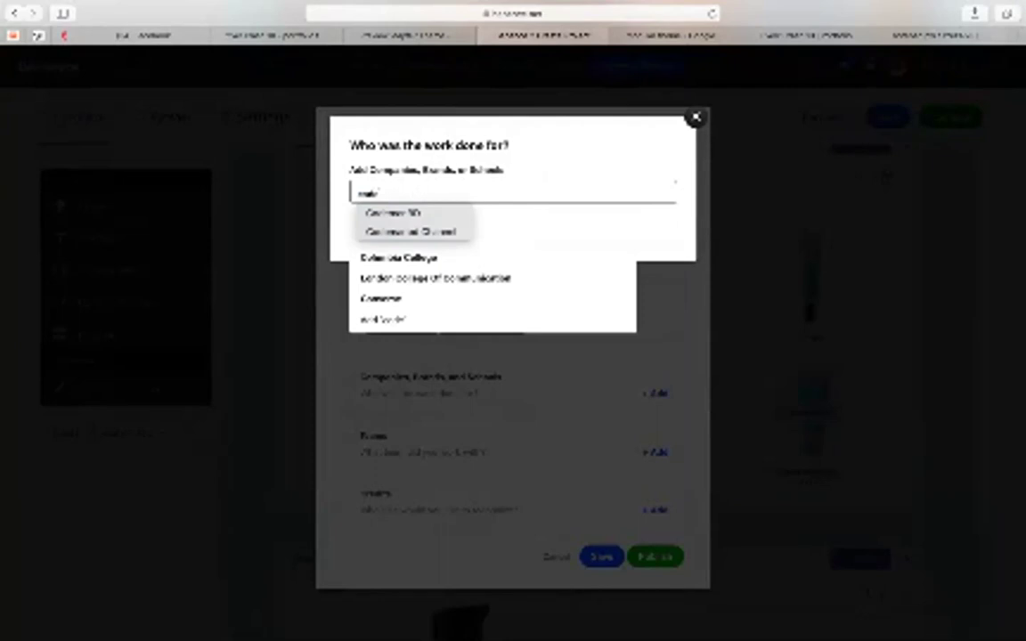
pyautogui.write('mman')
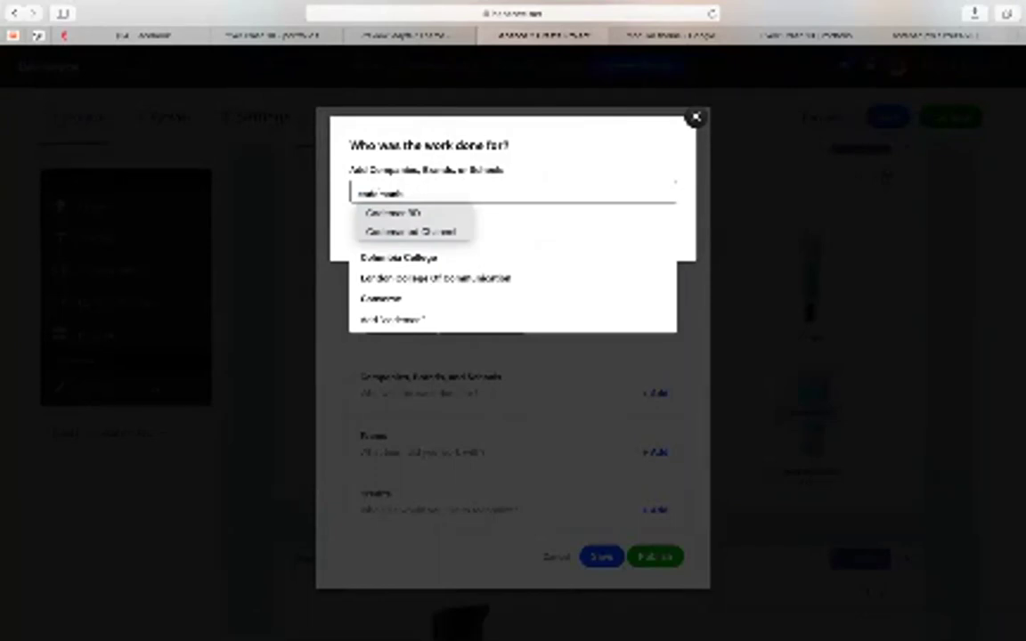
pyautogui.write('d education')
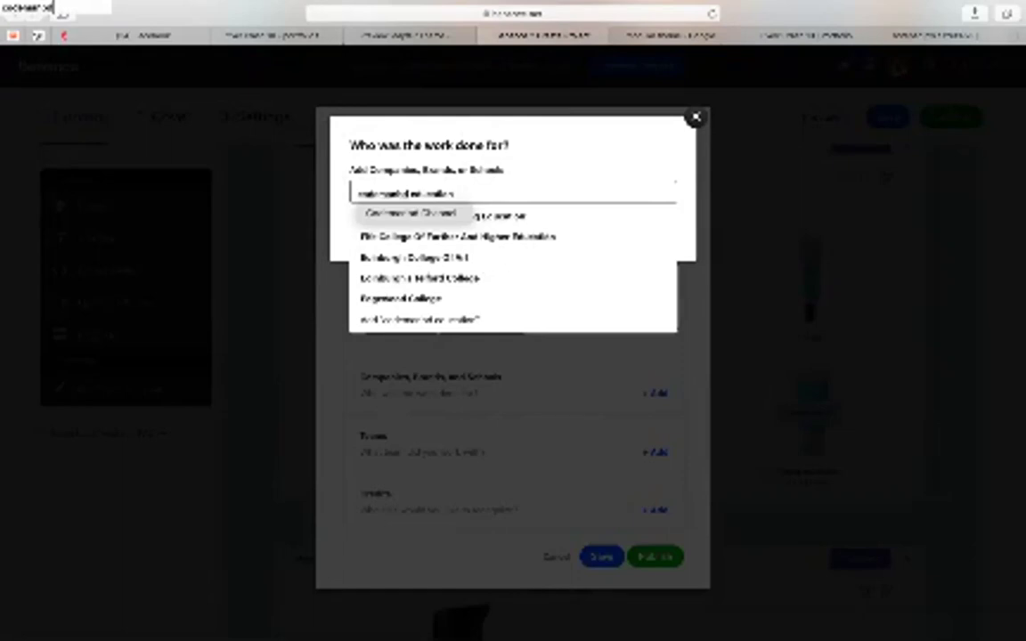
pyautogui.press('Return')
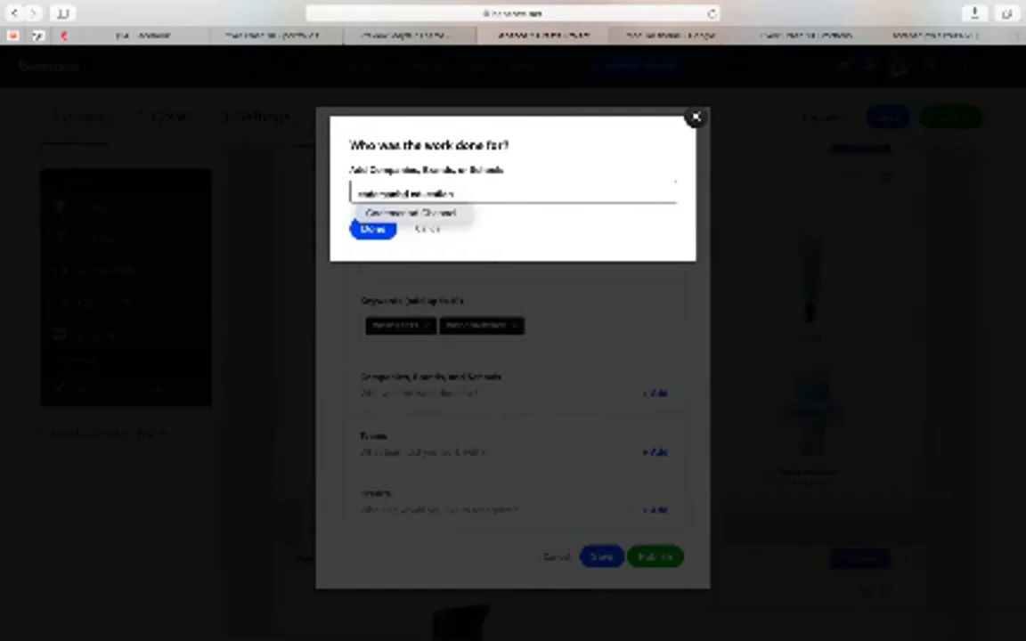
pyautogui.press('Tab')
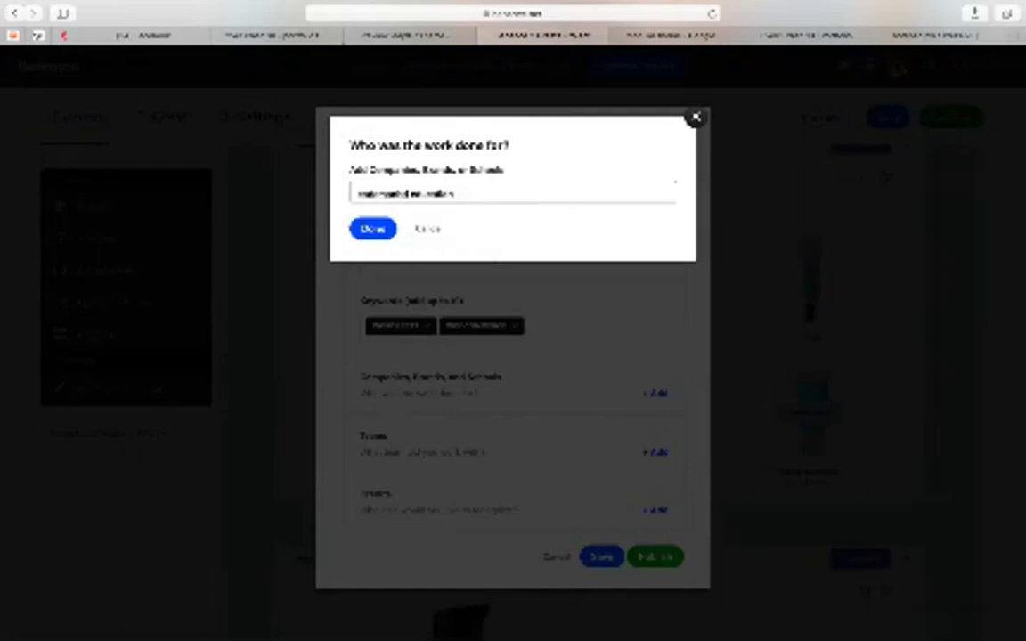
pyautogui.click(463, 194)
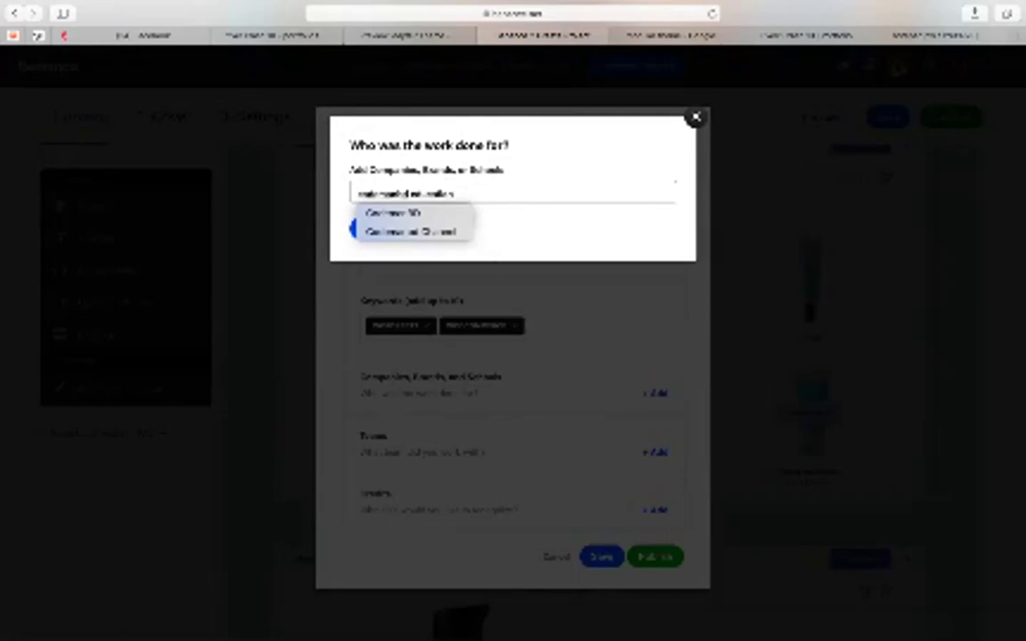
pyautogui.press('Return')
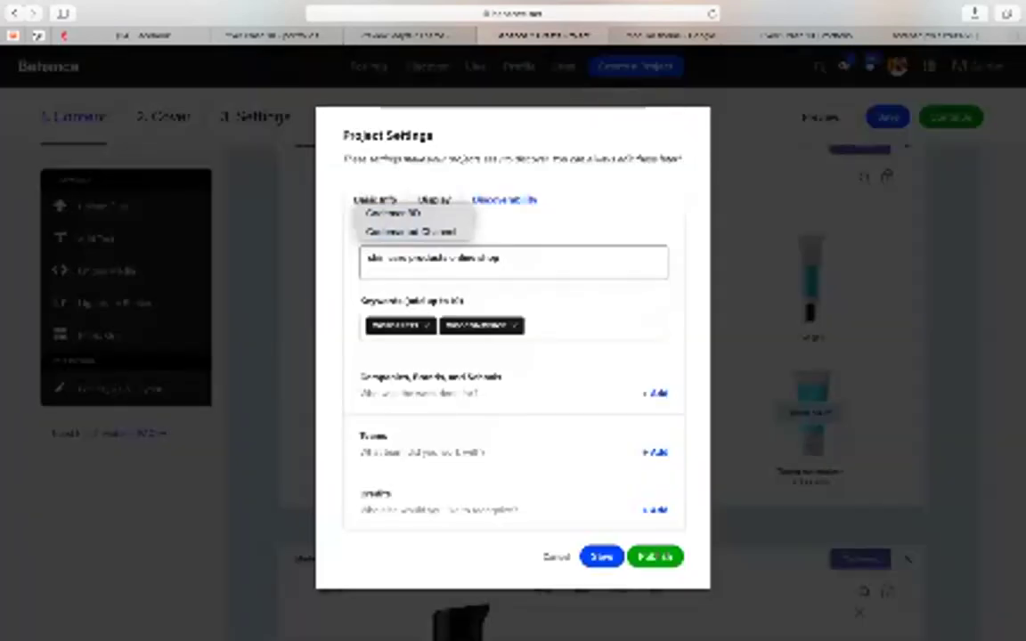
# Step: Search for "codemanbd" among the teams and add the CodemanBD education team to the project
pyautogui.click(655, 452)
pyautogui.write('co')
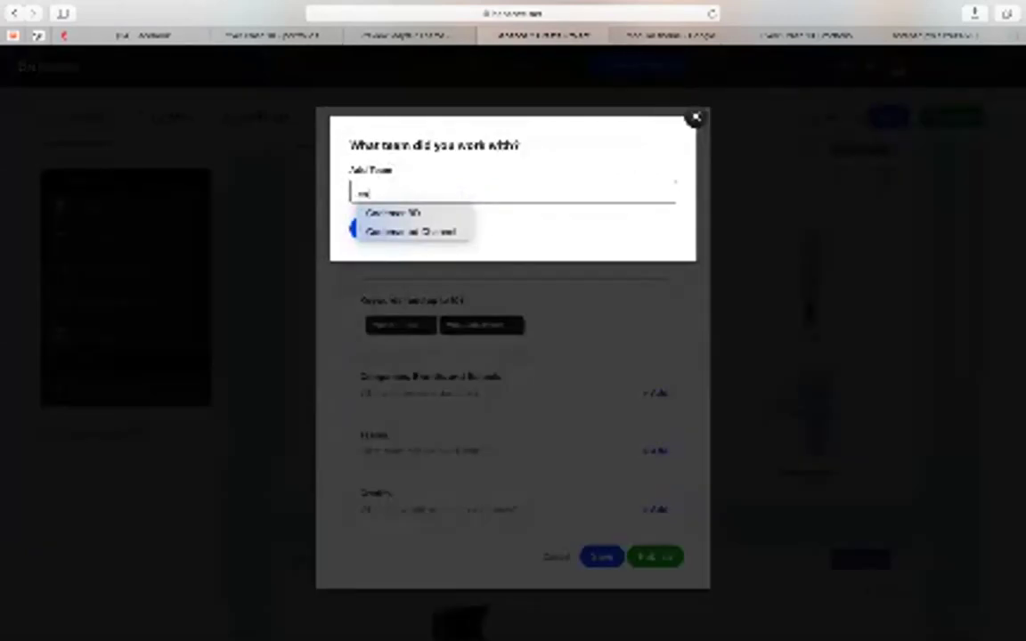
pyautogui.write('demanbd')
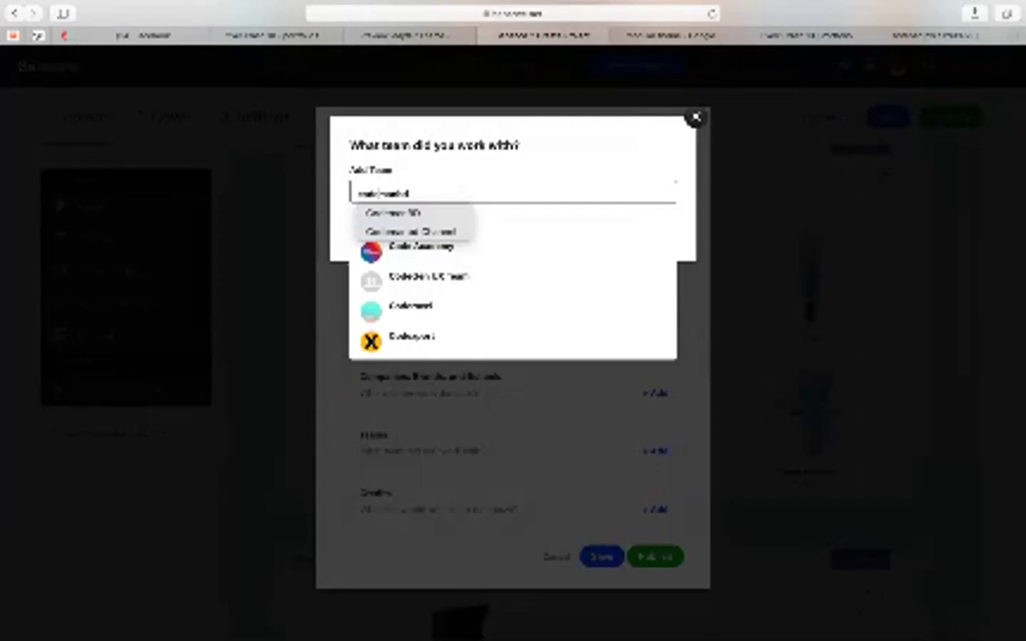
pyautogui.write('e')
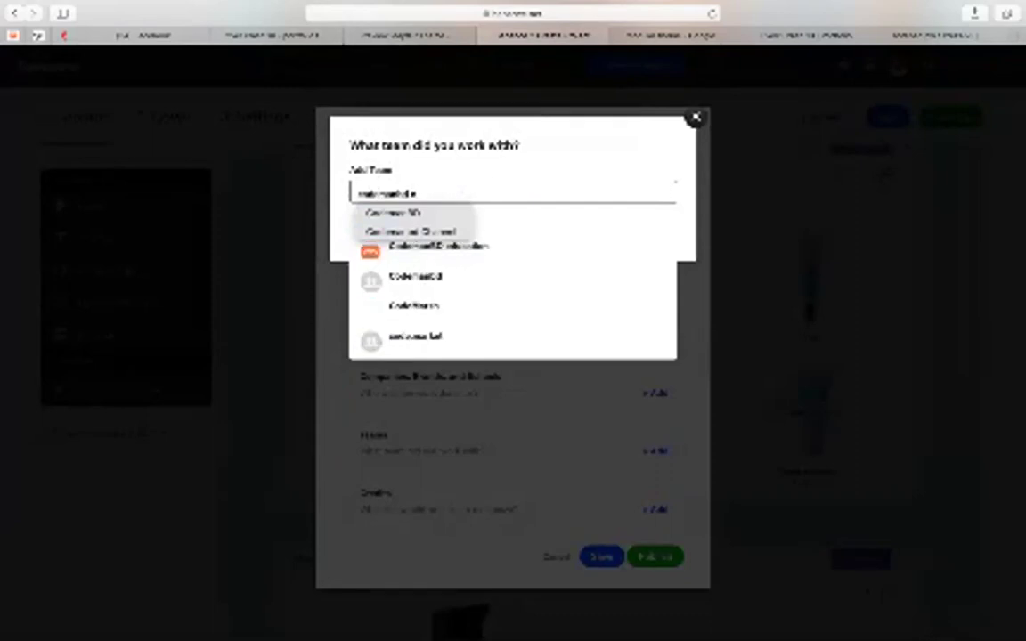
pyautogui.press('Down')
pyautogui.press('Up')
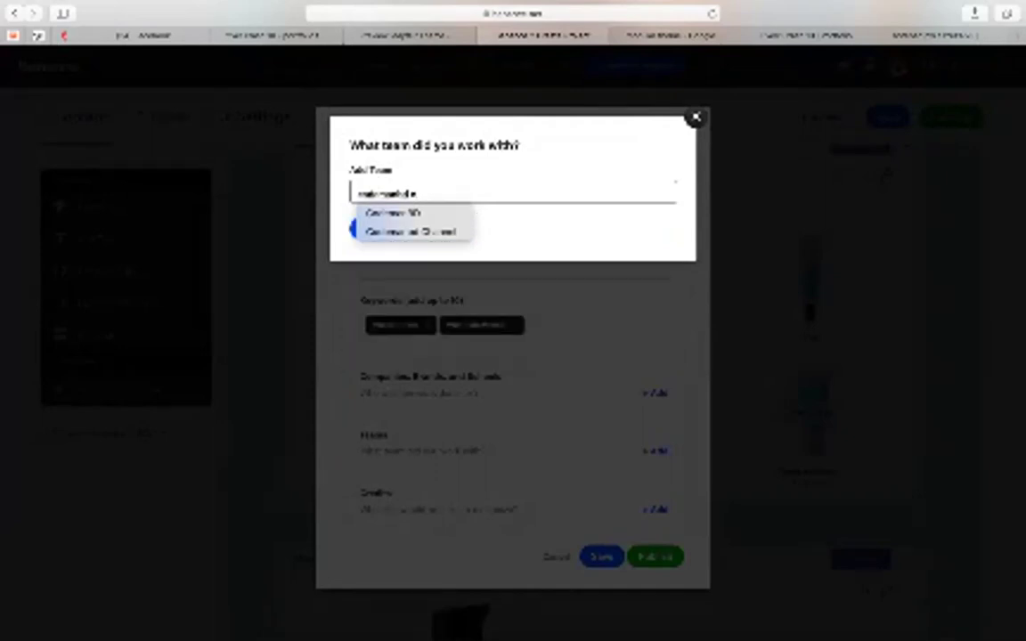
pyautogui.write('ama')
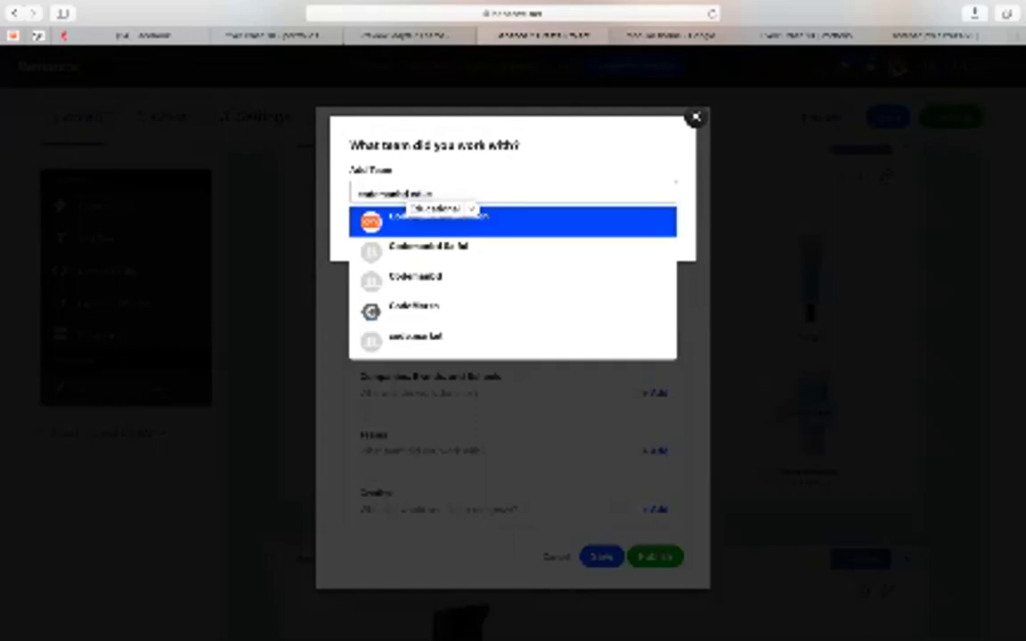
pyautogui.press('Return')
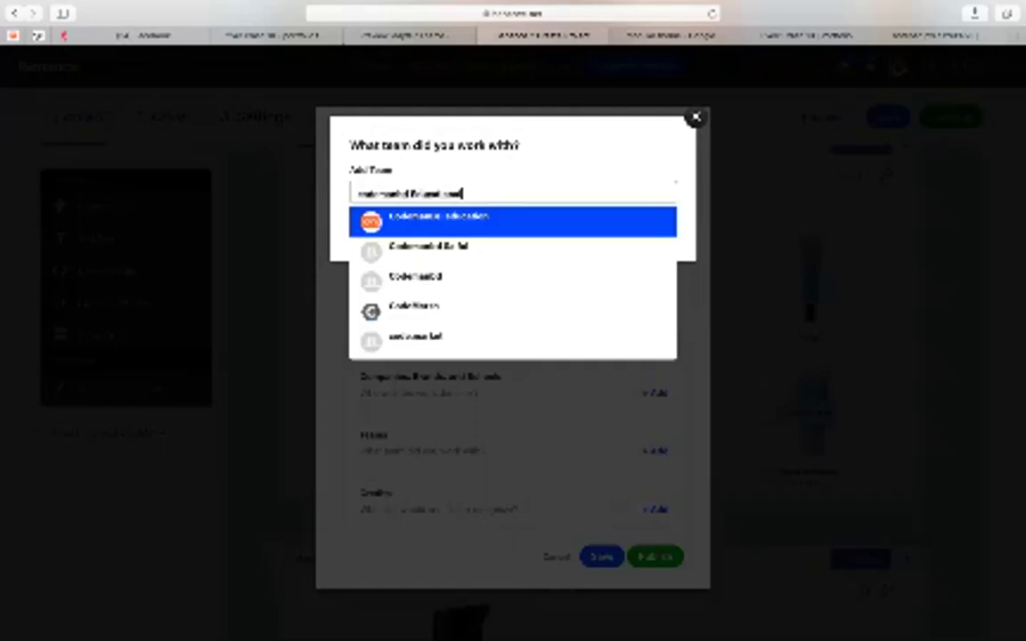
pyautogui.press('Return')
pyautogui.press('Return')
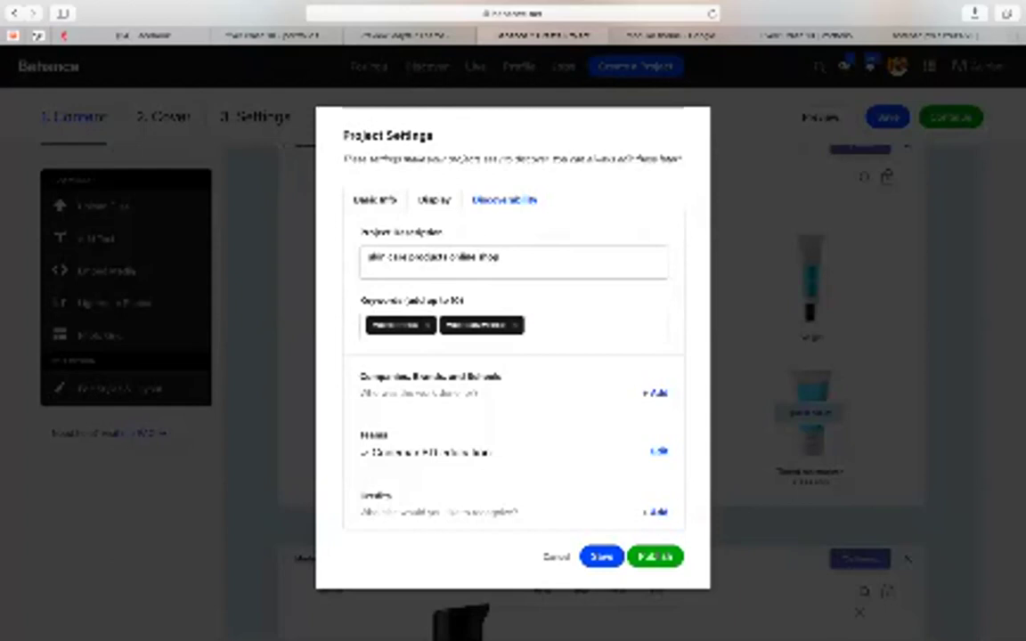
# Step: Recheck the project's basic info and discoverability settings, publish the project and dismiss the promotion dialog
pyautogui.click(375, 199)
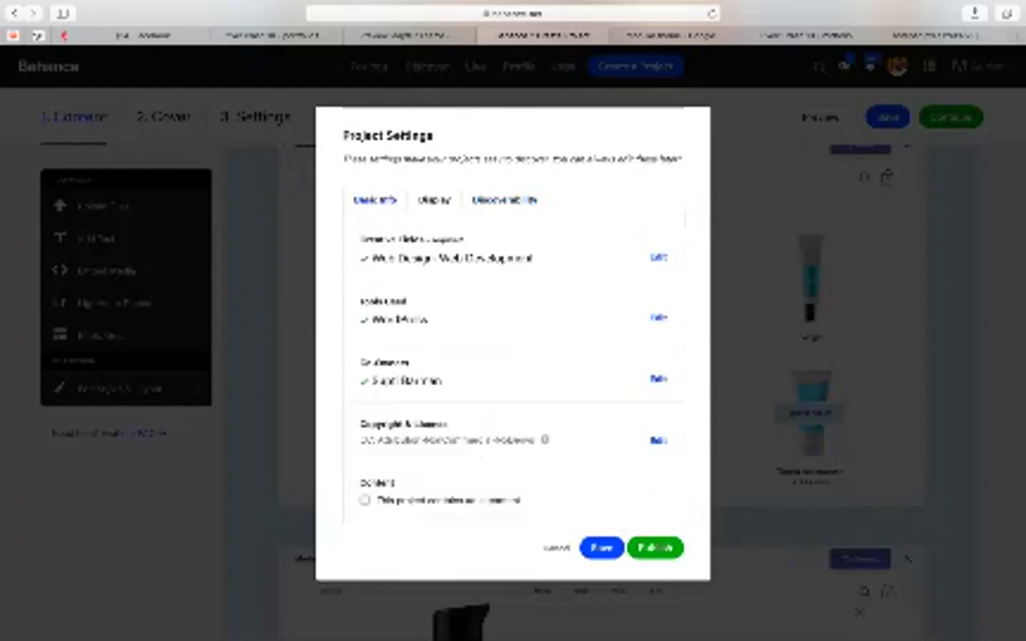
pyautogui.scroll(-5, 514, 365)
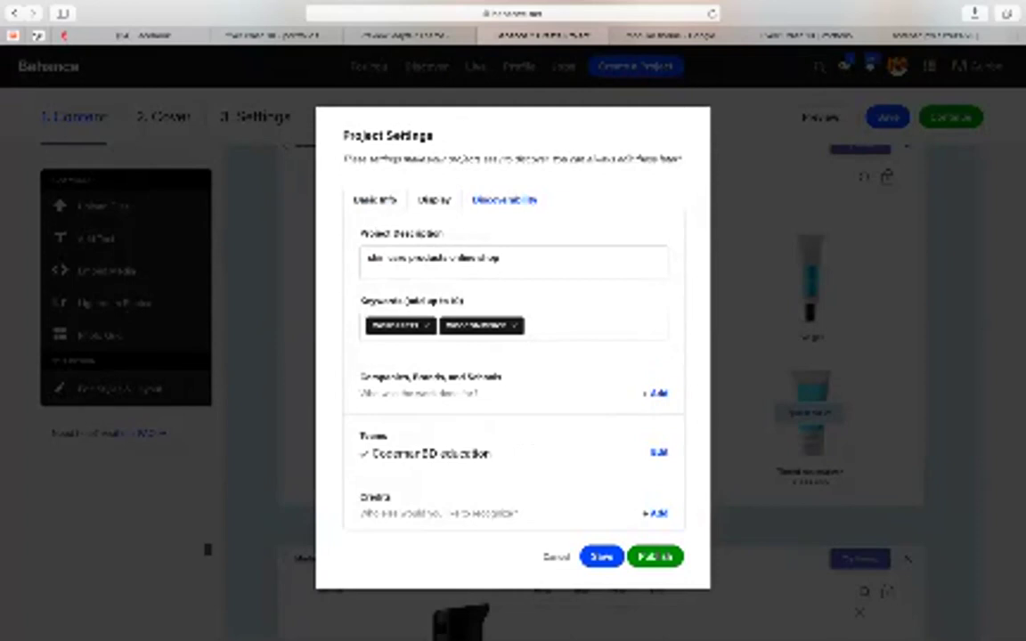
pyautogui.click(655, 556)
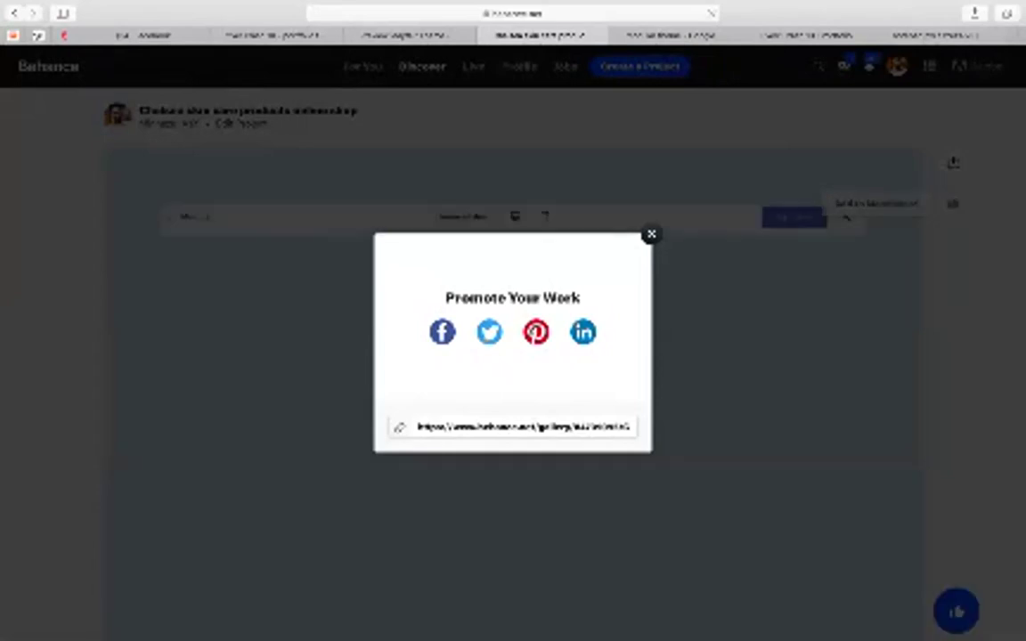
pyautogui.press('Escape')
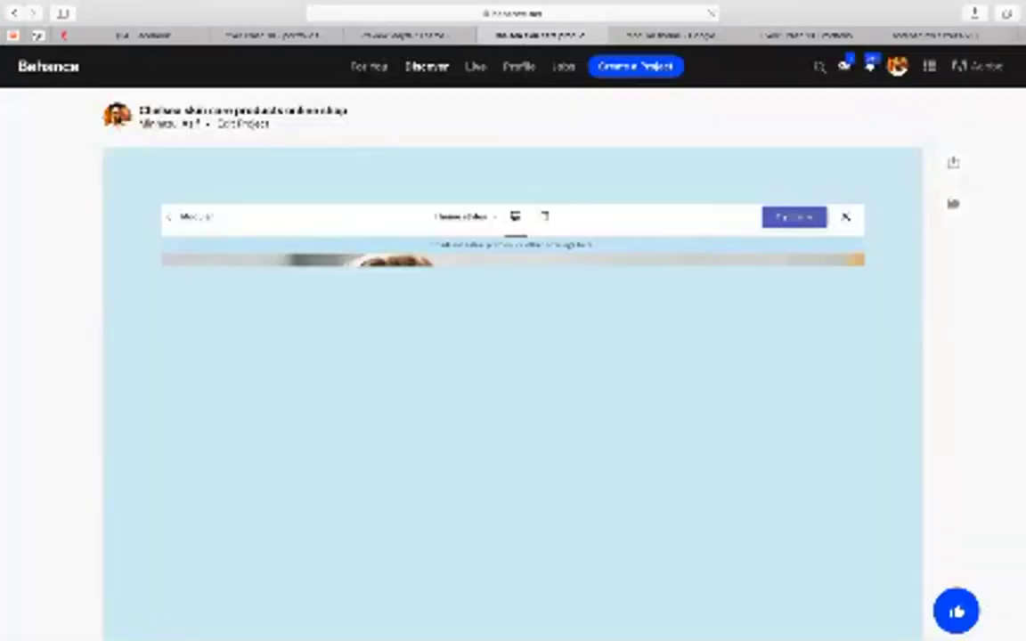
# Step: Create a new moodboard named "Shopify/woocommerce online store" and save the published project to it
pyautogui.click(953, 204)
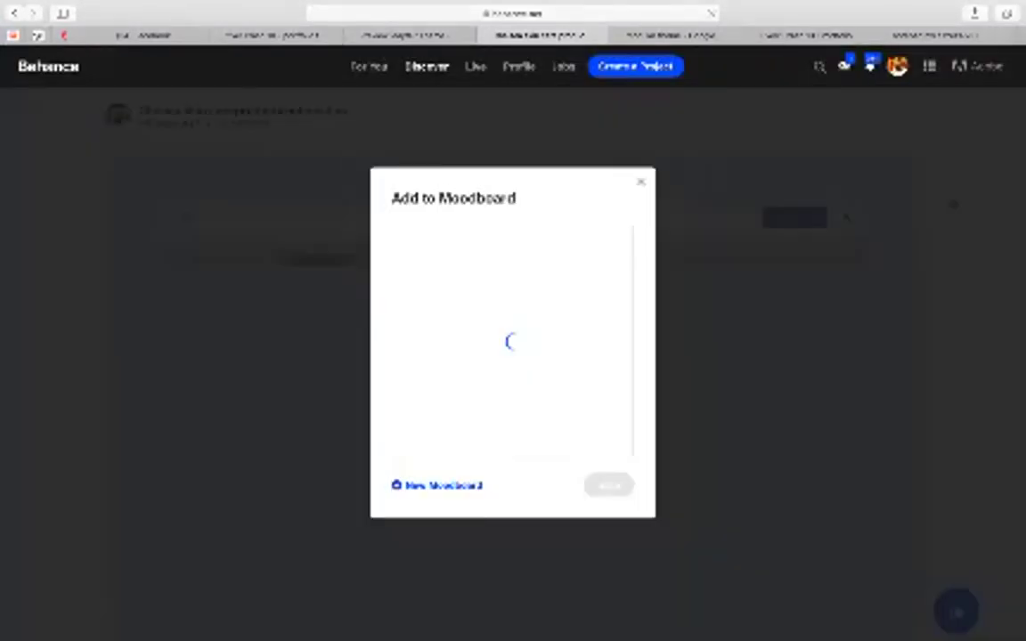
pyautogui.press('Escape')
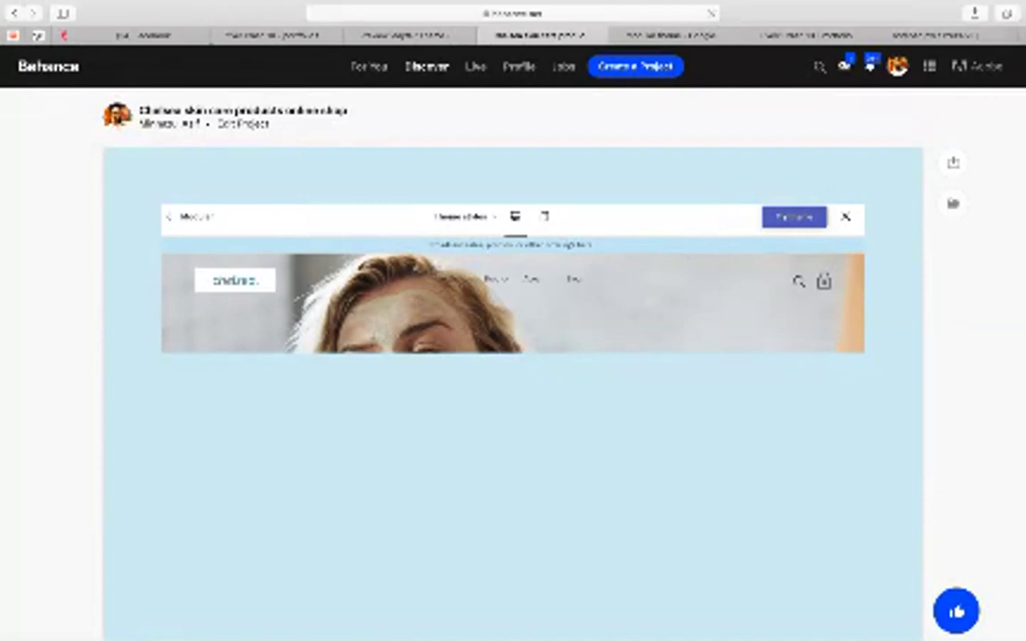
pyautogui.click(953, 204)
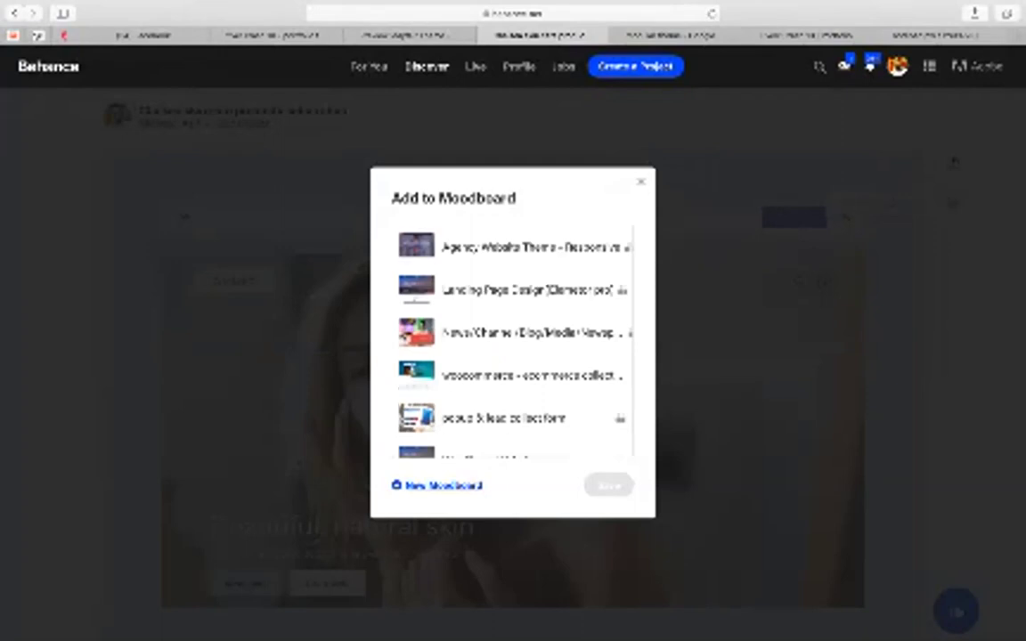
pyautogui.click(442, 485)
pyautogui.write('shopify')
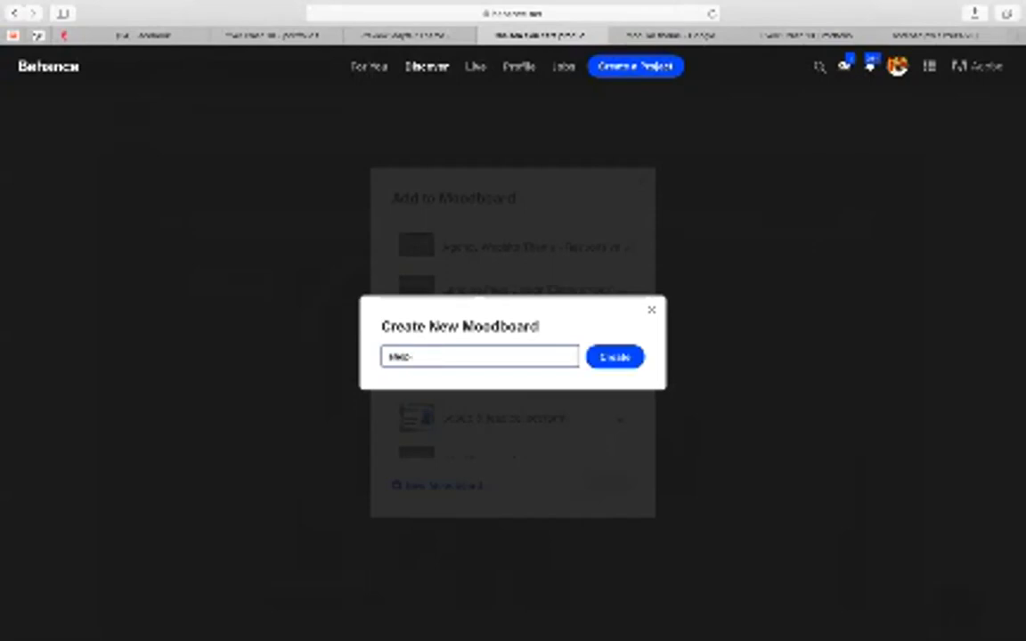
pyautogui.write('/woocommerce')
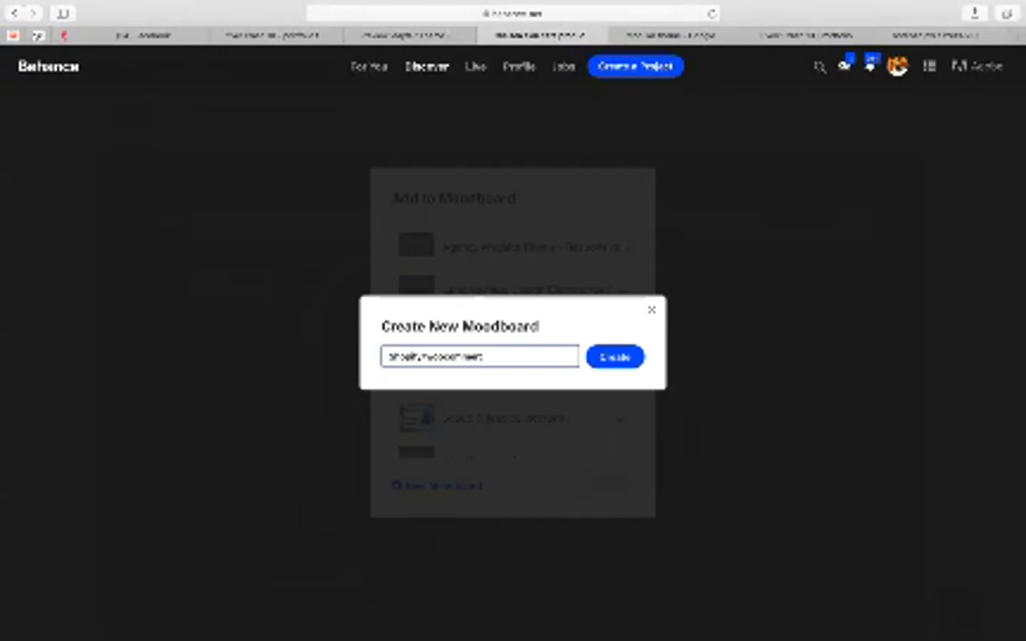
pyautogui.write(' site on the ')
pyautogui.write('sec')
pyautogui.write('e')
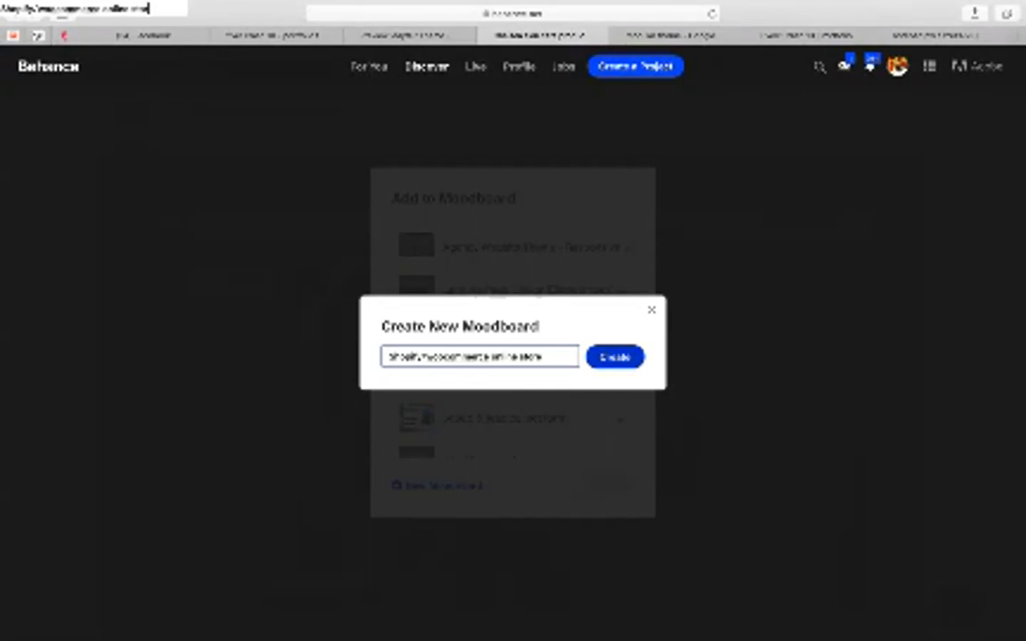
pyautogui.press('Return')
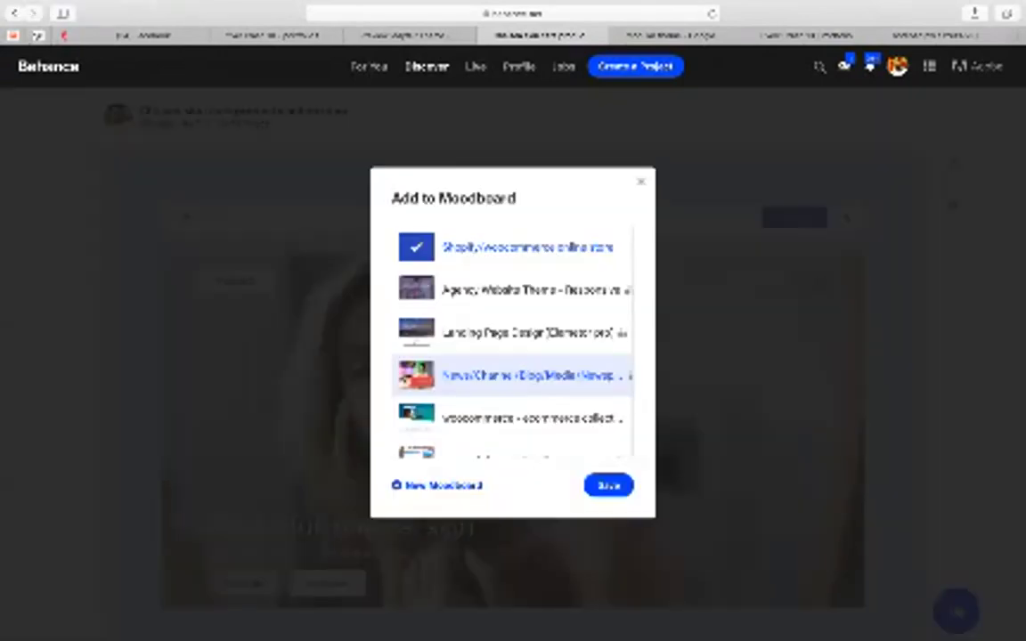
pyautogui.click(609, 486)
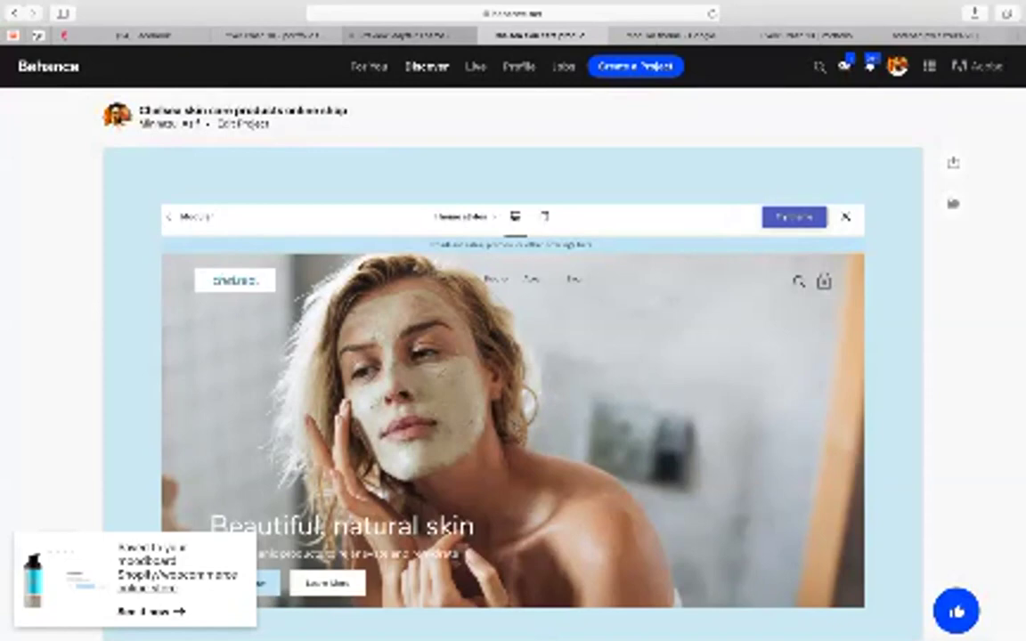
# Step: Open the own Behance profile and look through the portfolio projects published there
pyautogui.click(410, 36)
pyautogui.hotkey('ctrl', 'Tab')
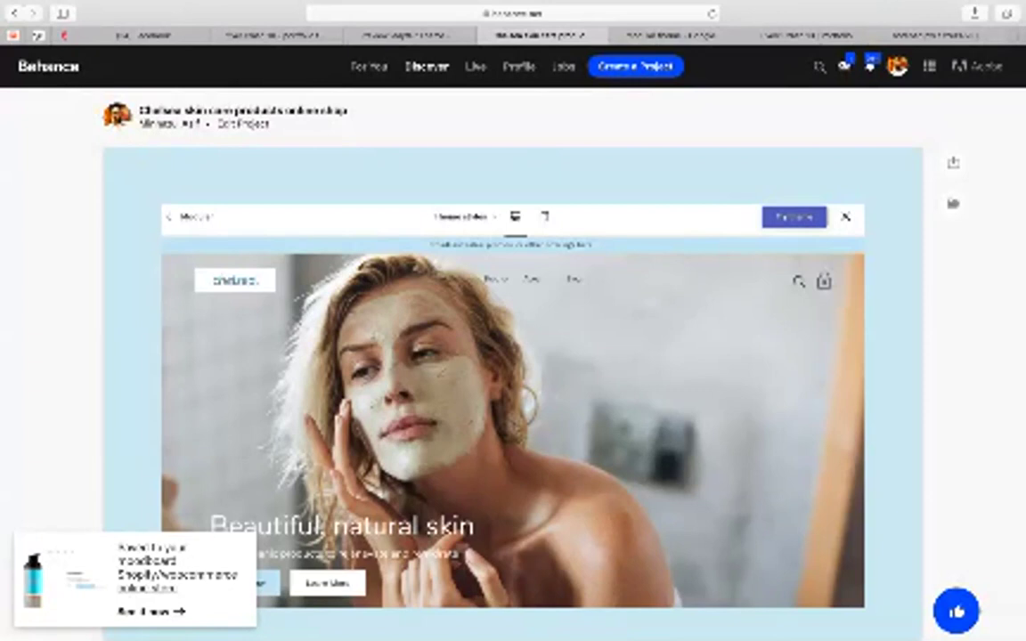
pyautogui.click(897, 67)
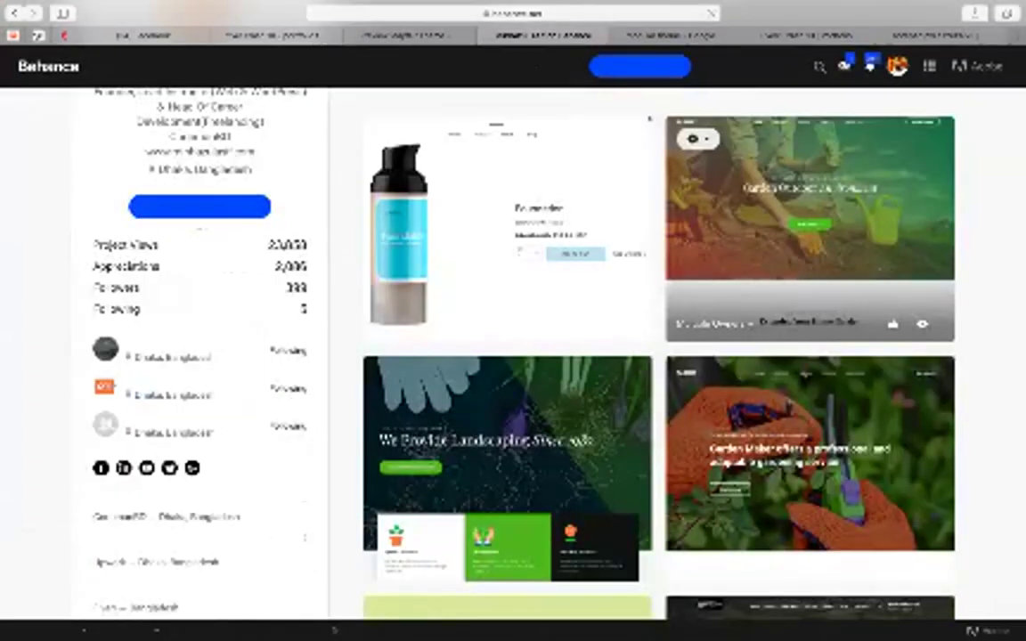
pyautogui.scroll(-2, 658, 357)
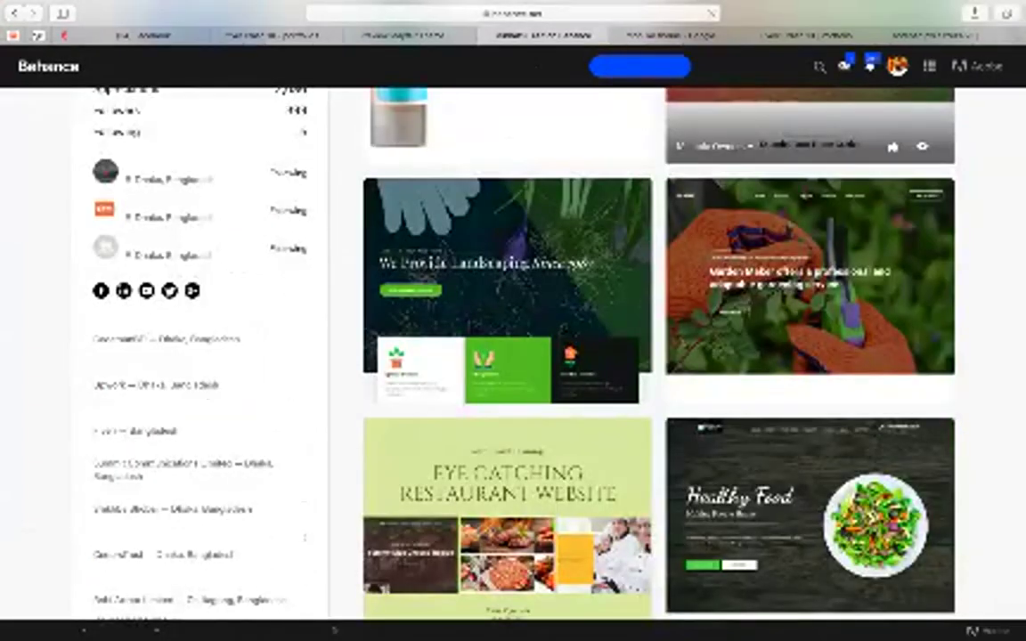
pyautogui.scroll(-6, 659, 356)
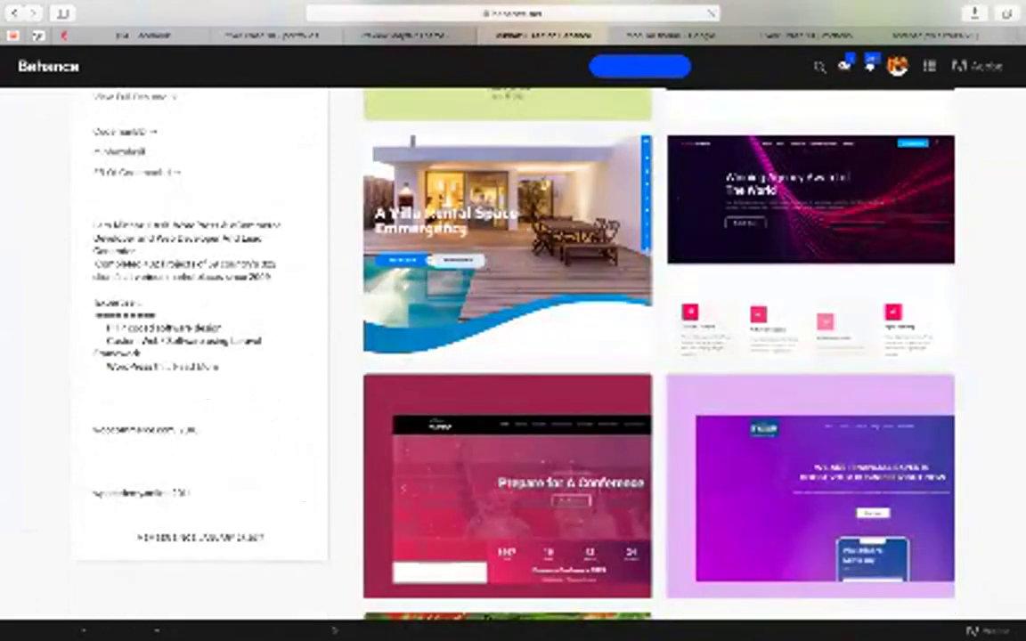
pyautogui.scroll(-3, 659, 356)
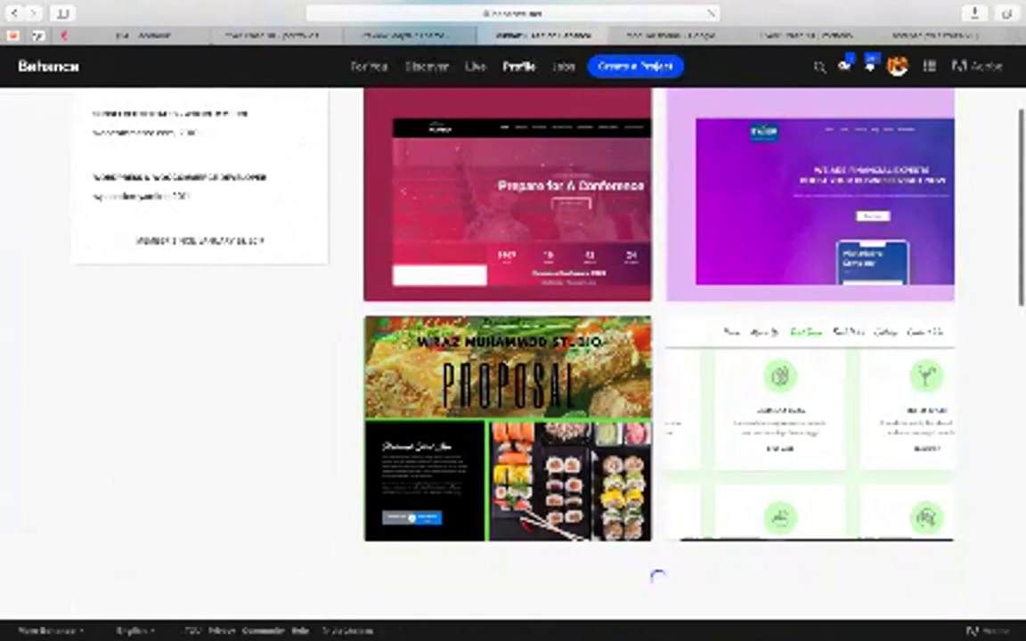
pyautogui.scroll(4, 659, 356)
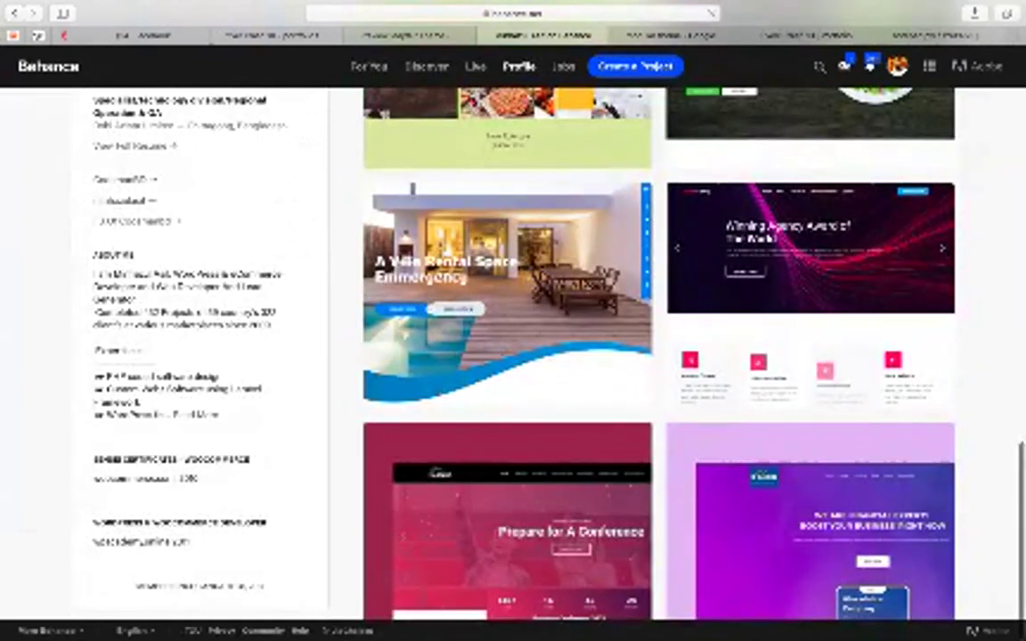
pyautogui.scroll(2, 659, 357)
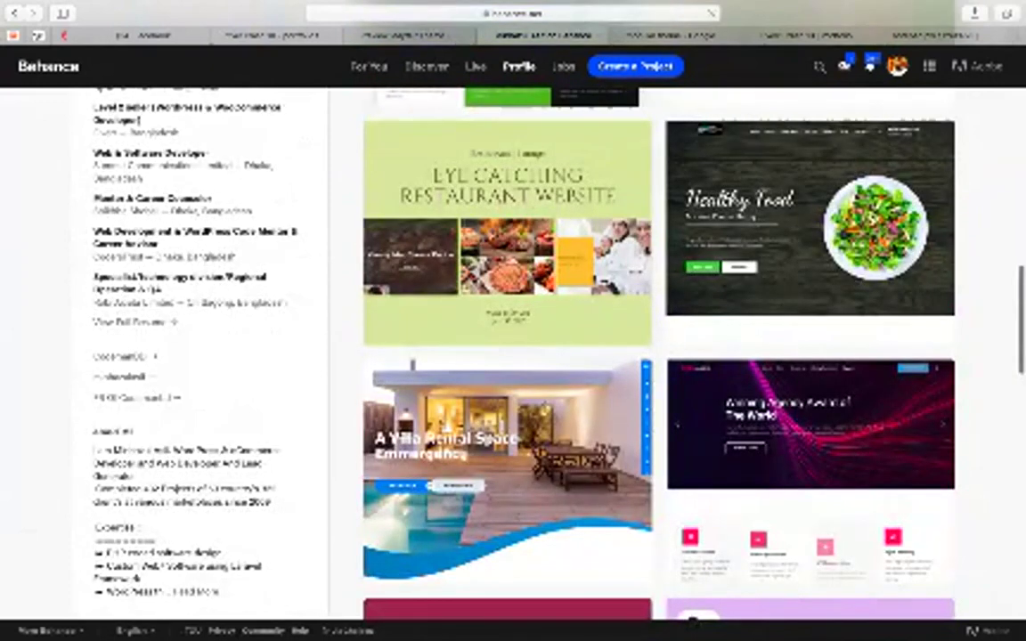
# Step: Open the purple financial experts WordPress project and save it to the "Shopify/woocommerce online store" moodboard
pyautogui.click(447, 428)
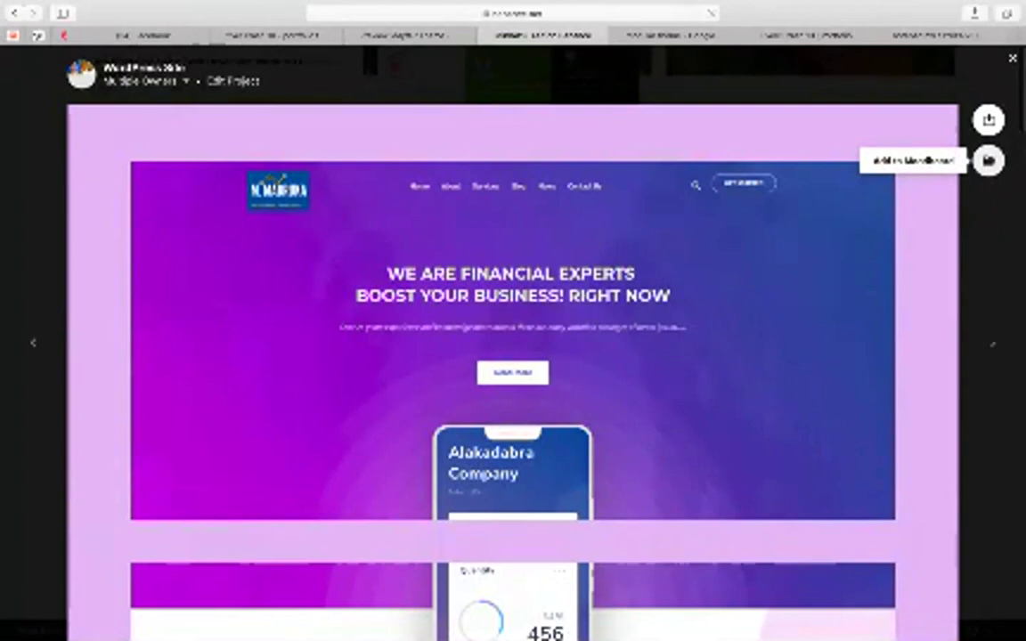
pyautogui.click(988, 160)
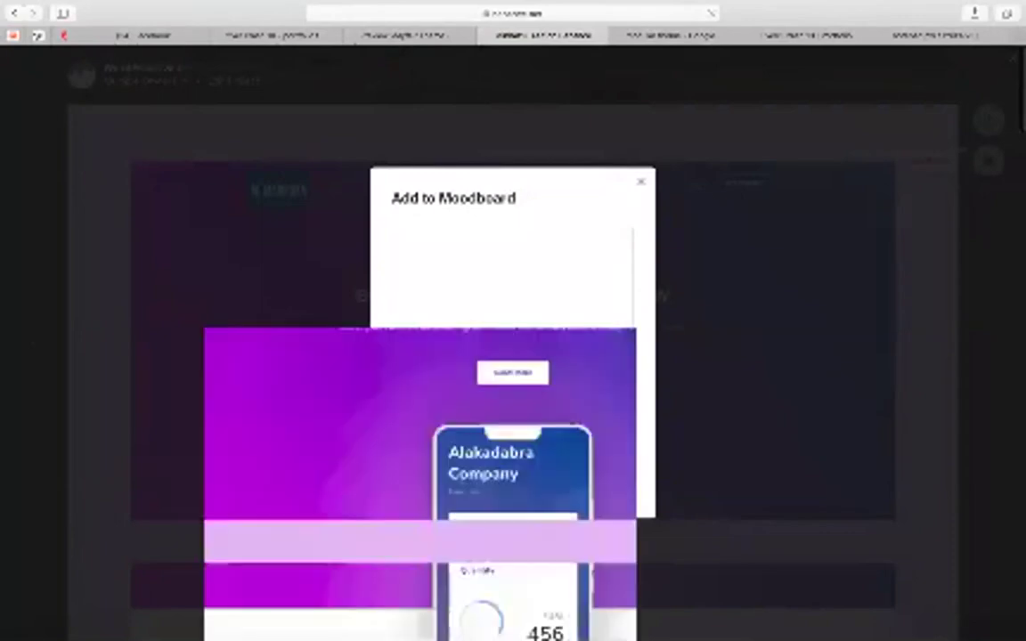
pyautogui.press('Escape')
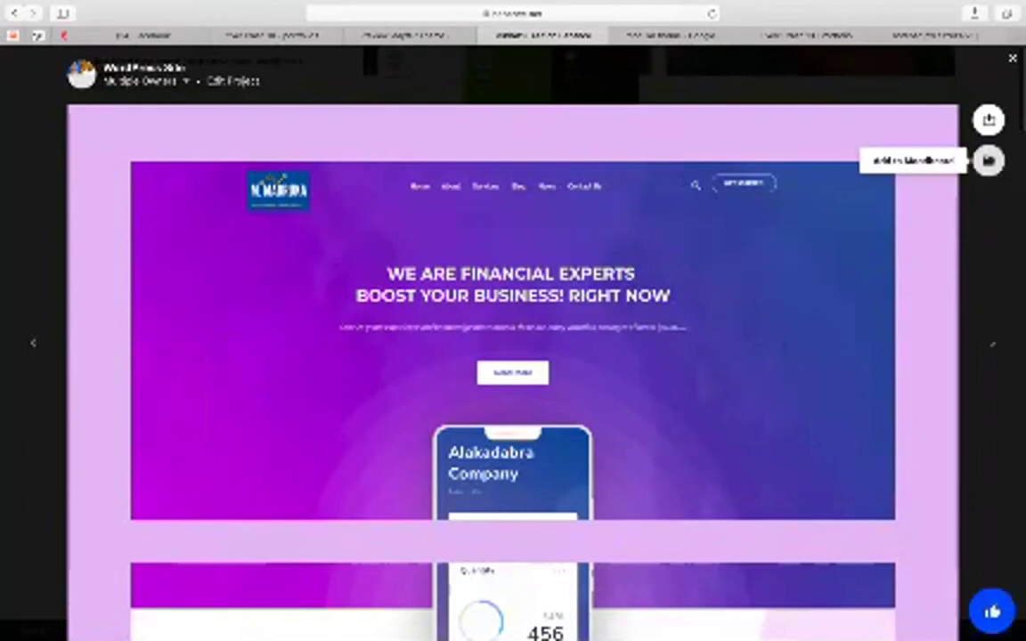
pyautogui.click(989, 161)
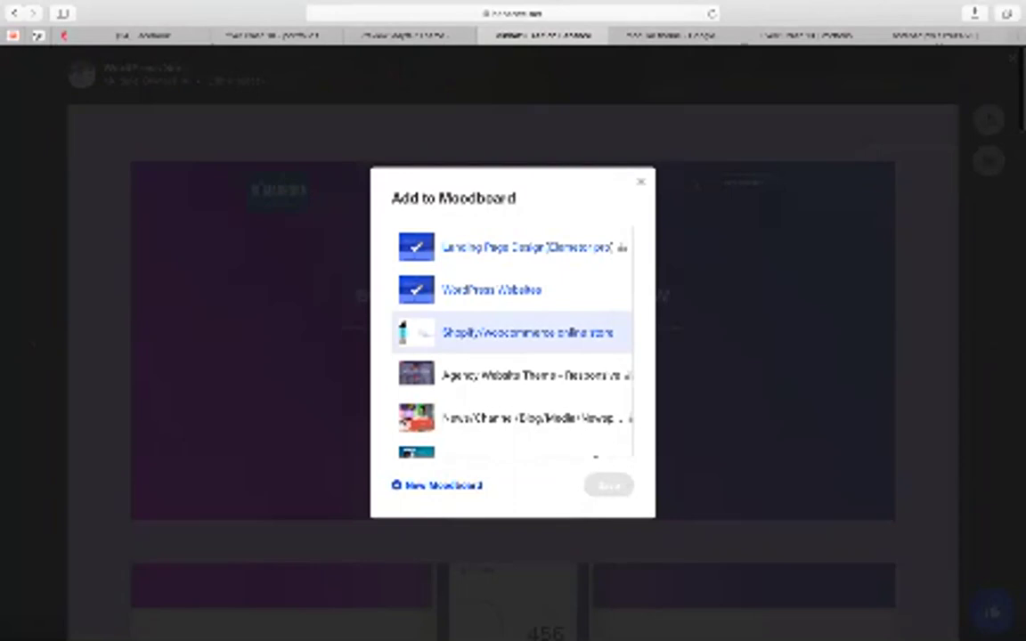
pyautogui.click(512, 332)
pyautogui.click(609, 485)
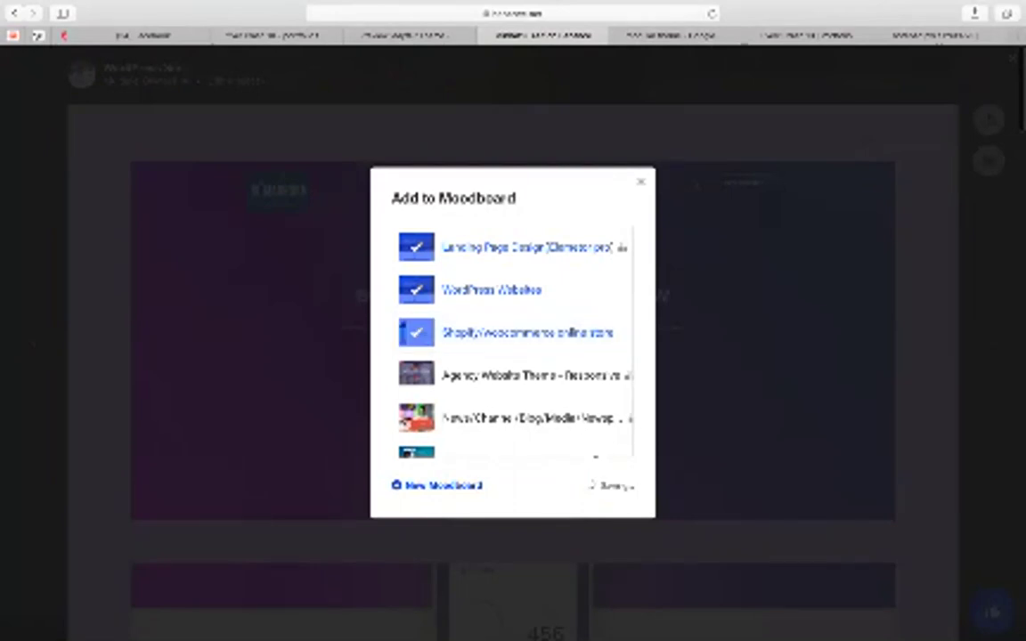